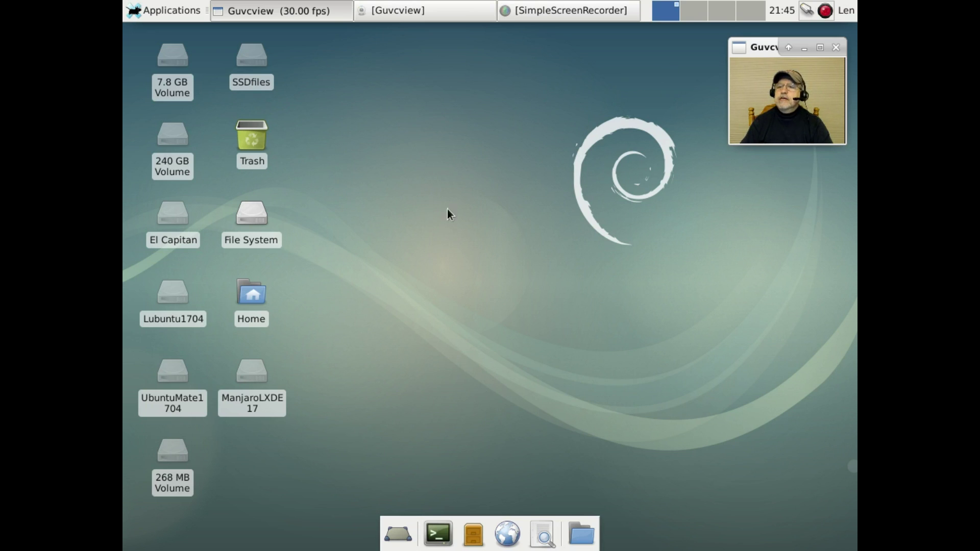
# Check the network connections menu, close it, and open a new Terminal window from the dock
pyautogui.click(806, 11)
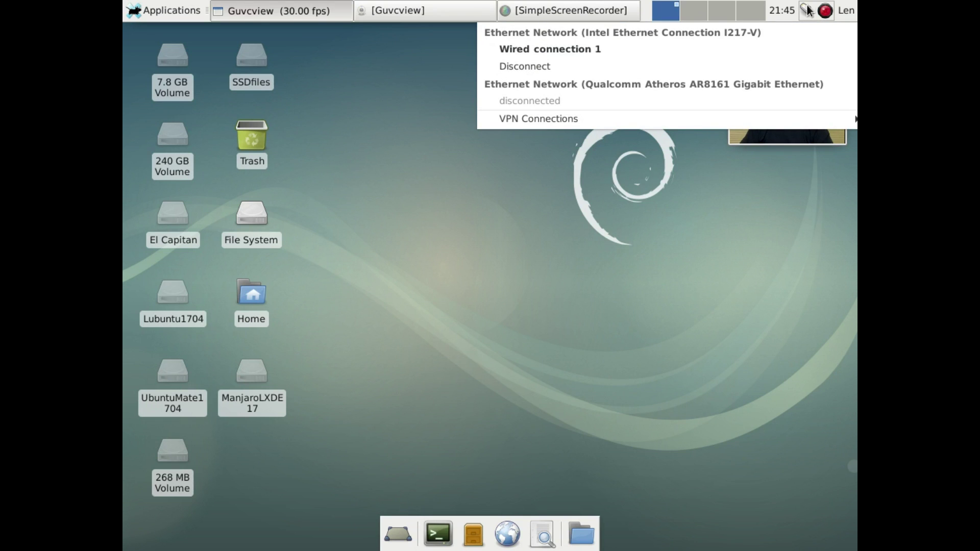
pyautogui.click(806, 11)
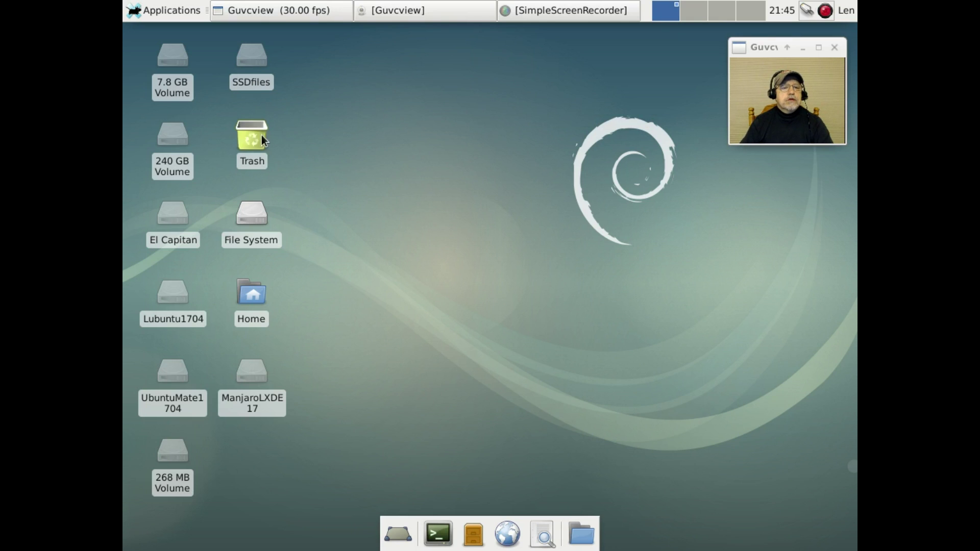
pyautogui.click(438, 534)
# Browse the SSDfiles drive in Thunar into the GeneralLinux folder
pyautogui.moveTo(442, 36); pyautogui.dragTo(469, 160)
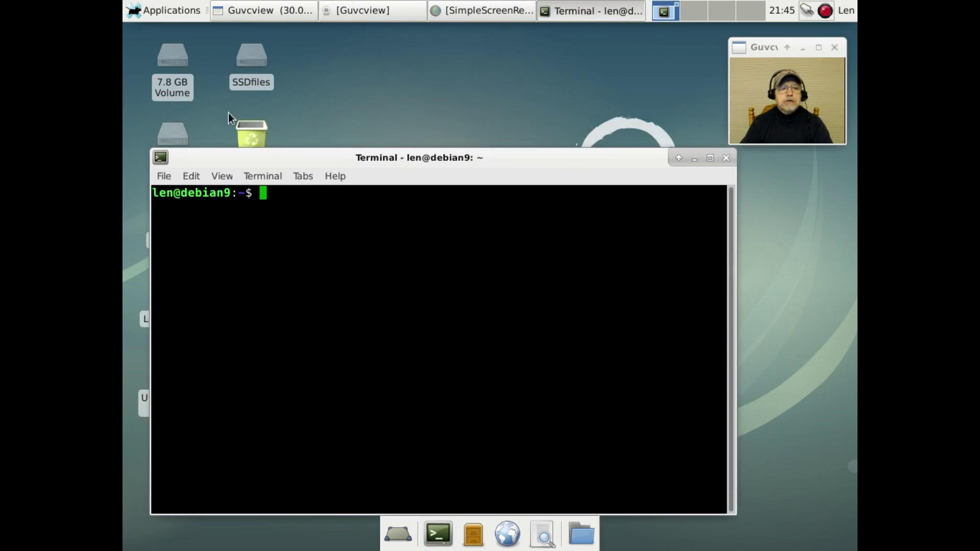
pyautogui.doubleClick(245, 66)
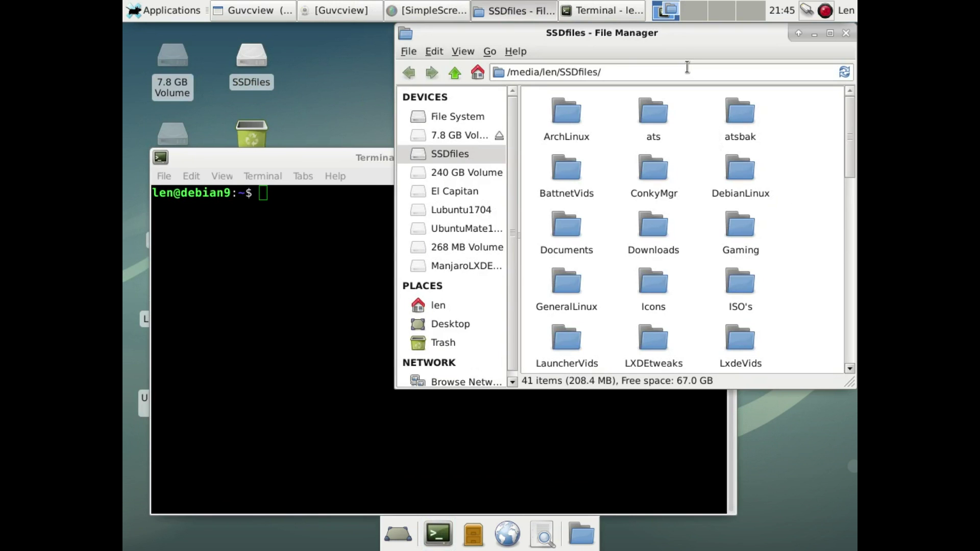
pyautogui.moveTo(671, 40); pyautogui.dragTo(493, 56)
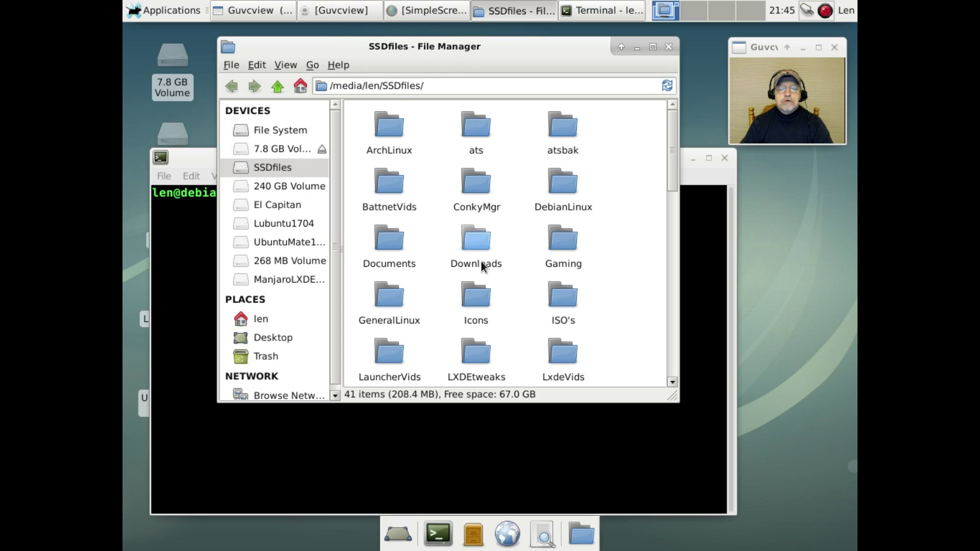
pyautogui.doubleClick(396, 299)
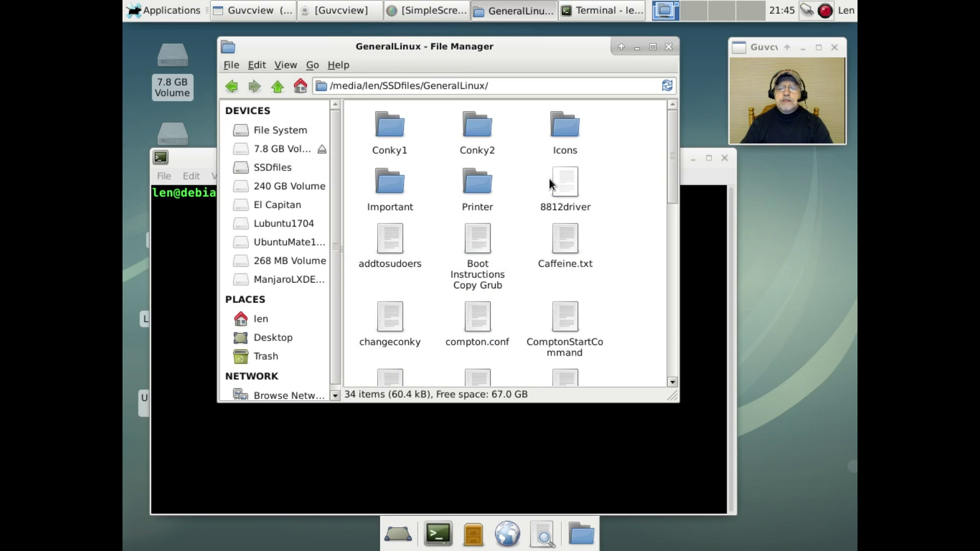
# Close the LibreOffice Writer copy of 8812driver and bring up the file's Open With options
pyautogui.doubleClick(566, 182)
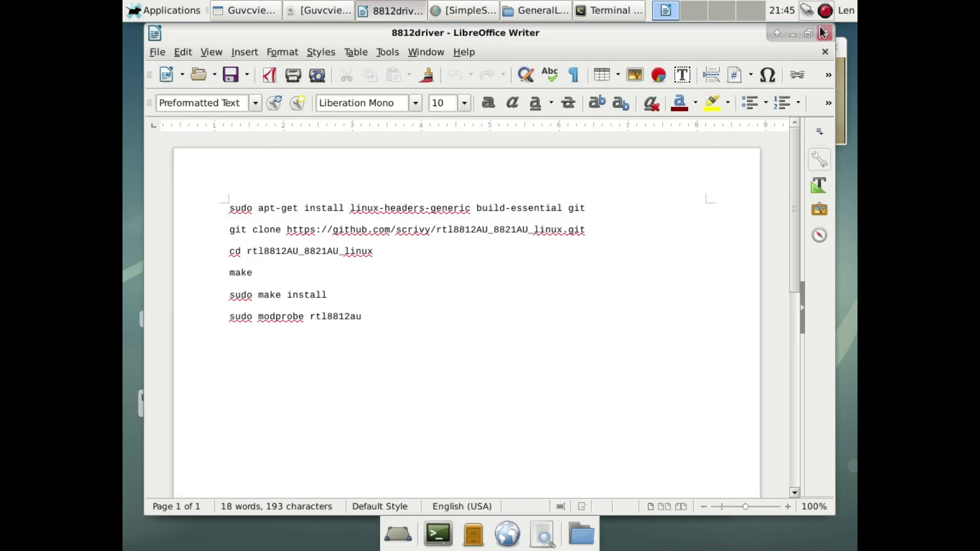
pyautogui.click(823, 33)
pyautogui.rightClick(567, 186)
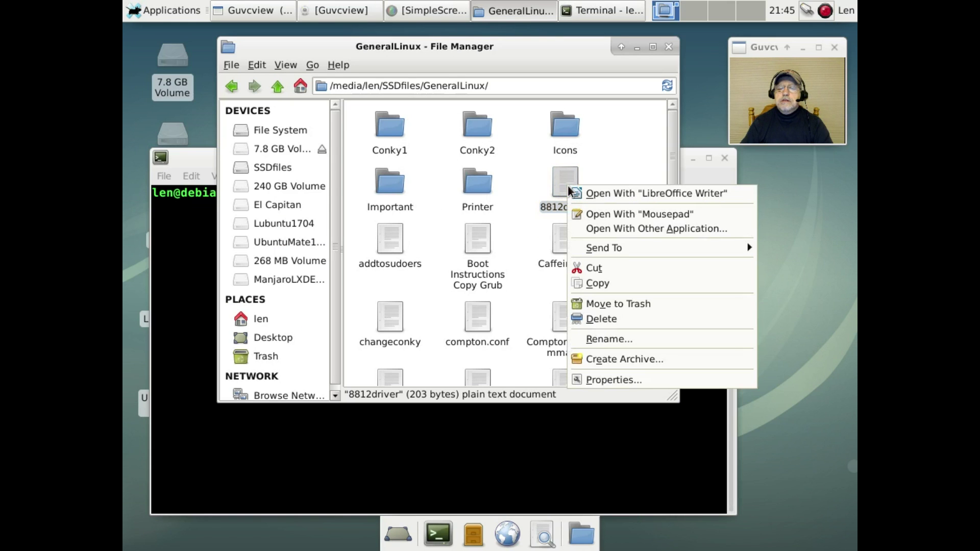
# Open 8812driver in Mousepad, copy its first apt-get install line, and return to the Terminal
pyautogui.click(599, 214)
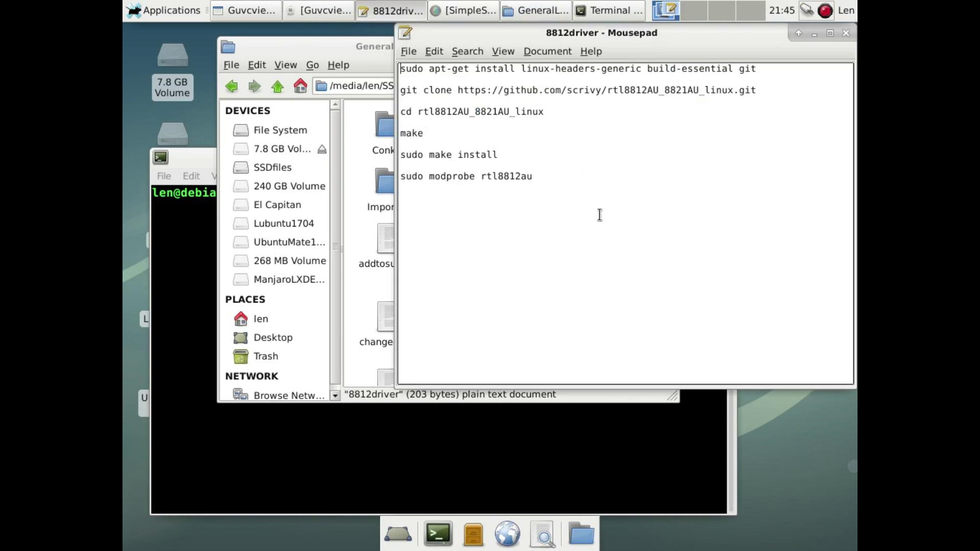
pyautogui.moveTo(474, 34); pyautogui.dragTo(351, 113)
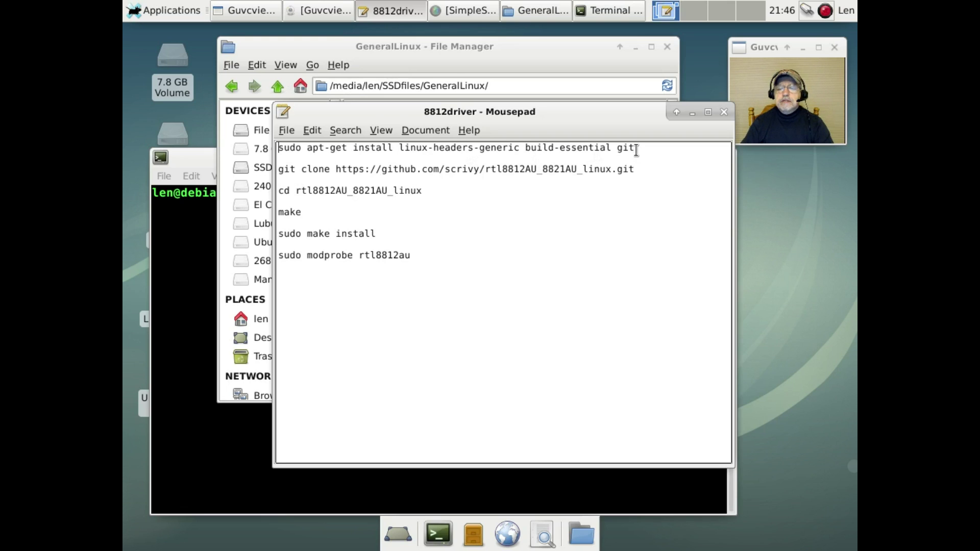
pyautogui.moveTo(634, 148); pyautogui.dragTo(277, 148)
pyautogui.rightClick(294, 150)
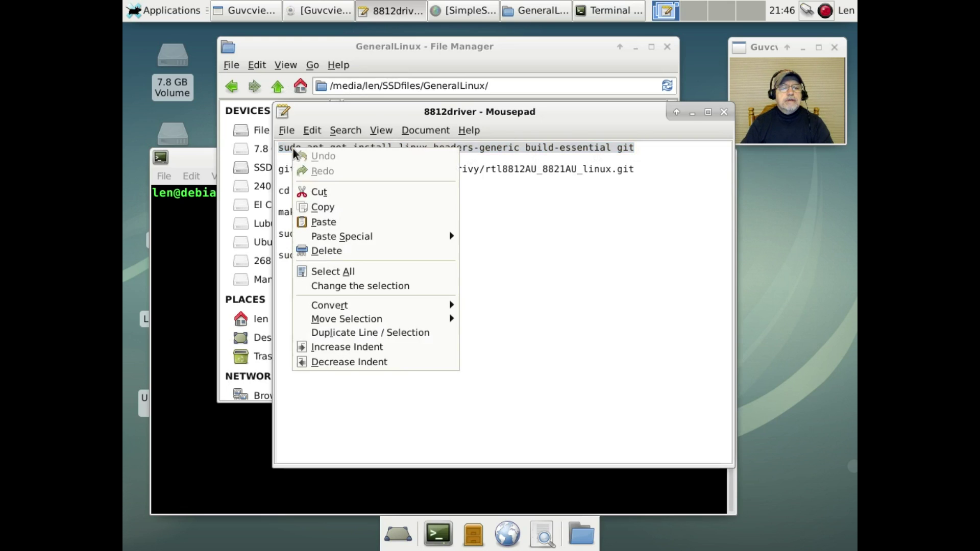
pyautogui.click(321, 207)
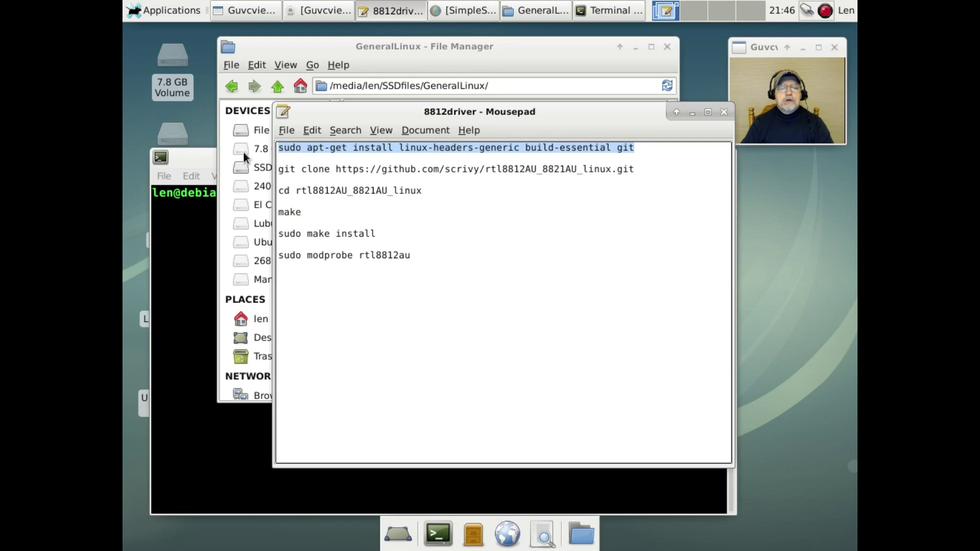
pyautogui.click(197, 163)
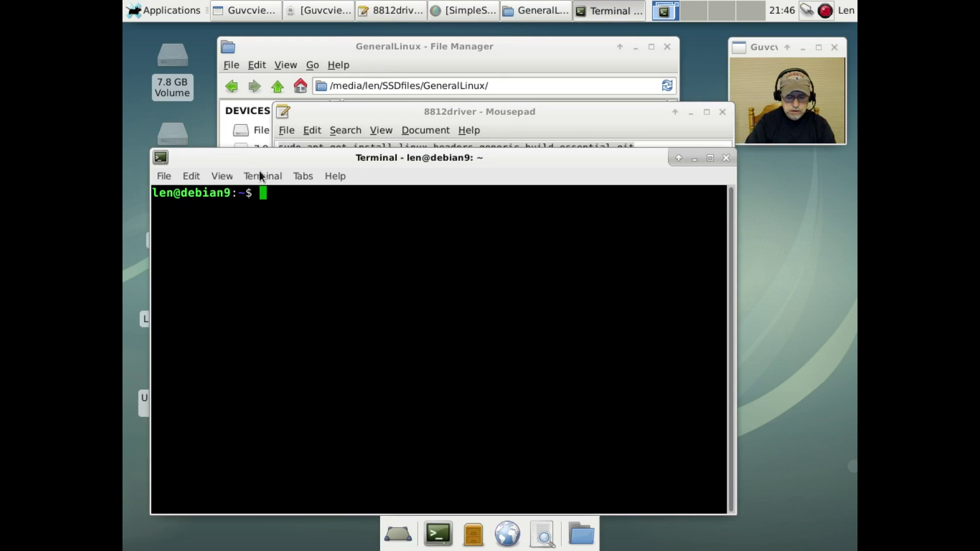
# Check the kernel version with uname -r (4.9.0-2-amd64) and switch to a root shell with su
pyautogui.write('uname')
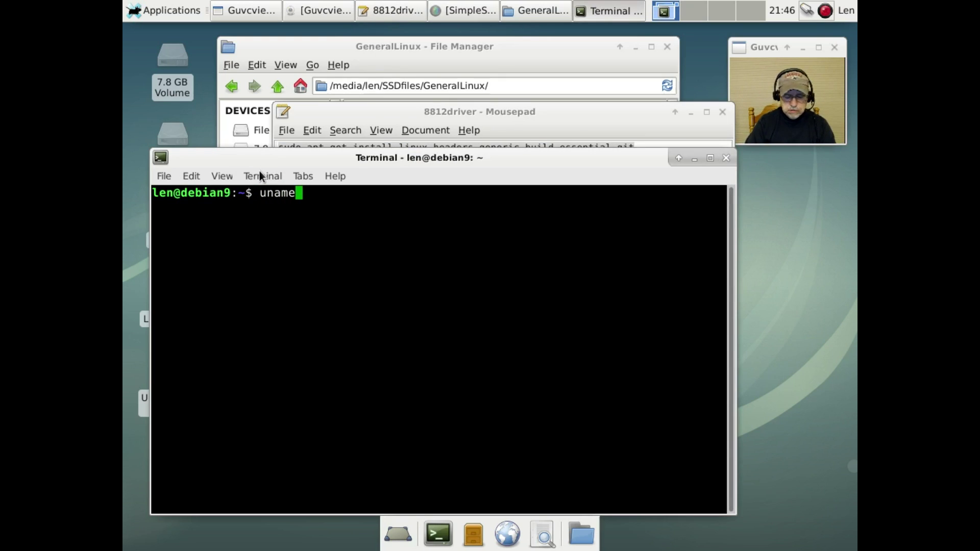
pyautogui.write(' -r')
pyautogui.press('Return')
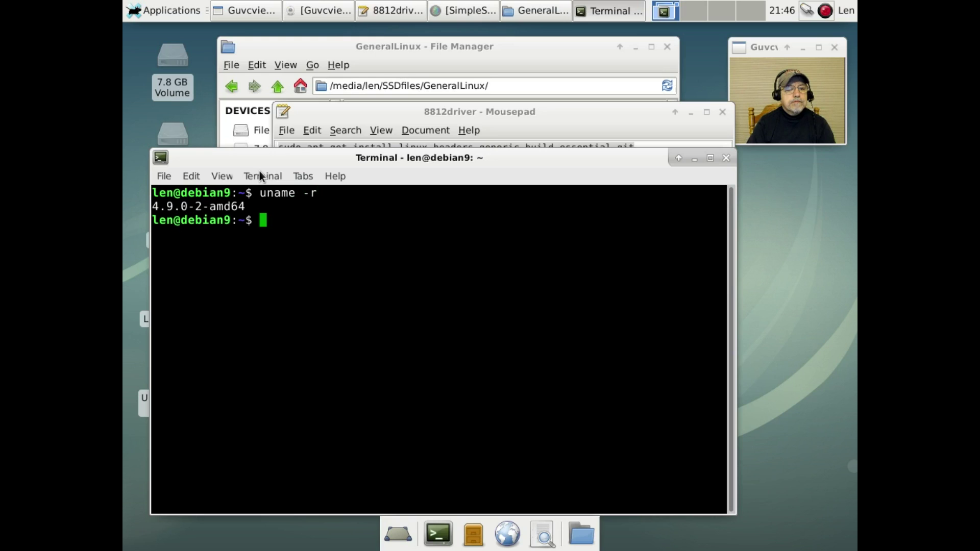
pyautogui.write('su')
pyautogui.press('Return')
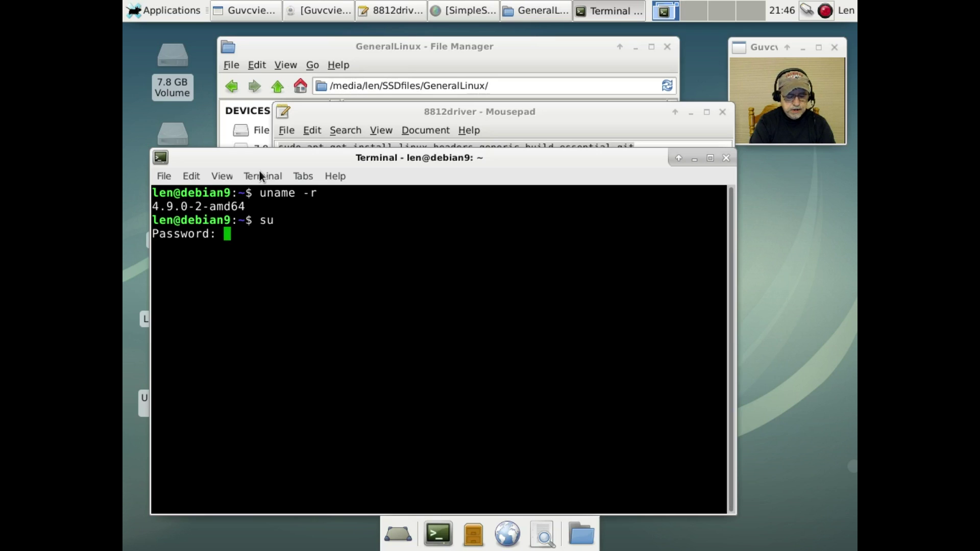
pyautogui.press('Return')
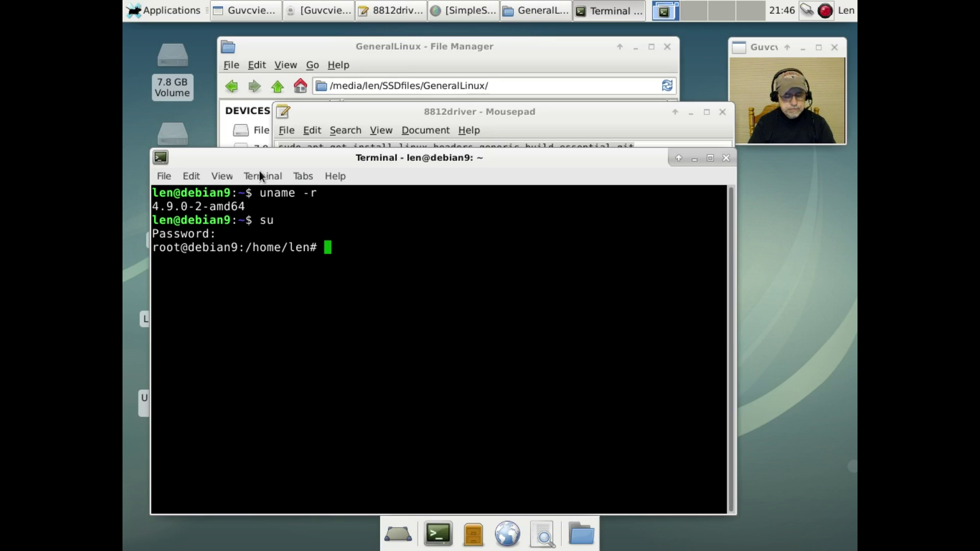
# Try apt-get install linux-headers, which fails with no installation candidate
pyautogui.write('apt-')
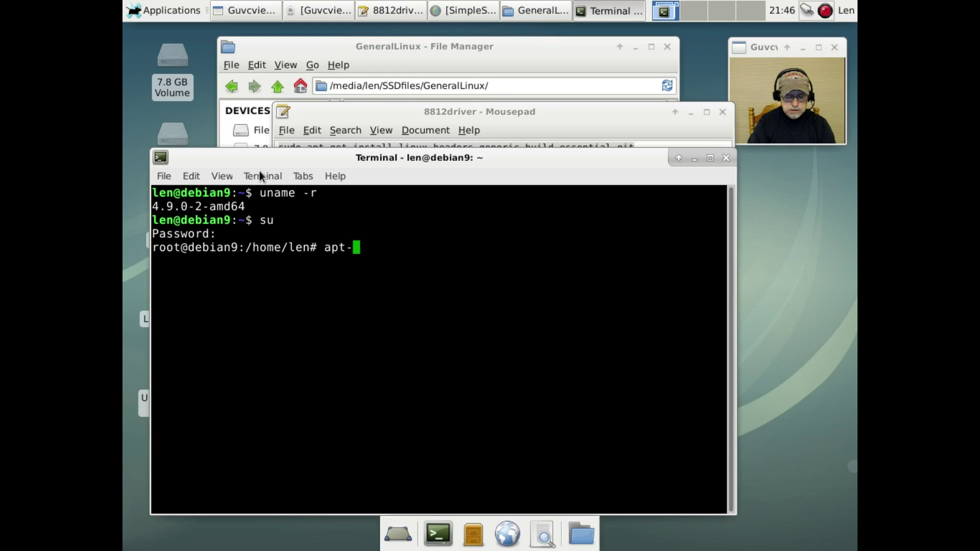
pyautogui.write('get instal')
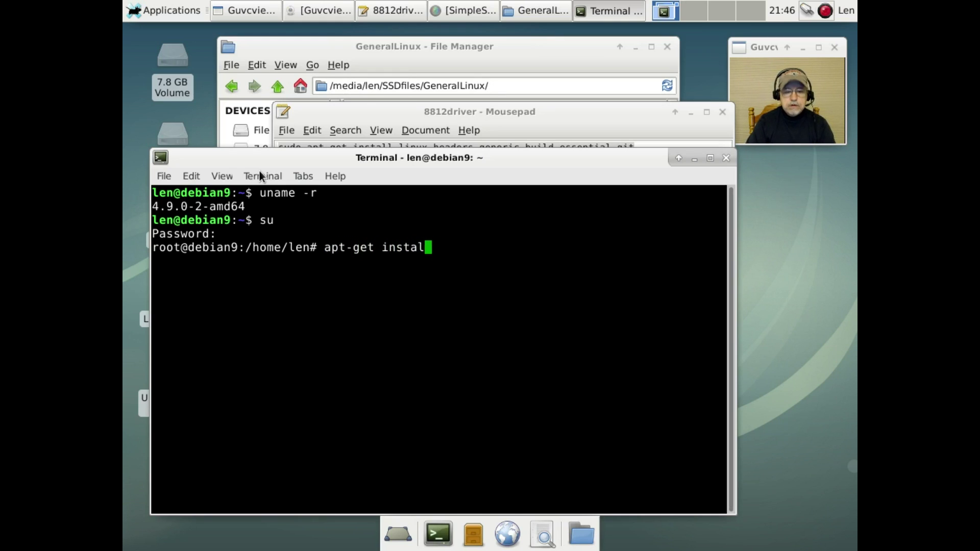
pyautogui.write('l linu')
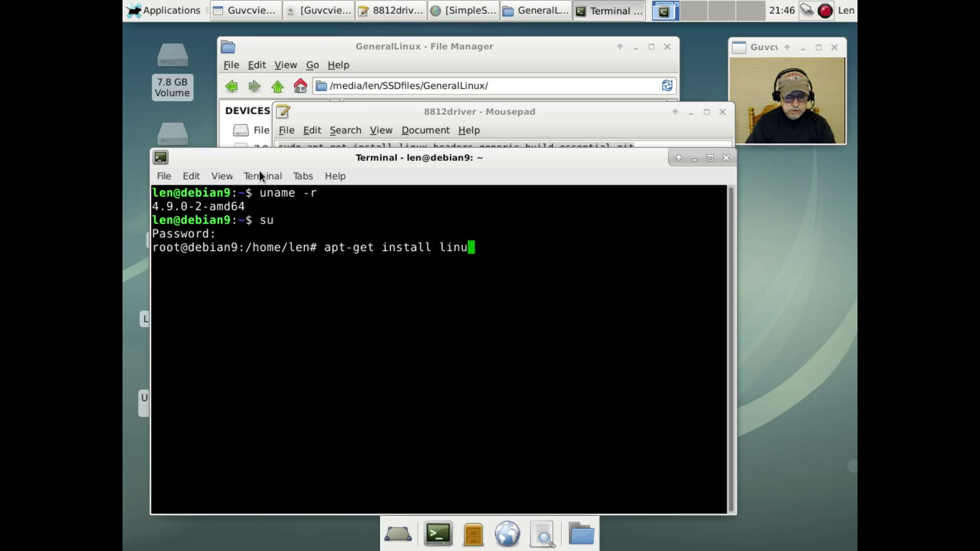
pyautogui.write('x-heade')
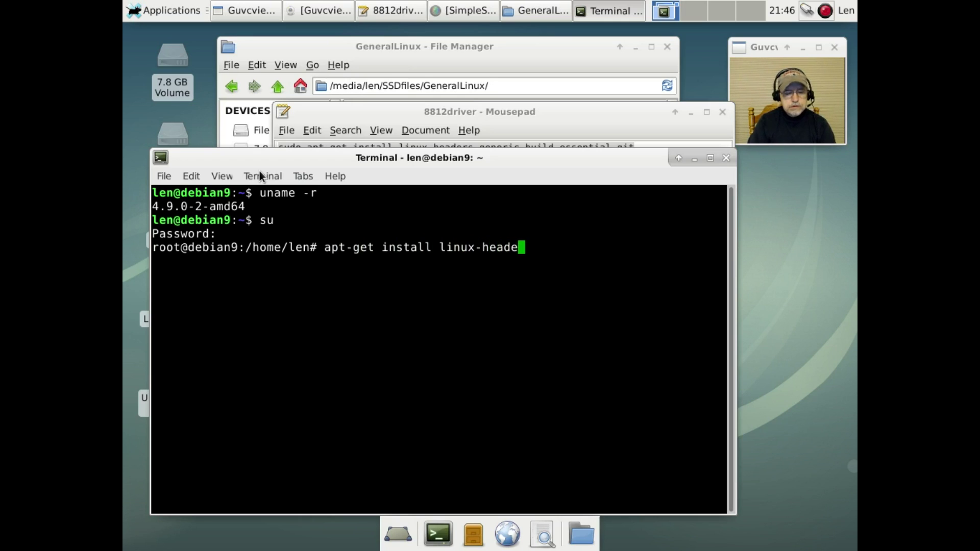
pyautogui.write('rs')
pyautogui.press('Return')
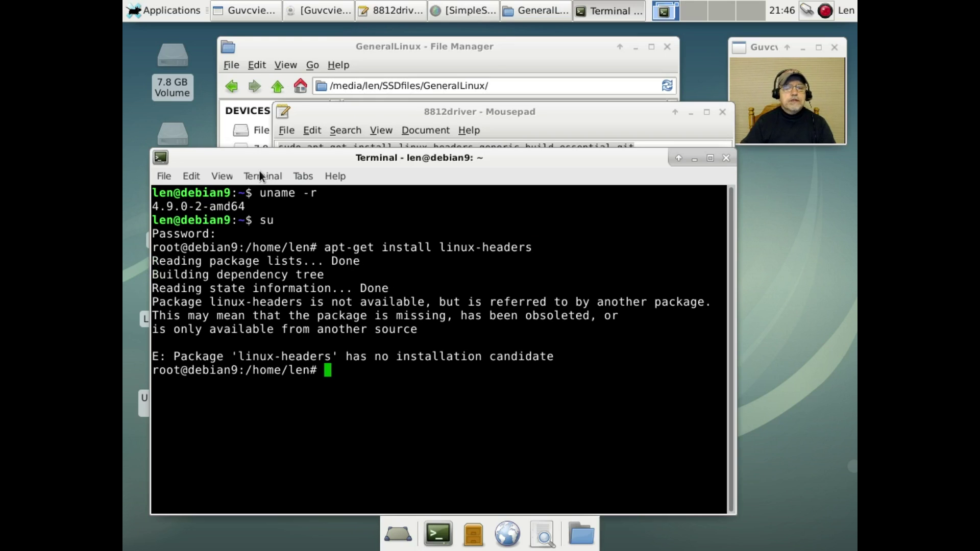
pyautogui.moveTo(386, 160); pyautogui.dragTo(374, 128)
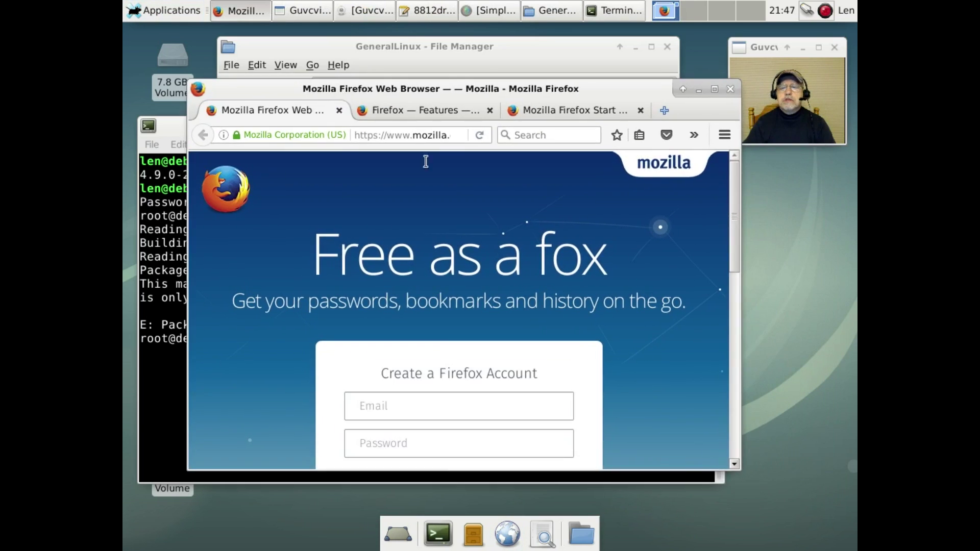
# Search 'debian nvidia' and open the NvidiaGraphicsDrivers Debian Wiki page, dismissing the Reader View popup
pyautogui.click(536, 135)
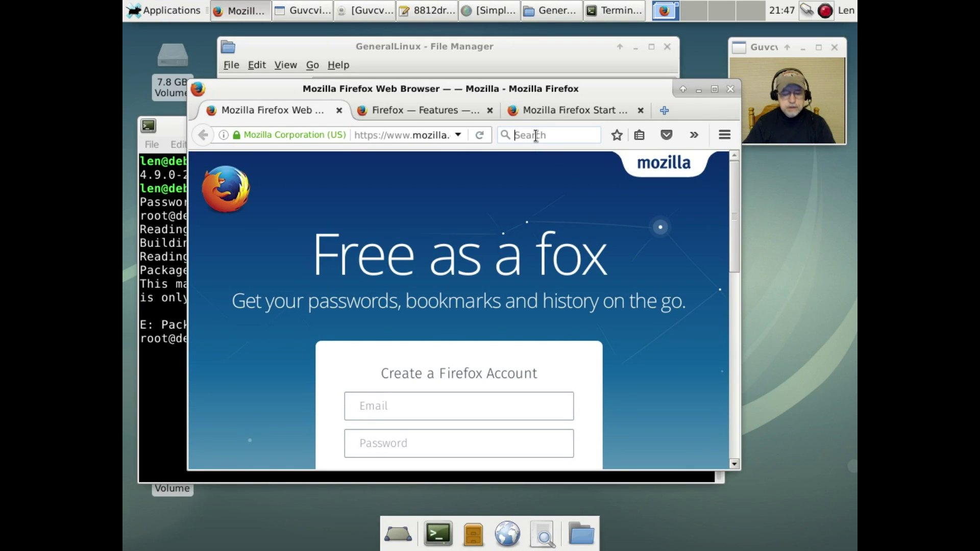
pyautogui.write('debian n')
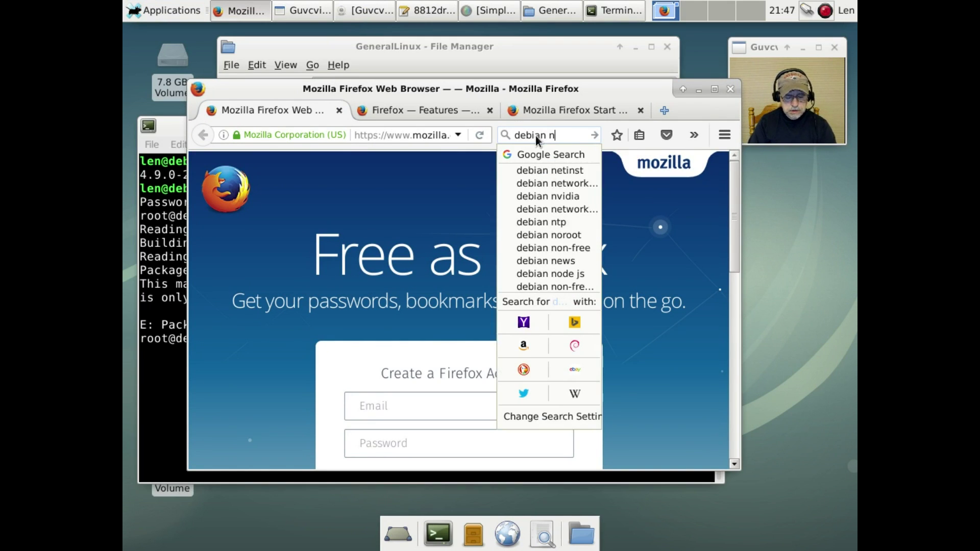
pyautogui.write('vidia')
pyautogui.press('Return')
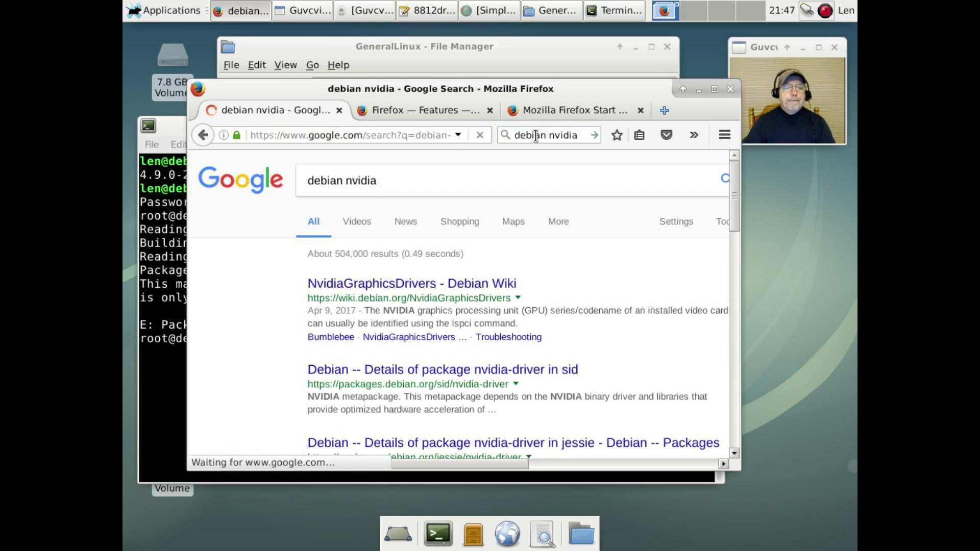
pyautogui.click(397, 284)
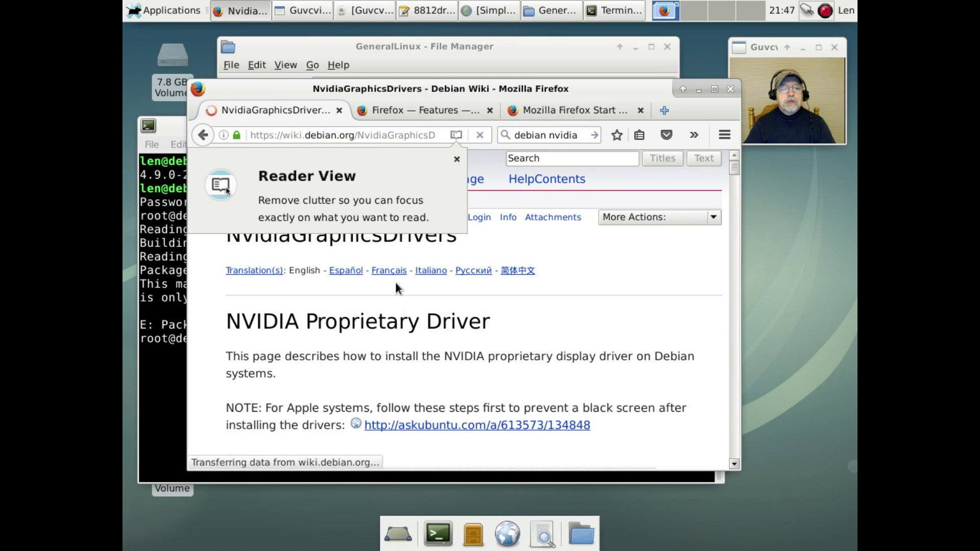
pyautogui.click(456, 159)
pyautogui.scroll(-10, 428, 347)
pyautogui.scroll(3, 406, 266)
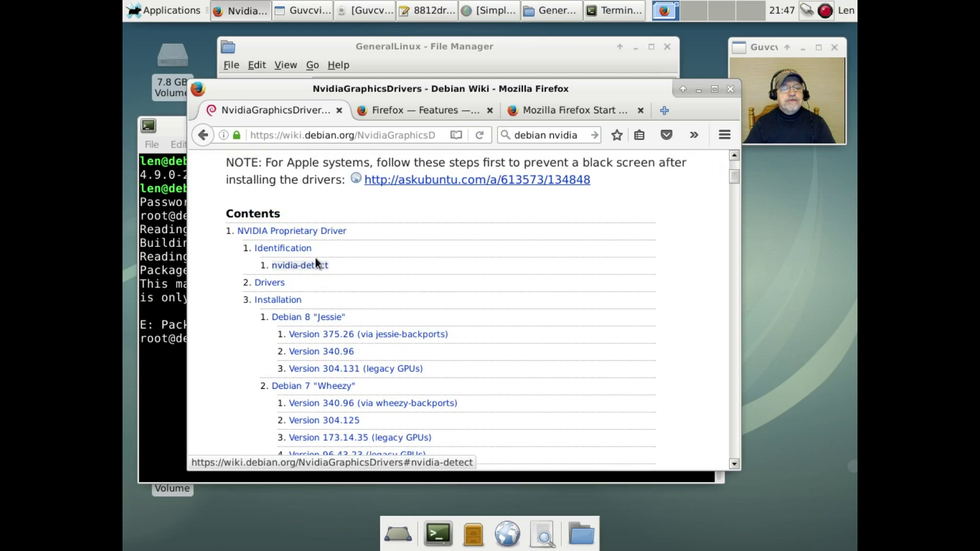
pyautogui.click(173, 125)
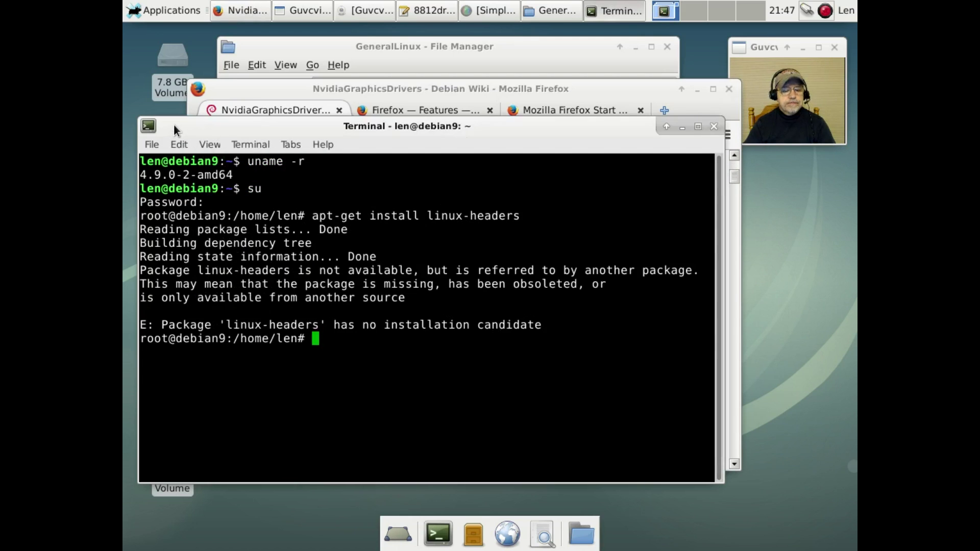
pyautogui.press('Up')
pyautogui.press('BackSpace')
pyautogui.press('BackSpace')
pyautogui.press('BackSpace')
pyautogui.press('BackSpace')
pyautogui.press('BackSpace')
pyautogui.press('BackSpace')
pyautogui.press('BackSpace')
pyautogui.press('BackSpace')
pyautogui.press('BackSpace')
pyautogui.press('BackSpace')
pyautogui.press('BackSpace')
pyautogui.press('BackSpace')
pyautogui.press('BackSpace')
pyautogui.write('nvidia-detect')
pyautogui.press('Return')
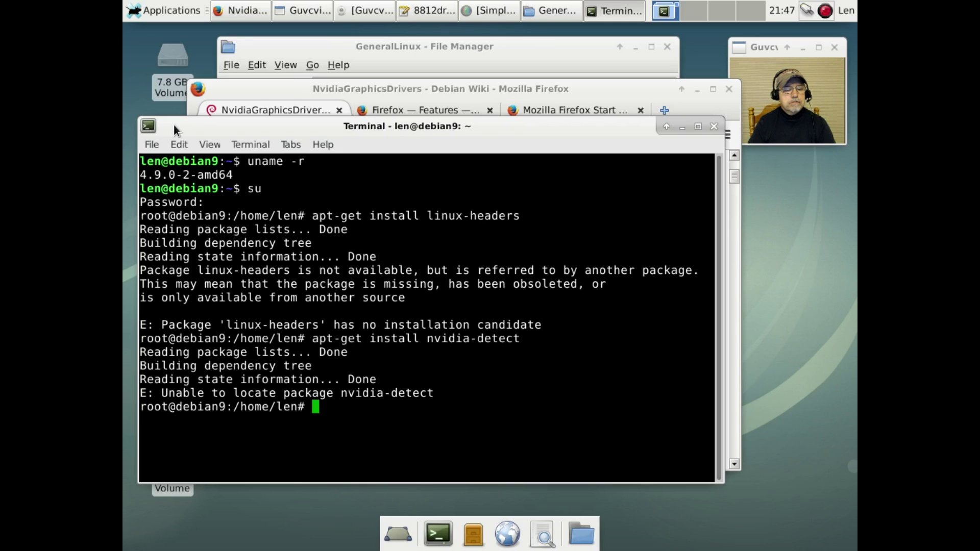
pyautogui.press('Up')
pyautogui.press('Down')
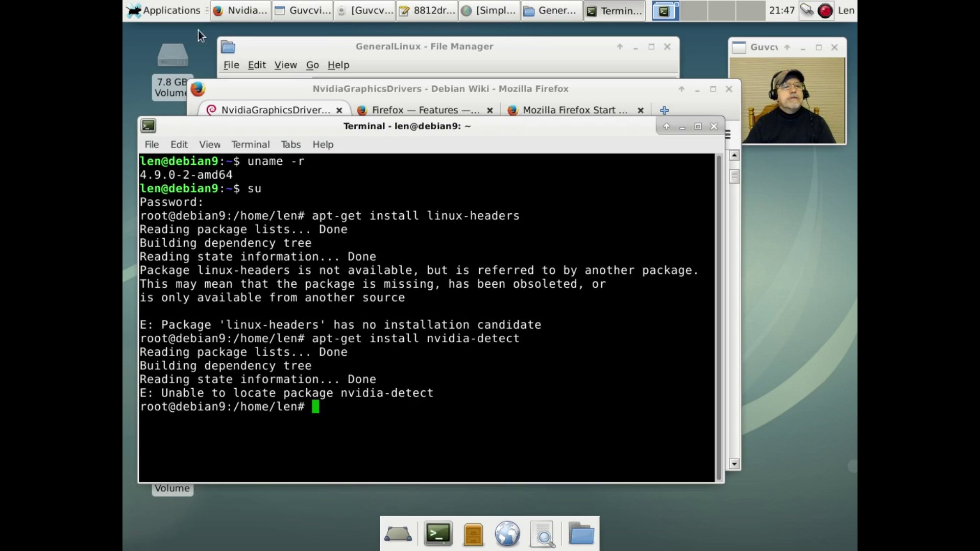
# Launch Synaptic Package Manager from Applications > System, entering the root password
pyautogui.click(177, 12)
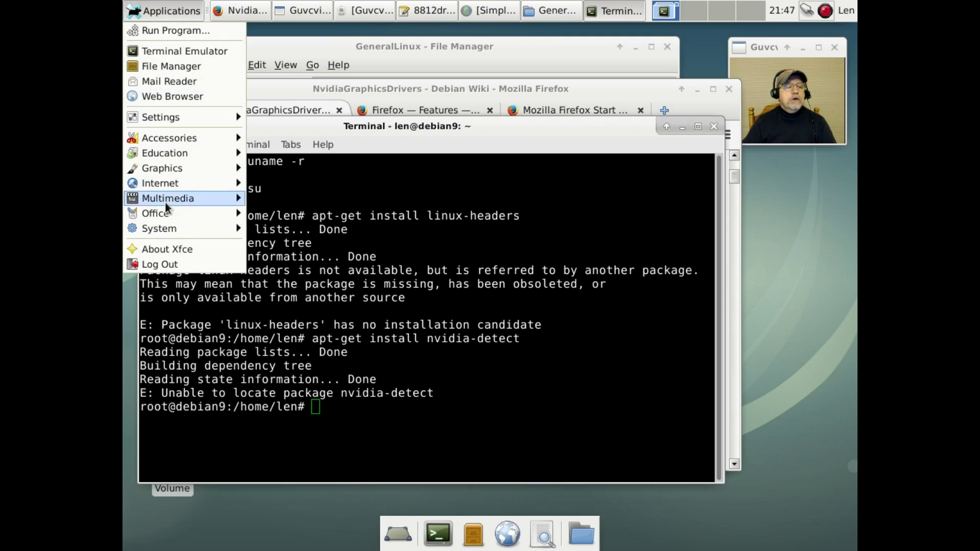
pyautogui.moveTo(166, 229)
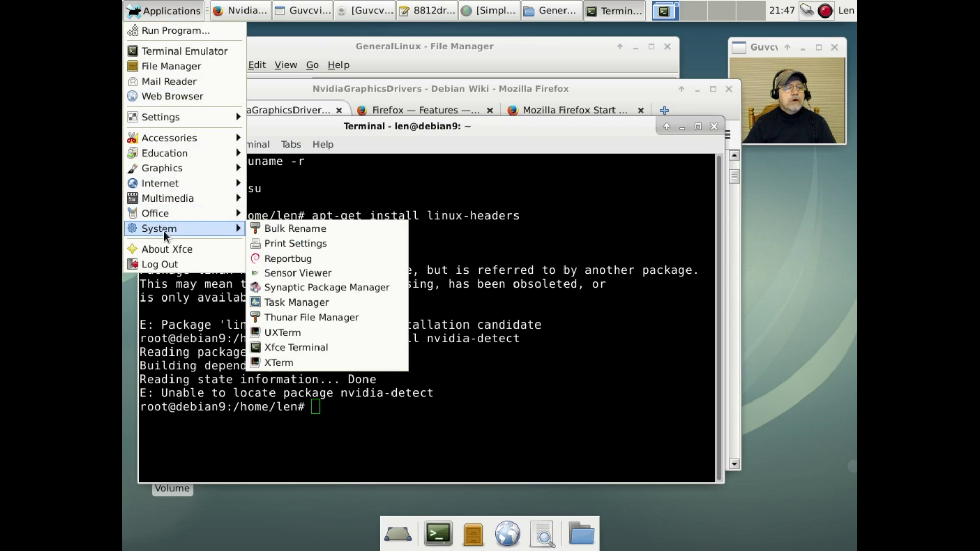
pyautogui.click(288, 289)
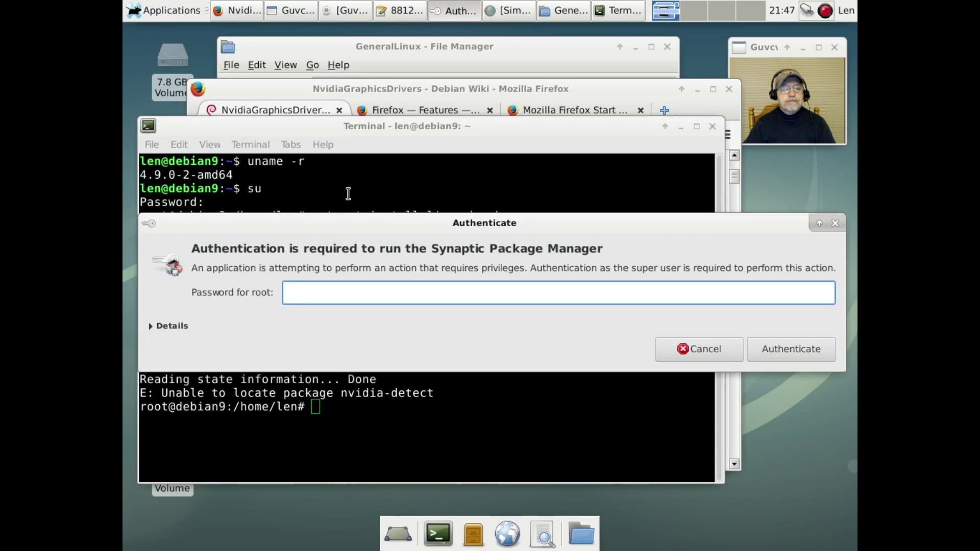
pyautogui.write('•••')
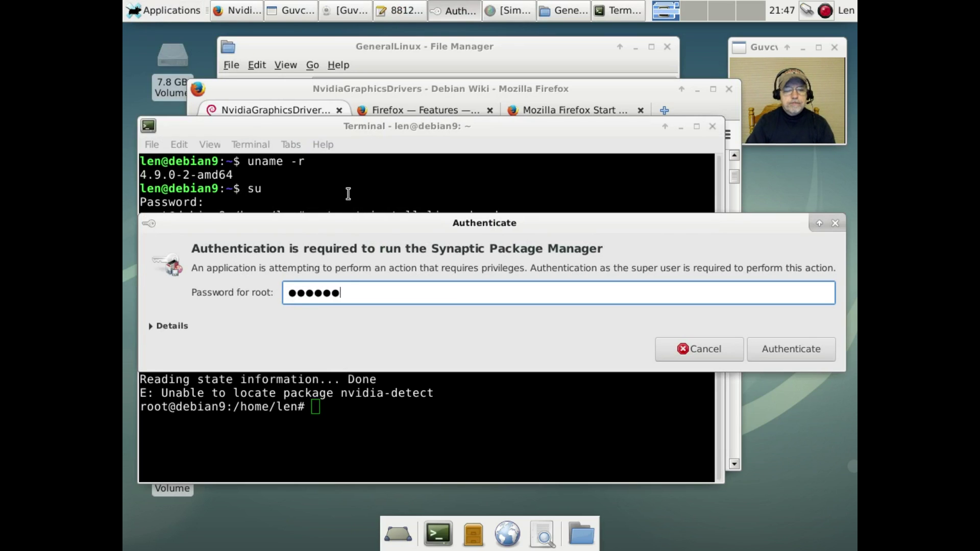
pyautogui.press('Return')
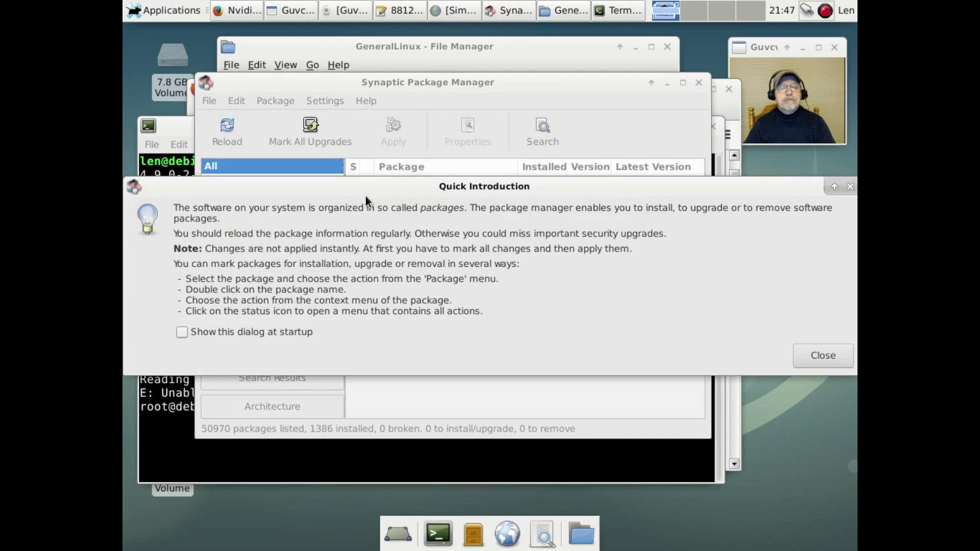
pyautogui.click(820, 357)
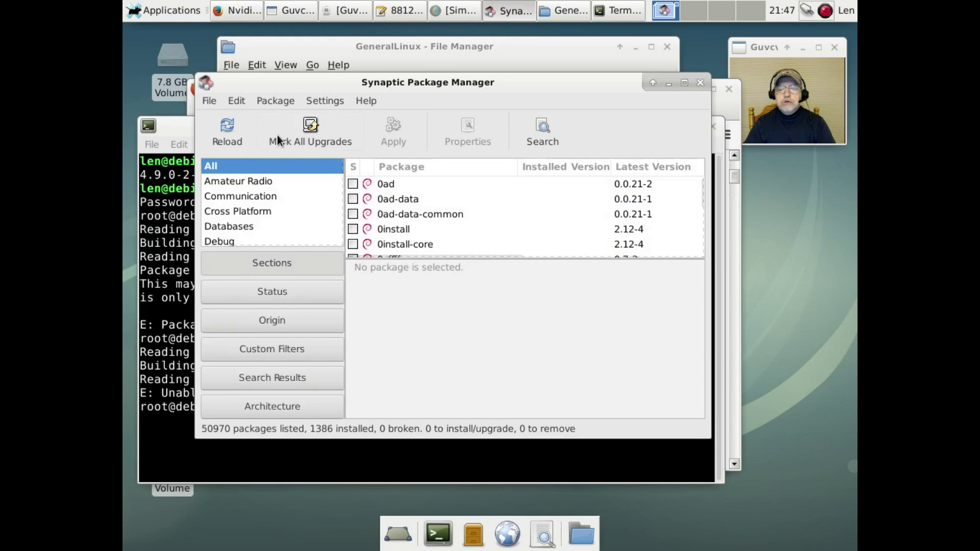
# Open Settings > Repositories and enlarge the window to show full URIs and sections
pyautogui.click(328, 105)
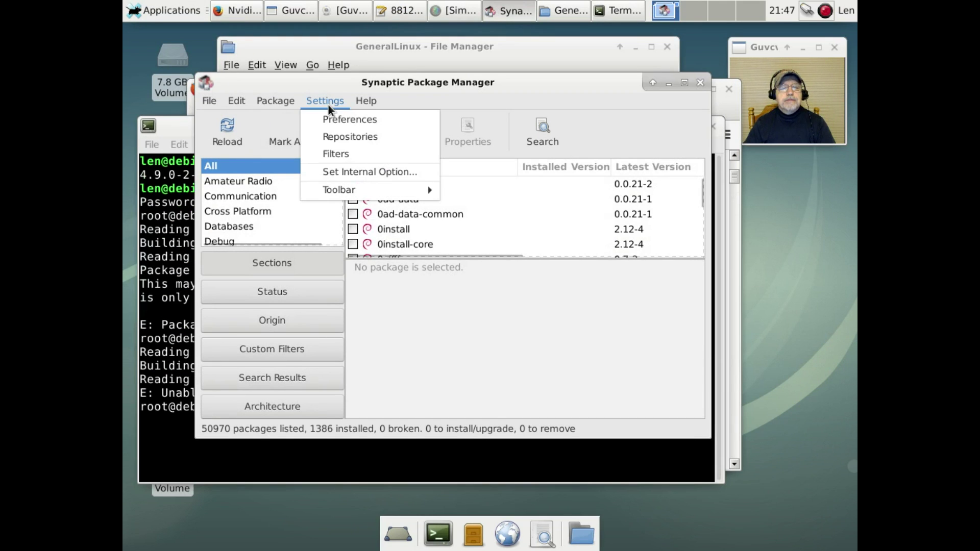
pyautogui.click(333, 136)
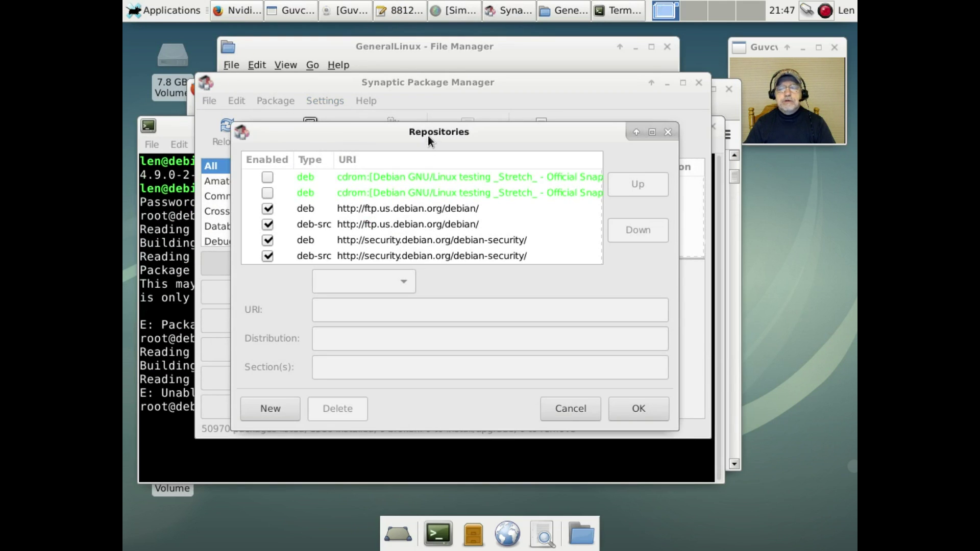
pyautogui.moveTo(427, 135); pyautogui.dragTo(585, 205)
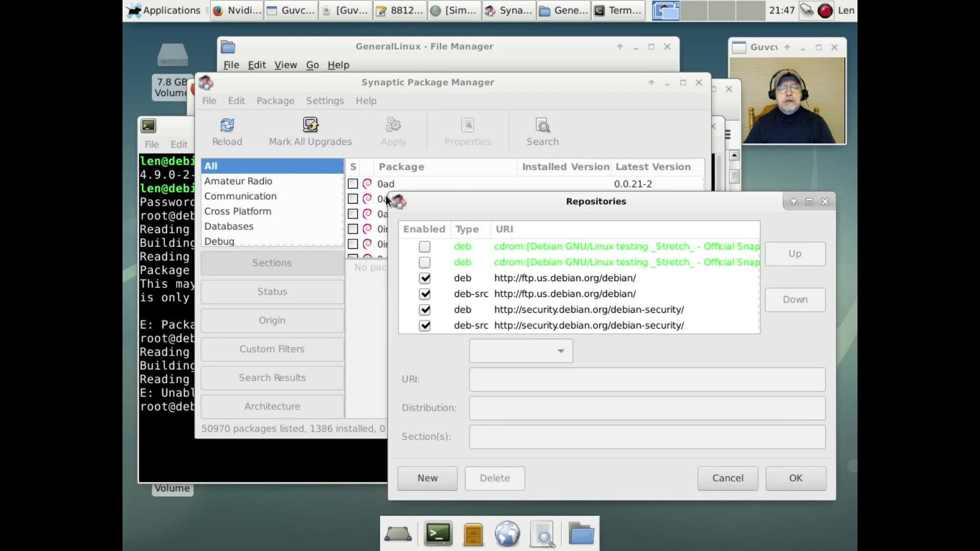
pyautogui.moveTo(391, 194); pyautogui.dragTo(132, 79)
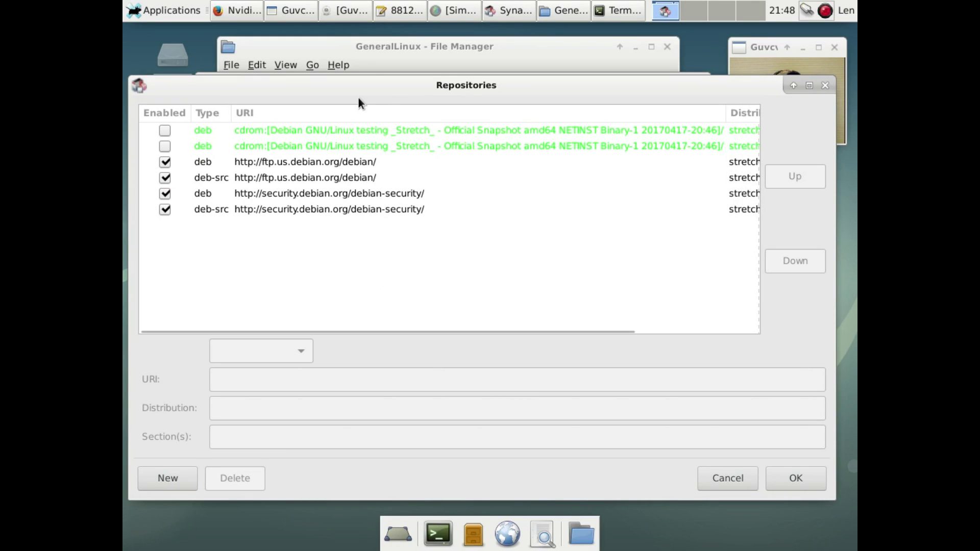
pyautogui.moveTo(261, 88); pyautogui.dragTo(483, 102)
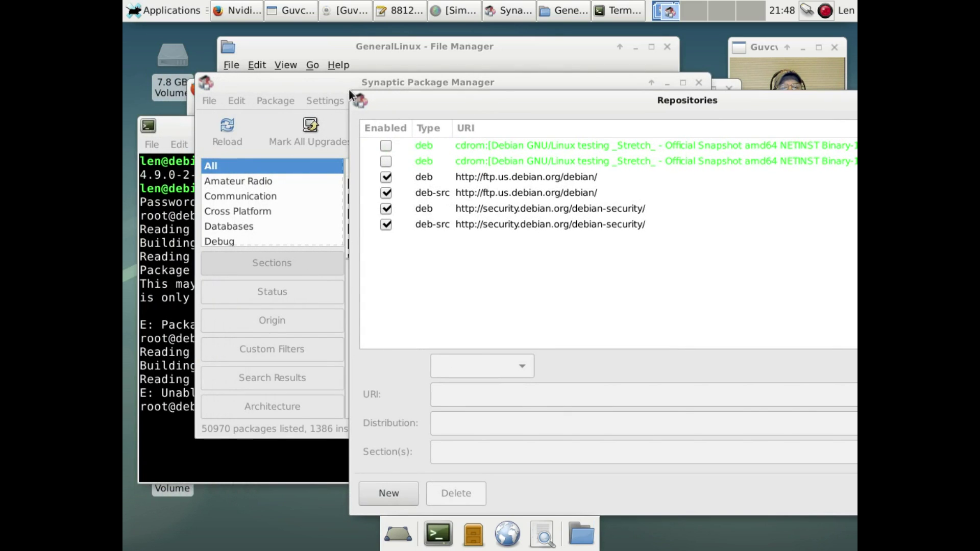
pyautogui.moveTo(349, 91); pyautogui.dragTo(125, 47)
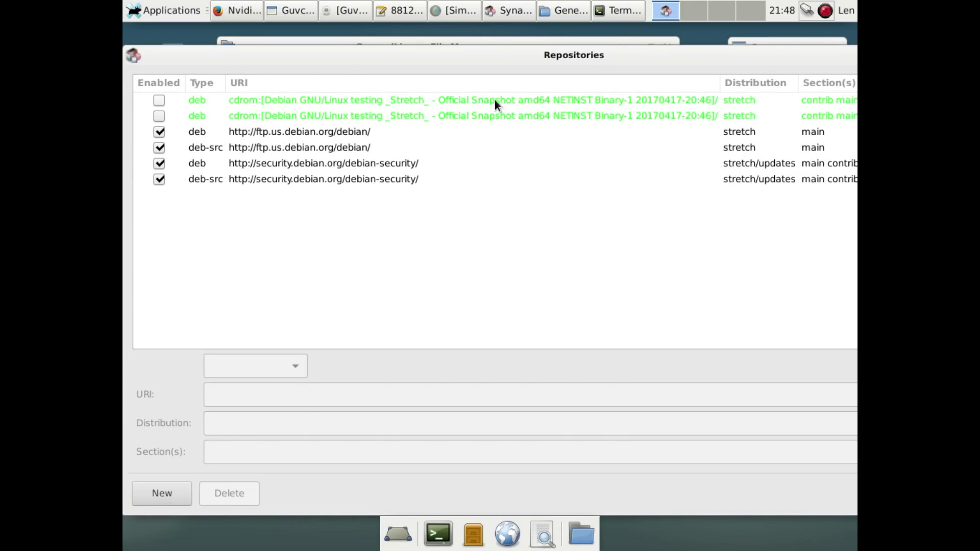
pyautogui.moveTo(576, 66); pyautogui.dragTo(520, 58)
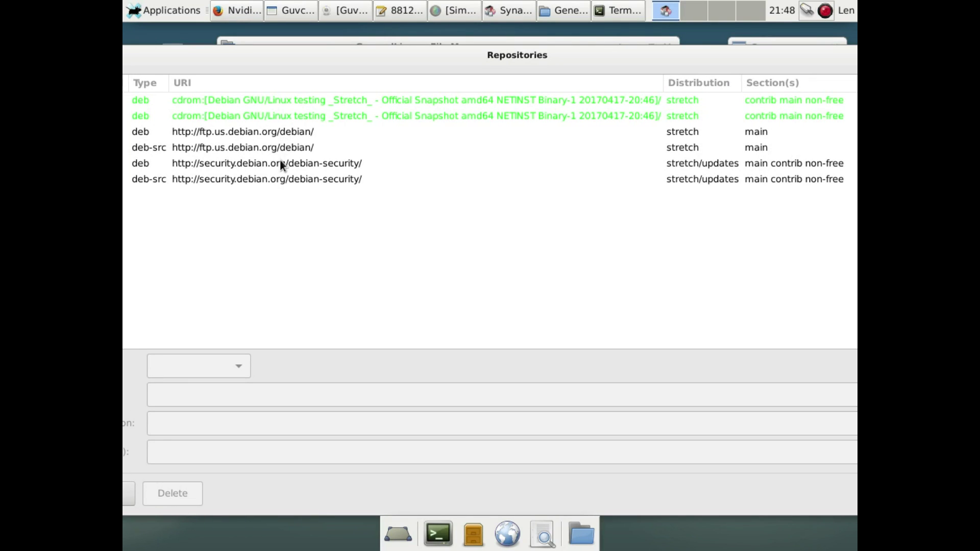
# Add 'contrib non-free' to both the ftp.us.debian.org deb and deb-src sources
pyautogui.click(291, 131)
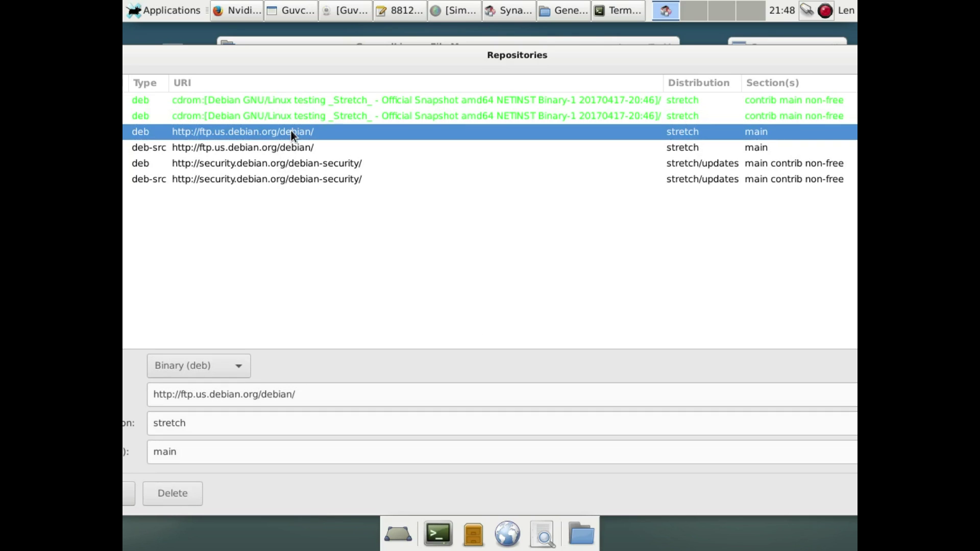
pyautogui.click(208, 458)
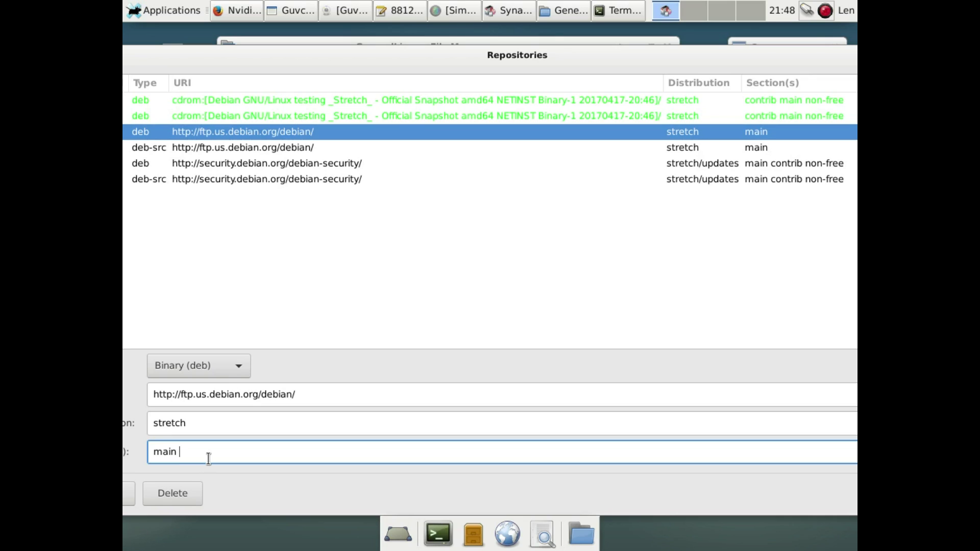
pyautogui.write('contrib non-free')
pyautogui.click(302, 149)
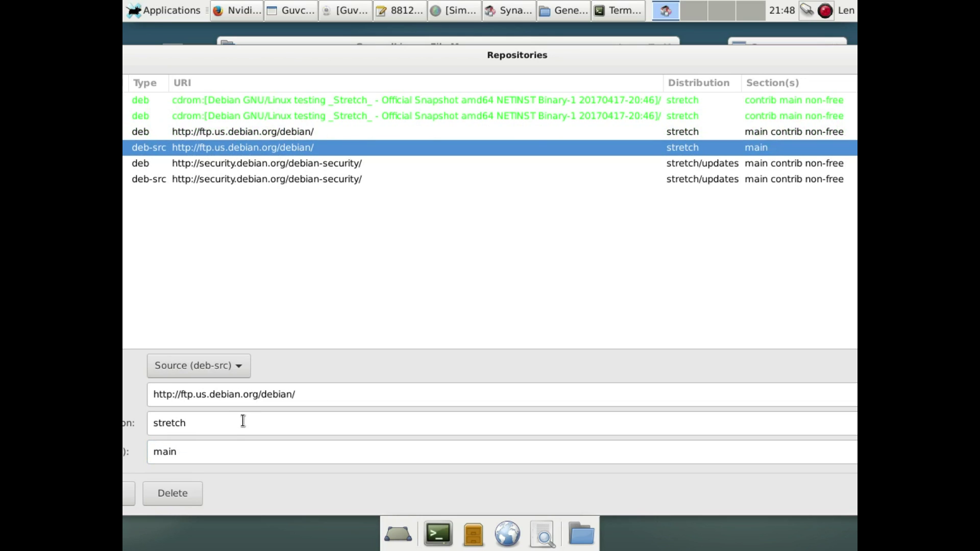
pyautogui.click(221, 453)
pyautogui.write('contrib no')
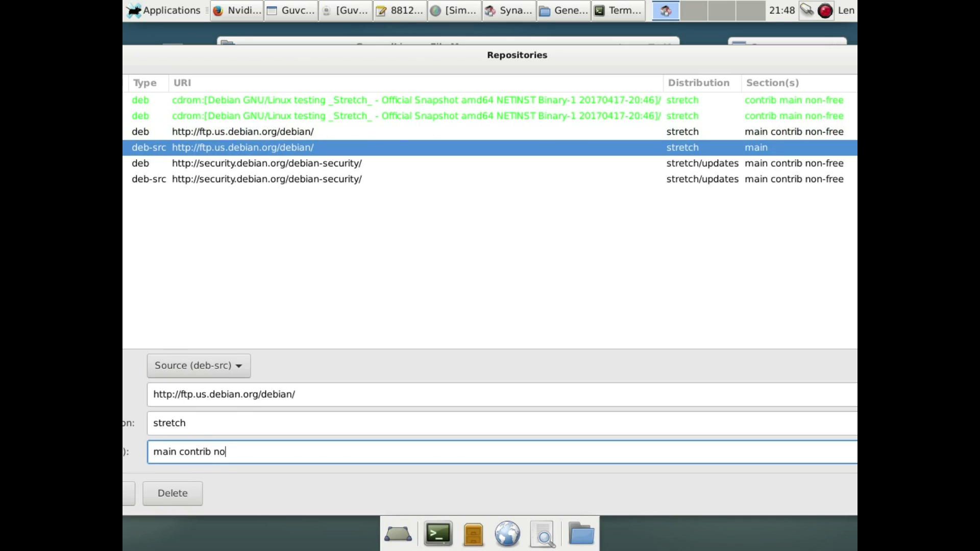
pyautogui.write('n-free')
# Save the repository changes with OK and reload package information
pyautogui.moveTo(782, 62); pyautogui.dragTo(571, 68)
pyautogui.click(740, 496)
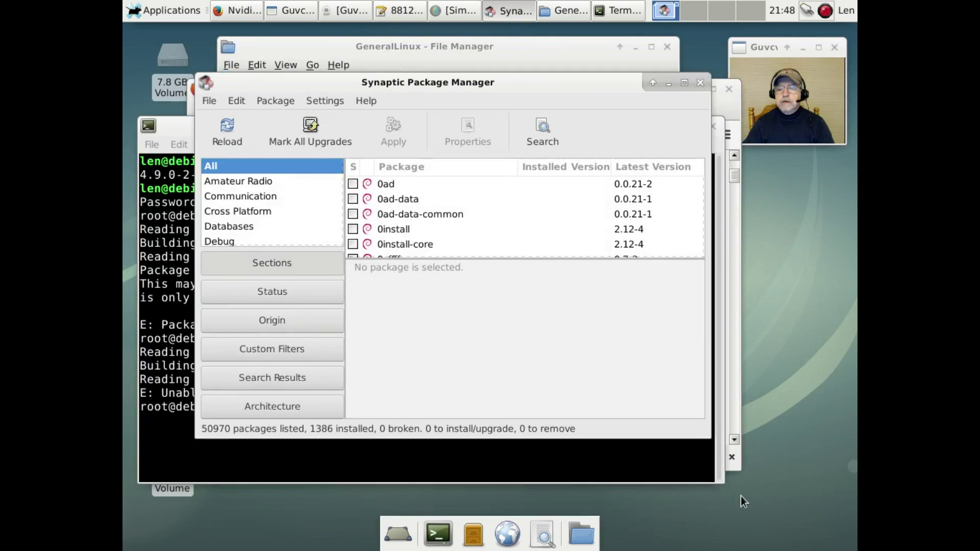
pyautogui.click(227, 128)
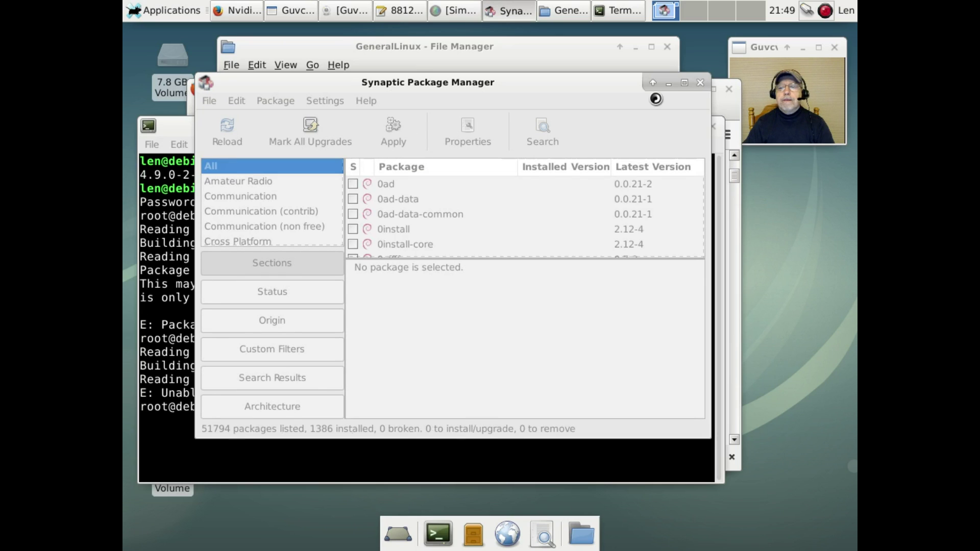
# Close Synaptic and rerun apt-get install nvidia-detect to install version 375.39-1
pyautogui.click(700, 83)
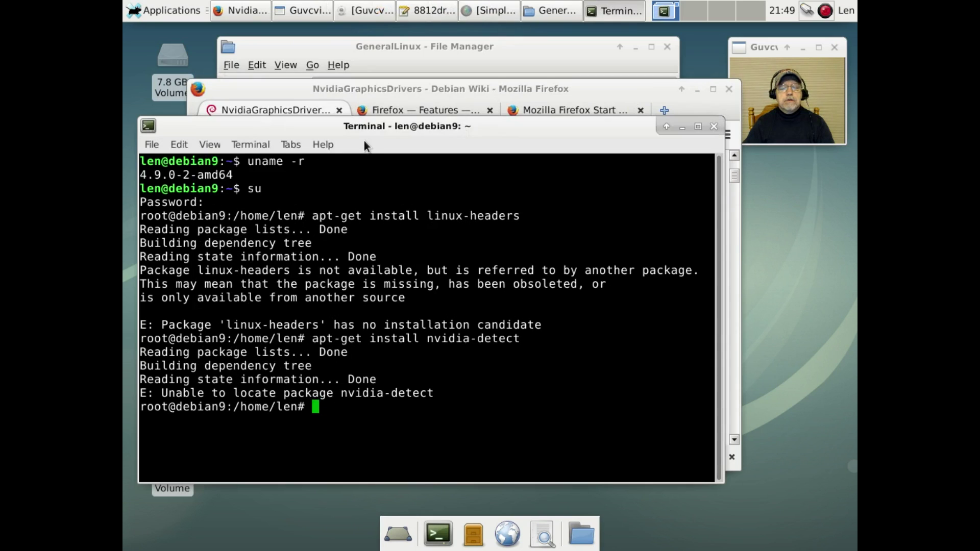
pyautogui.press('Up')
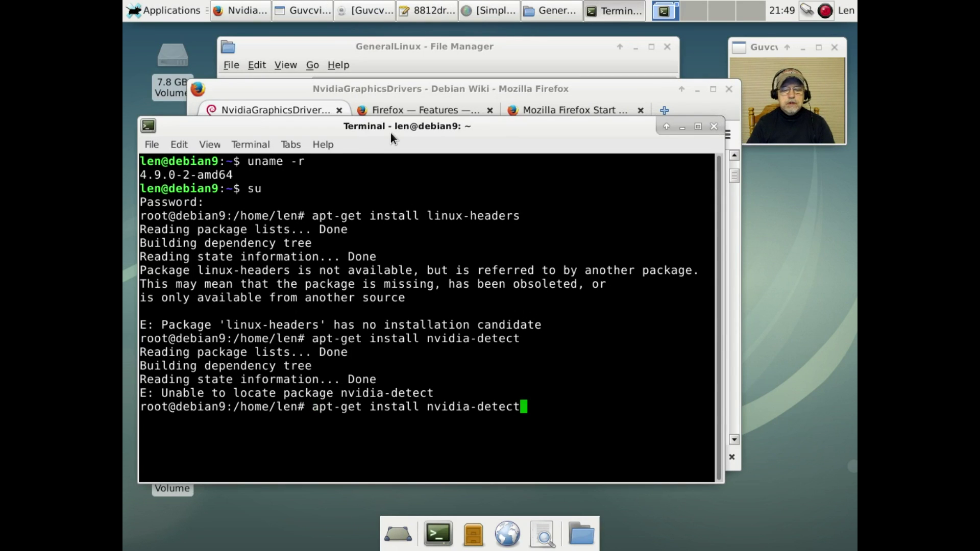
pyautogui.press('Return')
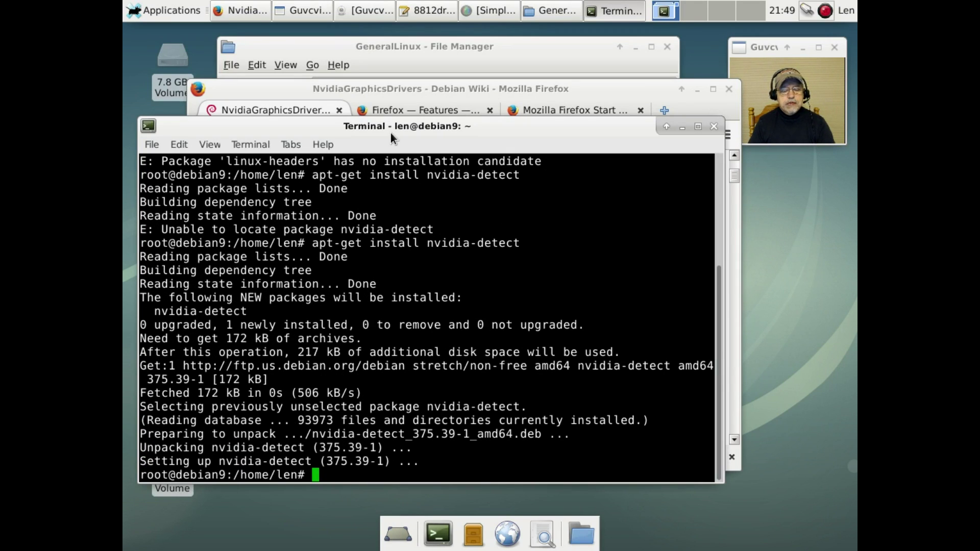
# Retry apt-get install linux-headers, still no candidate, then run nvidia-detect to identify the GPU
pyautogui.press('Up')
pyautogui.press('Up')
pyautogui.press('Up')
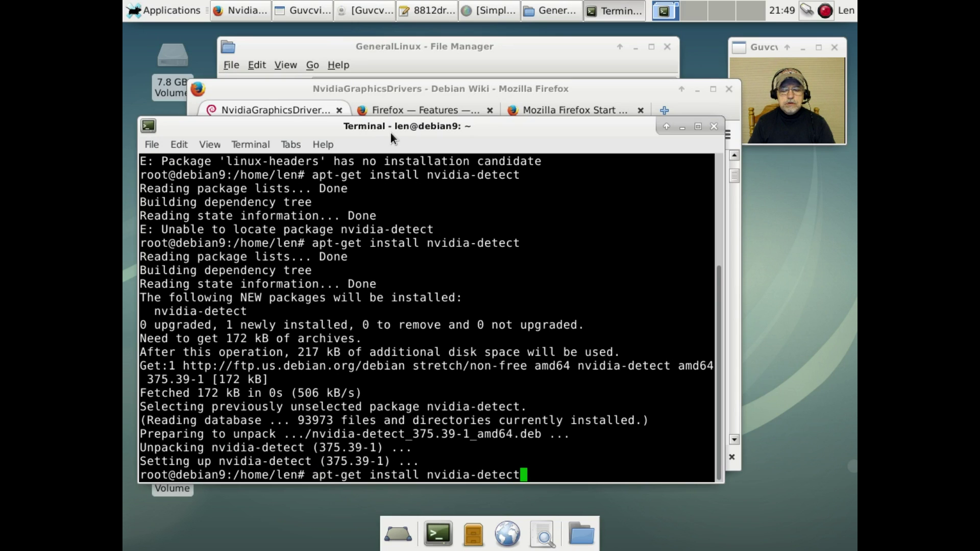
pyautogui.press('Return')
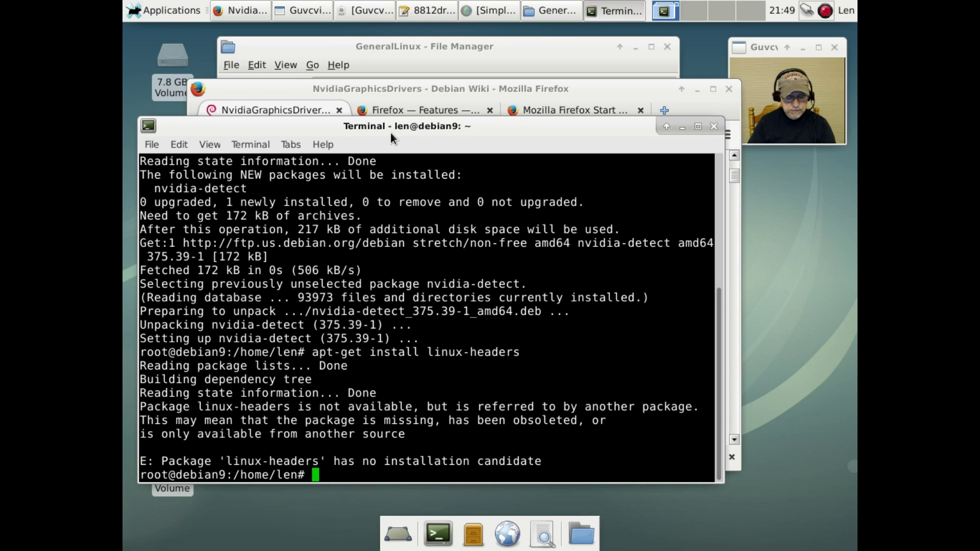
pyautogui.write('nvidia')
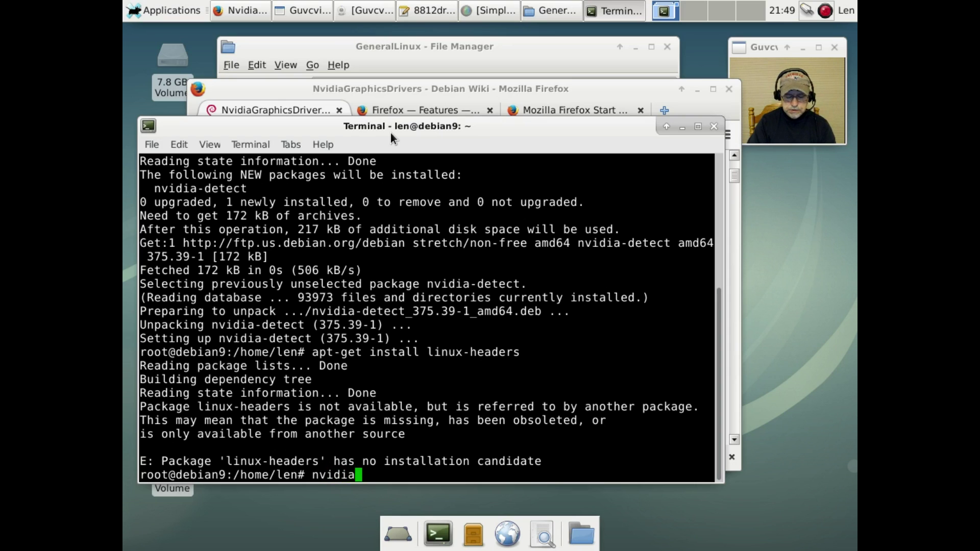
pyautogui.write('-detect')
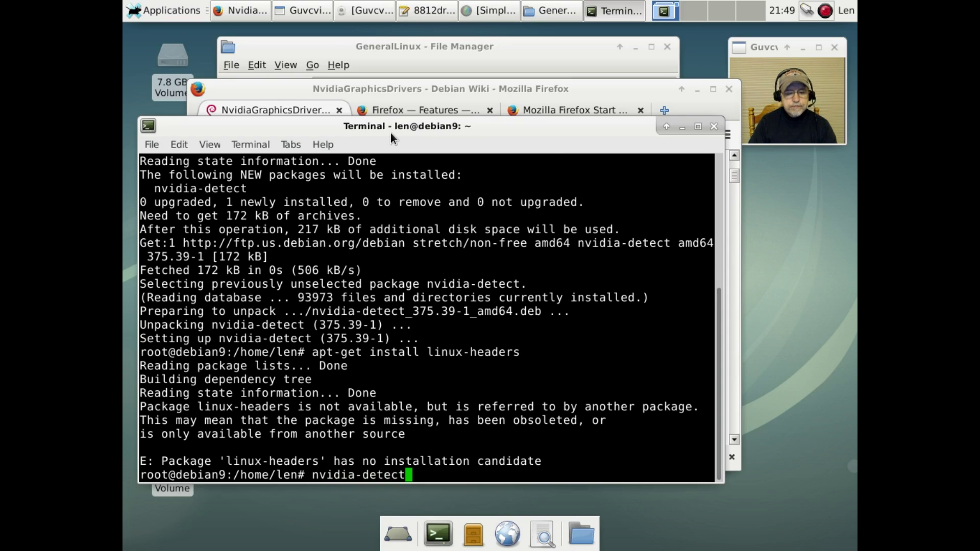
pyautogui.press('Return')
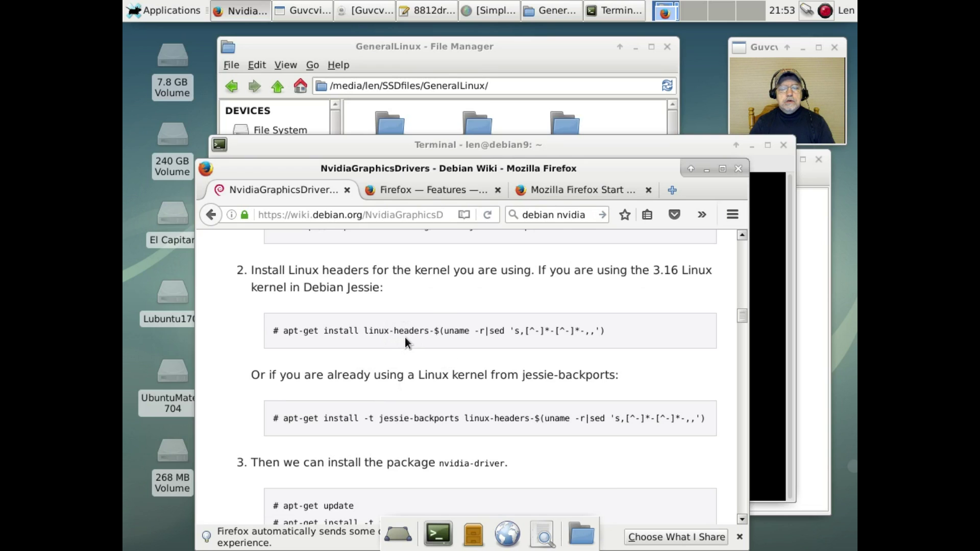
# Copy the wiki's linux-headers apt-get install command from Firefox and switch to the Terminal
pyautogui.moveTo(608, 334); pyautogui.dragTo(284, 330)
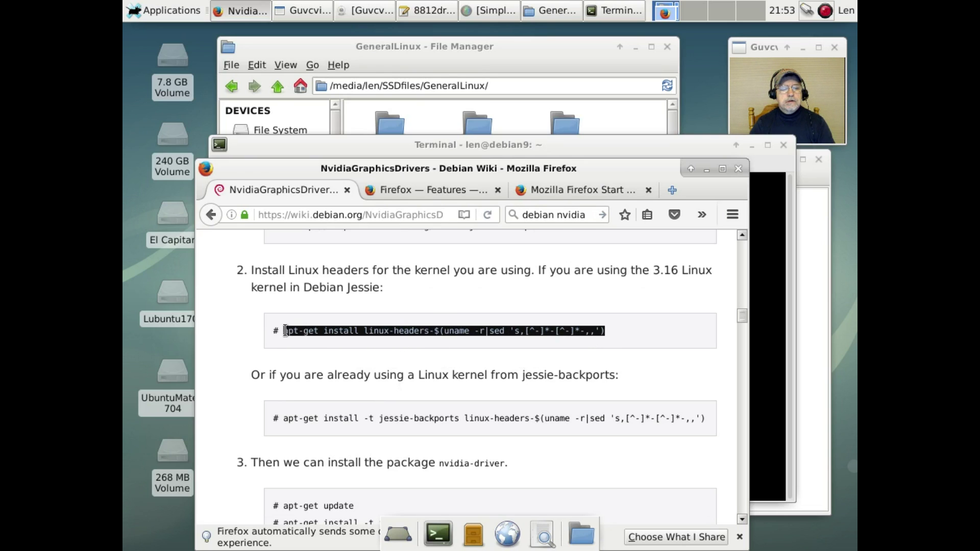
pyautogui.rightClick(314, 334)
pyautogui.click(357, 345)
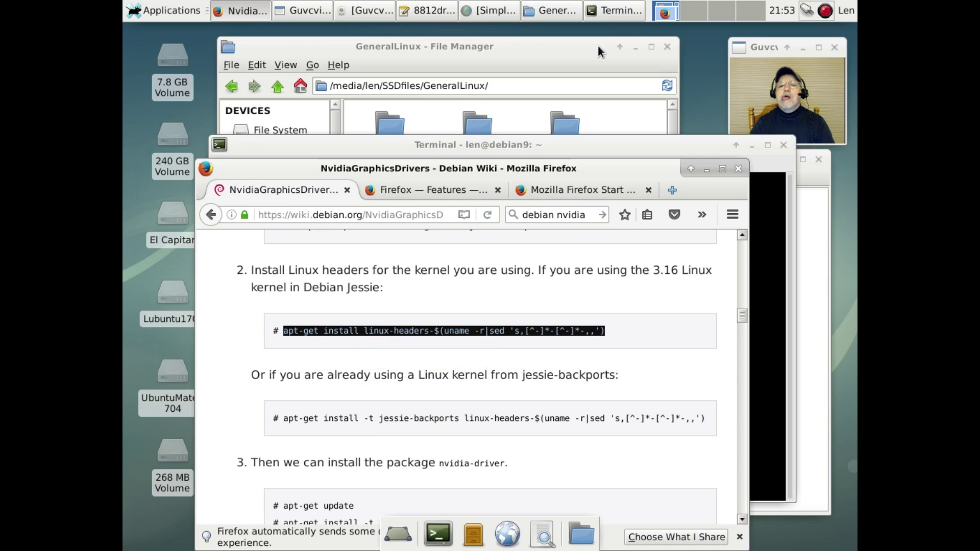
pyautogui.click(611, 16)
# Paste and run the copied command, which is denied without root, then become root with su
pyautogui.hotkey('ctrl', 'shift', 'v')
pyautogui.press('Return')
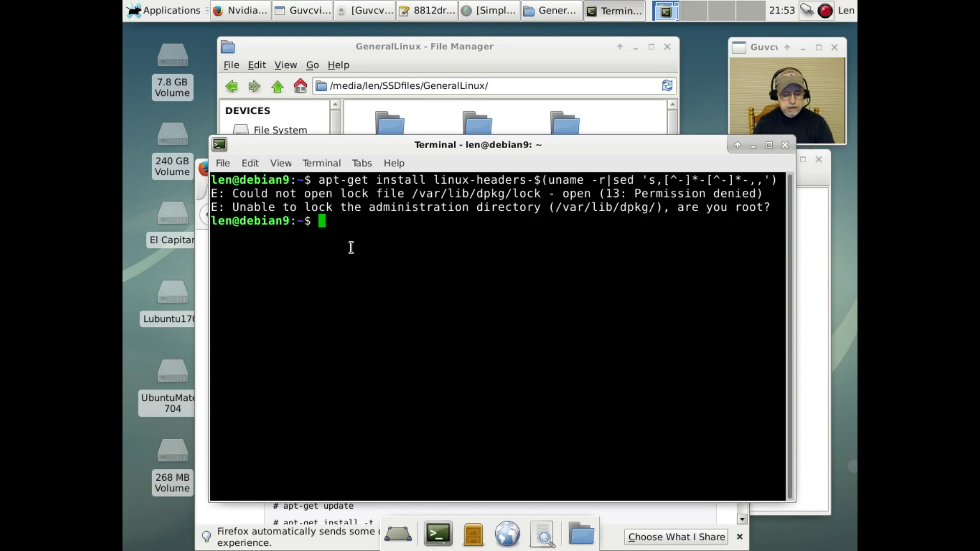
pyautogui.write('su')
pyautogui.press('Return')
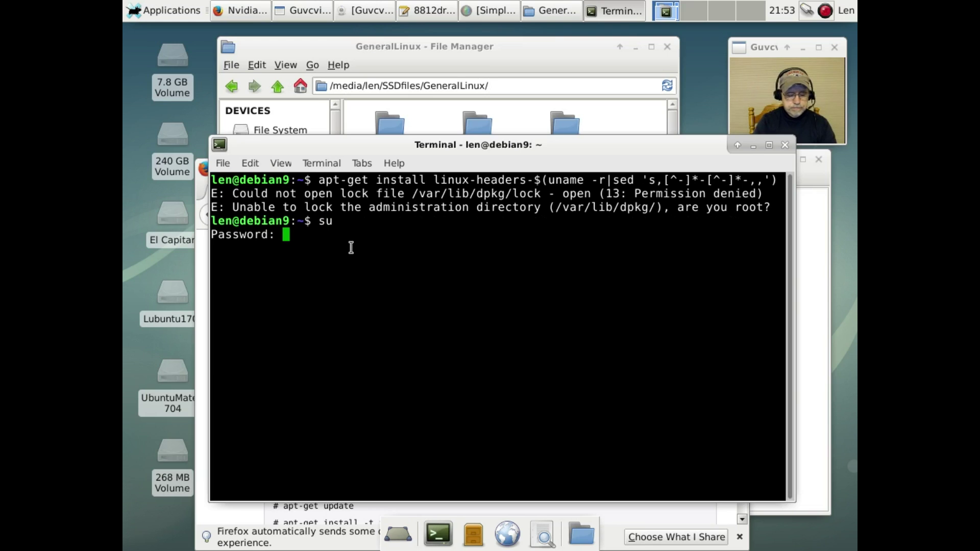
pyautogui.press('Return')
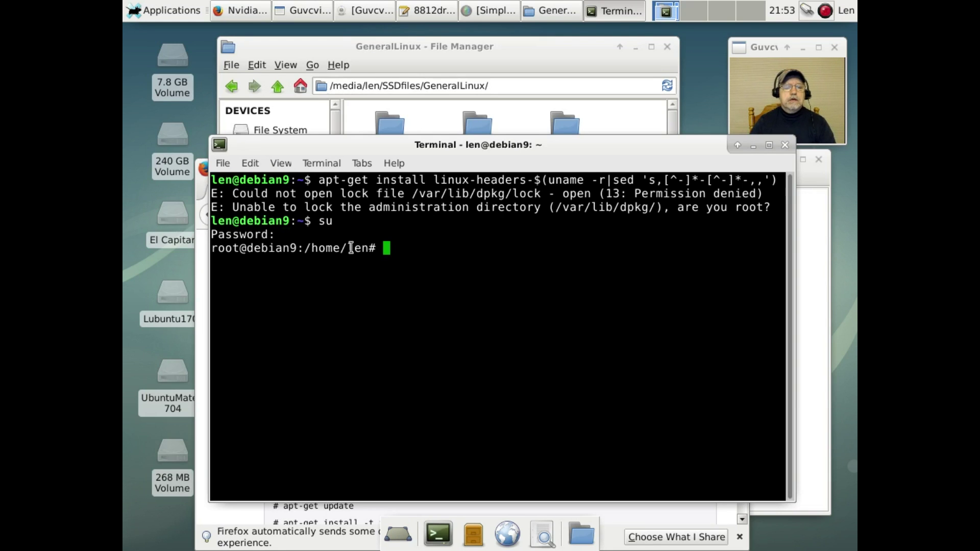
# Paste and run the linux-headers install as root, accept it, then scroll the wiki to the nvidia-driver step
pyautogui.rightClick(387, 247)
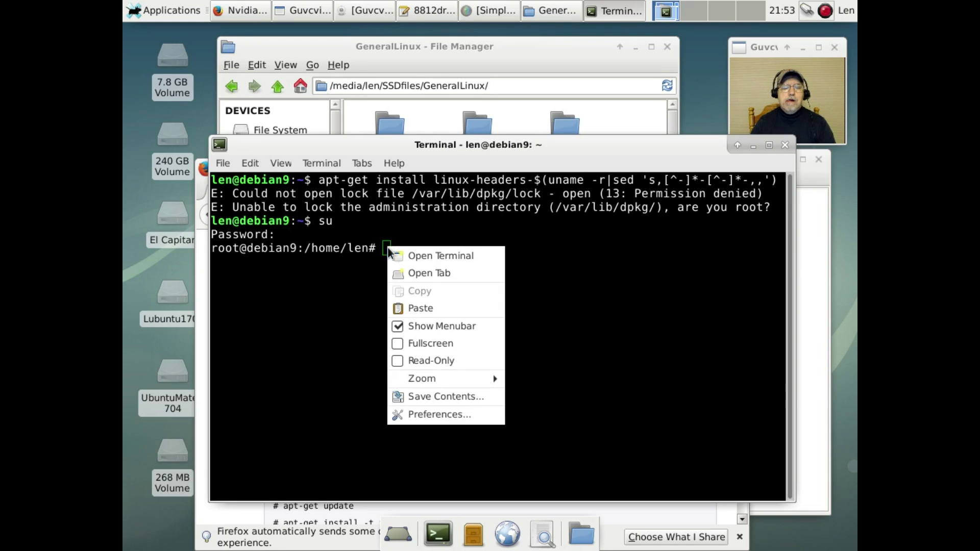
pyautogui.click(412, 308)
pyautogui.press('Return')
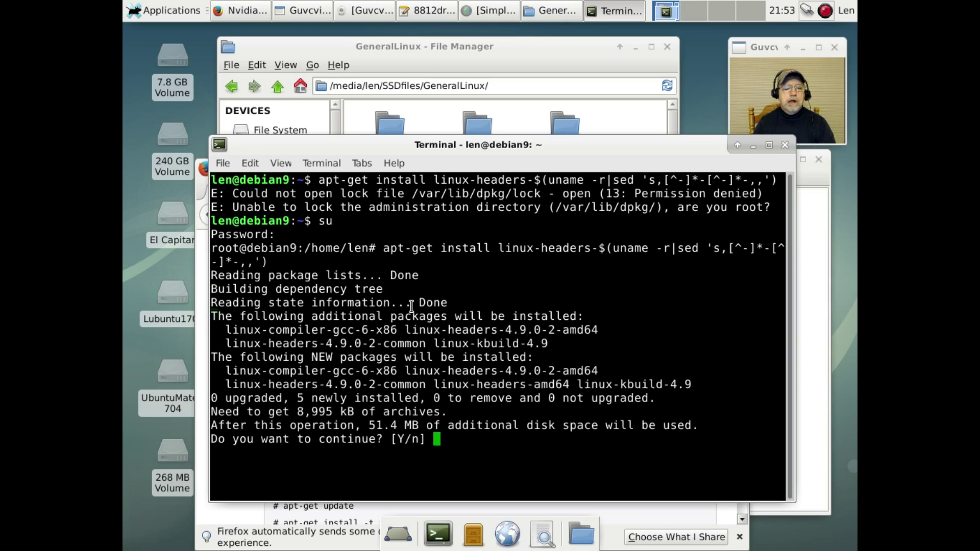
pyautogui.press('Return')
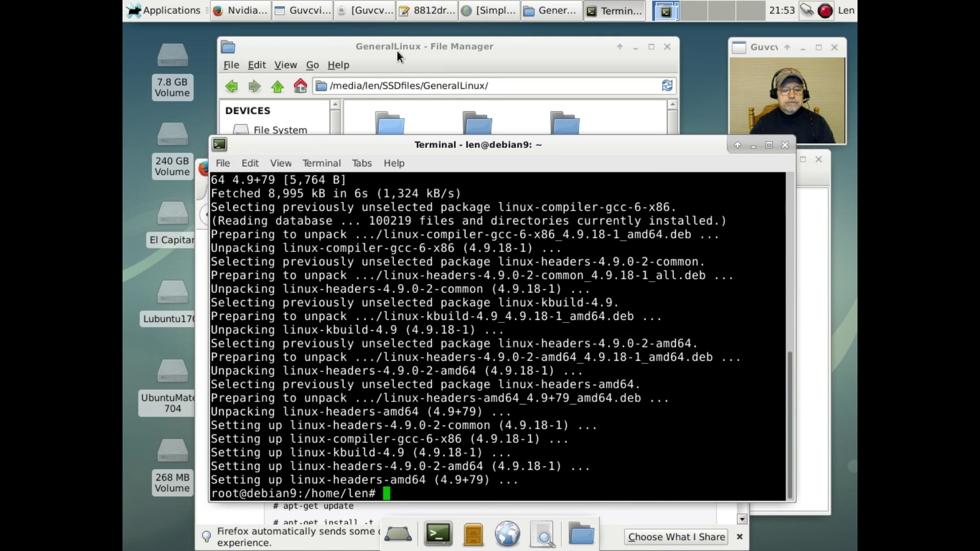
pyautogui.hotkey('alt', 'Tab')
pyautogui.scroll(-6, 442, 382)
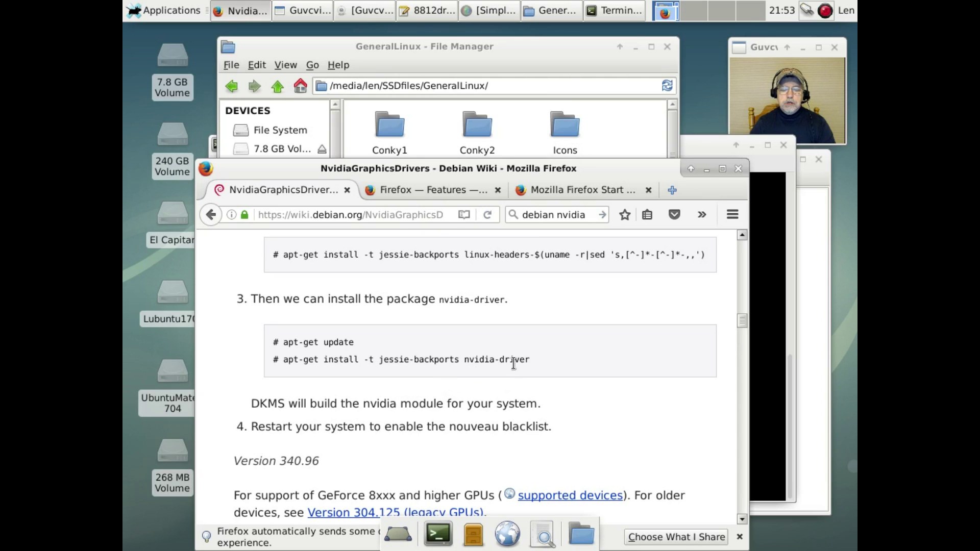
# Edit the recalled command into apt-get install nvidia-driver, run it, and confirm the install
pyautogui.click(710, 141)
pyautogui.press('Up')
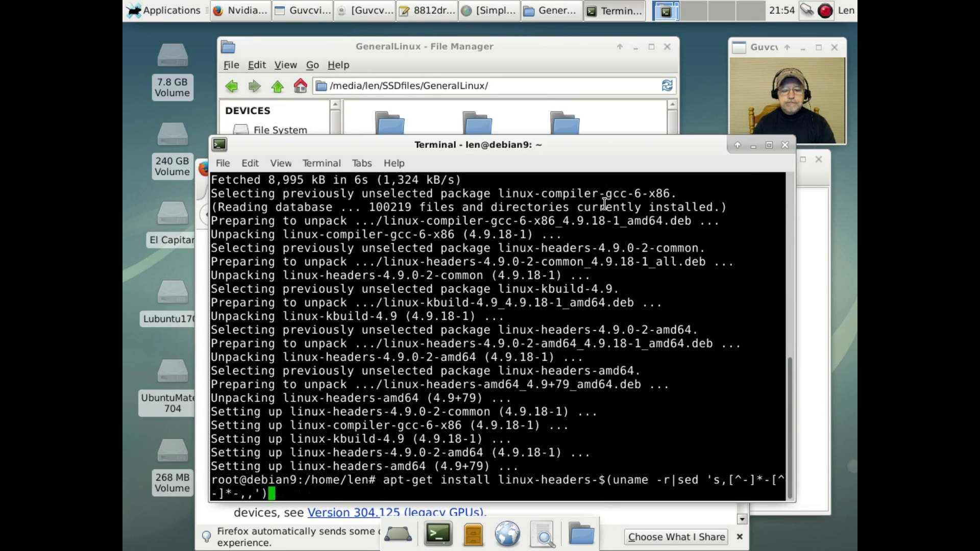
pyautogui.press('BackSpace')
pyautogui.press('BackSpace')
pyautogui.press('BackSpace')
pyautogui.press('BackSpace')
pyautogui.press('BackSpace')
pyautogui.press('BackSpace')
pyautogui.press('BackSpace')
pyautogui.press('BackSpace')
pyautogui.press('BackSpace')
pyautogui.press('BackSpace')
pyautogui.press('BackSpace')
pyautogui.press('BackSpace')
pyautogui.press('BackSpace')
pyautogui.press('BackSpace')
pyautogui.press('BackSpace')
pyautogui.press('BackSpace')
pyautogui.press('BackSpace')
pyautogui.press('BackSpace')
pyautogui.press('BackSpace')
pyautogui.press('BackSpace')
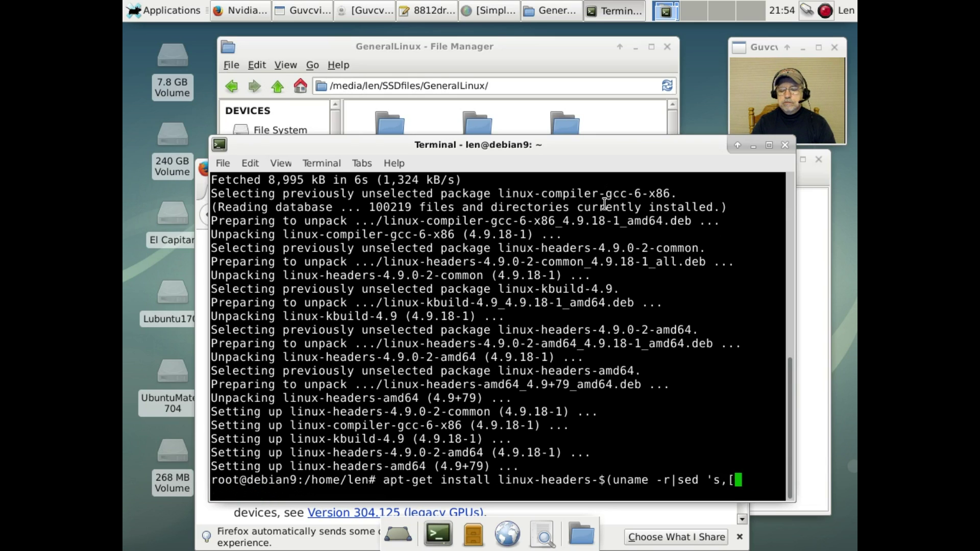
pyautogui.press('BackSpace')
pyautogui.press('BackSpace')
pyautogui.press('BackSpace')
pyautogui.press('BackSpace')
pyautogui.press('BackSpace')
pyautogui.press('BackSpace')
pyautogui.press('BackSpace')
pyautogui.press('BackSpace')
pyautogui.press('BackSpace')
pyautogui.press('BackSpace')
pyautogui.press('BackSpace')
pyautogui.press('BackSpace')
pyautogui.press('BackSpace')
pyautogui.press('BackSpace')
pyautogui.press('BackSpace')
pyautogui.press('BackSpace')
pyautogui.press('BackSpace')
pyautogui.press('BackSpace')
pyautogui.press('BackSpace')
pyautogui.press('BackSpace')
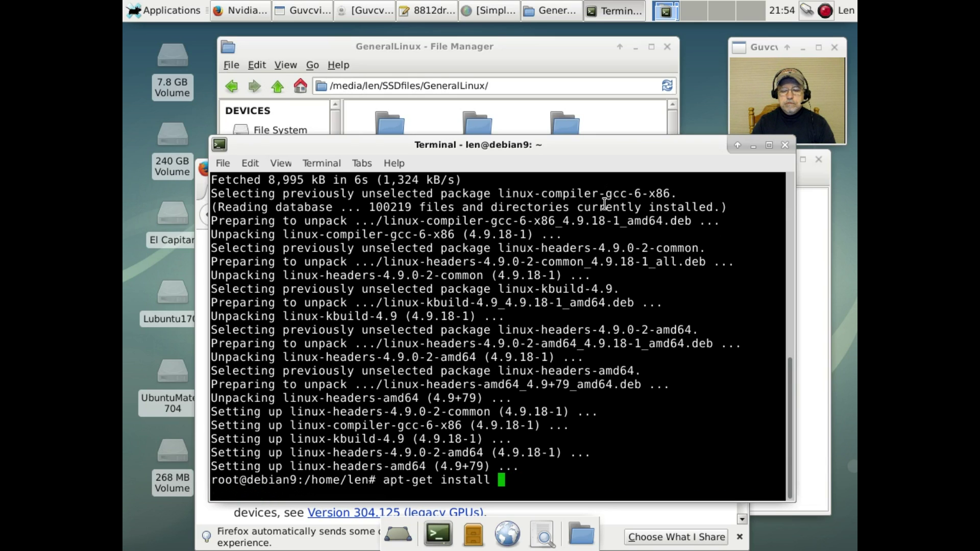
pyautogui.write('nv')
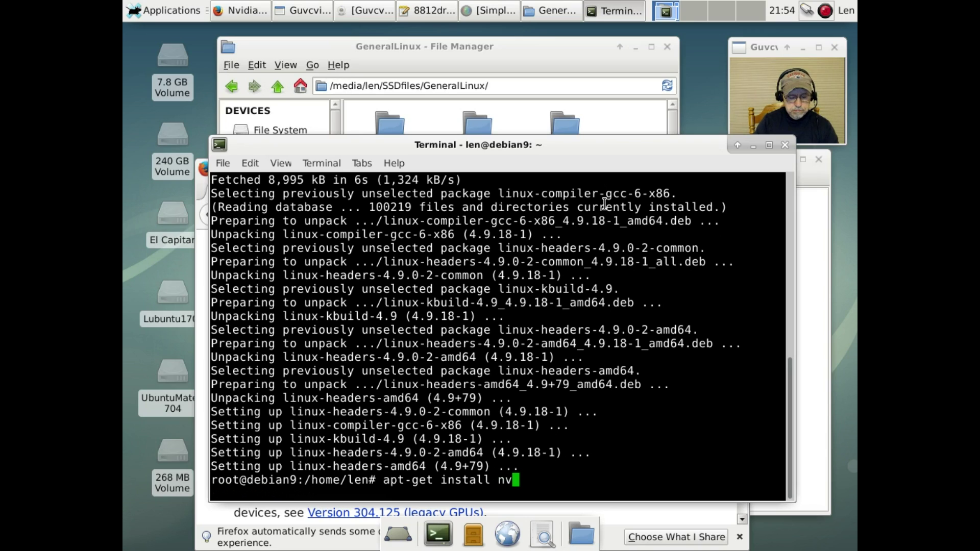
pyautogui.write('idia-')
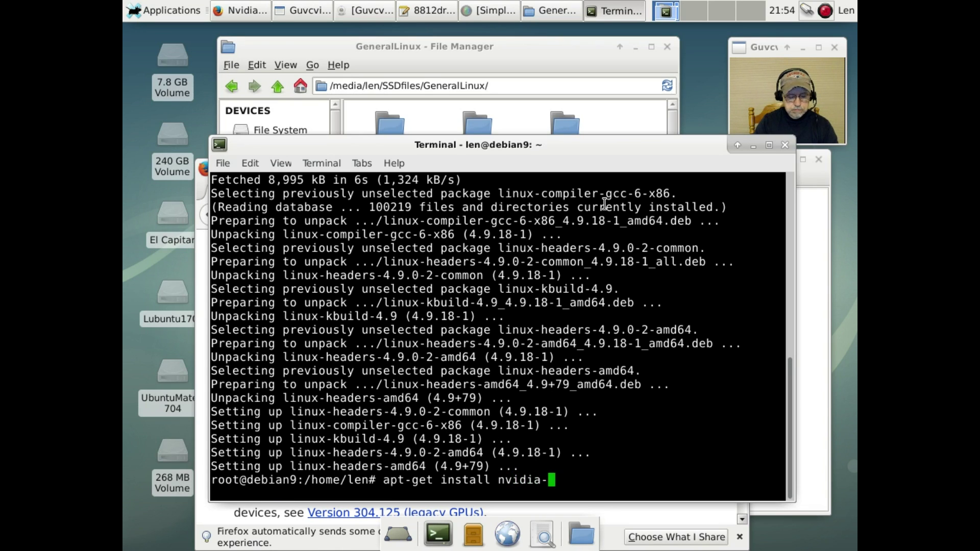
pyautogui.write('driver')
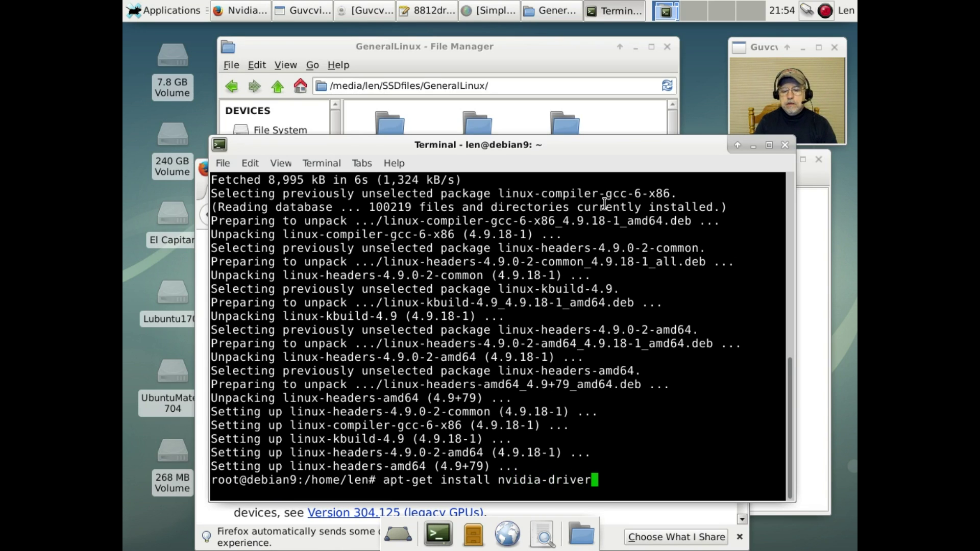
pyautogui.press('Return')
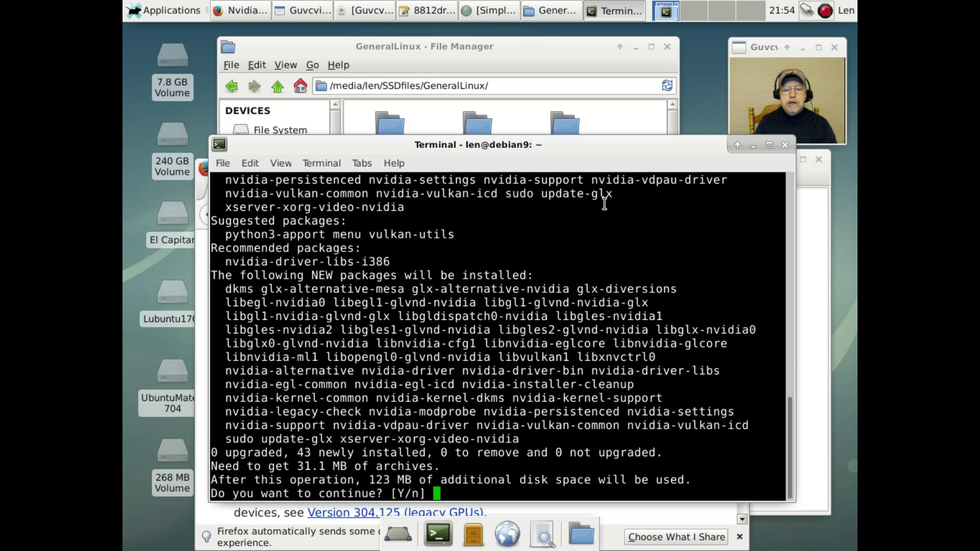
pyautogui.press('Return')
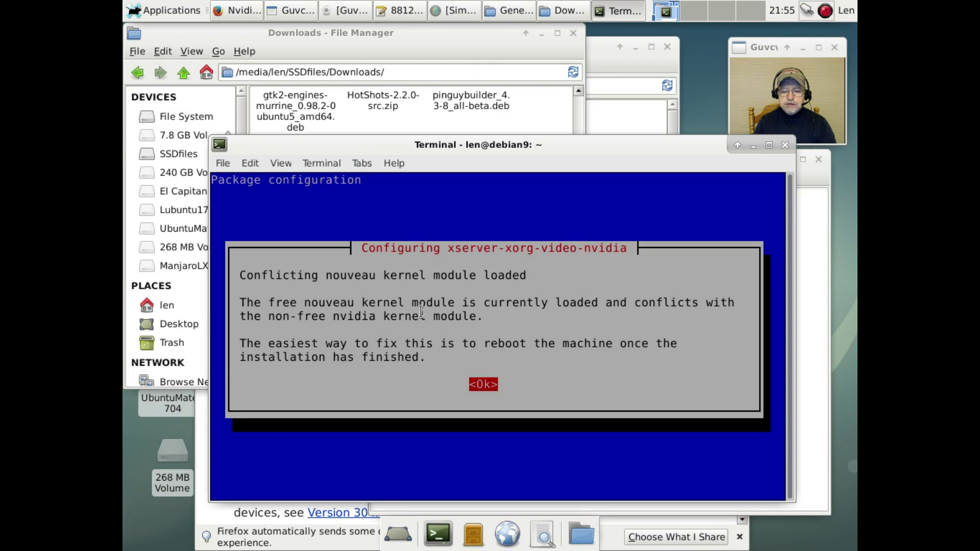
# Acknowledge the nouveau conflict warning to finish the nvidia install, then close the terminal, file manager and 8812driver notes
pyautogui.press('Return')
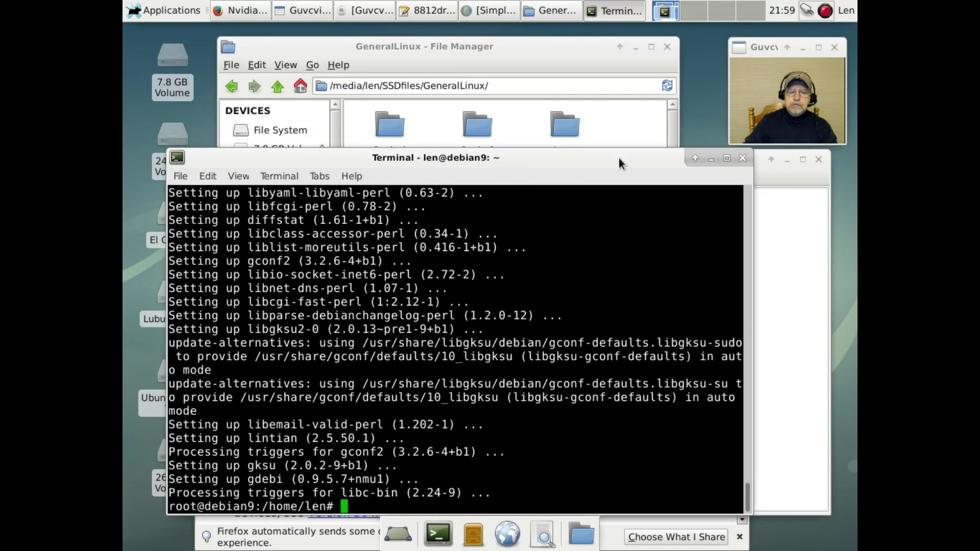
pyautogui.click(741, 158)
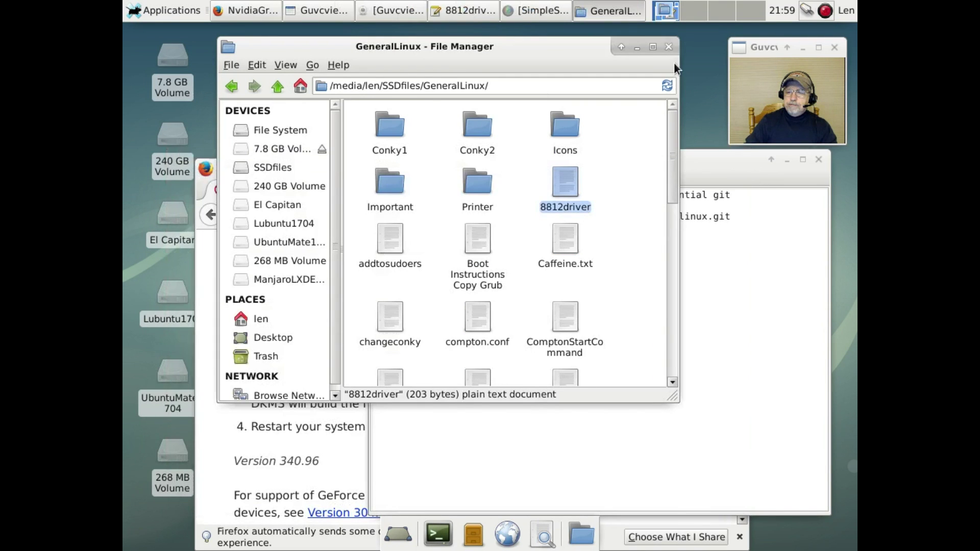
pyautogui.click(666, 48)
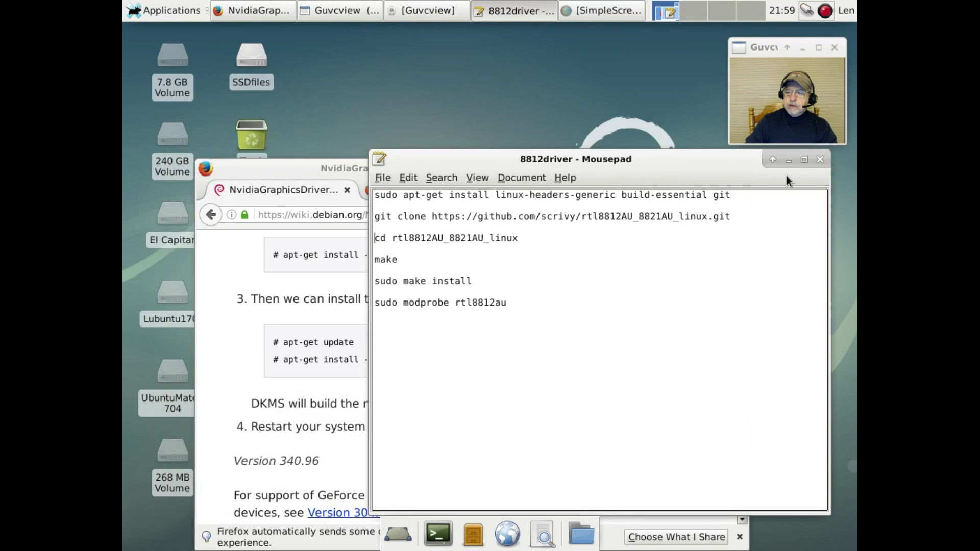
pyautogui.click(820, 159)
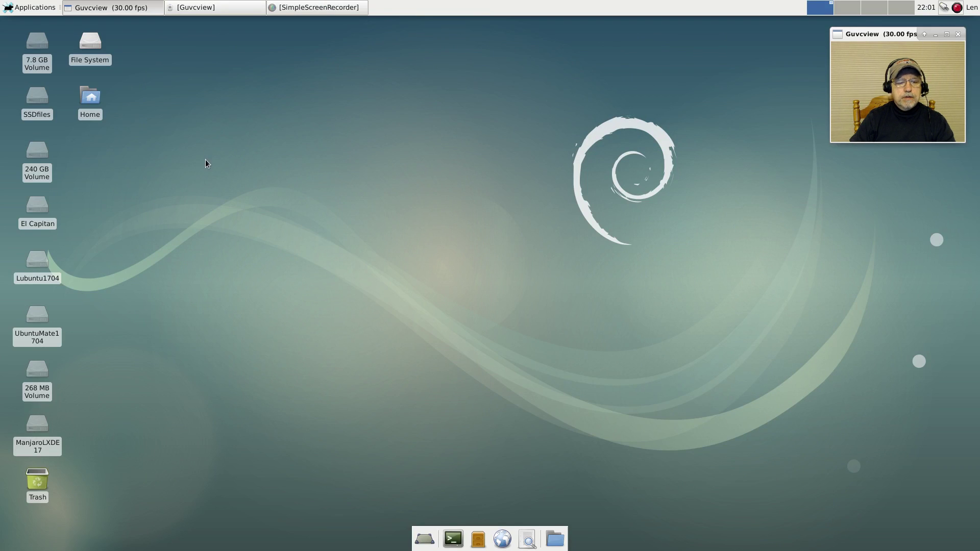
# In Desktop Settings, set icon size 40 and tooltip size 40, and hide removable-device icons
pyautogui.rightClick(243, 265)
pyautogui.click(286, 372)
pyautogui.click(462, 193)
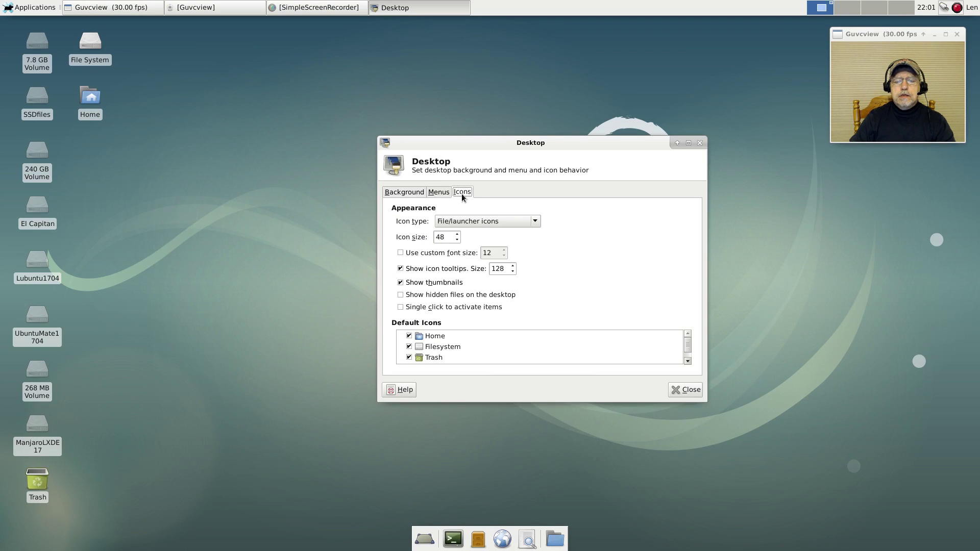
pyautogui.click(456, 239)
pyautogui.click(457, 240)
pyautogui.click(512, 271)
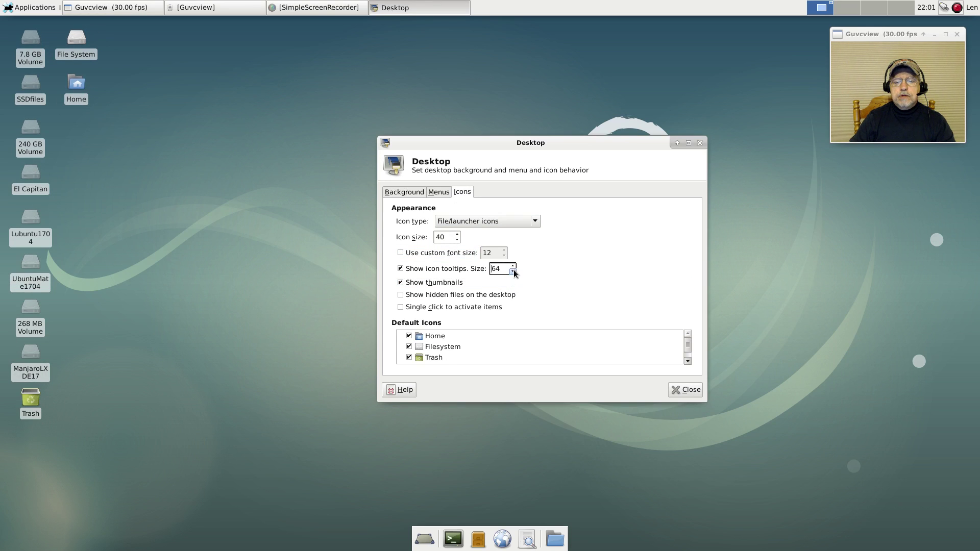
pyautogui.click(513, 271)
pyautogui.click(513, 267)
pyautogui.scroll(-1, 416, 350)
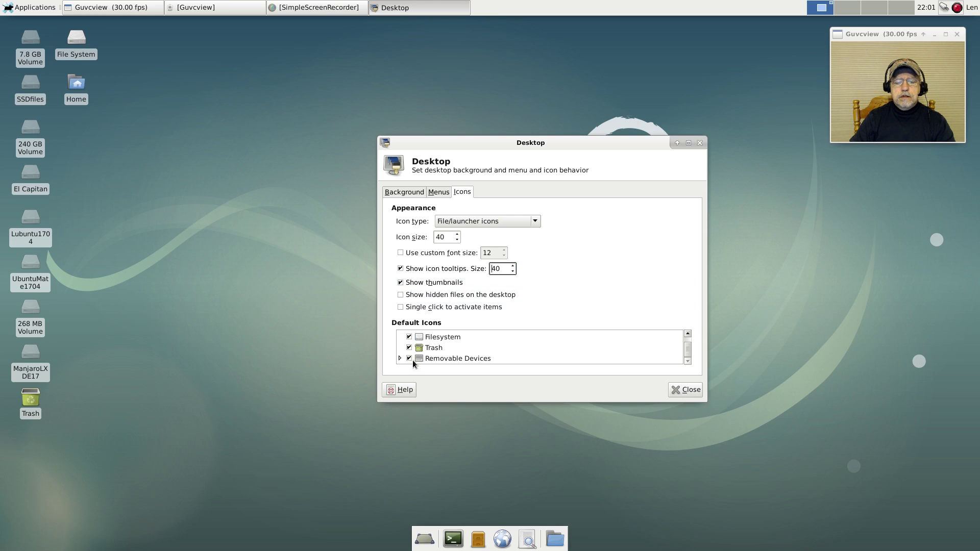
pyautogui.click(409, 358)
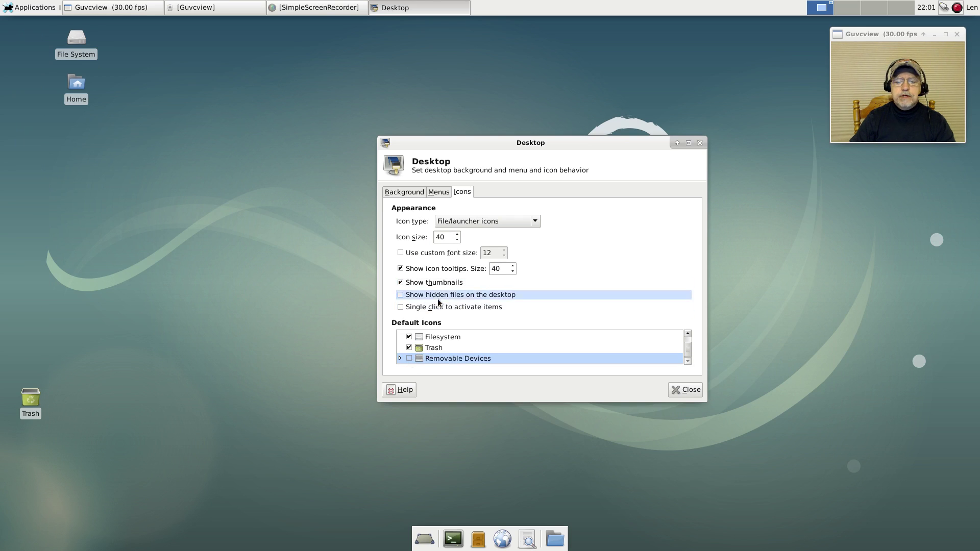
# Arrange the desktop icons neatly and bring up the Background wallpaper choices
pyautogui.rightClick(275, 261)
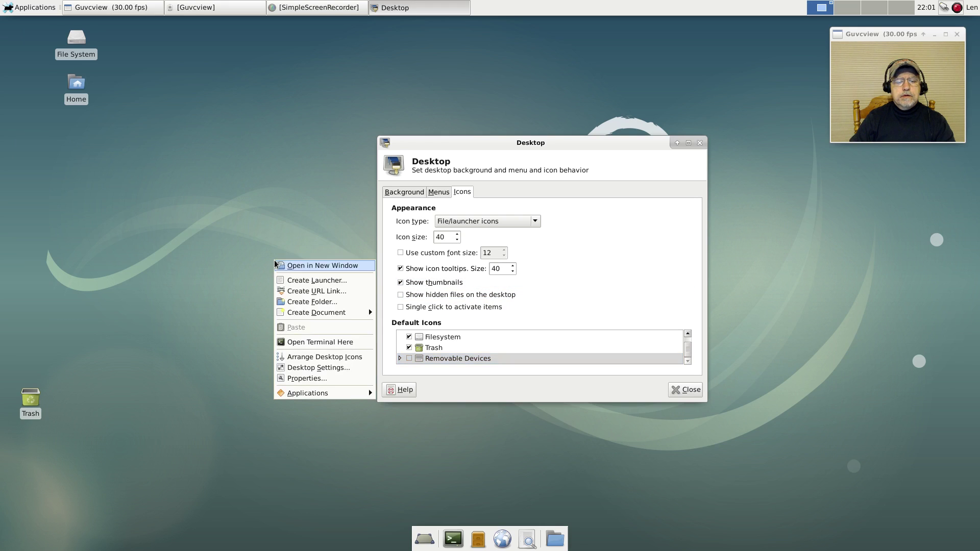
pyautogui.click(305, 358)
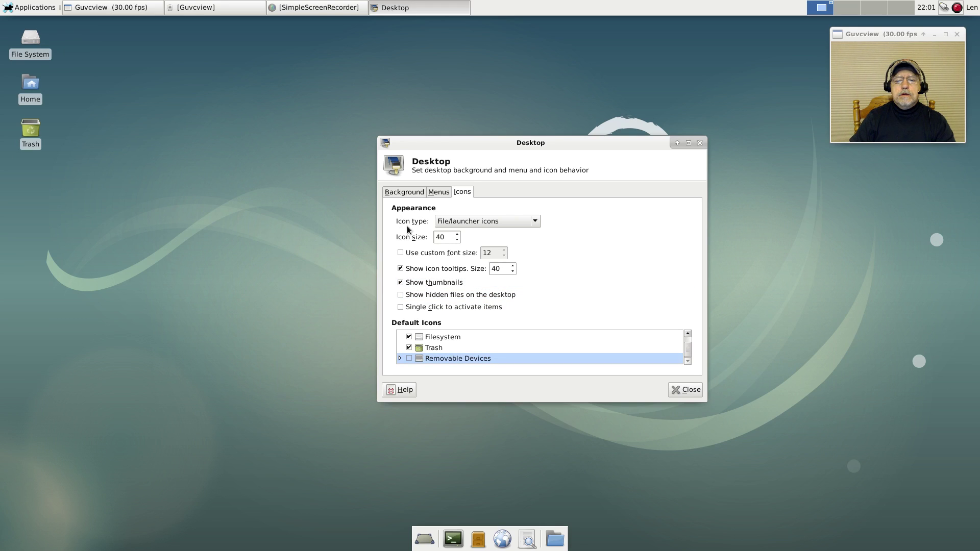
pyautogui.click(415, 192)
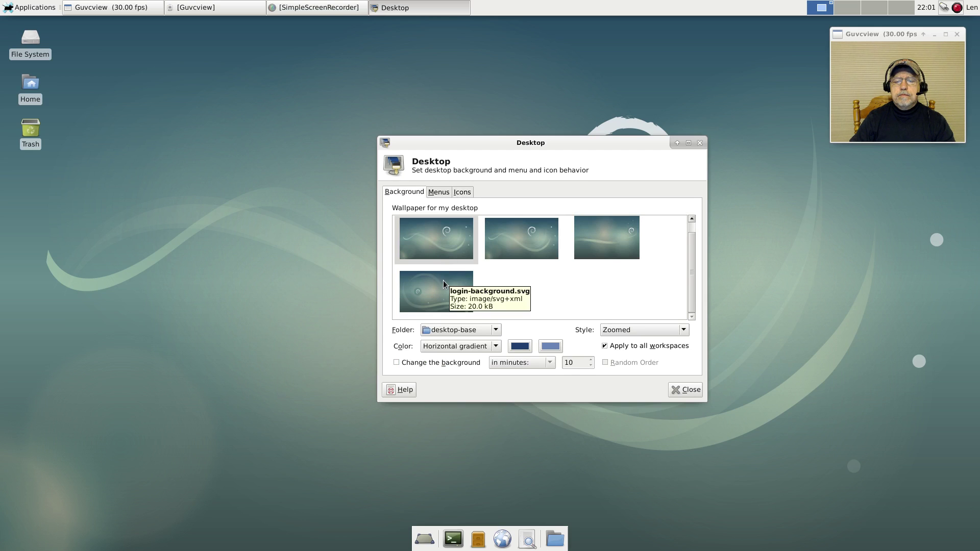
# Close Desktop Settings, open NVIDIA X Server Settings from the applications menu, then quit it and confirm
pyautogui.click(699, 144)
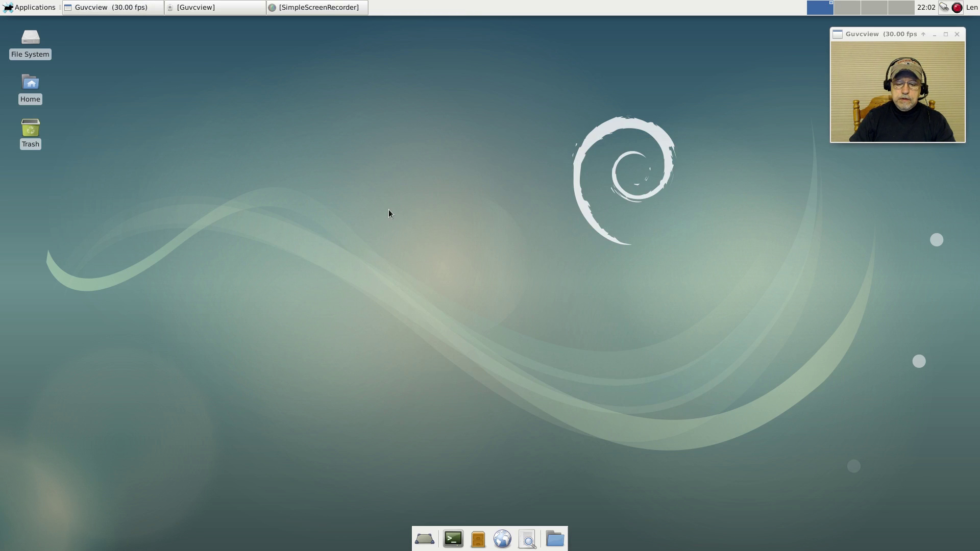
pyautogui.click(47, 9)
pyautogui.moveTo(41, 85)
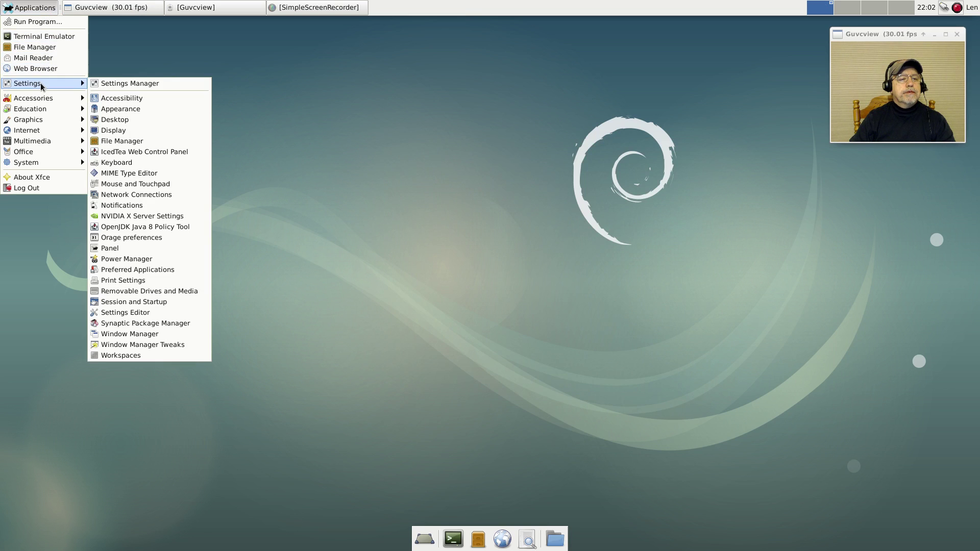
pyautogui.click(128, 216)
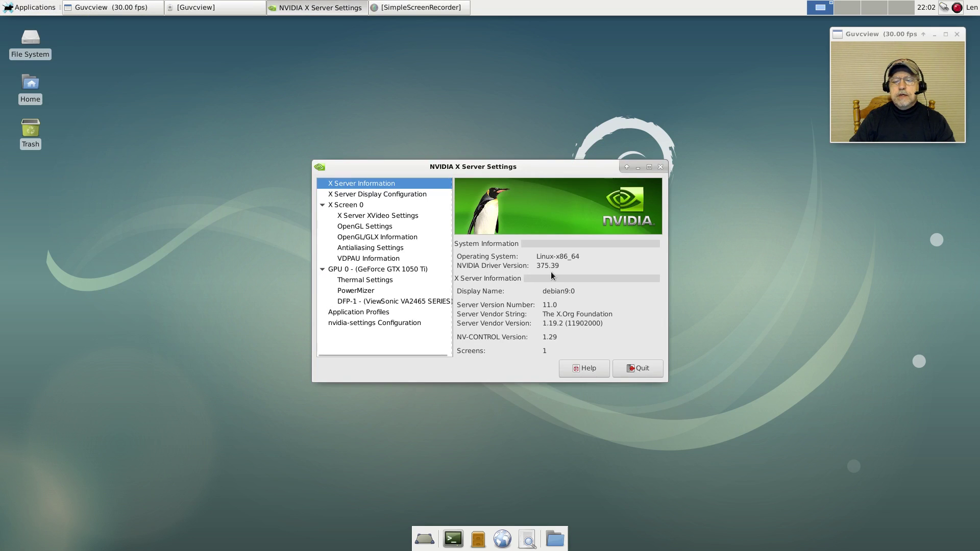
pyautogui.click(629, 369)
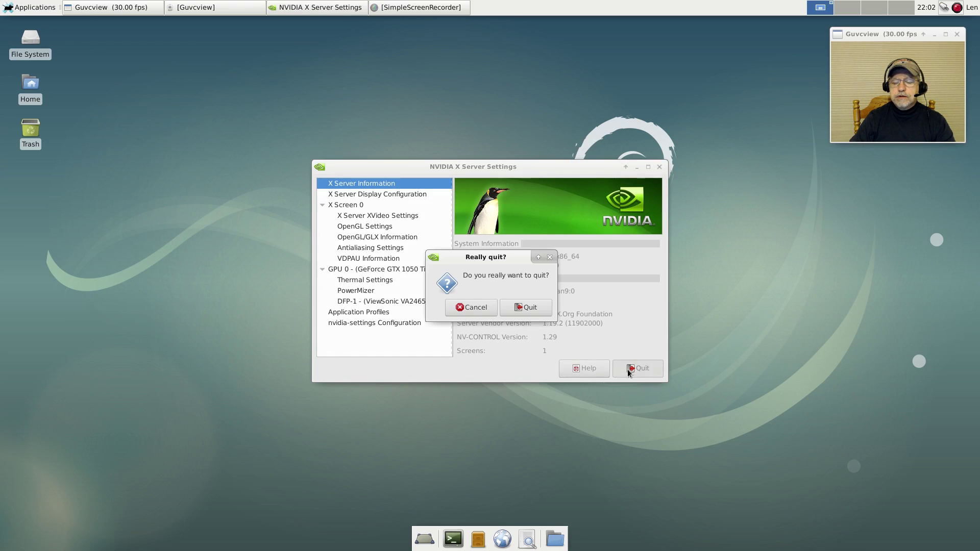
pyautogui.click(520, 307)
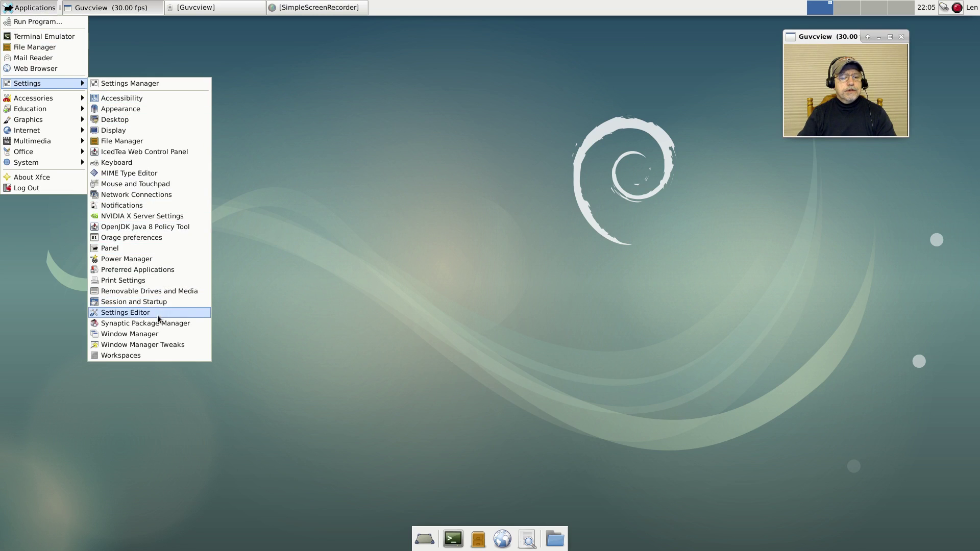
# Launch Synaptic Package Manager with the root password and enlarge its window near the screen centre
pyautogui.click(159, 322)
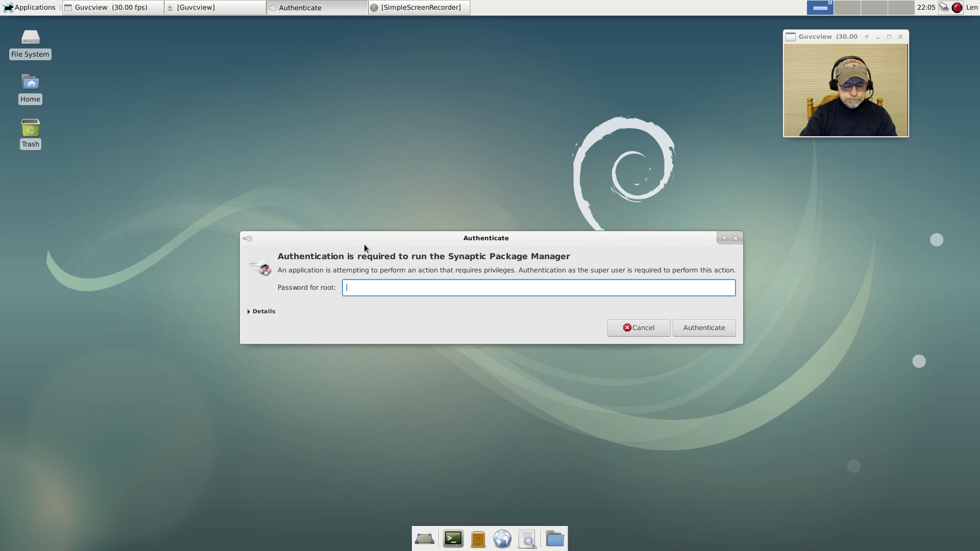
pyautogui.write('*******')
pyautogui.press('Return')
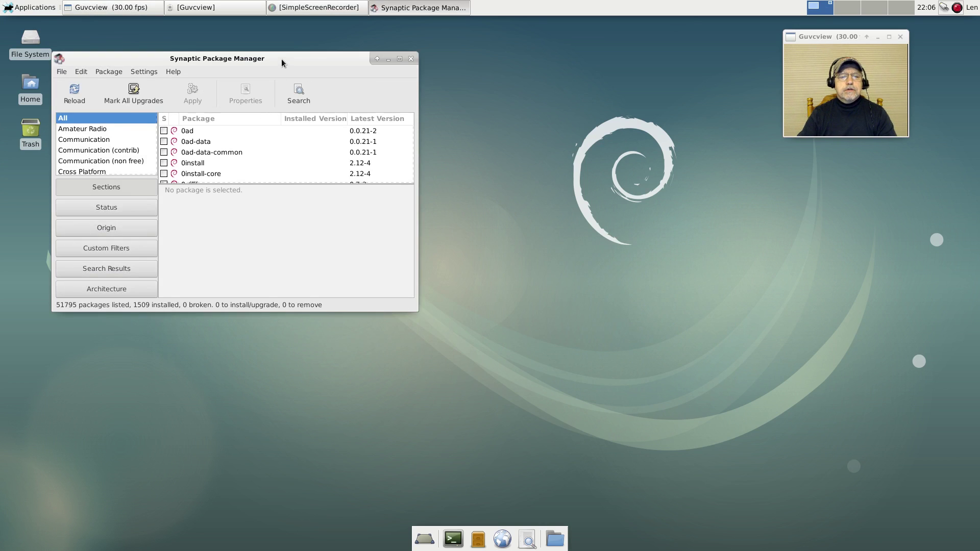
pyautogui.moveTo(282, 64); pyautogui.dragTo(498, 194)
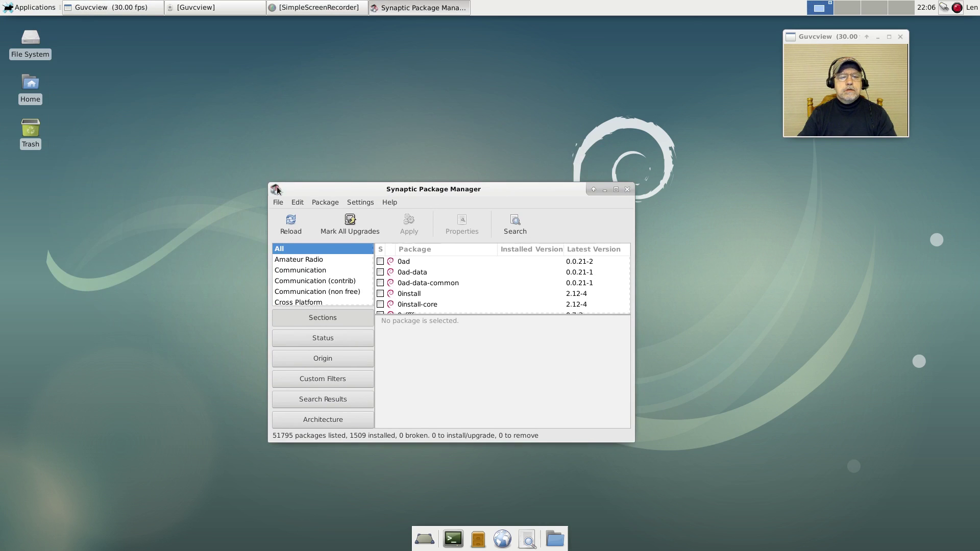
pyautogui.moveTo(268, 186); pyautogui.dragTo(136, 134)
# Search the package list for 'realtek'
pyautogui.click(378, 183)
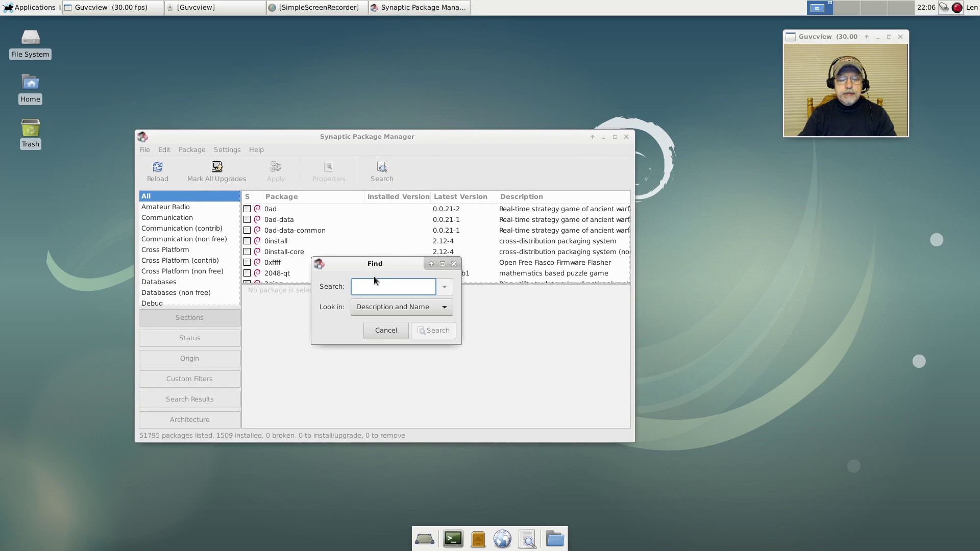
pyautogui.write('realte')
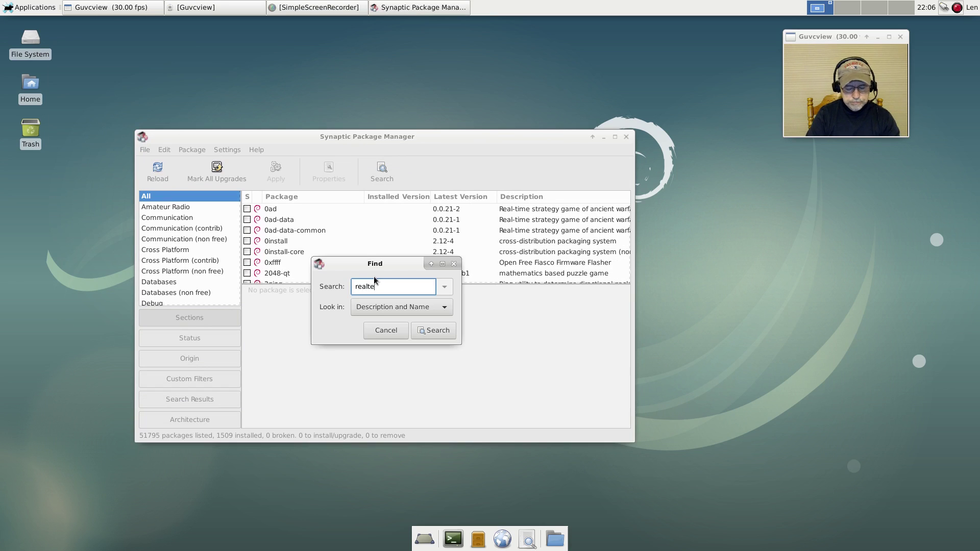
pyautogui.write('k')
pyautogui.press('Return')
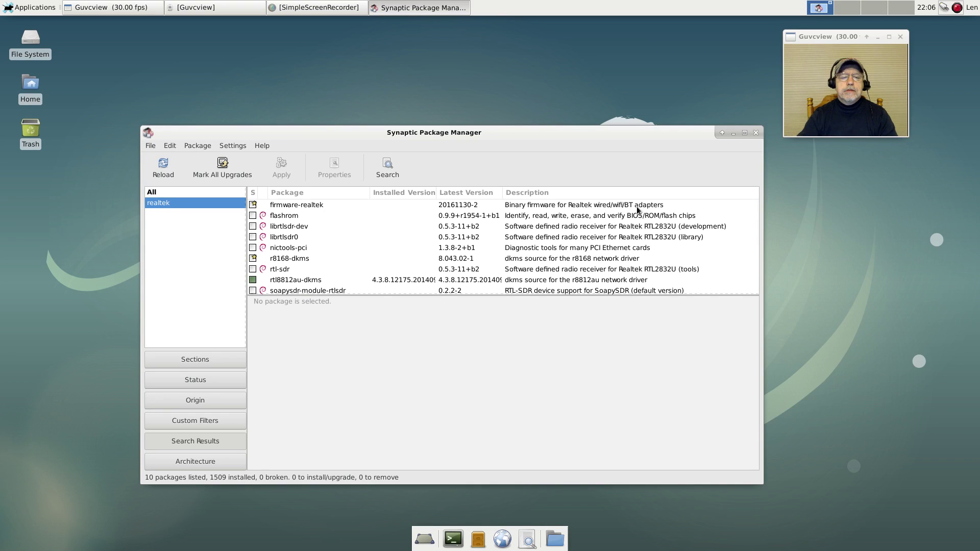
# Mark firmware-realtek for installation and scroll through its description's contents list
pyautogui.click(254, 206)
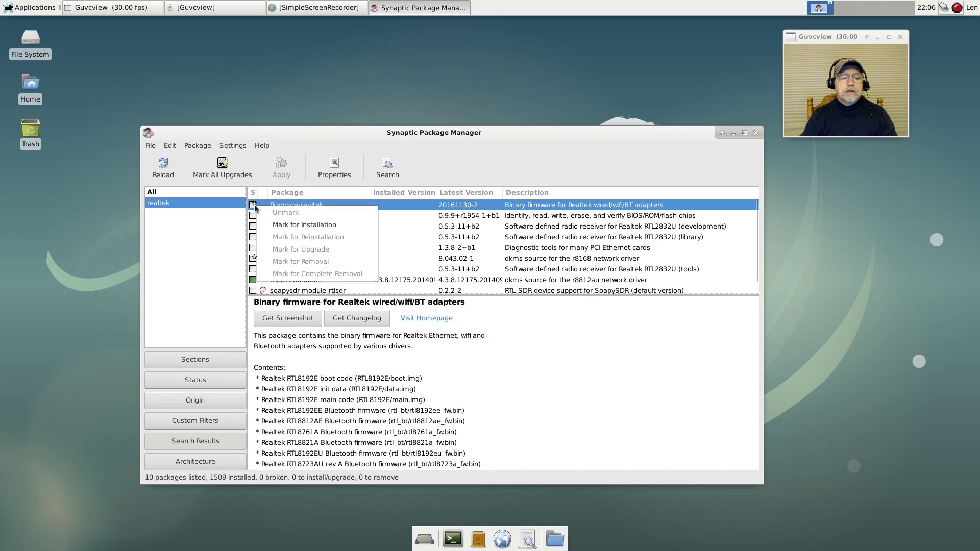
pyautogui.click(271, 226)
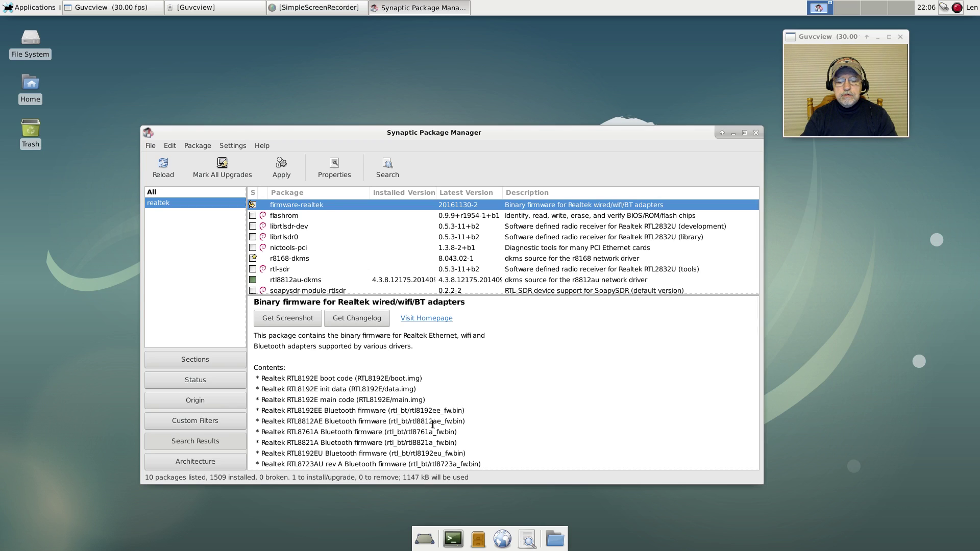
pyautogui.scroll(-3, 502, 432)
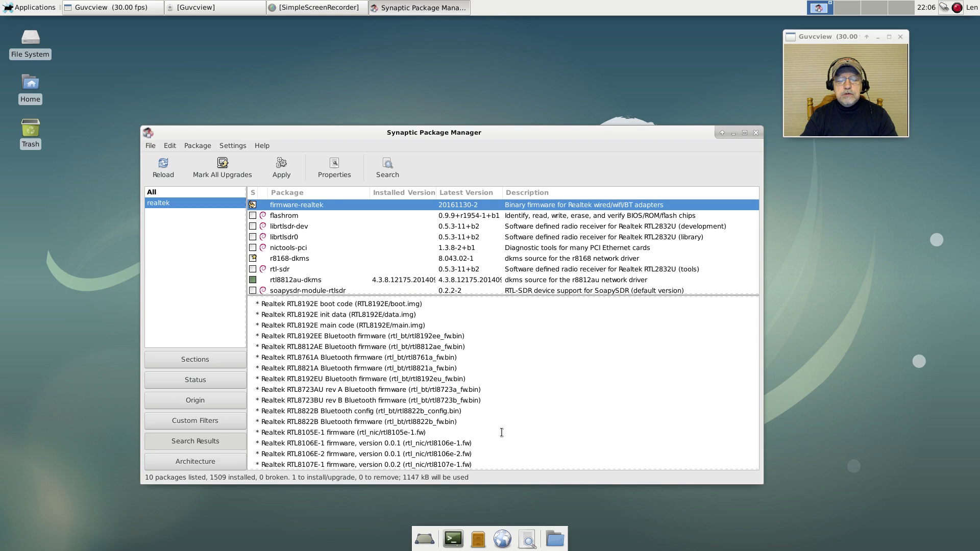
pyautogui.scroll(-10, 502, 432)
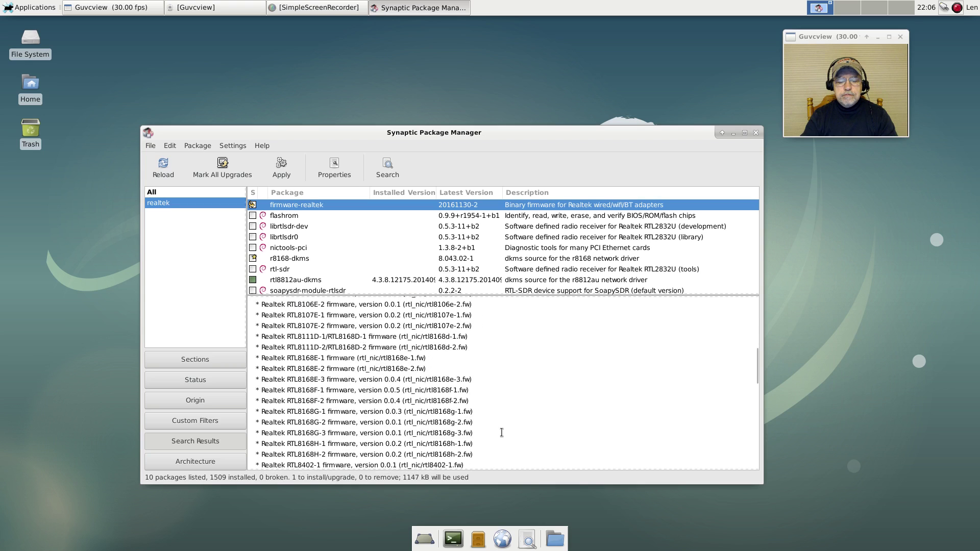
pyautogui.scroll(12, 502, 432)
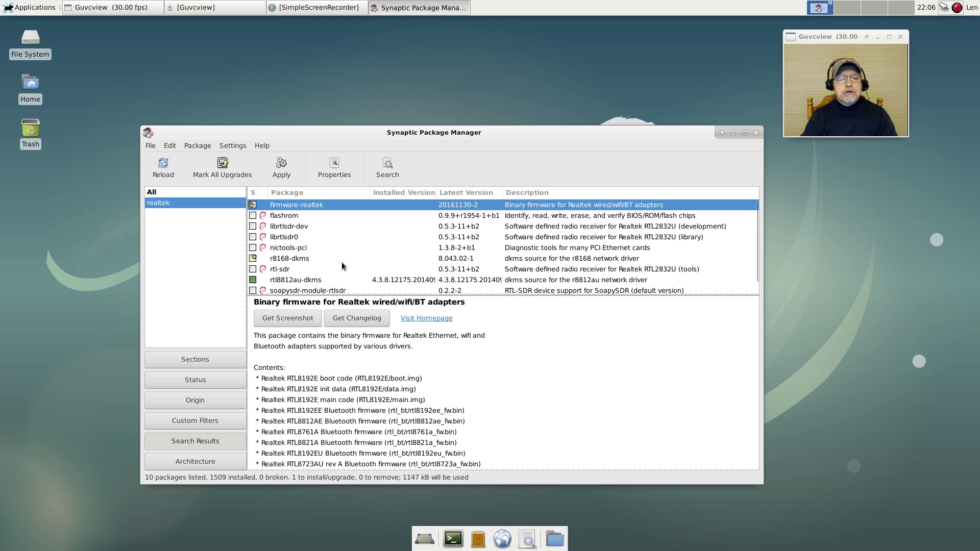
pyautogui.scroll(-1, 342, 261)
pyautogui.scroll(1, 341, 262)
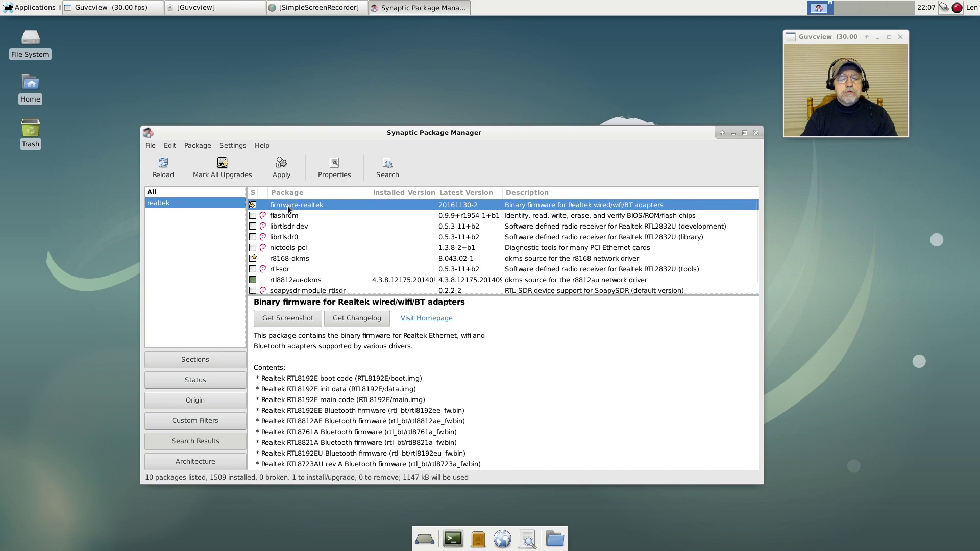
# Apply the firmware-realtek installation, dismiss the Changes applied notice, and glance at the network list
pyautogui.click(277, 170)
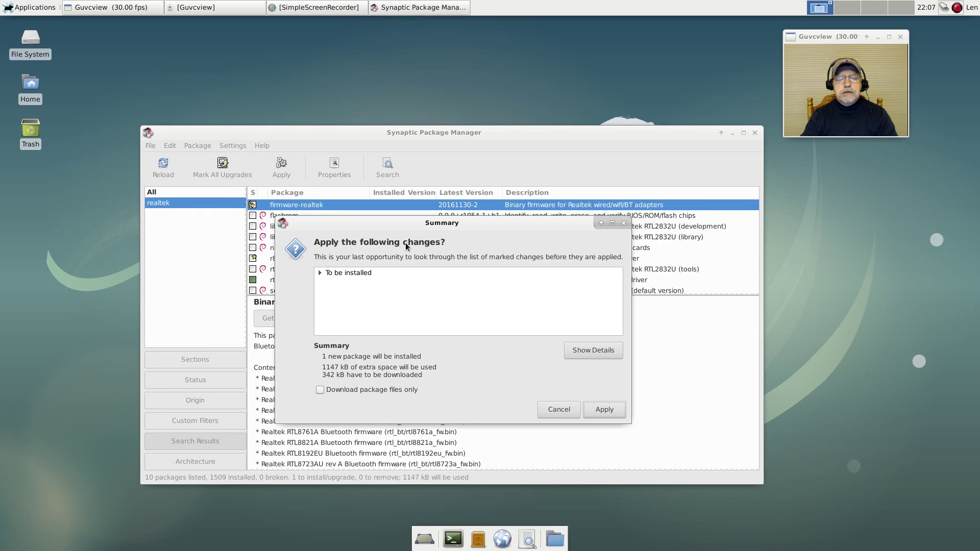
pyautogui.click(606, 410)
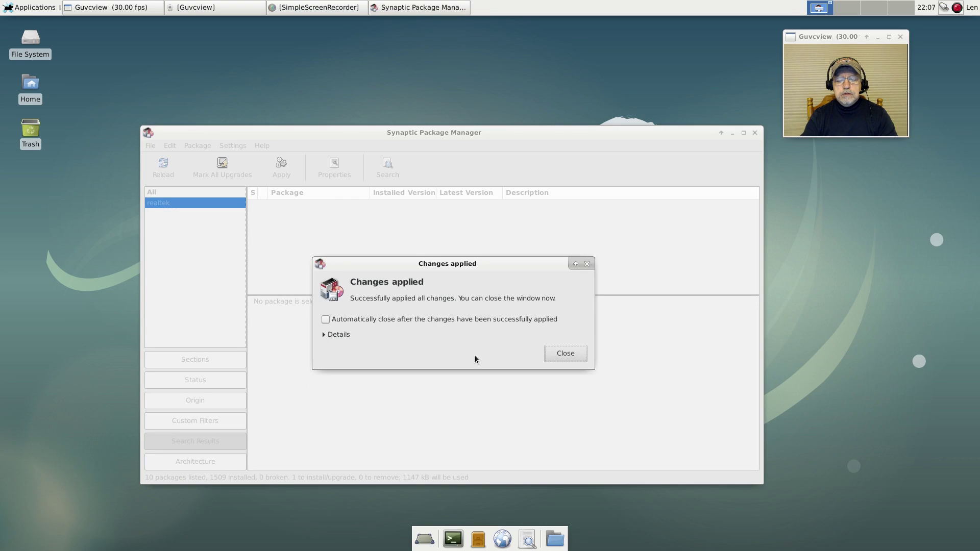
pyautogui.click(558, 354)
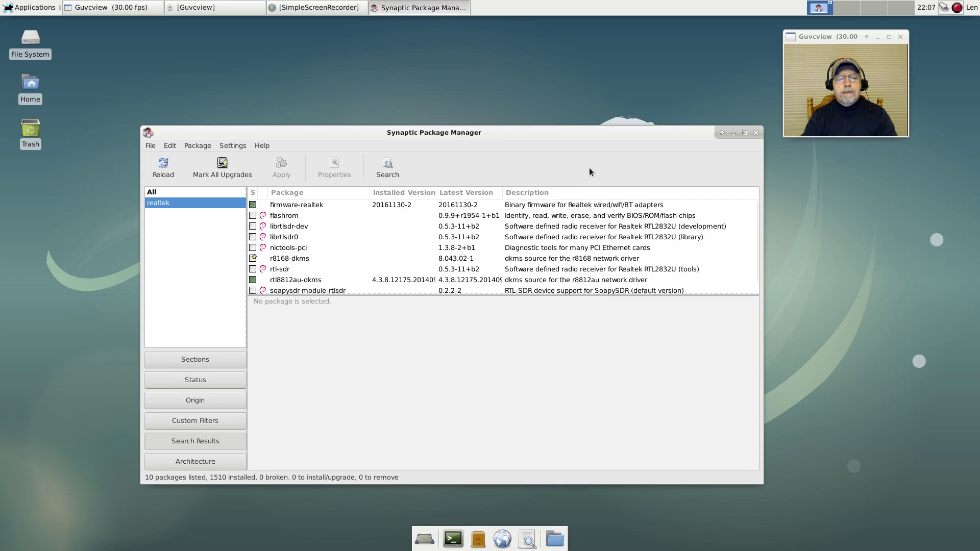
pyautogui.click(944, 8)
pyautogui.click(948, 151)
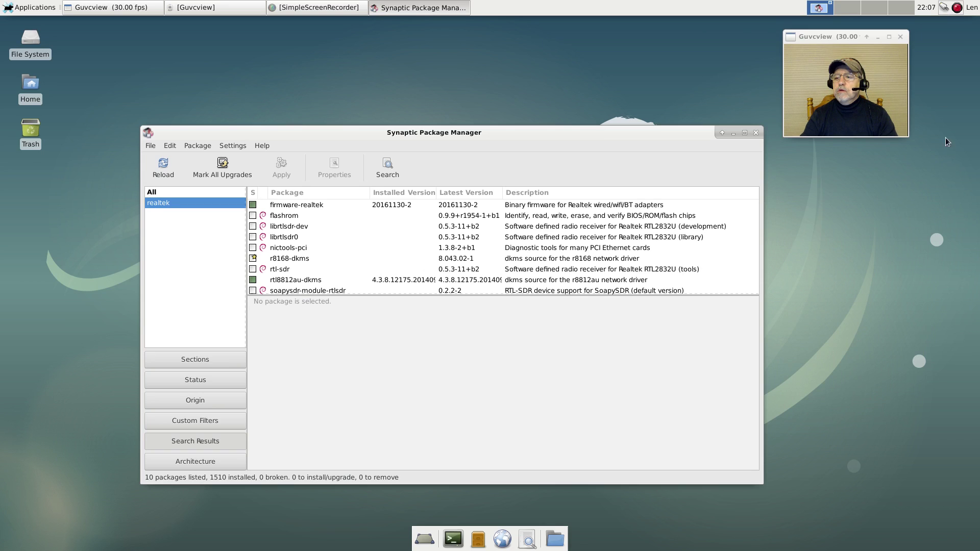
# Close Synaptic and arrange the 8812driver notes and terminal windows side by side
pyautogui.click(755, 133)
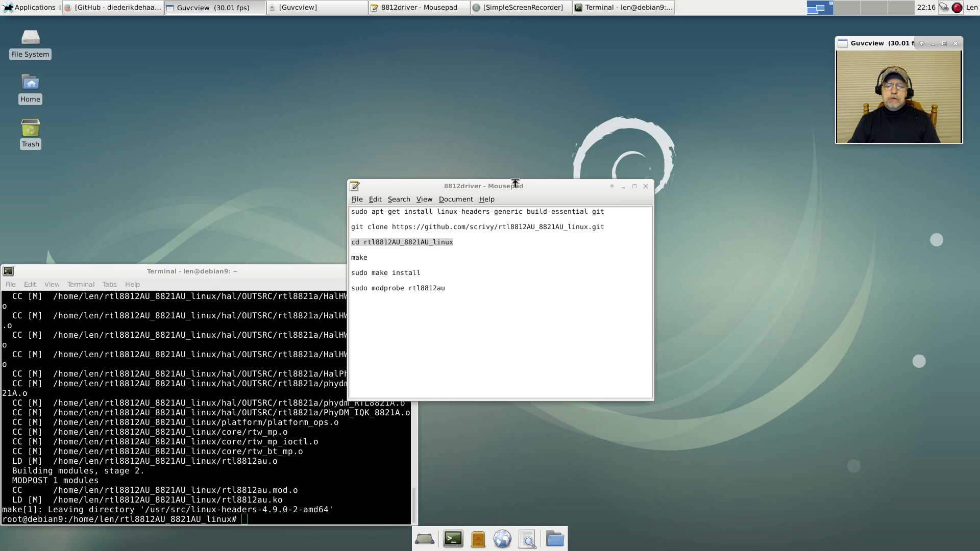
pyautogui.click(515, 187)
pyautogui.moveTo(516, 187); pyautogui.dragTo(612, 68)
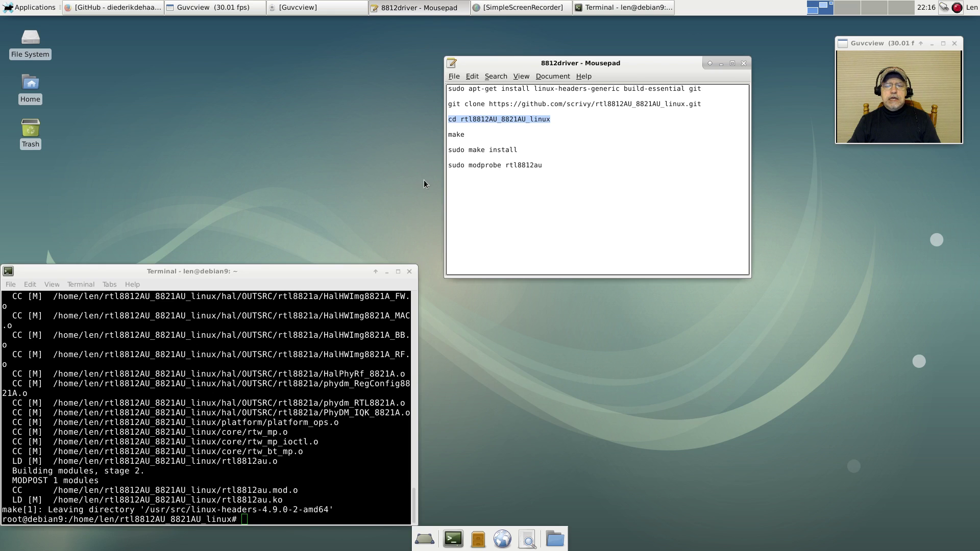
pyautogui.moveTo(616, 64); pyautogui.dragTo(725, 215)
pyautogui.moveTo(249, 274); pyautogui.dragTo(359, 156)
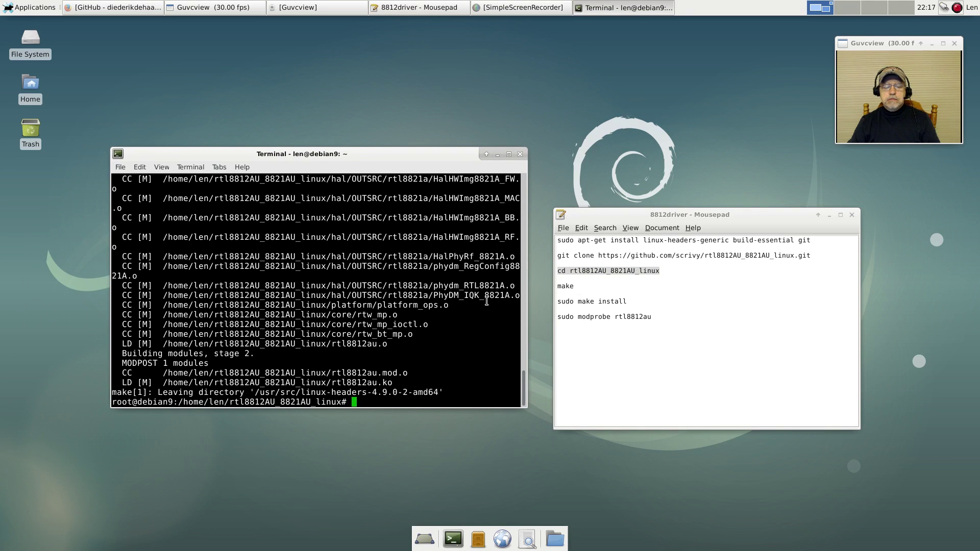
pyautogui.scroll(15, 334, 326)
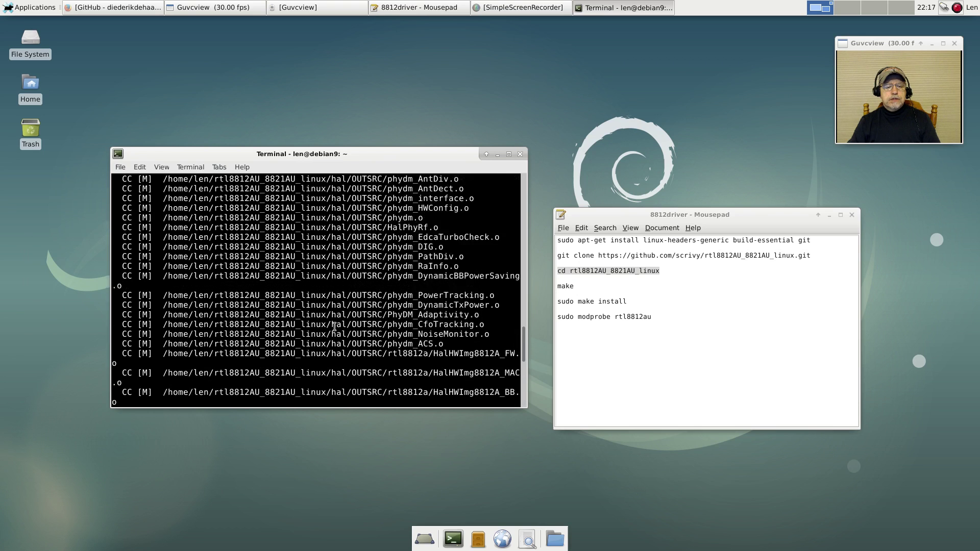
pyautogui.scroll(-15, 334, 327)
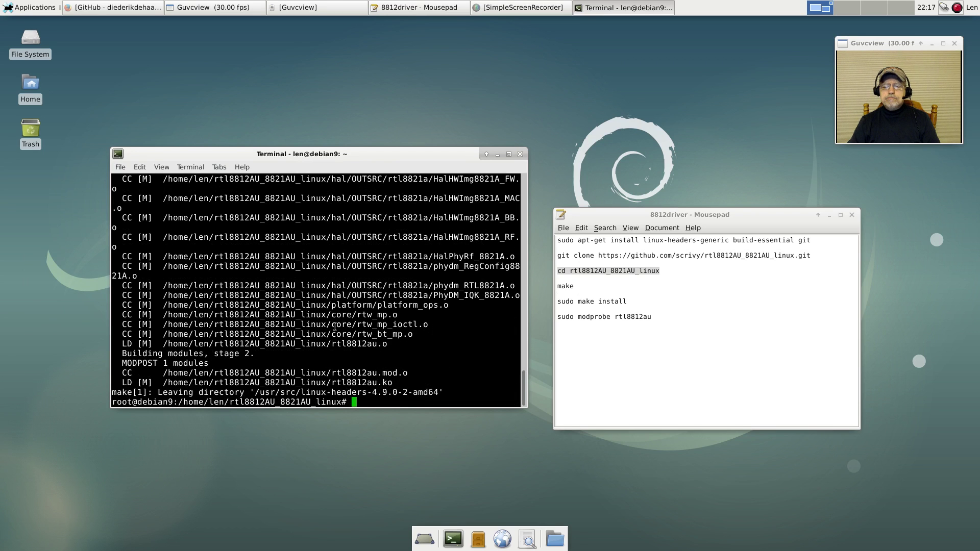
# Run 'make install' and 'modprobe rtl8812au' to install and load the Wi-Fi driver module
pyautogui.write('sud')
pyautogui.press('BackSpace')
pyautogui.press('BackSpace')
pyautogui.press('BackSpace')
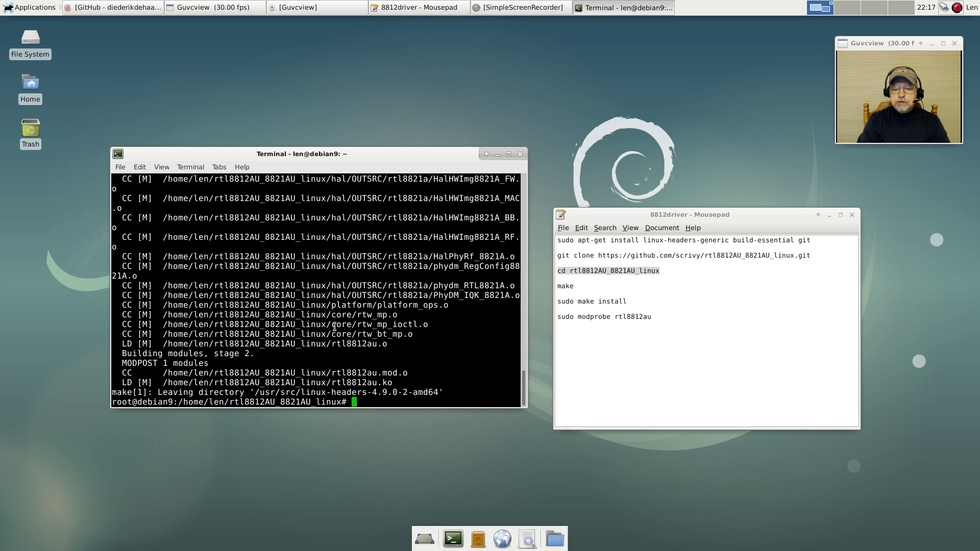
pyautogui.write('make install')
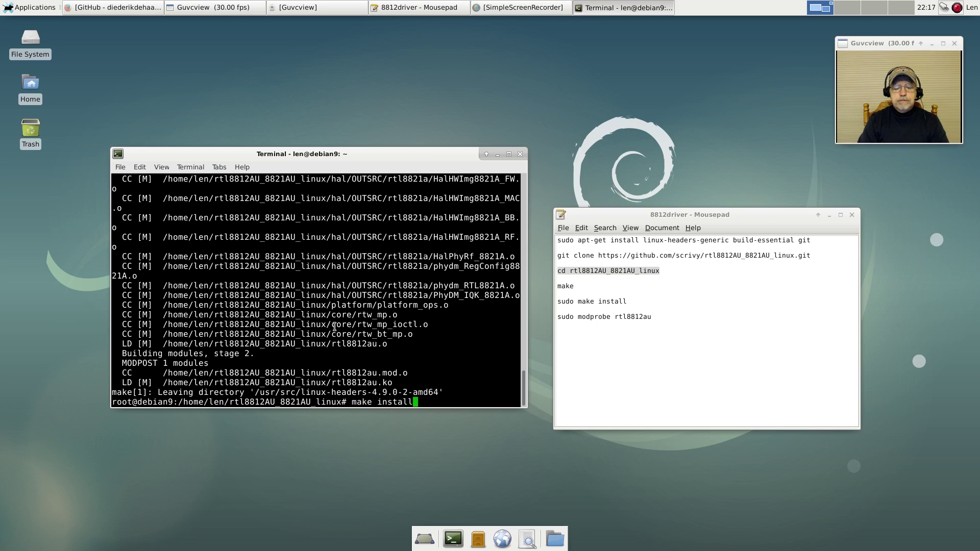
pyautogui.press('Return')
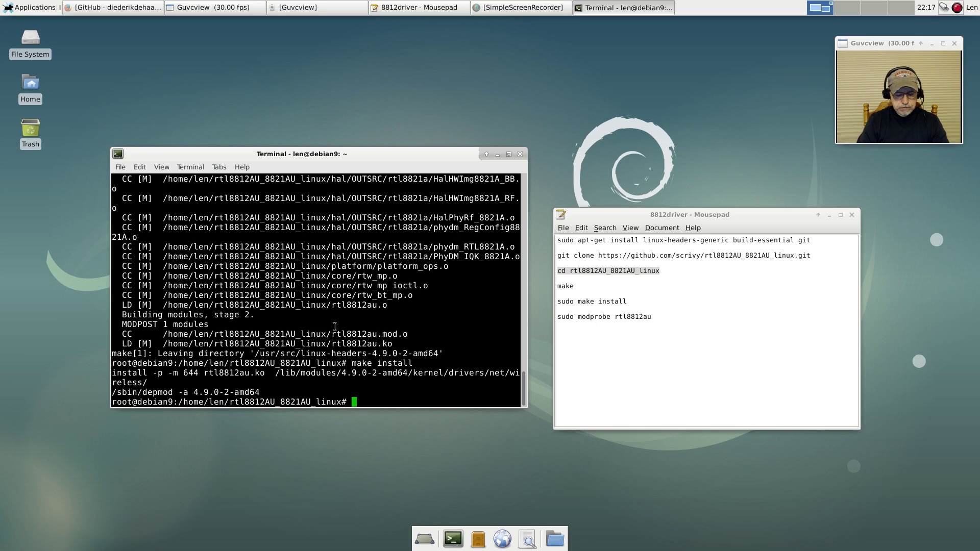
pyautogui.write('modprobe')
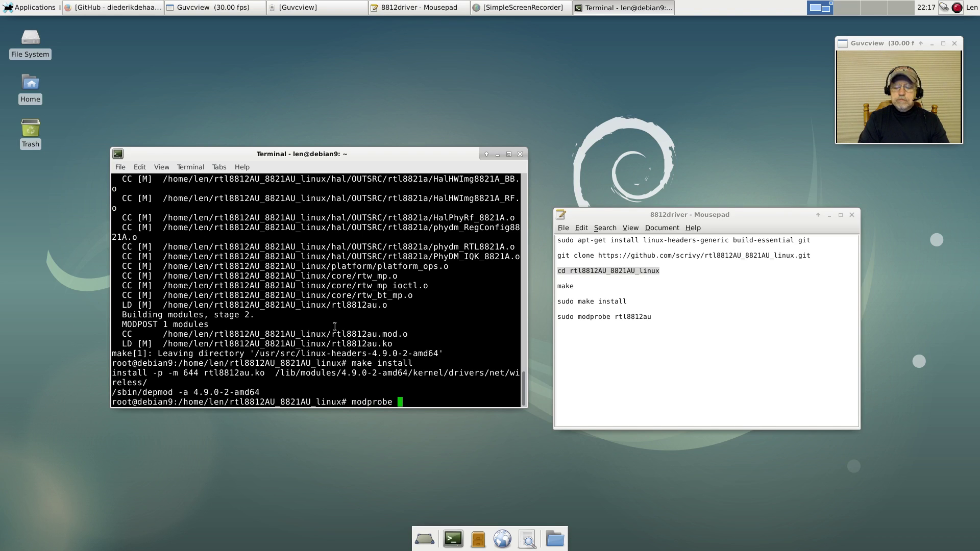
pyautogui.write(' rtl8812')
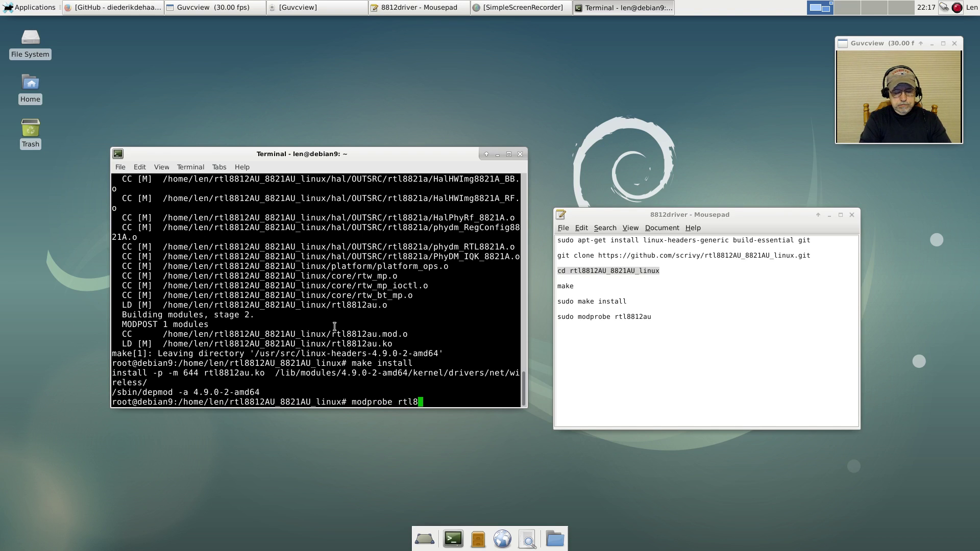
pyautogui.write('au')
pyautogui.press('Return')
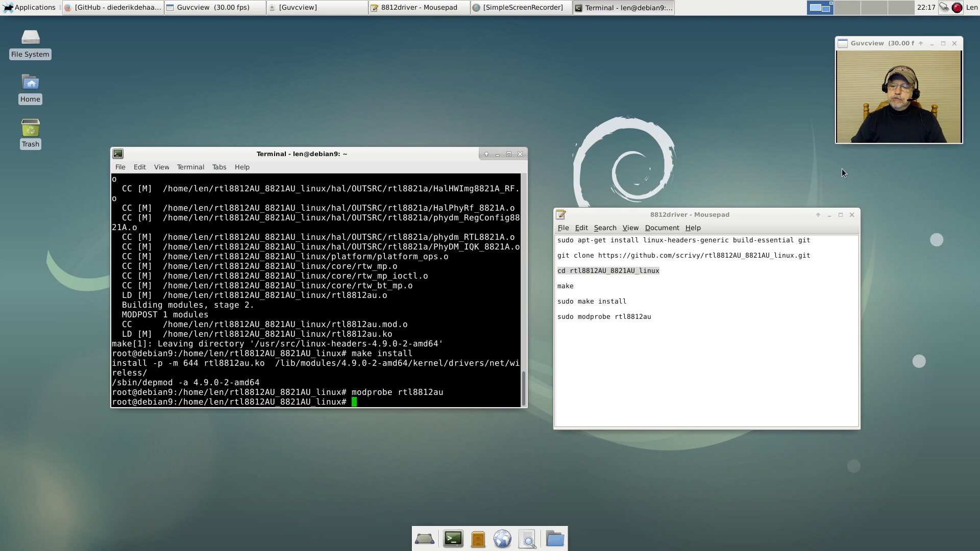
# Close the notes and terminal, then connect to the Mac_5GEXT Wi-Fi network with its password
pyautogui.click(850, 214)
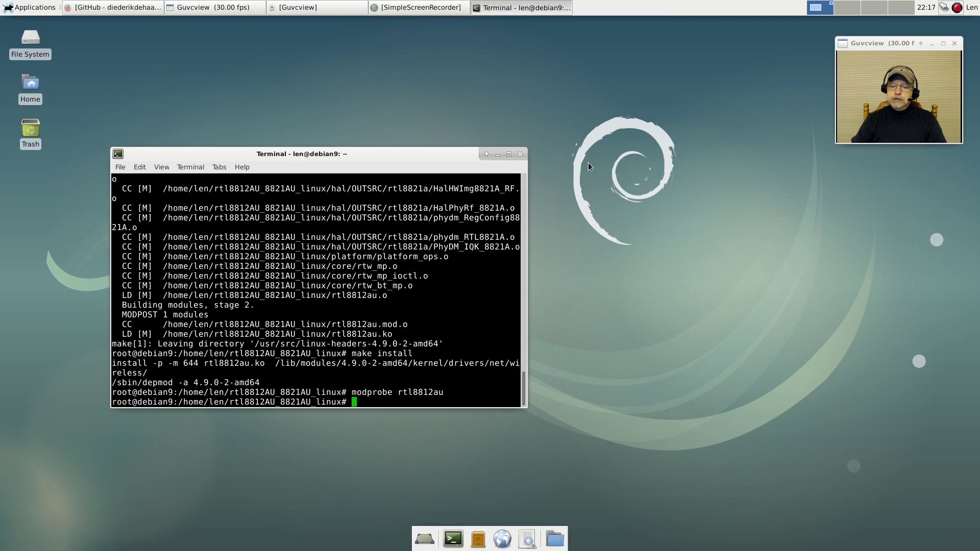
pyautogui.click(520, 155)
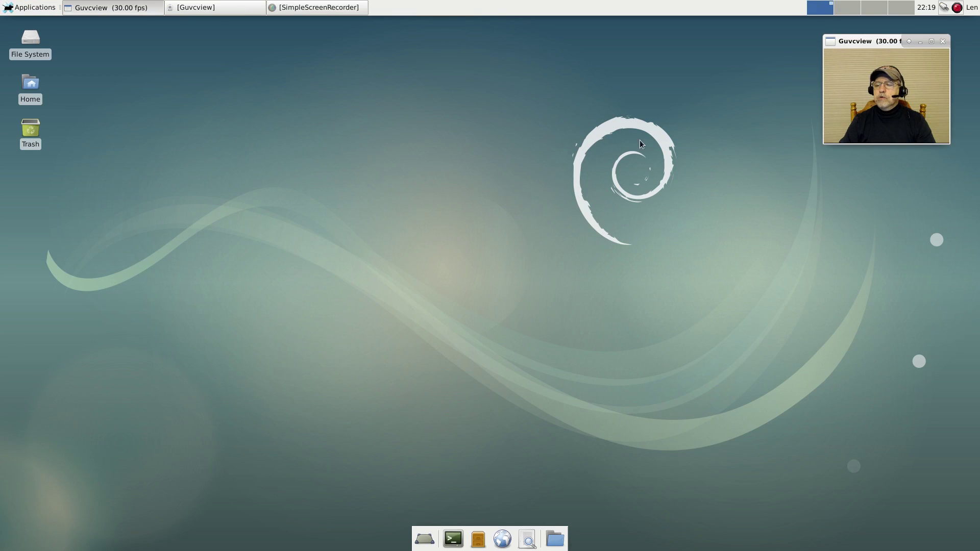
pyautogui.click(946, 7)
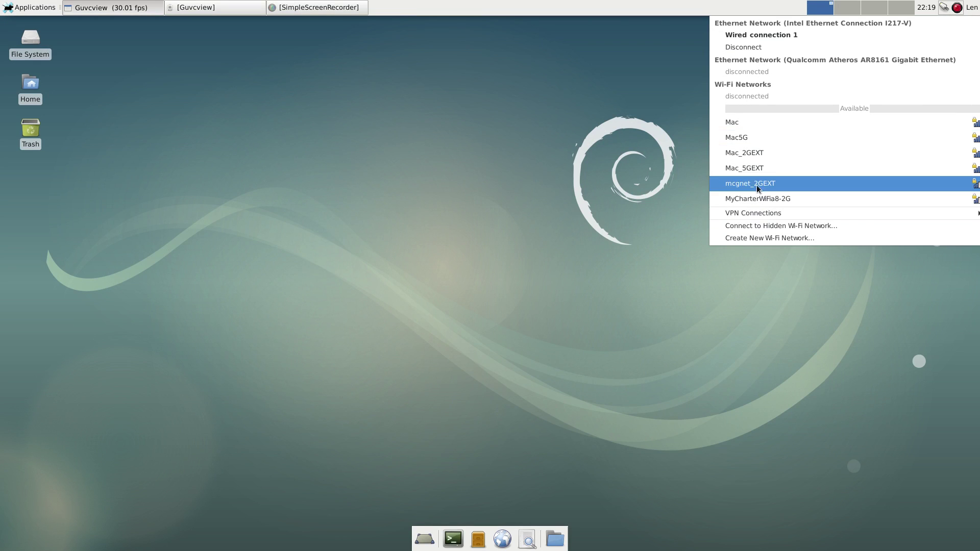
pyautogui.click(747, 165)
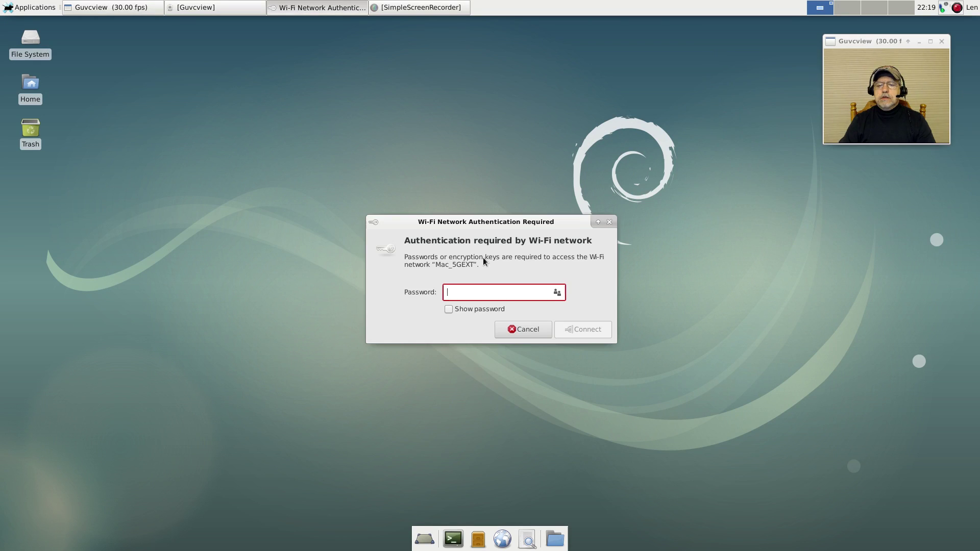
pyautogui.write('xxxxxxxx')
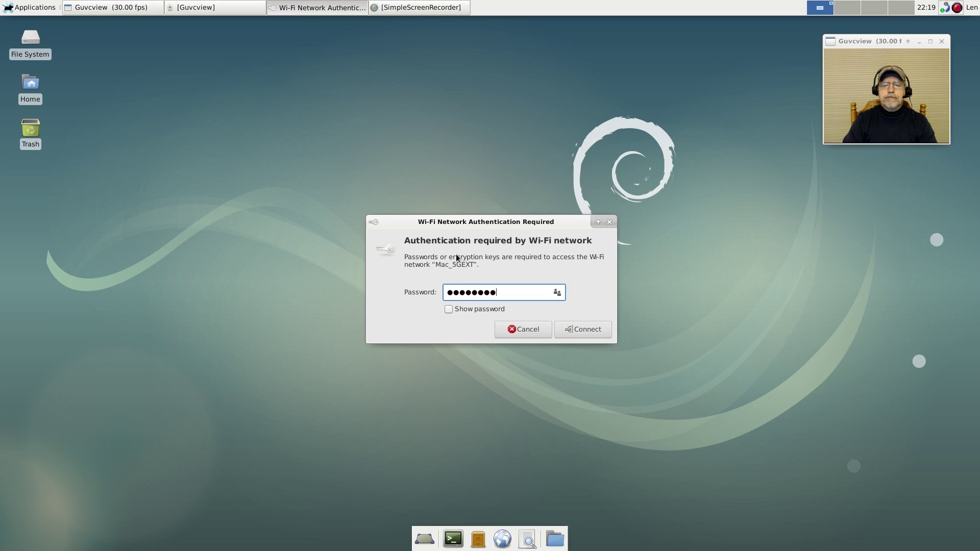
pyautogui.click(574, 330)
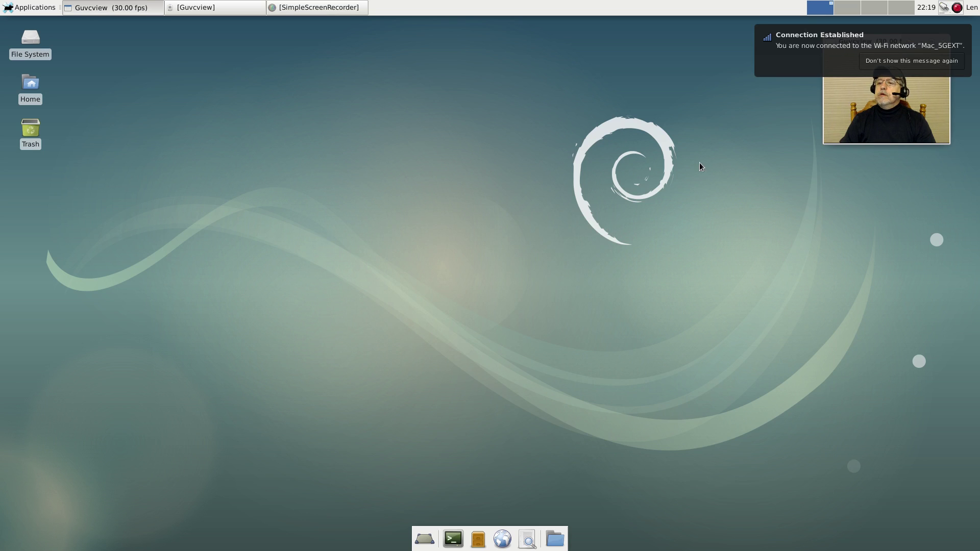
# Dismiss the connection notification and disconnect the wired network connection
pyautogui.click(788, 66)
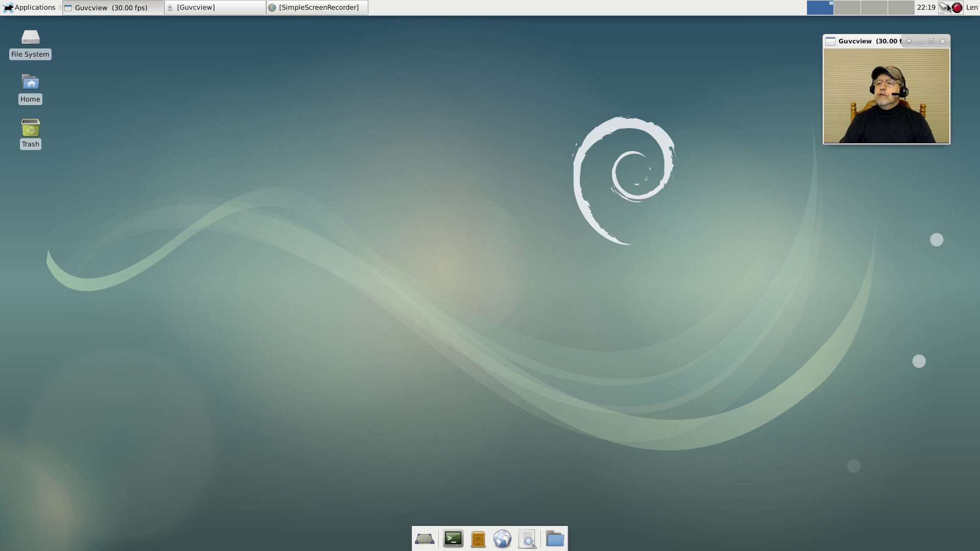
pyautogui.click(943, 8)
pyautogui.click(763, 49)
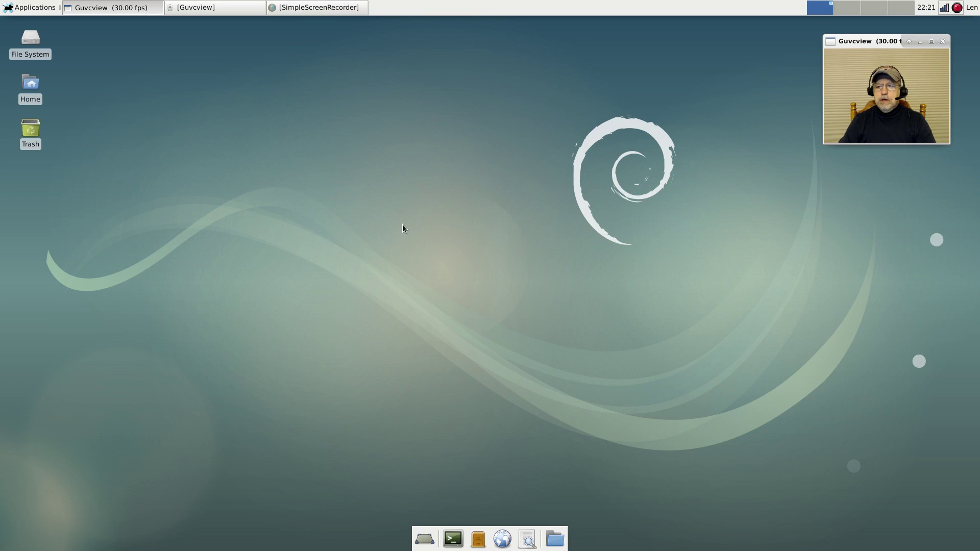
# Open a new terminal at the screen centre, become root via su, and start typing 'leafpad /etc/sudoers'
pyautogui.click(402, 228)
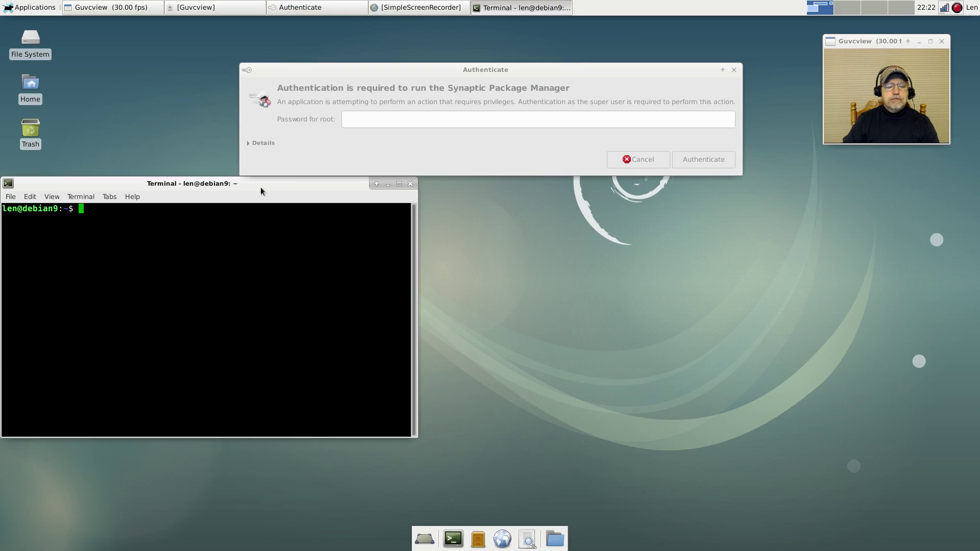
pyautogui.moveTo(260, 187); pyautogui.dragTo(502, 213)
pyautogui.write('su')
pyautogui.press('Return')
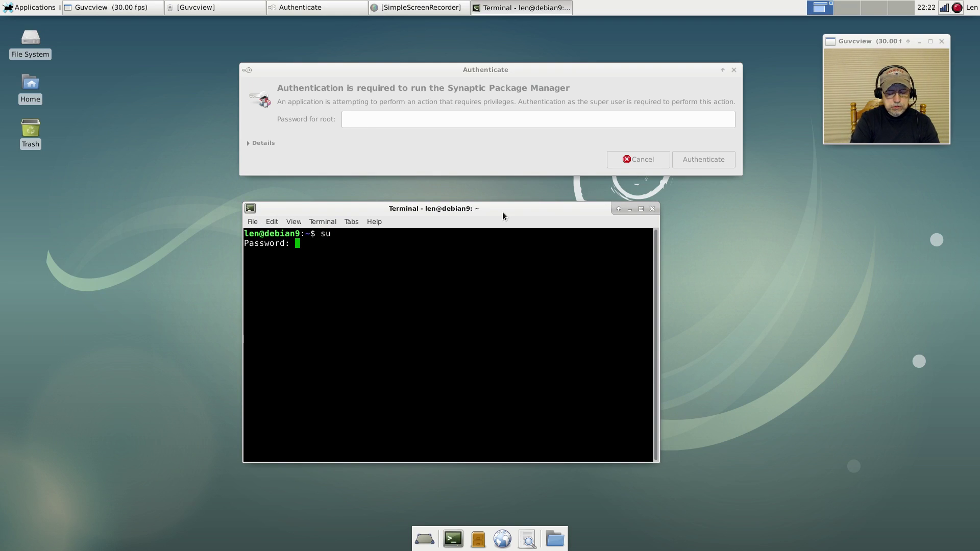
pyautogui.press('Return')
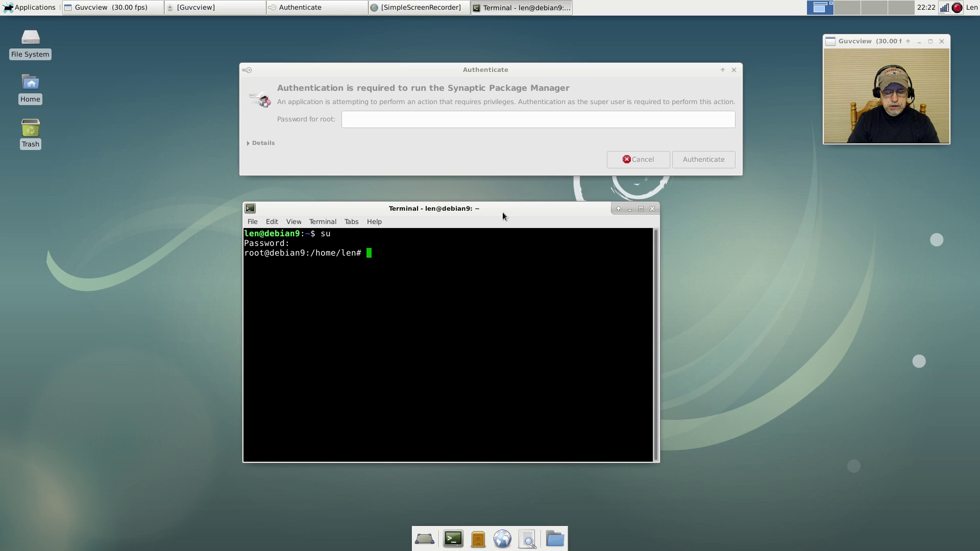
pyautogui.write('leaf')
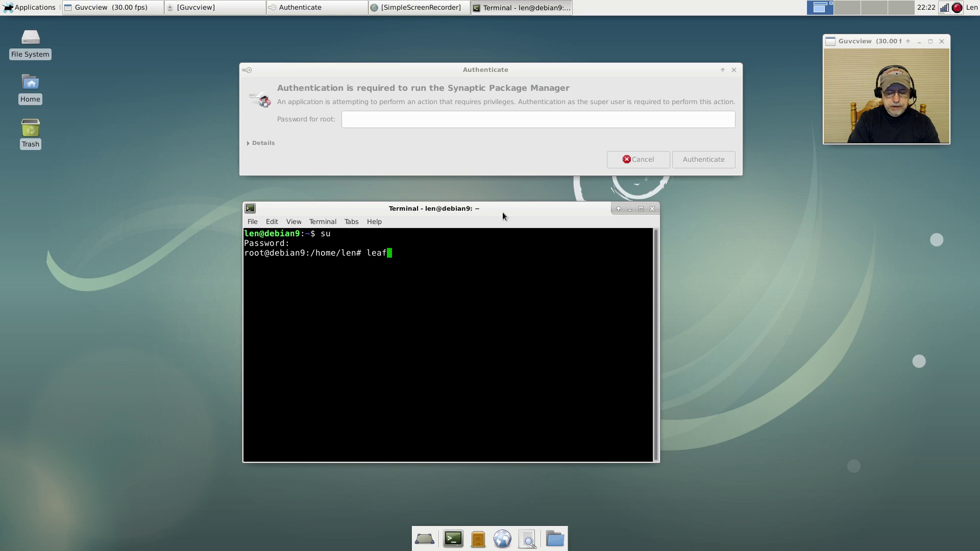
pyautogui.write('pad /e')
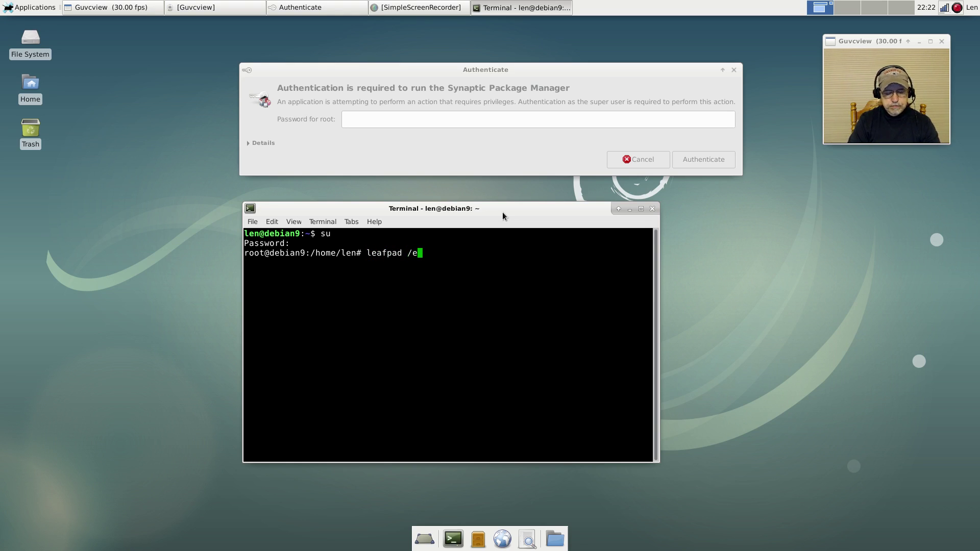
pyautogui.write('tc/sudoers')
# Open /etc/sudoers in Leafpad and enlarge its window clear of the terminal and authentication prompt
pyautogui.press('Return')
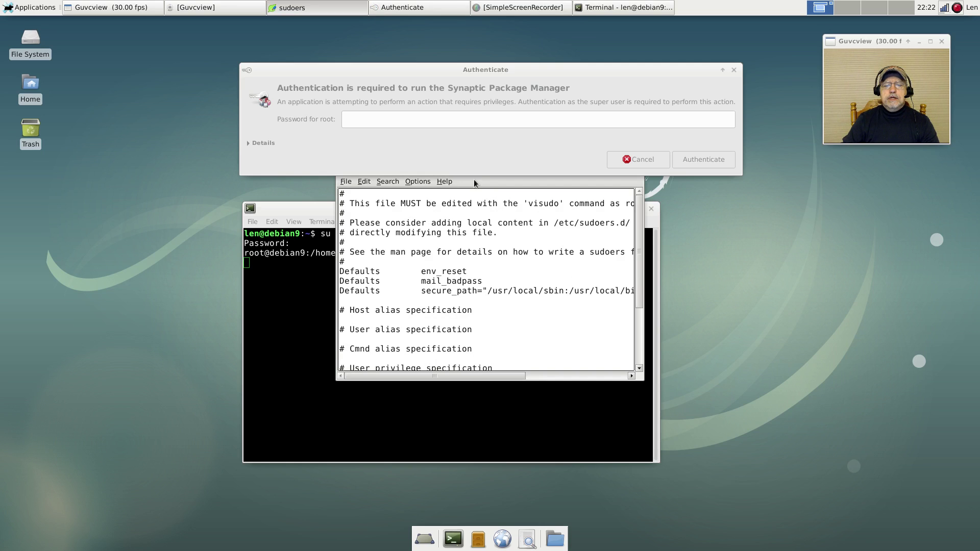
pyautogui.moveTo(470, 71); pyautogui.dragTo(472, 37)
pyautogui.moveTo(478, 169); pyautogui.dragTo(557, 282)
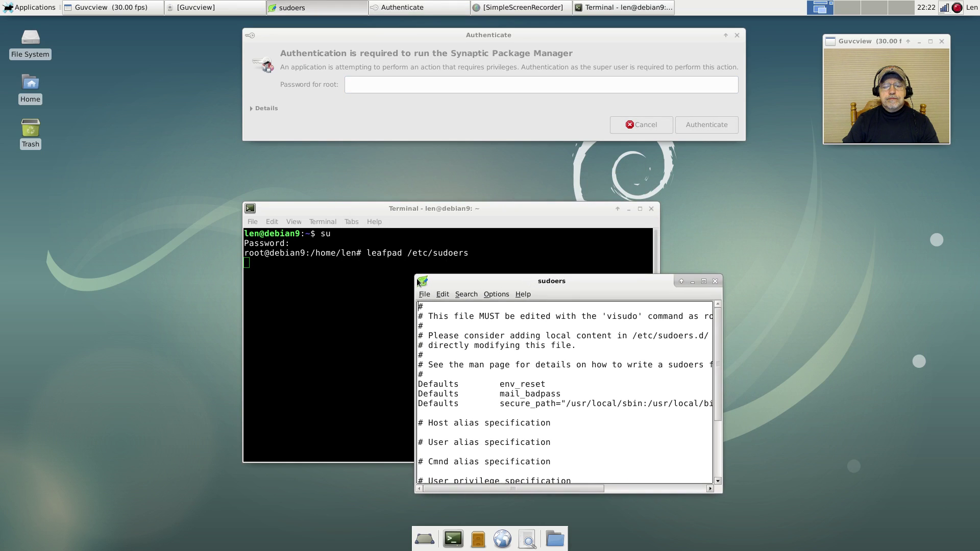
pyautogui.moveTo(416, 277); pyautogui.dragTo(246, 140)
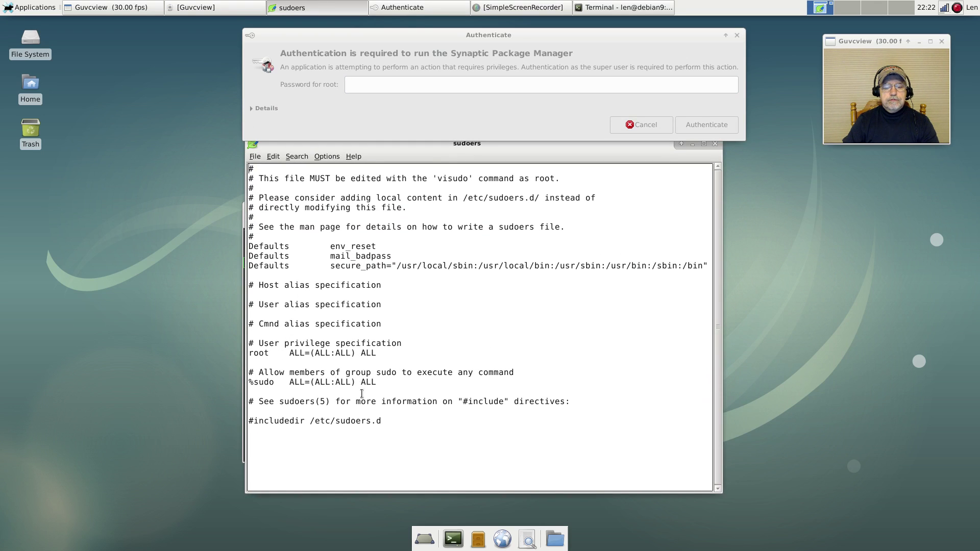
# Add a line granting the user ALL=(ALL:ALL) ALL below %sudo, save, and close Leafpad
pyautogui.click(380, 384)
pyautogui.press('Return')
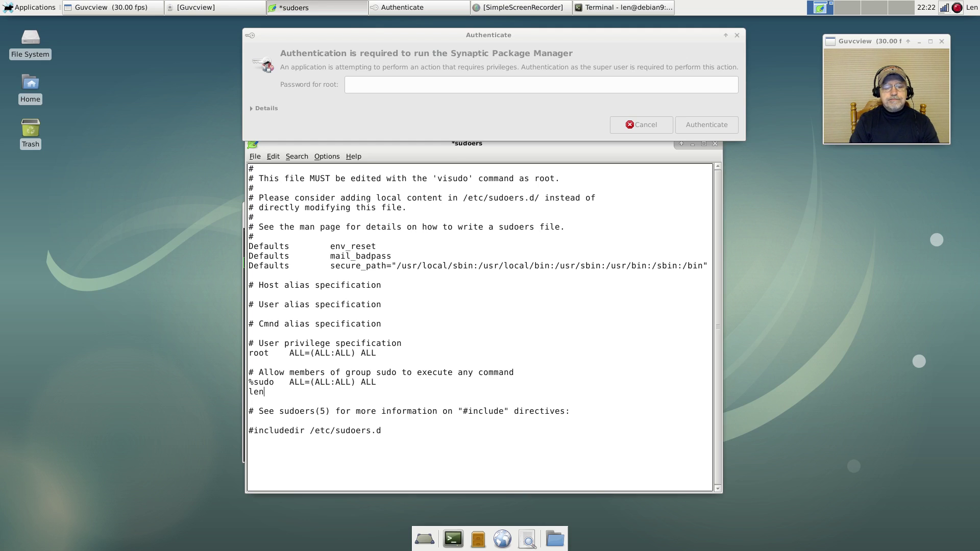
pyautogui.write('len\tALL')
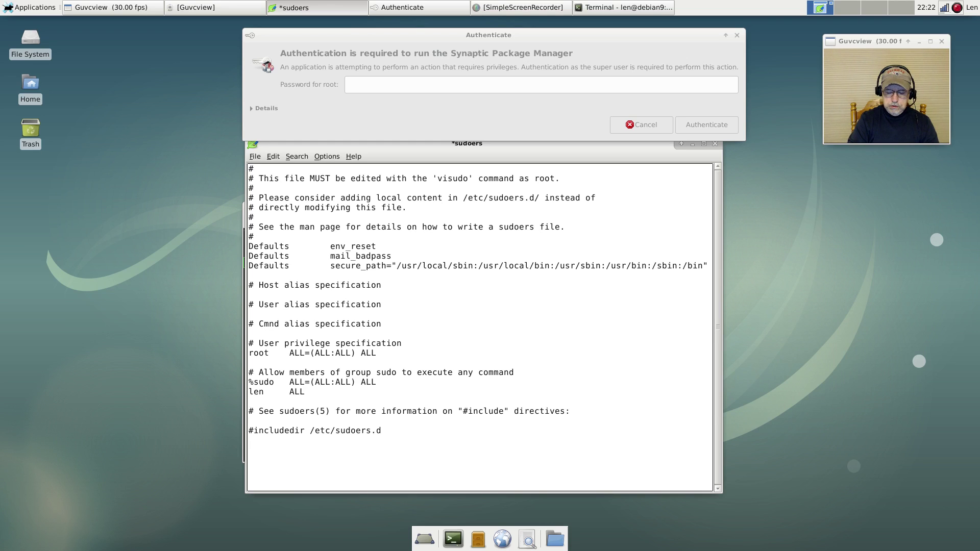
pyautogui.write('=(ALL')
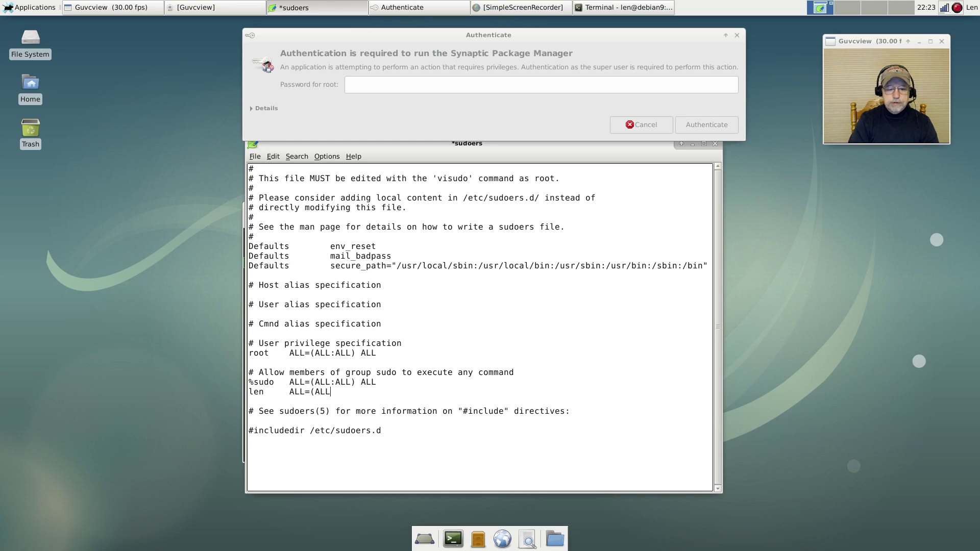
pyautogui.write(':ALL) ALL')
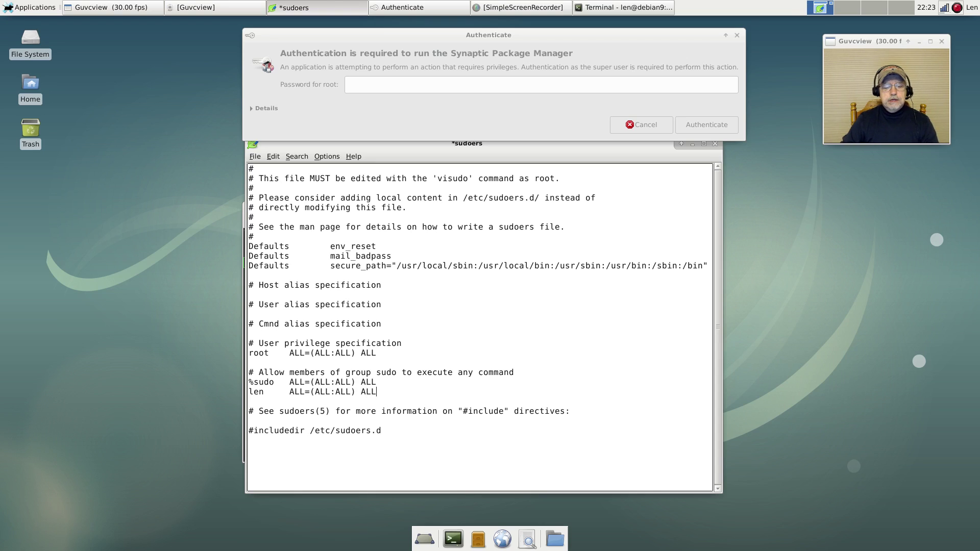
pyautogui.click(256, 156)
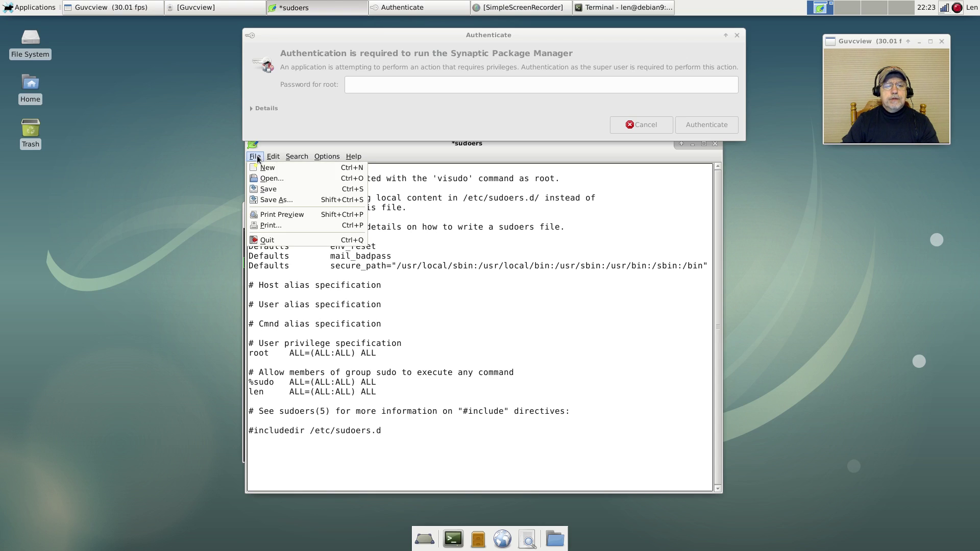
pyautogui.click(265, 189)
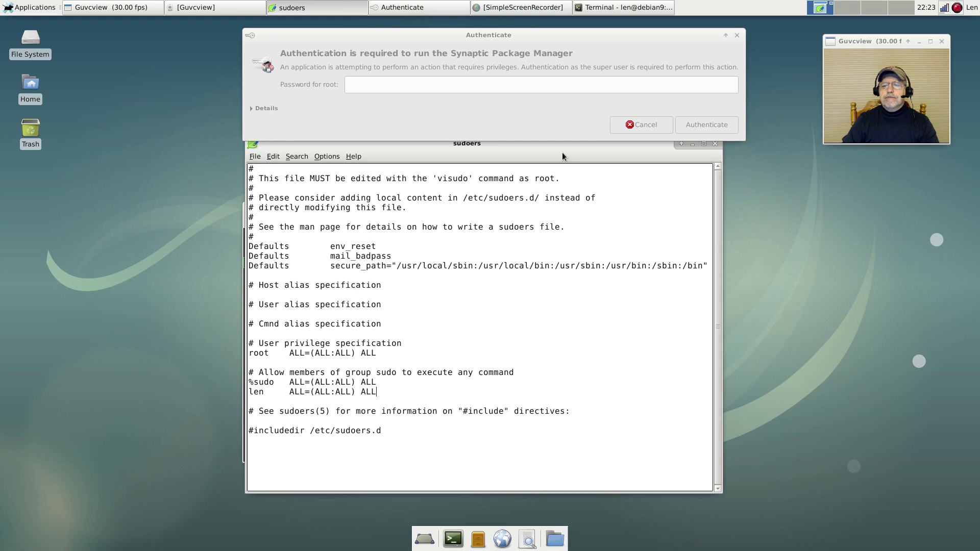
pyautogui.moveTo(596, 146); pyautogui.dragTo(620, 170)
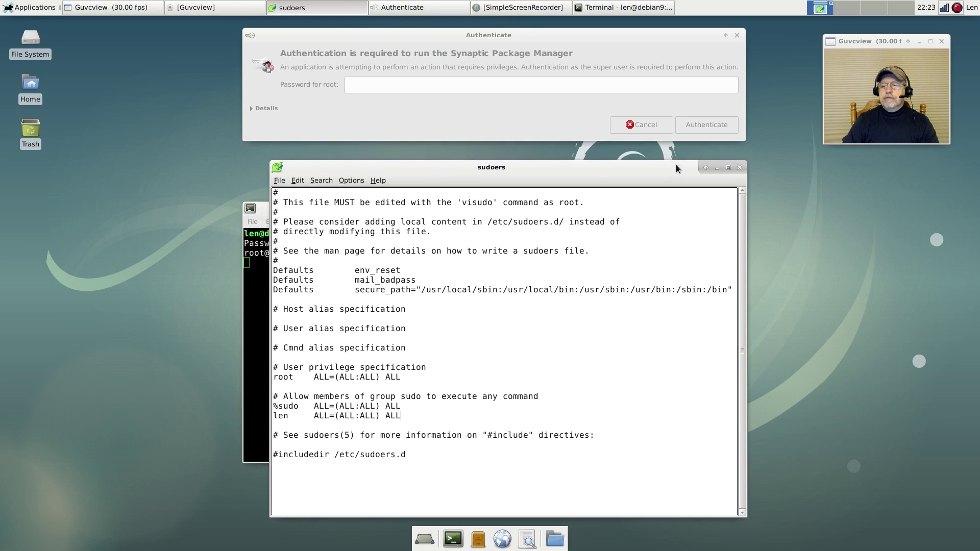
pyautogui.click(739, 167)
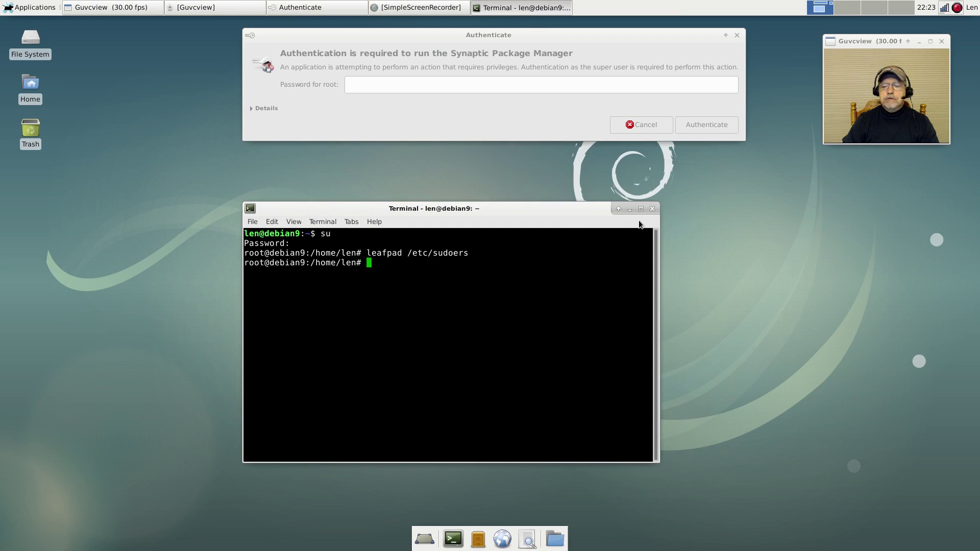
# Replace the root terminal with a fresh one and run sudo apt-get update with the user's password
pyautogui.click(652, 209)
pyautogui.click(453, 538)
pyautogui.moveTo(319, 149); pyautogui.dragTo(614, 238)
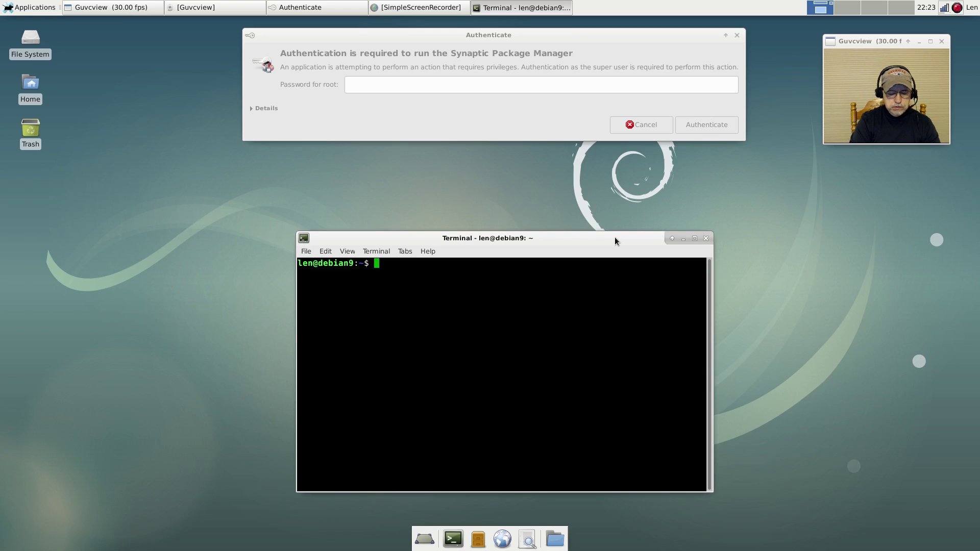
pyautogui.write('sudo apt')
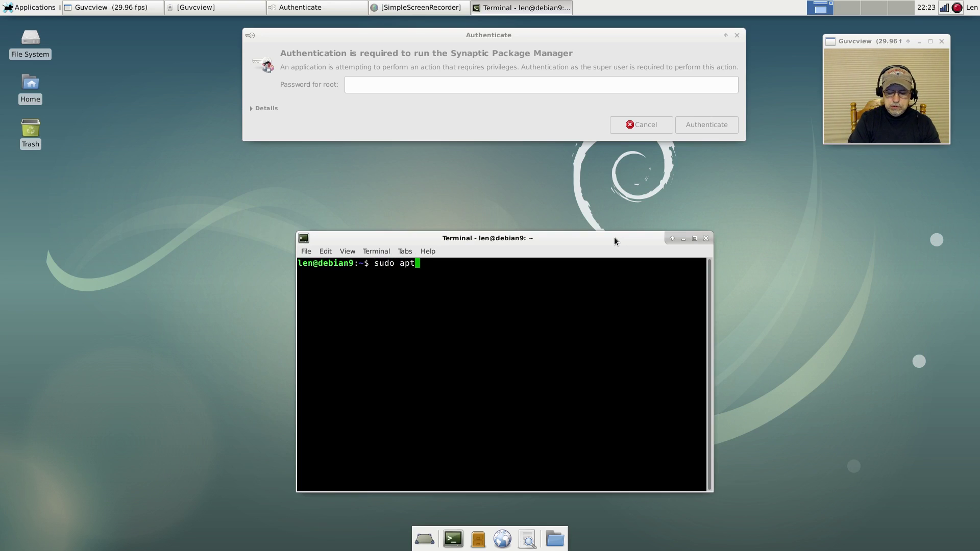
pyautogui.write('-get upda')
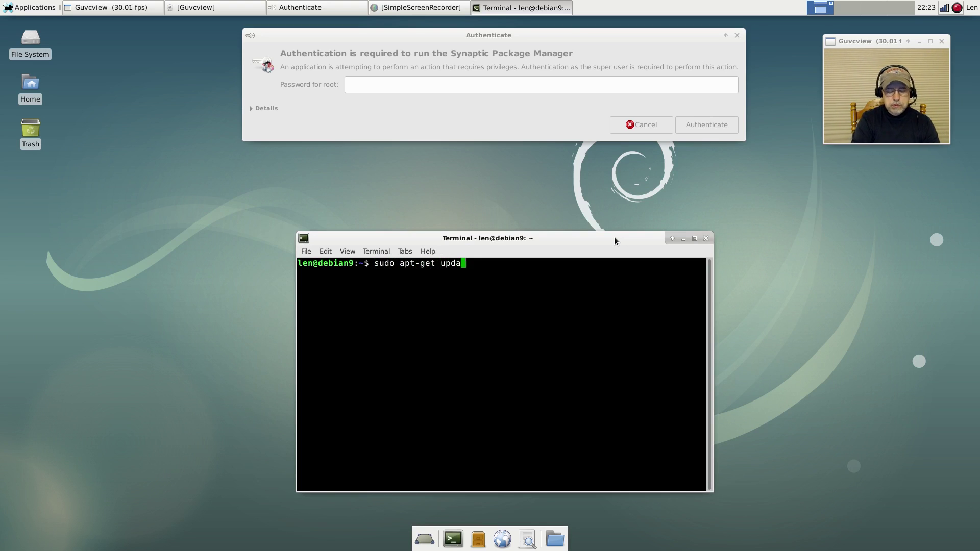
pyautogui.write('te')
pyautogui.press('Return')
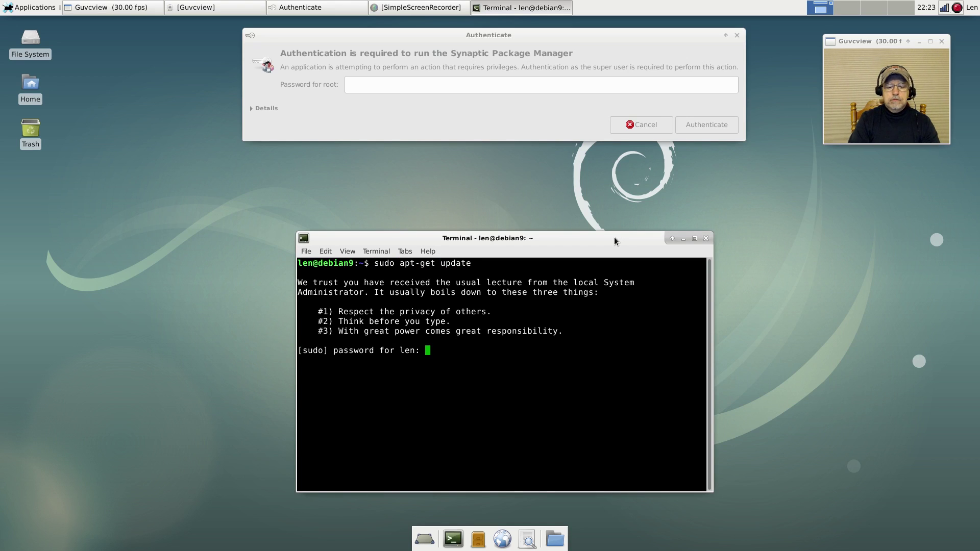
pyautogui.press('Return')
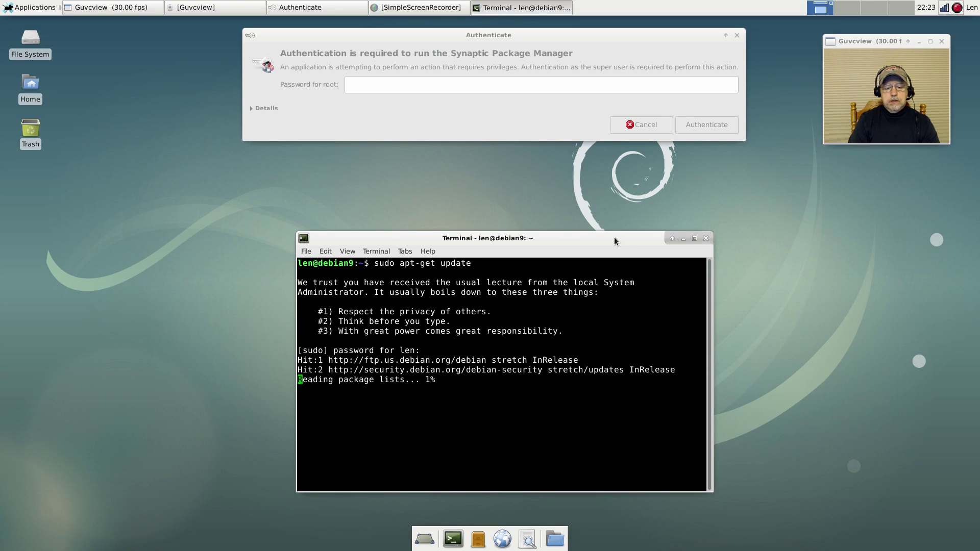
# Run sudo apt-get upgrade, which reports 0 packages upgraded
pyautogui.press('Up')
pyautogui.press('BackSpace')
pyautogui.press('BackSpace')
pyautogui.press('BackSpace')
pyautogui.press('BackSpace')
pyautogui.write('grade')
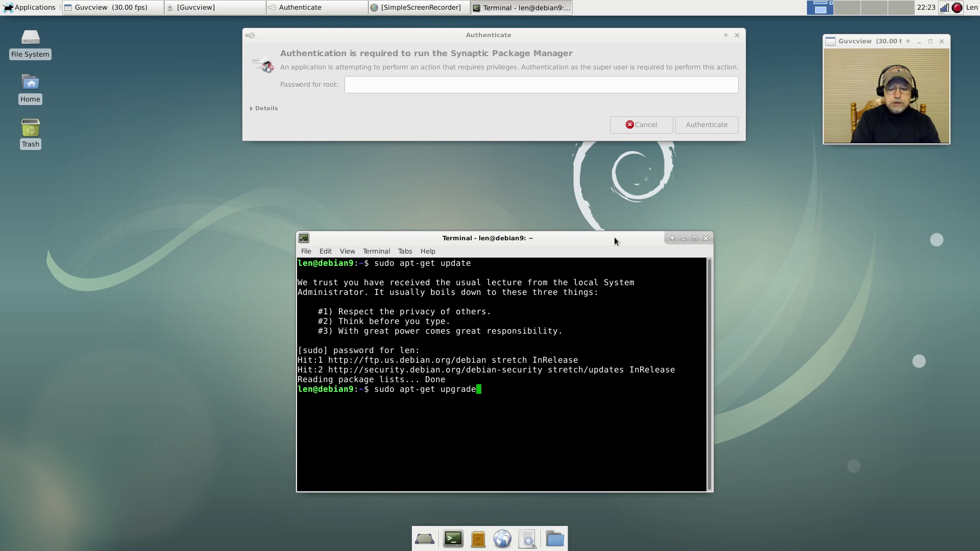
pyautogui.press('Return')
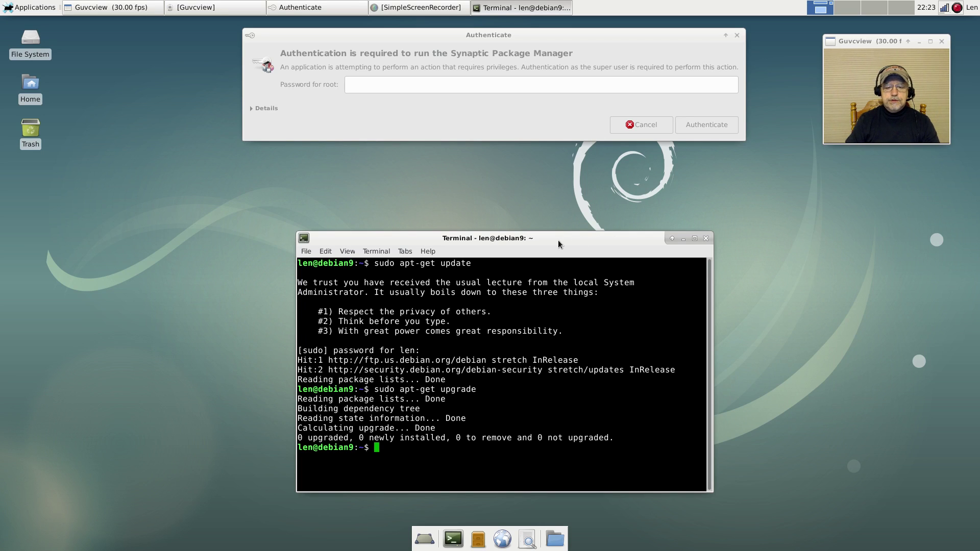
# Authenticate with the root password to launch Synaptic Package Manager
pyautogui.click(418, 83)
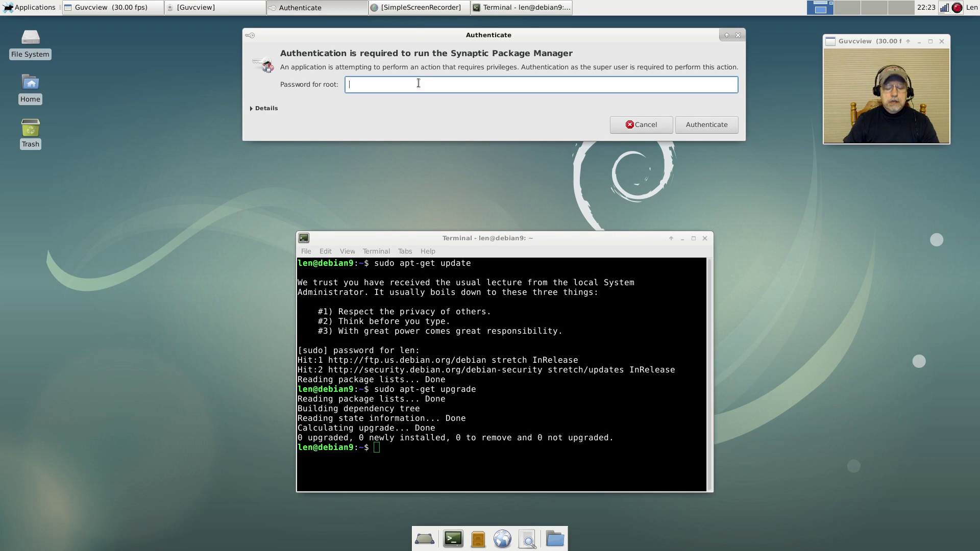
pyautogui.write('●●●●●●')
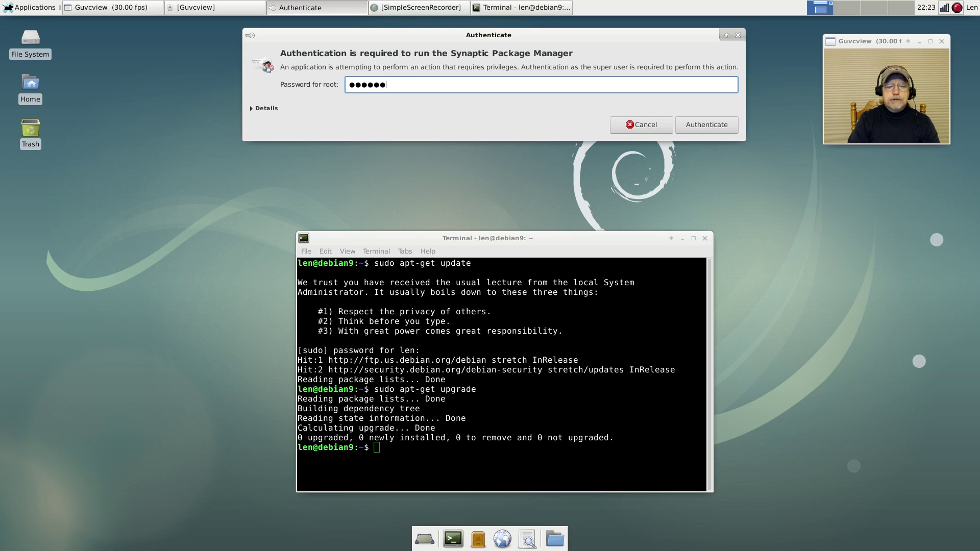
pyautogui.press('Return')
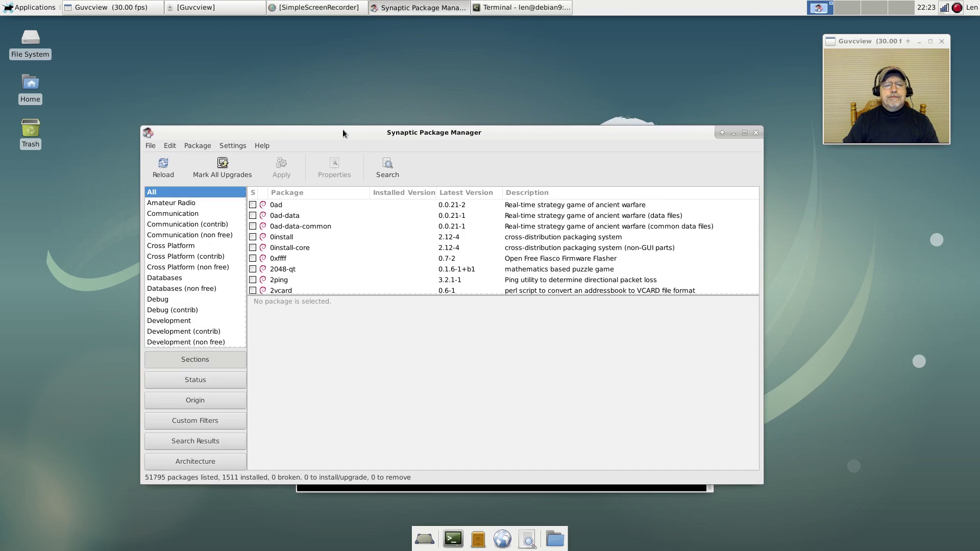
# Search the packages for 'icon', listing 497 matches
pyautogui.click(386, 168)
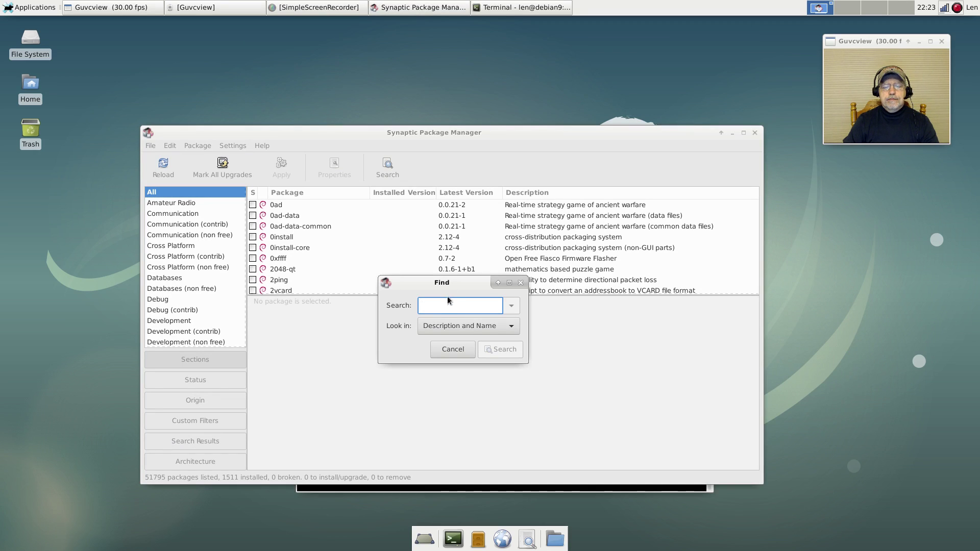
pyautogui.write('icon')
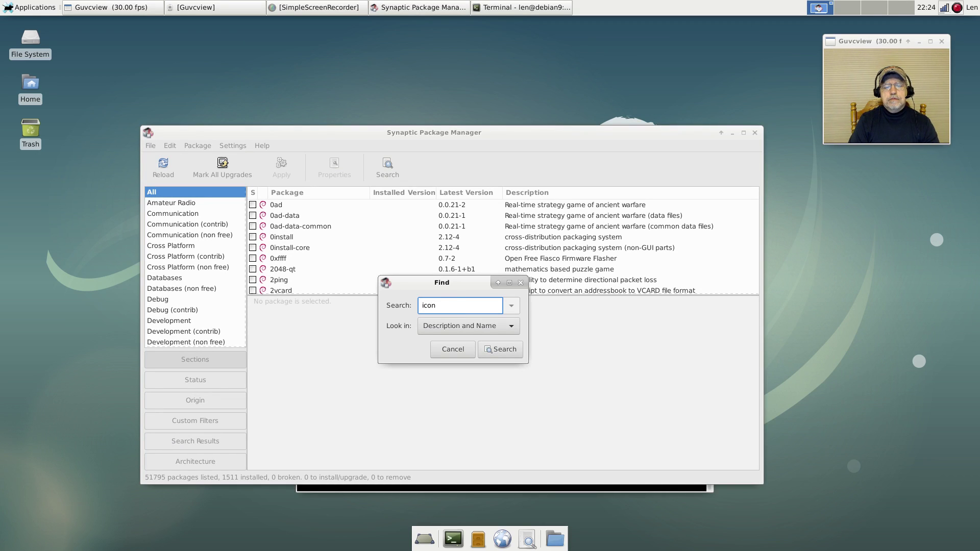
pyautogui.press('Return')
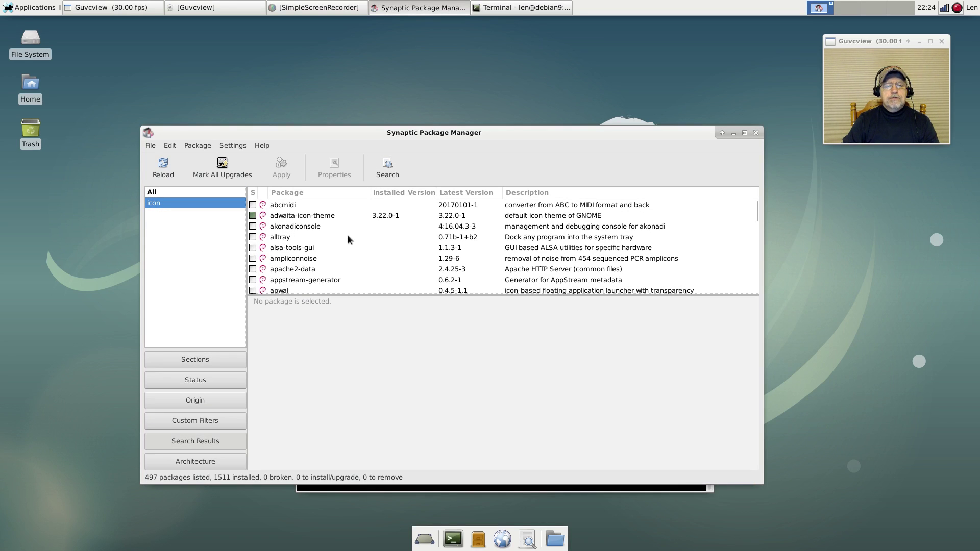
# Mark faba-icon-theme and faenza-icon-theme for installation
pyautogui.scroll(-5, 347, 237)
pyautogui.scroll(-2, 348, 240)
pyautogui.scroll(1, 347, 240)
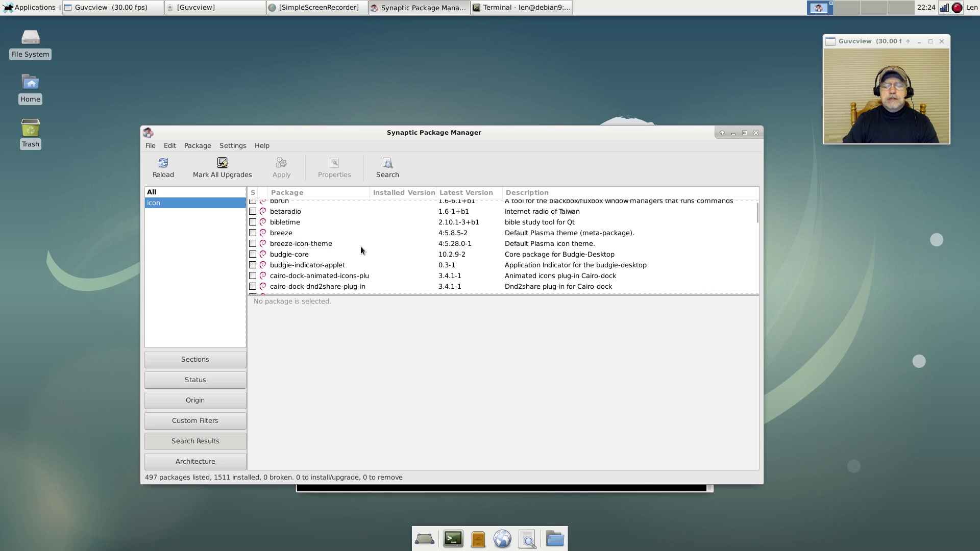
pyautogui.scroll(-1, 360, 250)
pyautogui.scroll(-10, 332, 240)
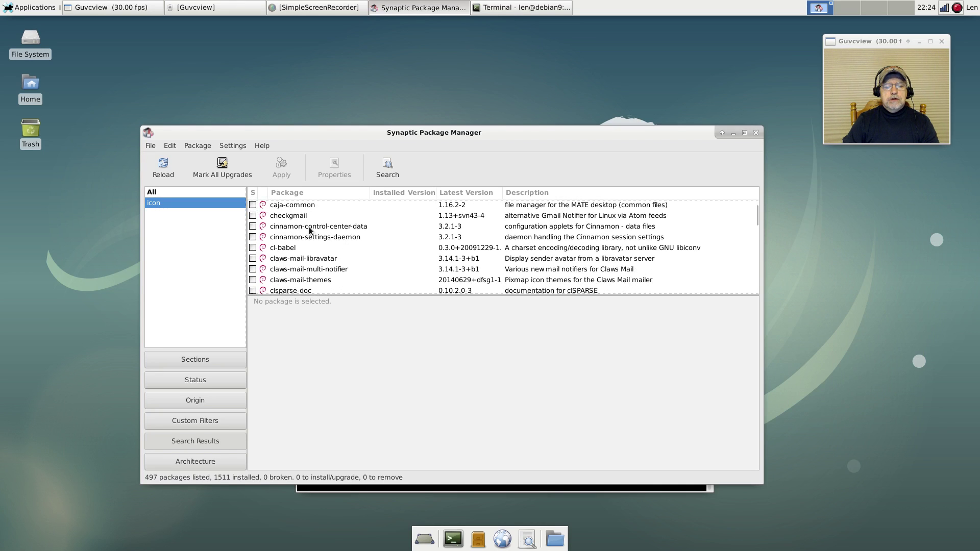
pyautogui.scroll(-15, 342, 244)
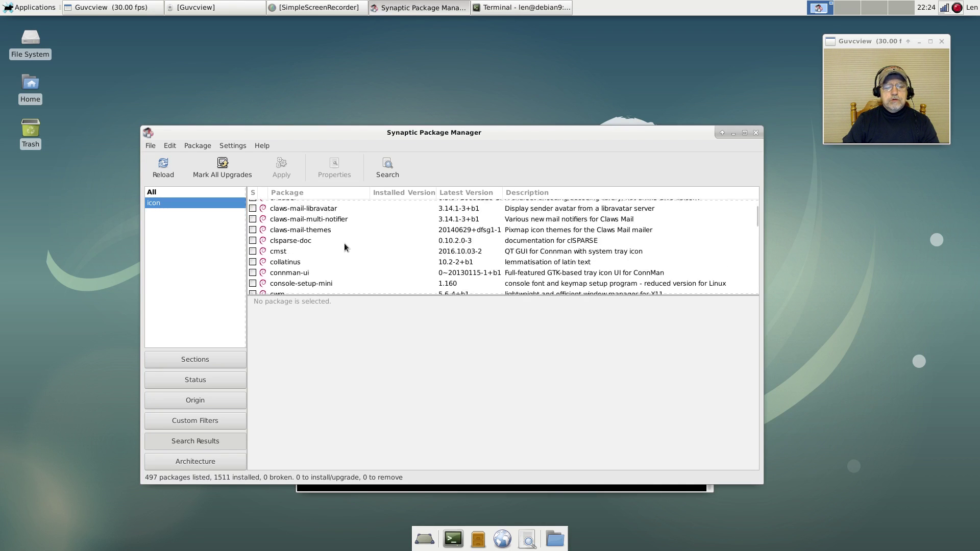
pyautogui.scroll(2, 344, 245)
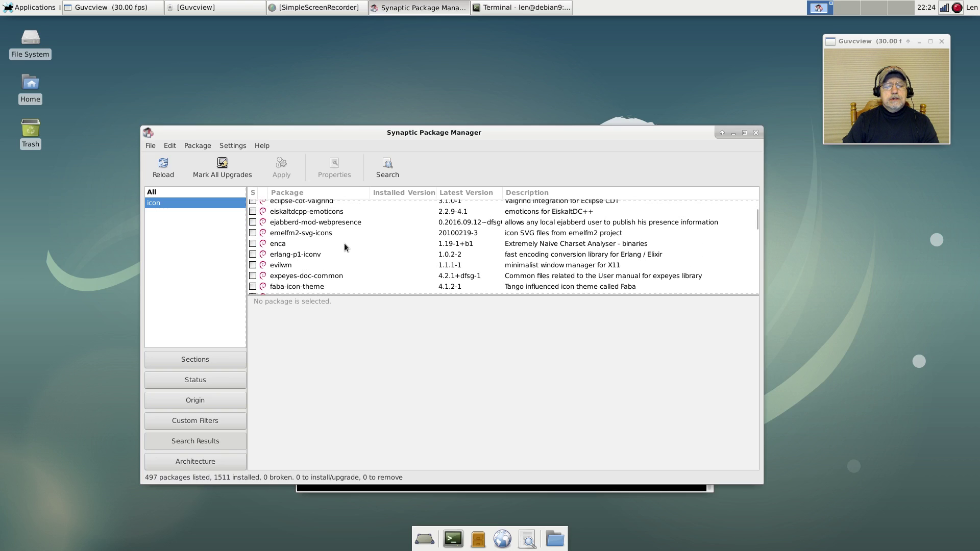
pyautogui.scroll(-1, 344, 242)
pyautogui.scroll(-1, 343, 243)
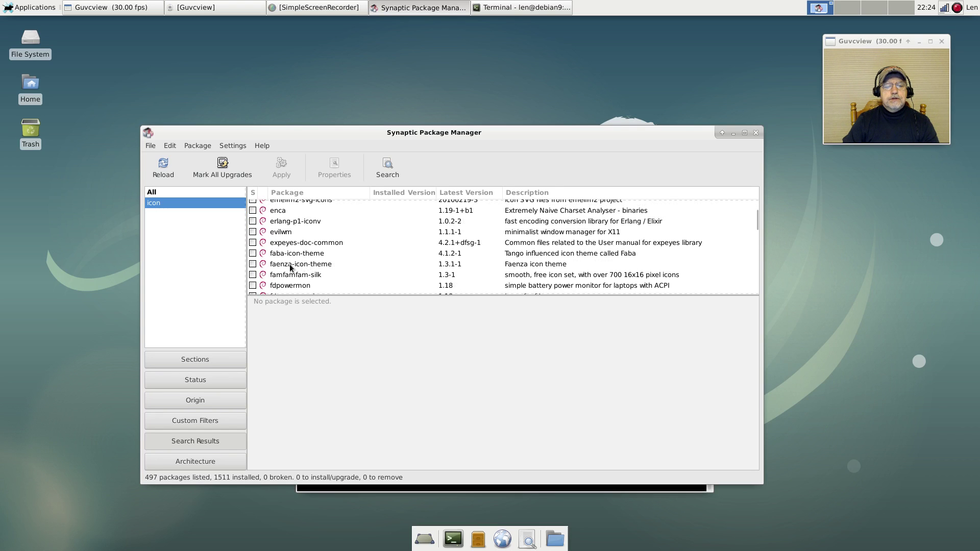
pyautogui.click(252, 255)
pyautogui.click(256, 271)
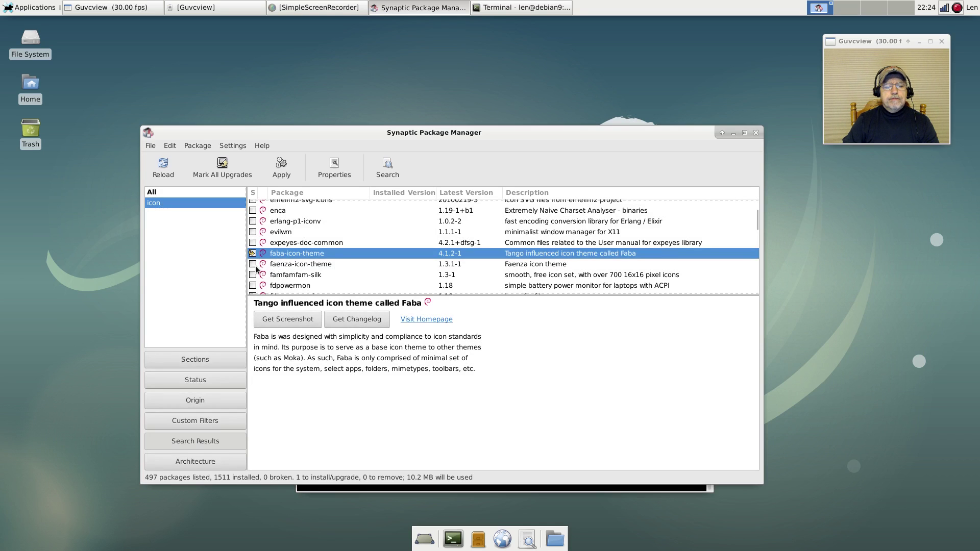
pyautogui.click(252, 264)
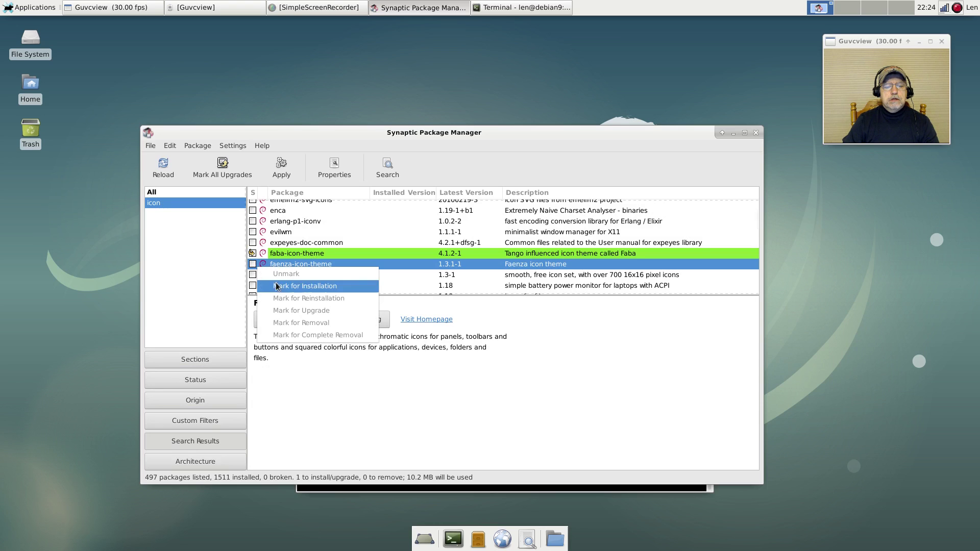
pyautogui.click(301, 287)
# Mark moka-icon-theme for installation, bringing the total to 3 packages
pyautogui.scroll(-6, 321, 265)
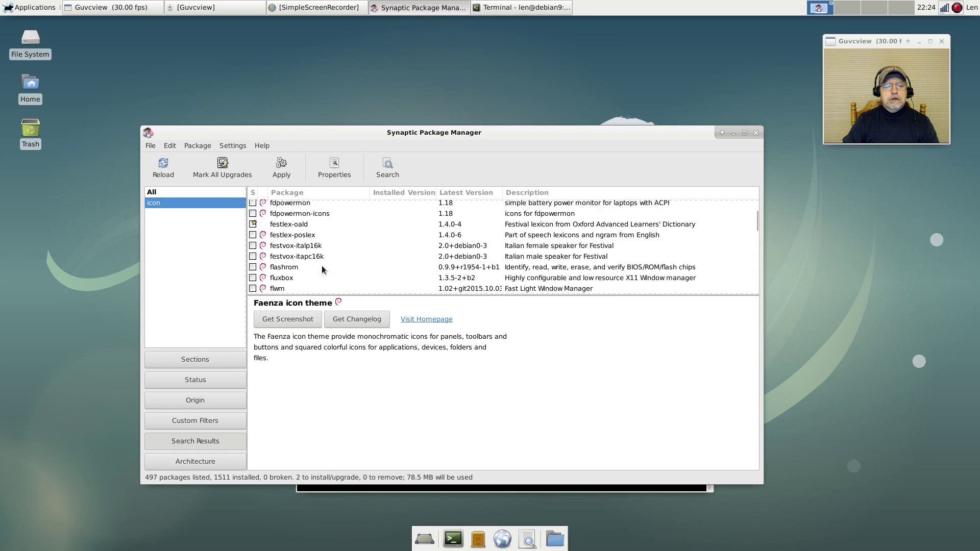
pyautogui.scroll(-10, 321, 265)
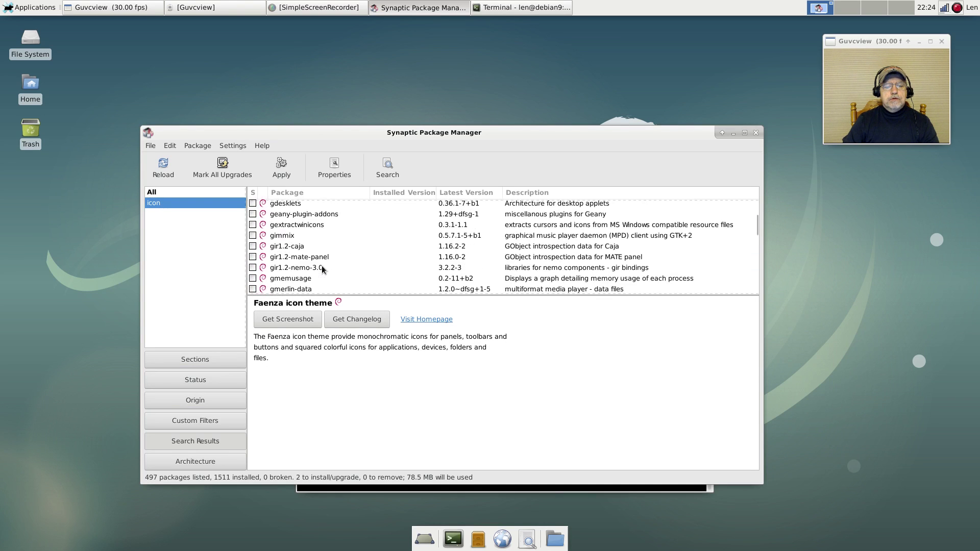
pyautogui.scroll(-10, 321, 265)
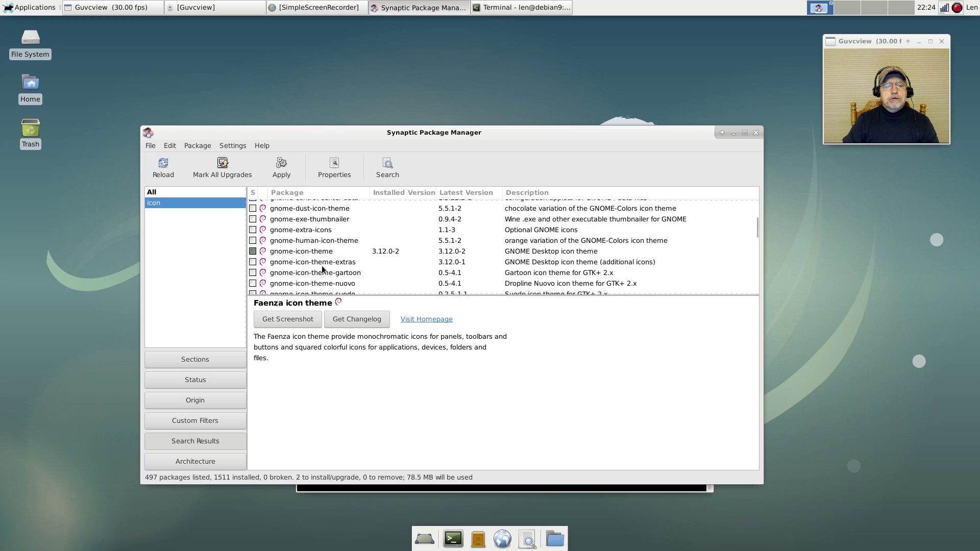
pyautogui.scroll(-15, 321, 266)
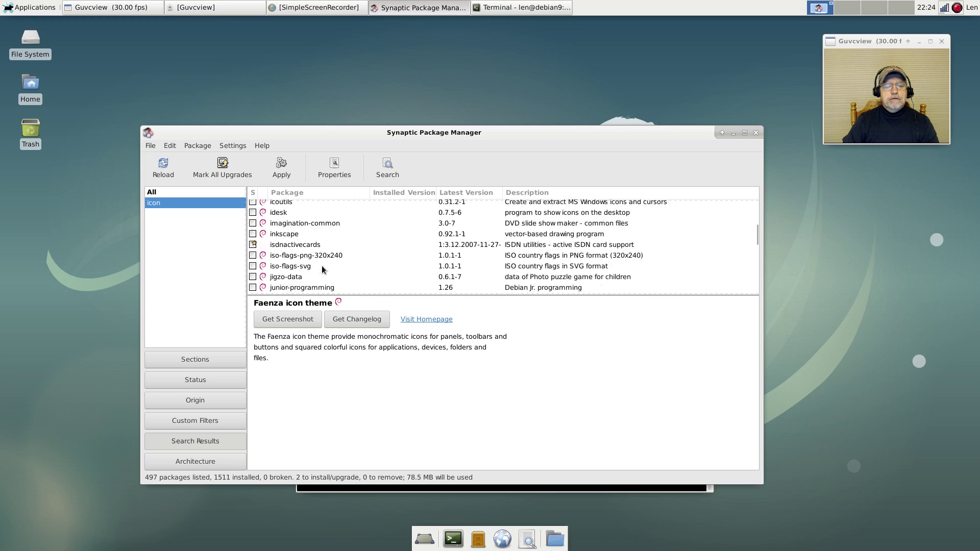
pyautogui.scroll(-15, 321, 265)
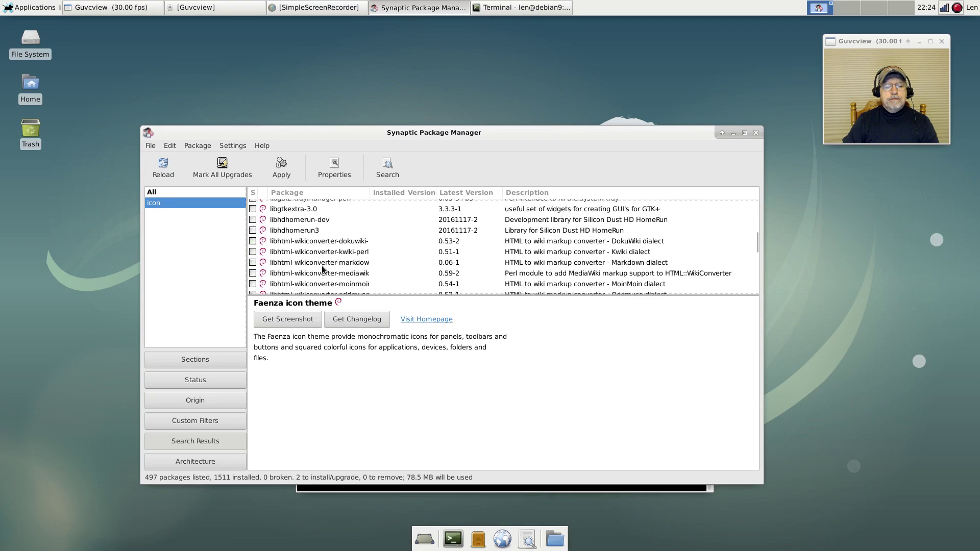
pyautogui.scroll(-15, 322, 266)
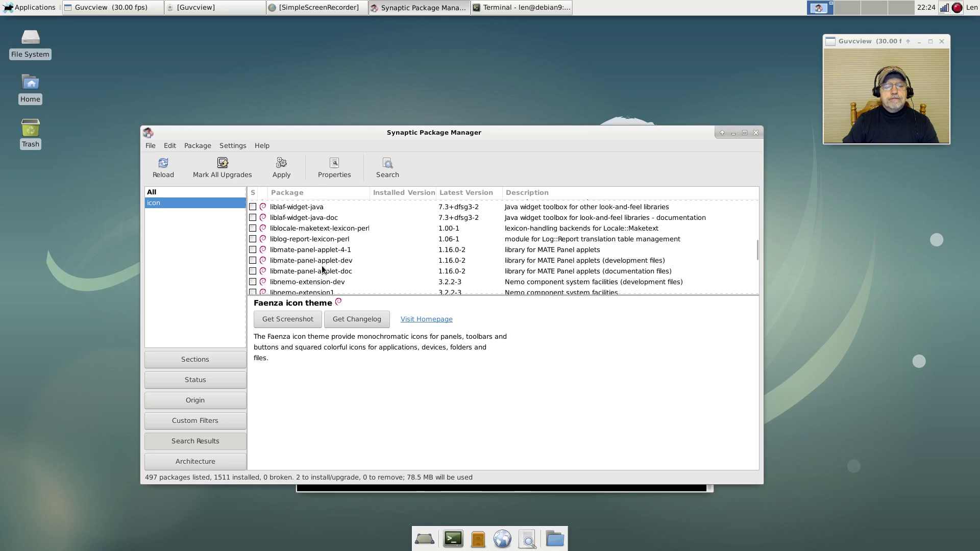
pyautogui.scroll(-15, 322, 268)
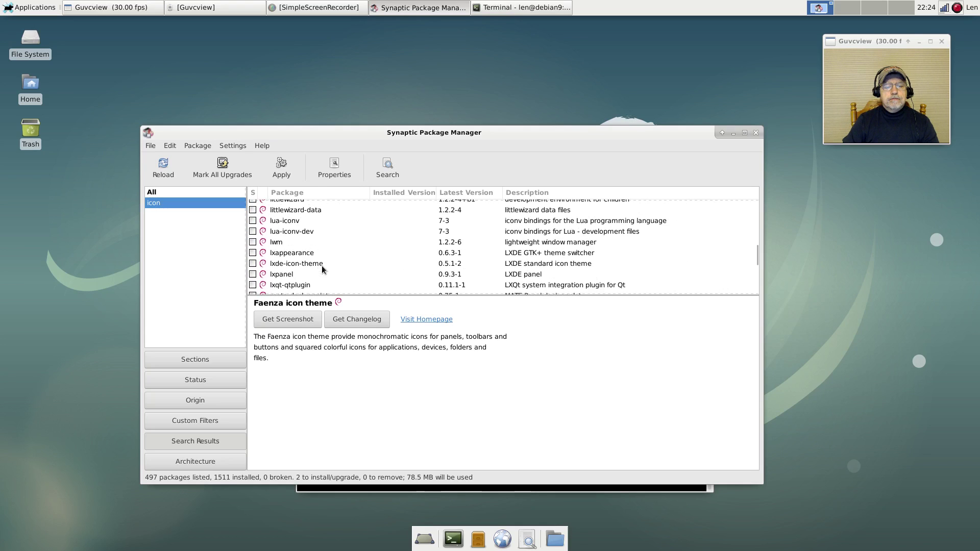
pyautogui.scroll(-1, 317, 268)
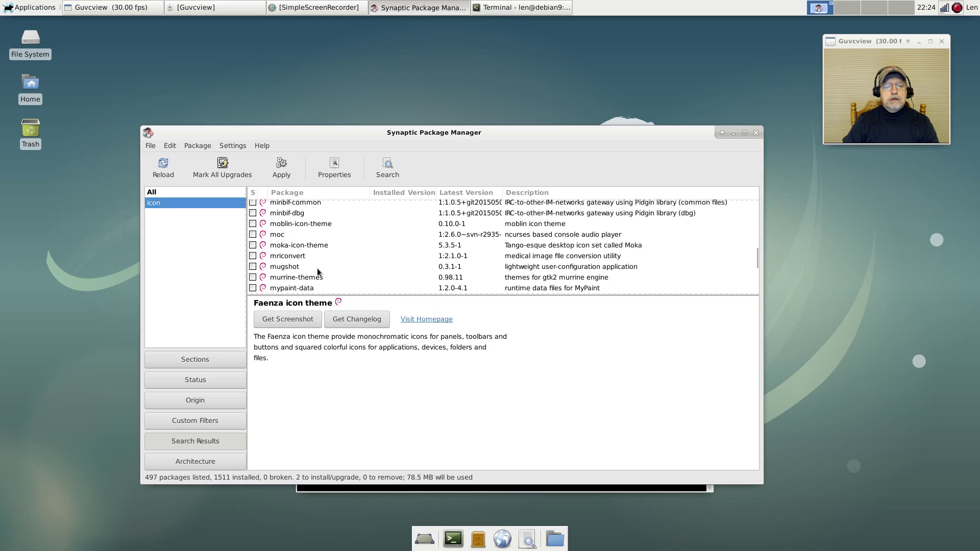
pyautogui.click(253, 245)
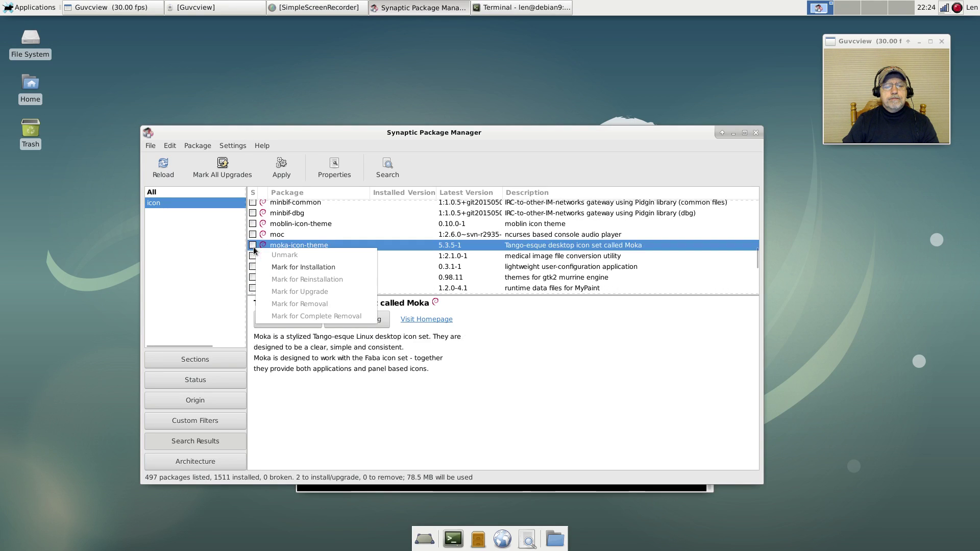
pyautogui.click(273, 267)
pyautogui.scroll(3, 309, 274)
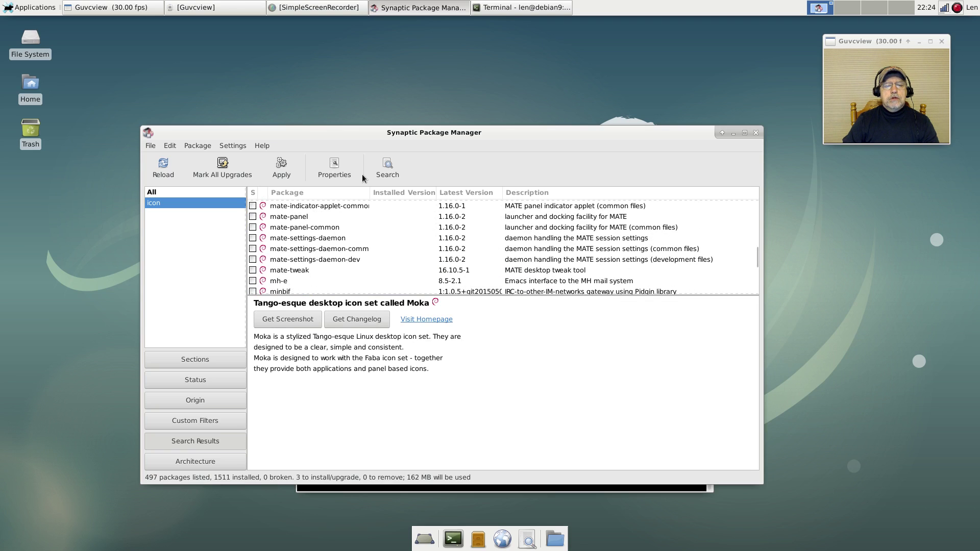
# Apply the installation of faba, faenza and moka icon themes, then dismiss the Changes applied notice
pyautogui.click(280, 165)
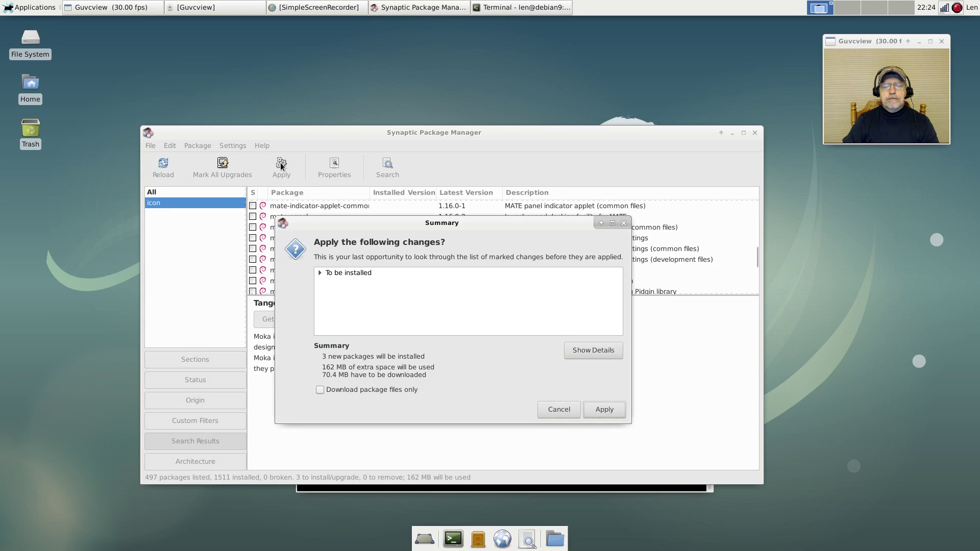
pyautogui.click(613, 411)
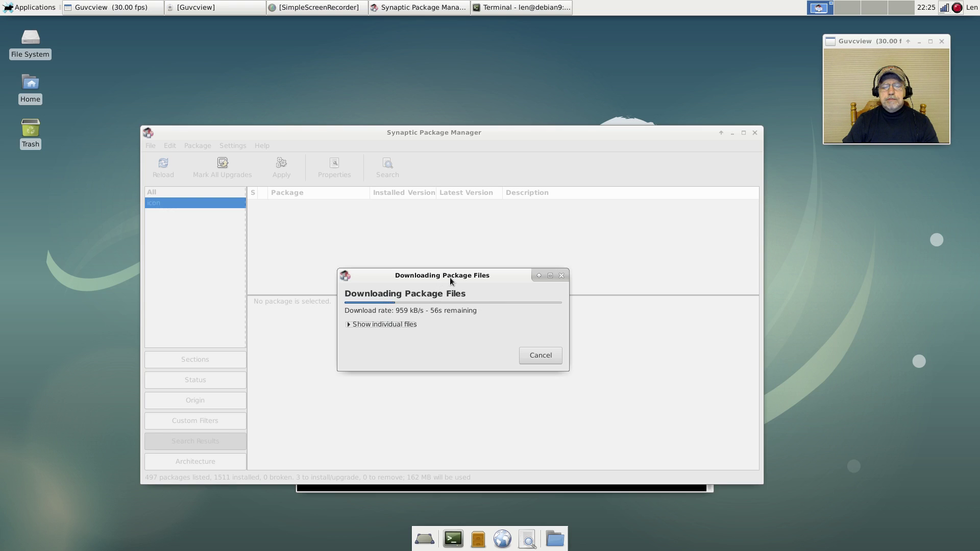
pyautogui.click(956, 8)
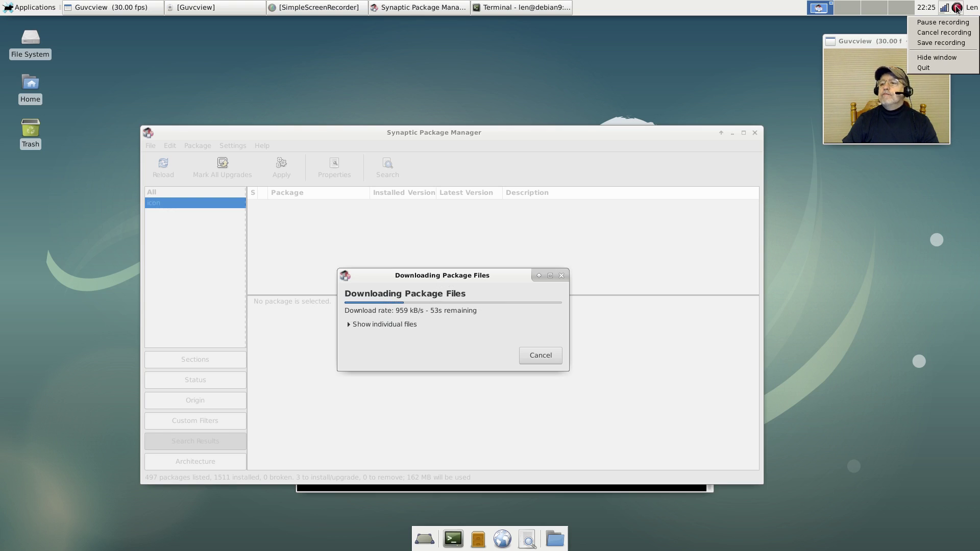
pyautogui.click(943, 21)
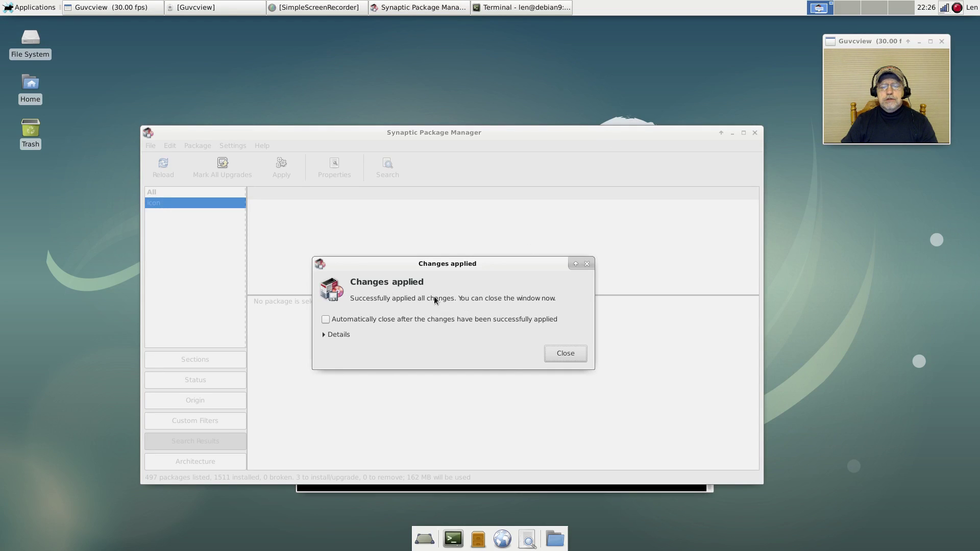
pyautogui.click(566, 355)
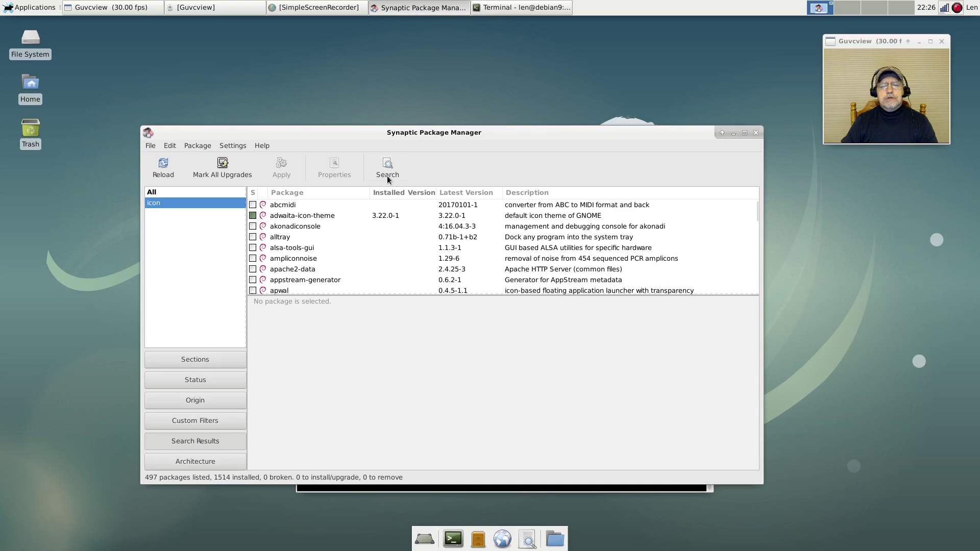
# Search again for theme packages and mark arc-theme with its required GTK dependencies
pyautogui.click(387, 173)
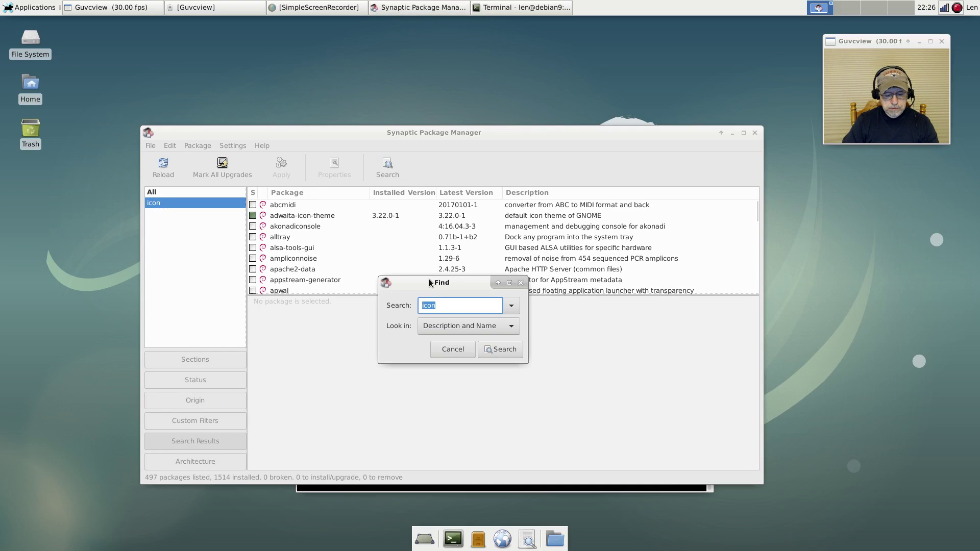
pyautogui.write('icons')
pyautogui.press('Return')
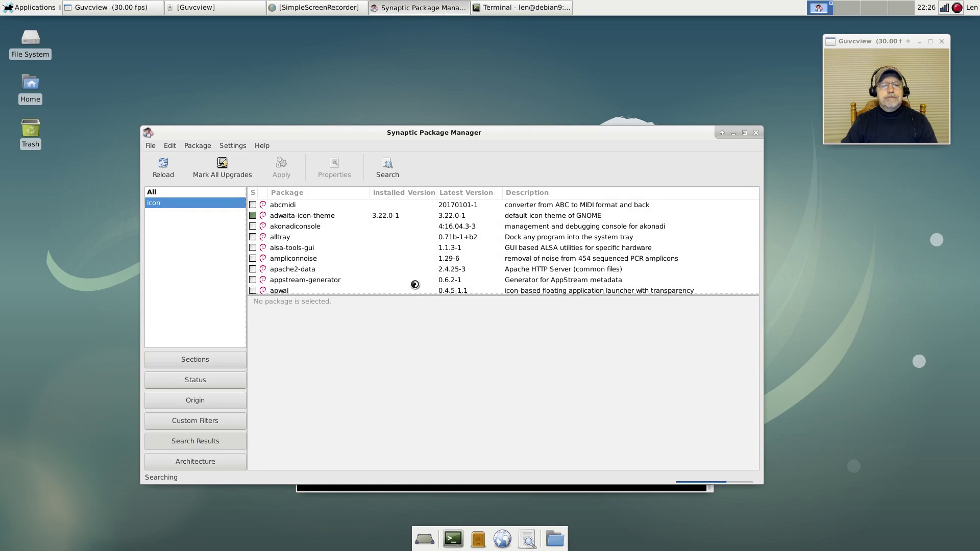
pyautogui.scroll(-2, 361, 253)
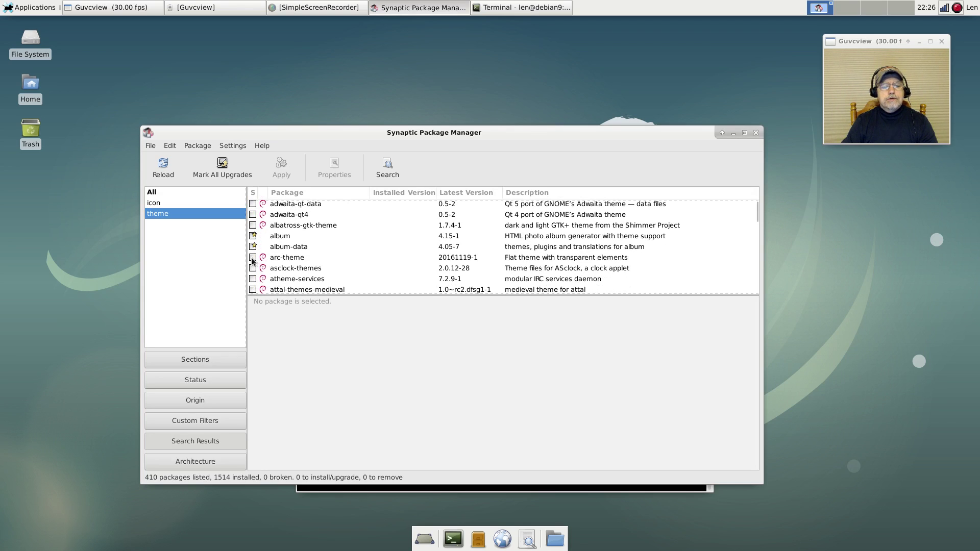
pyautogui.click(253, 258)
pyautogui.click(266, 276)
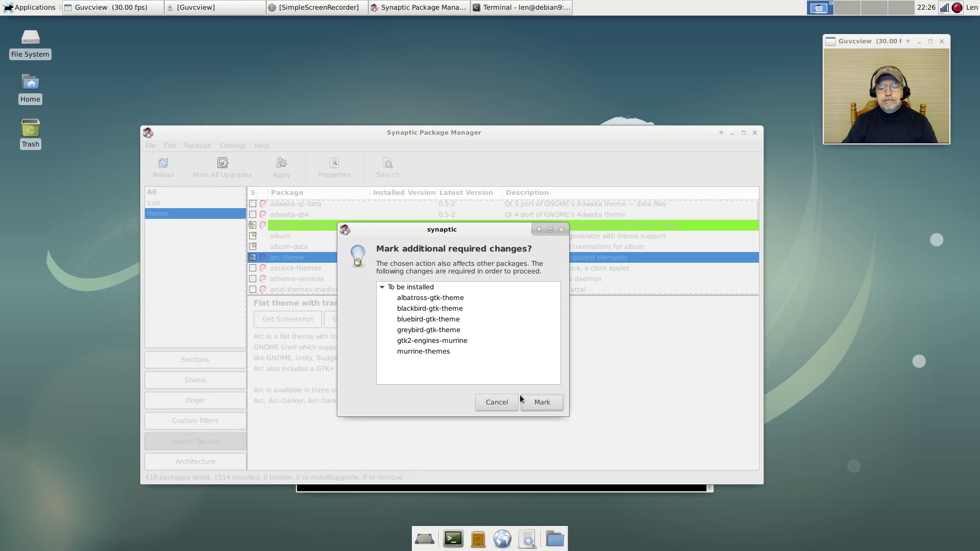
pyautogui.click(543, 404)
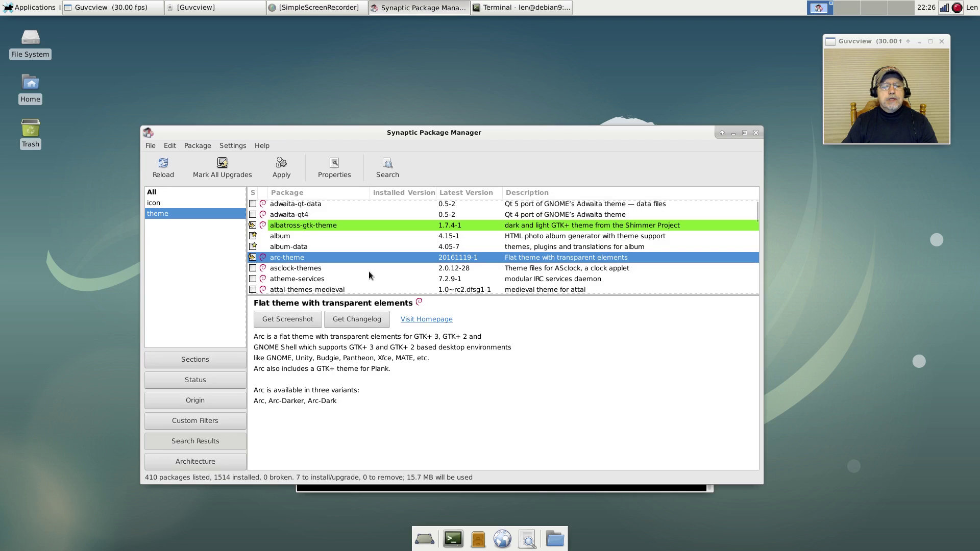
# Mark numix-gtk-theme and numix-icon-theme for installation, totalling 9 queued packages
pyautogui.scroll(-2, 369, 271)
pyautogui.scroll(-2, 368, 276)
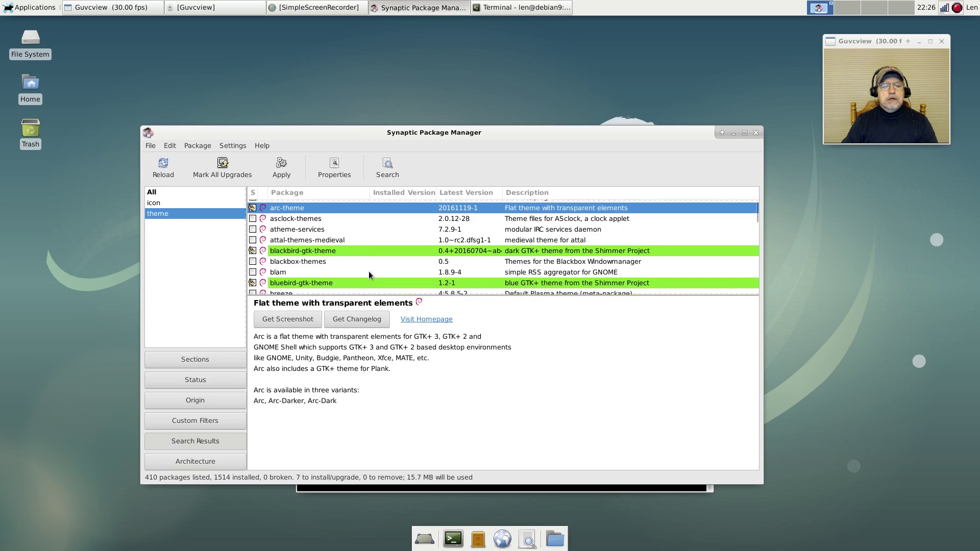
pyautogui.scroll(-3, 369, 273)
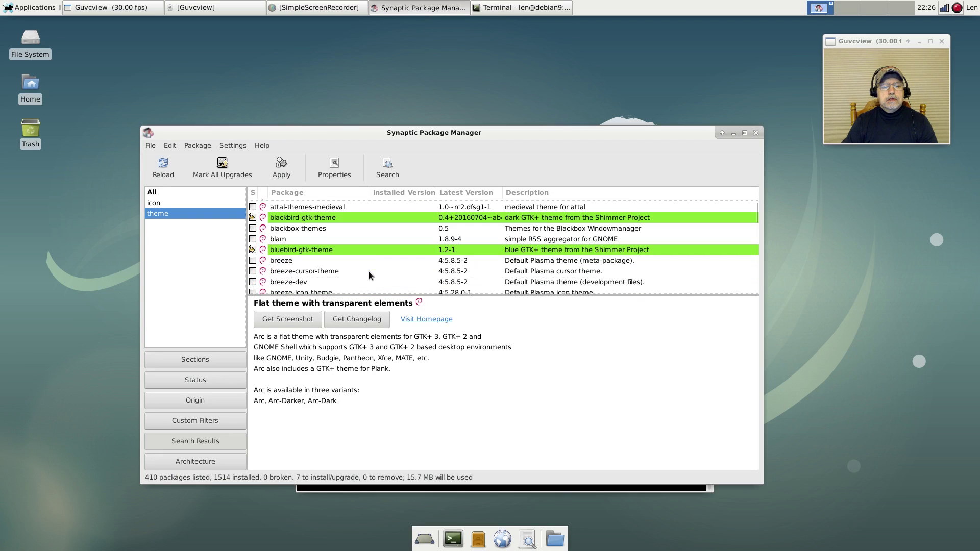
pyautogui.scroll(-1, 370, 276)
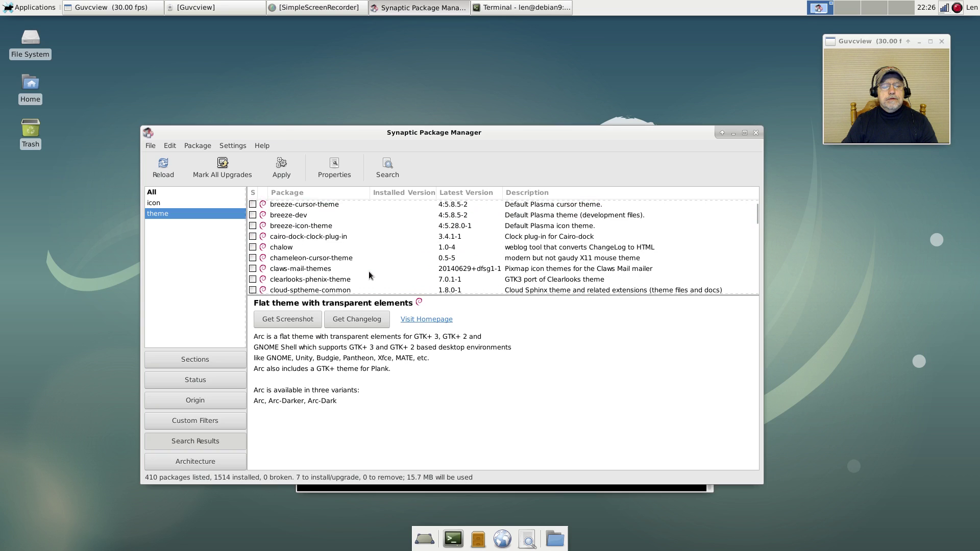
pyautogui.scroll(-8, 368, 275)
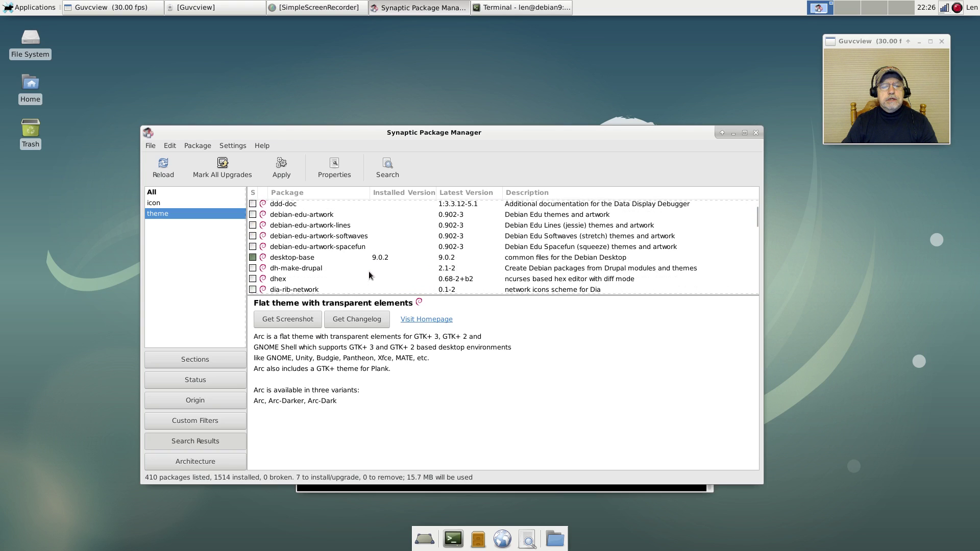
pyautogui.scroll(-9, 369, 274)
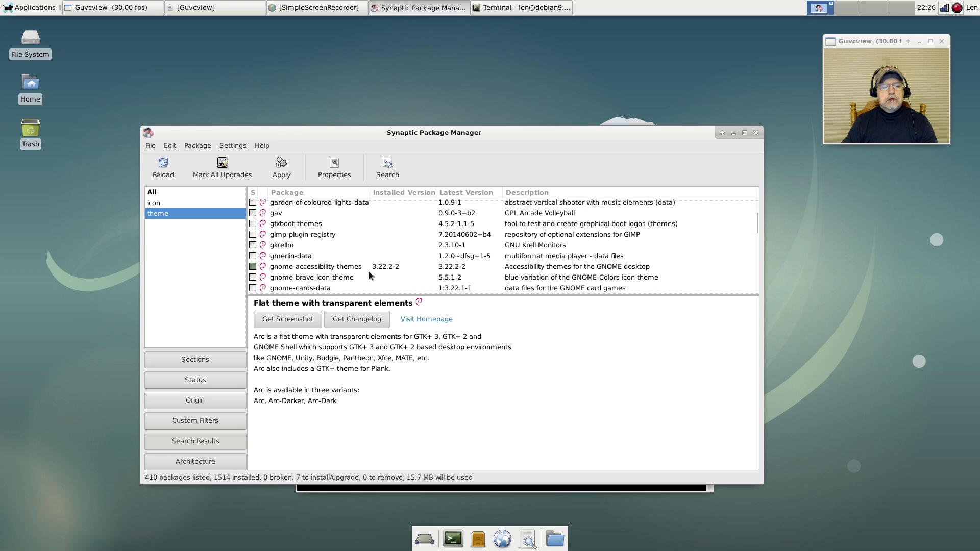
pyautogui.scroll(-9, 369, 274)
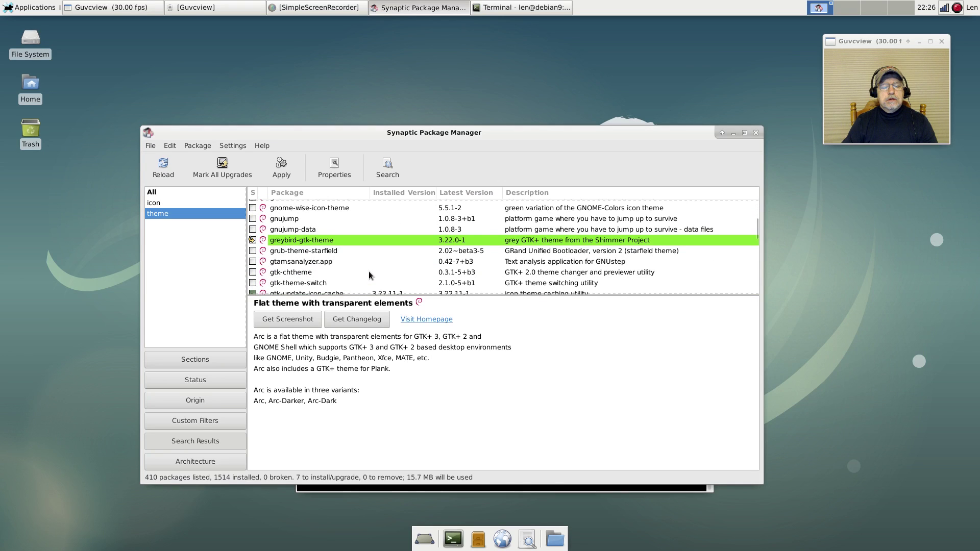
pyautogui.scroll(-5, 369, 271)
pyautogui.scroll(-10, 368, 274)
pyautogui.scroll(-10, 369, 275)
pyautogui.scroll(-10, 369, 275)
pyautogui.scroll(-3, 368, 276)
pyautogui.scroll(1, 368, 275)
pyautogui.scroll(-6, 368, 275)
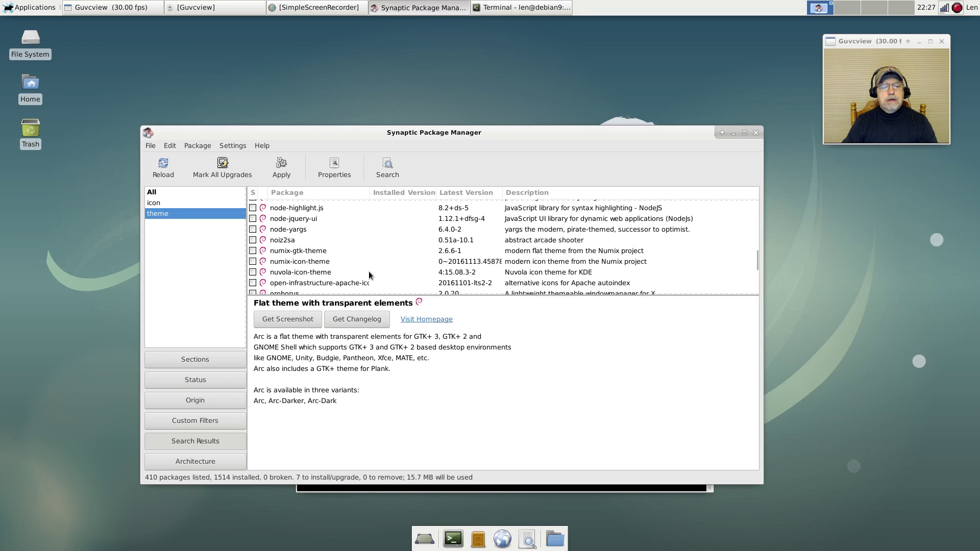
pyautogui.rightClick(254, 250)
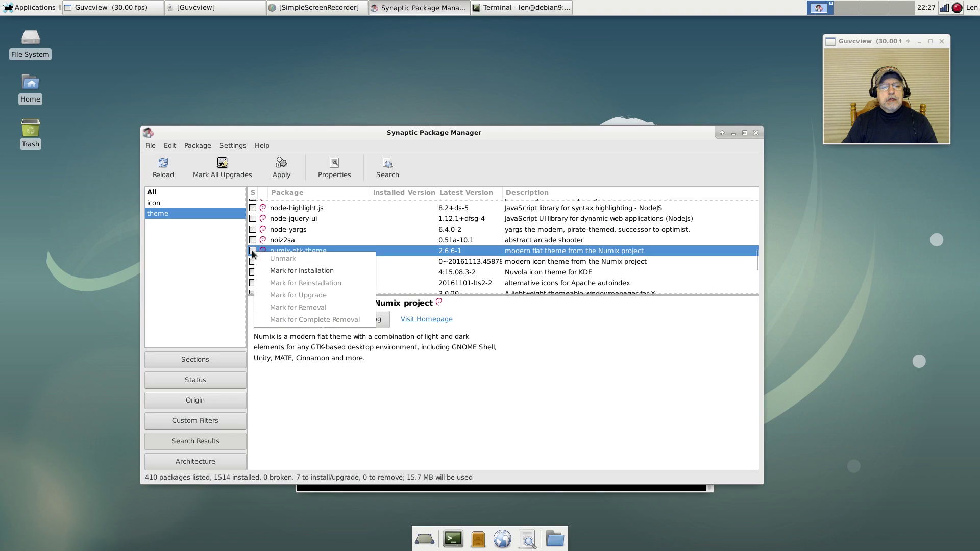
pyautogui.click(275, 270)
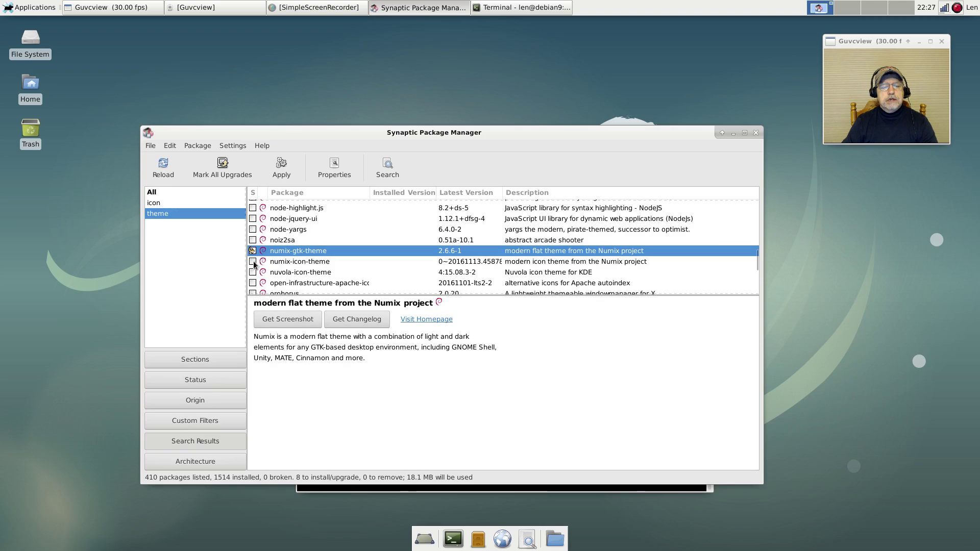
pyautogui.rightClick(255, 262)
pyautogui.click(284, 282)
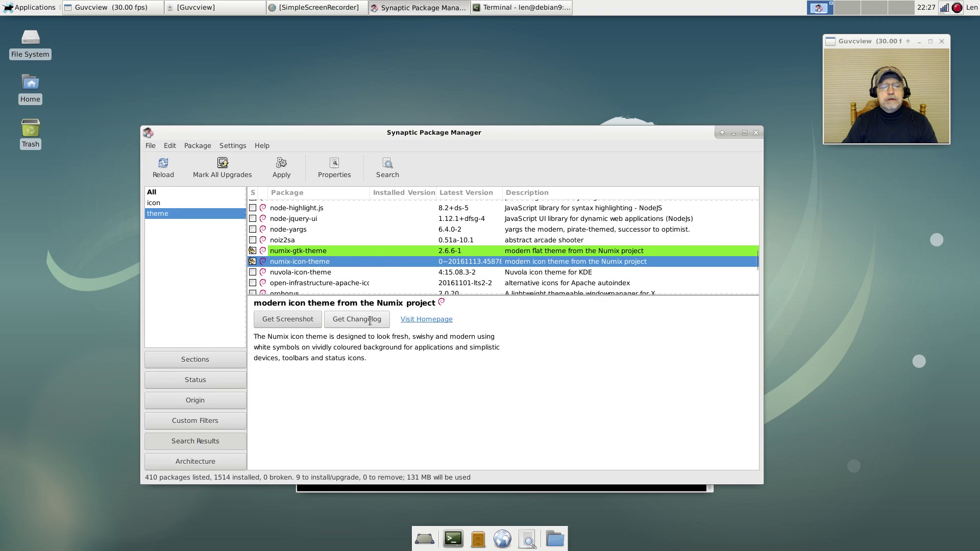
# Install the nine queued theme packages (1523 installed total) and close Synaptic
pyautogui.click(285, 165)
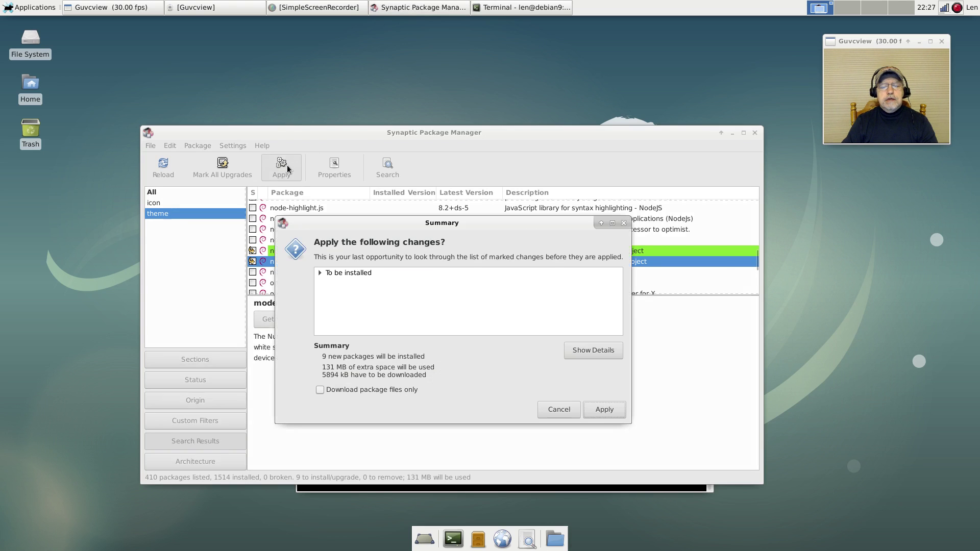
pyautogui.click(604, 410)
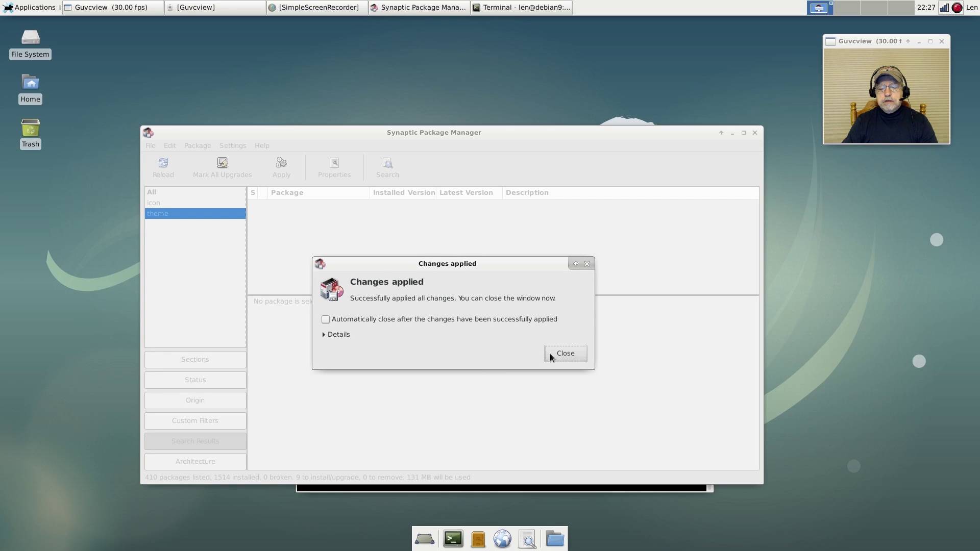
pyautogui.click(563, 351)
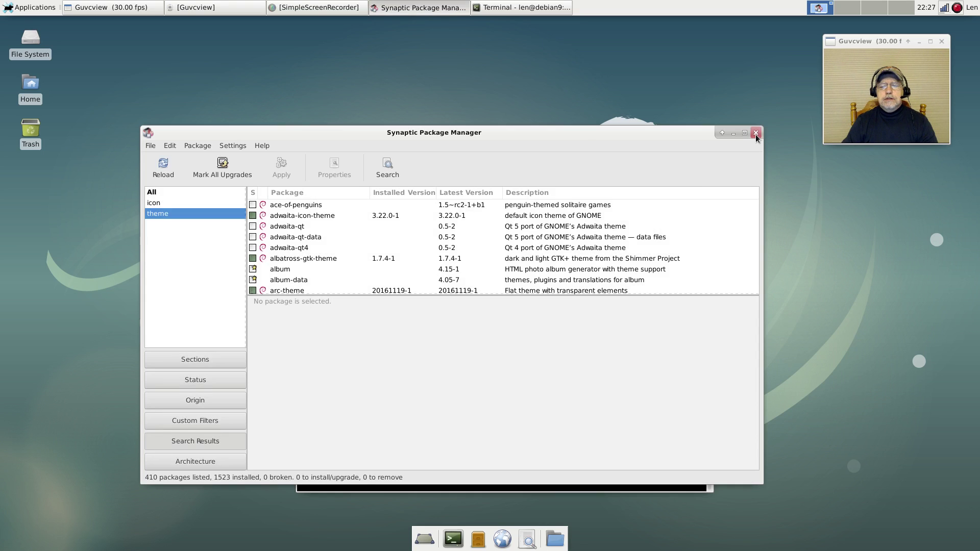
pyautogui.click(755, 134)
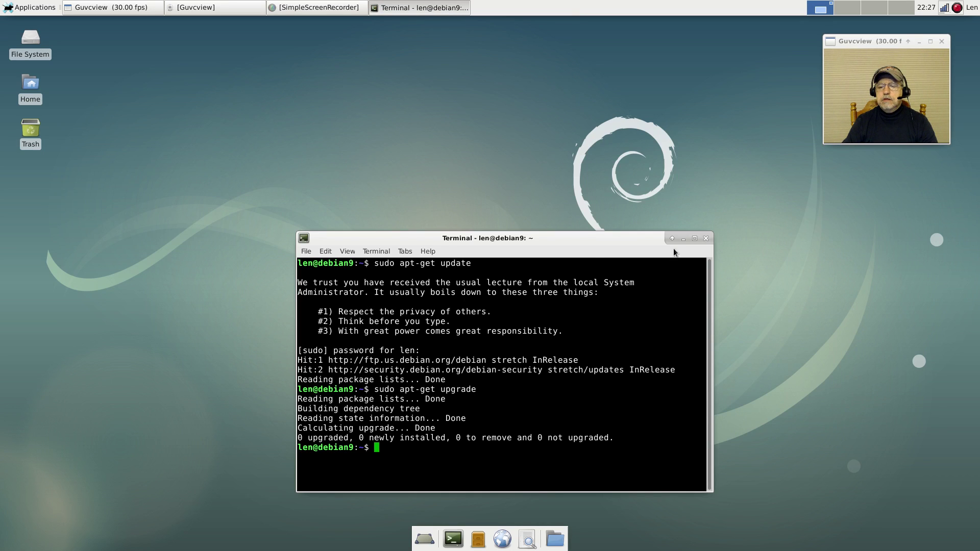
# Close the terminal and open Settings Manager from Applications > Settings, centred and enlarged
pyautogui.click(705, 239)
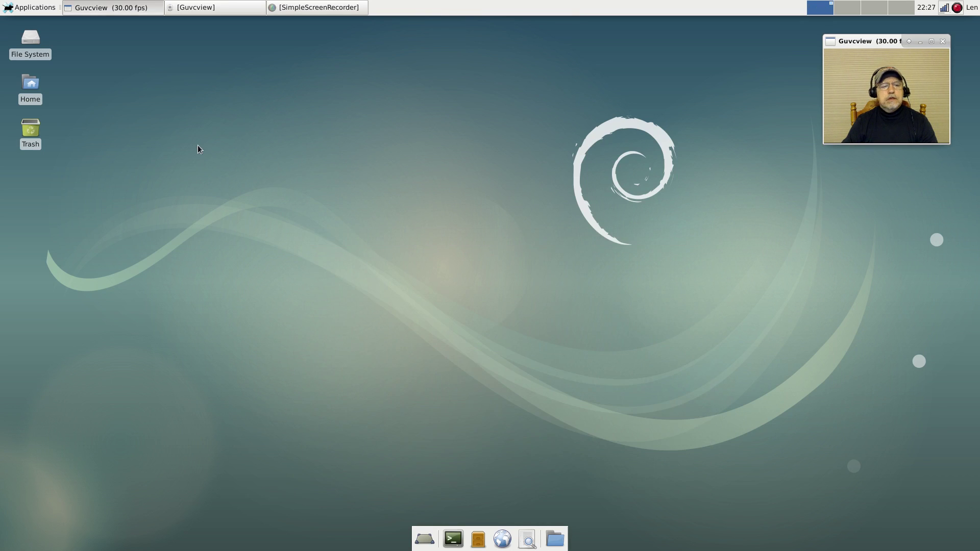
pyautogui.click(17, 4)
pyautogui.moveTo(47, 81)
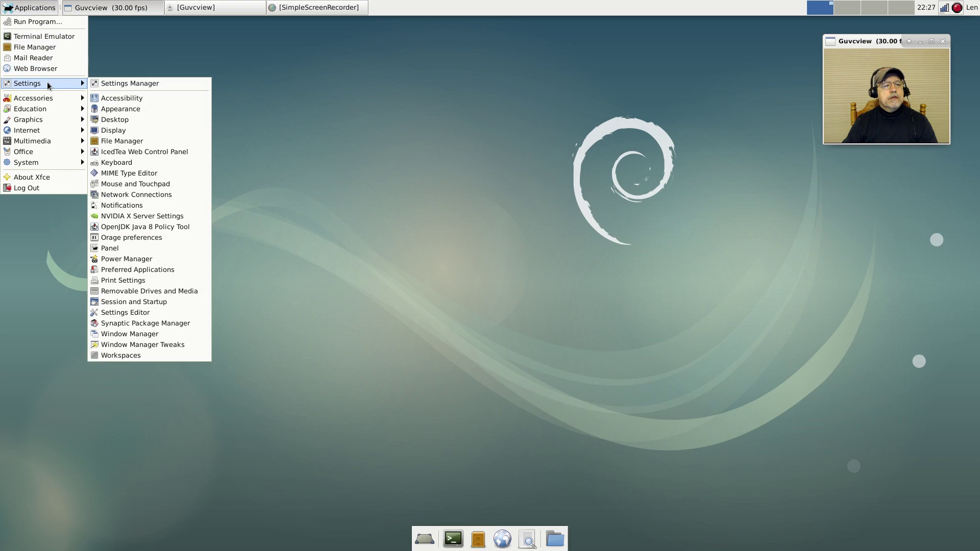
pyautogui.click(121, 82)
pyautogui.moveTo(475, 140); pyautogui.dragTo(600, 215)
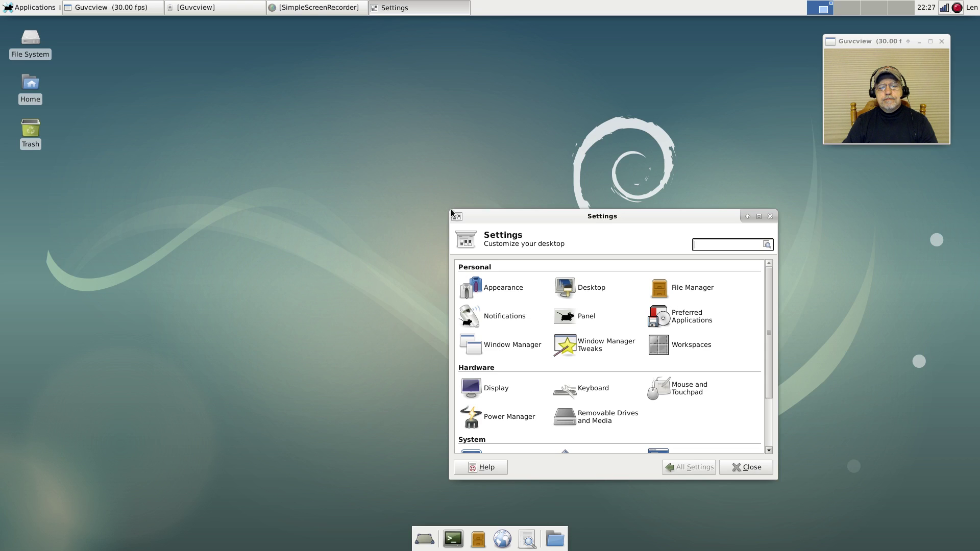
pyautogui.moveTo(448, 211); pyautogui.dragTo(293, 200)
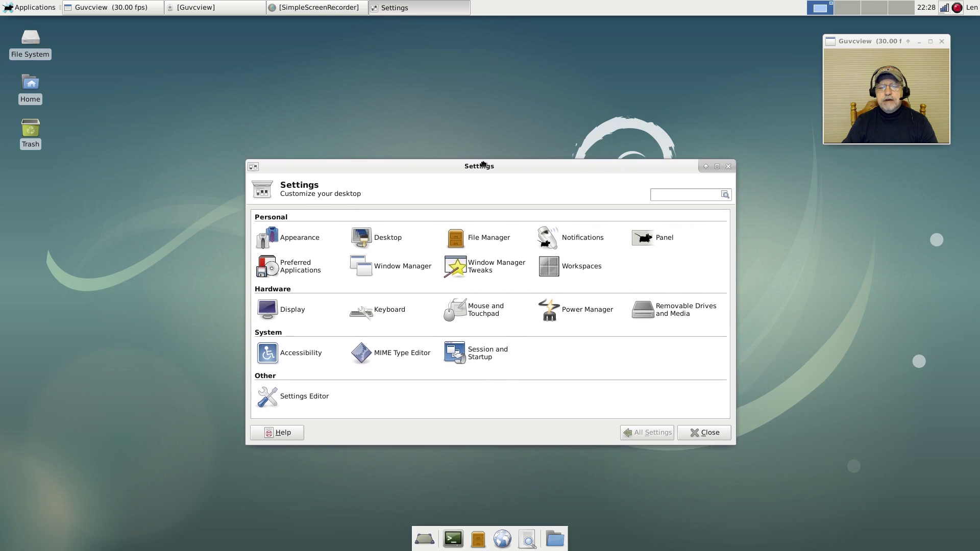
pyautogui.moveTo(481, 164); pyautogui.dragTo(480, 164)
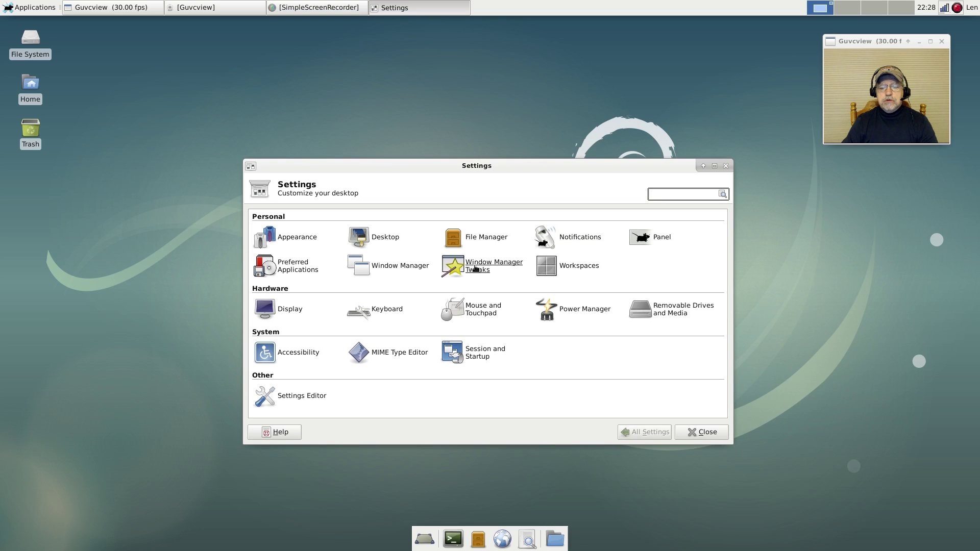
# Reduce the number of workspaces to 1 in Workspaces settings
pyautogui.click(555, 267)
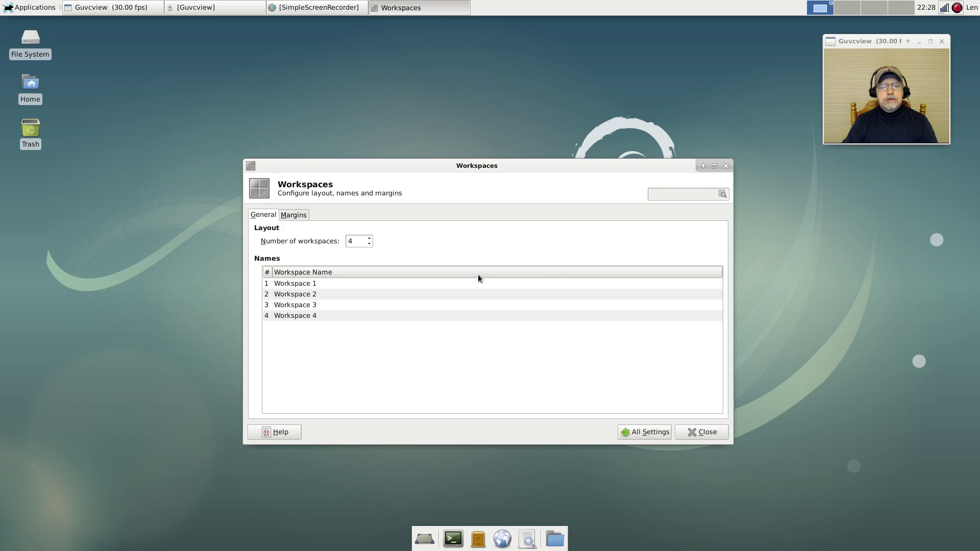
pyautogui.click(368, 244)
pyautogui.click(369, 244)
pyautogui.click(369, 244)
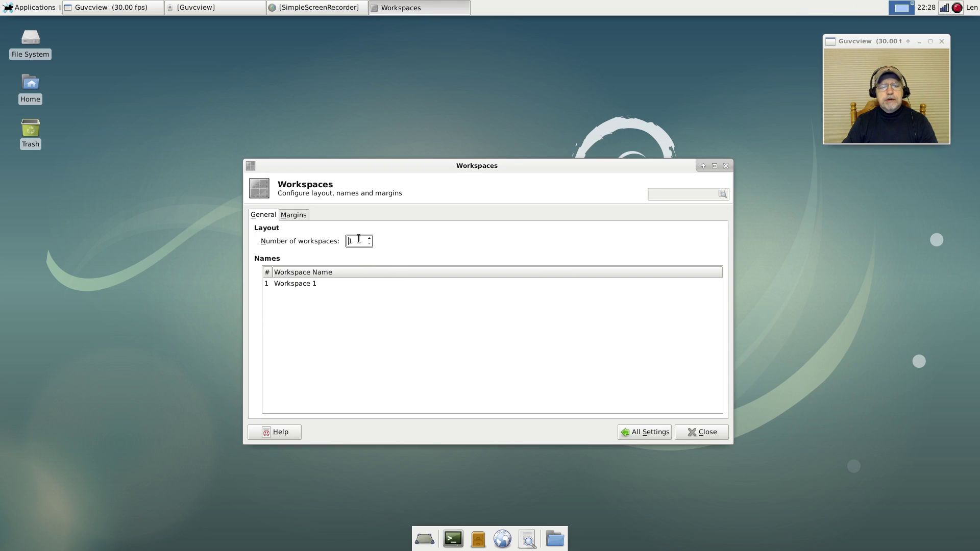
pyautogui.click(638, 431)
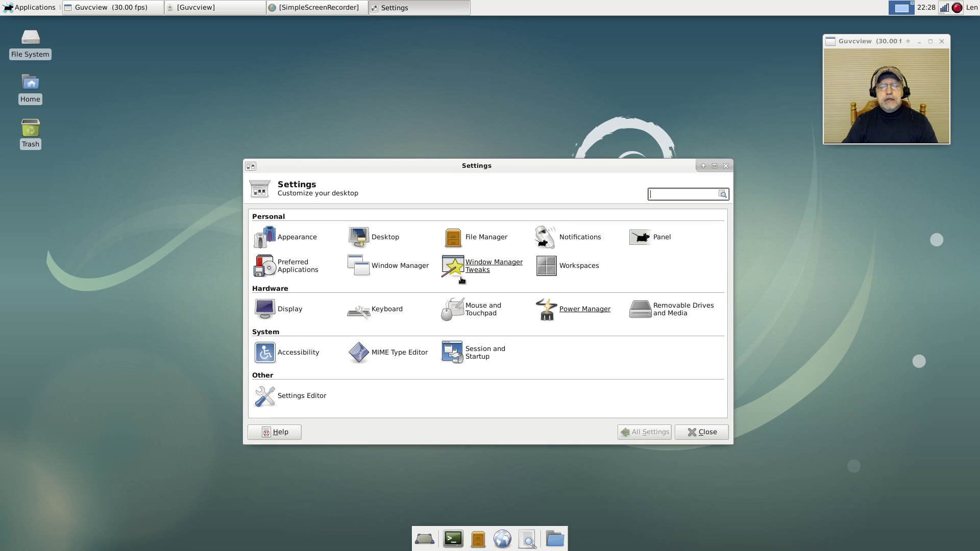
# Remove the Workspace Switcher plugin from the top panel
pyautogui.rightClick(897, 9)
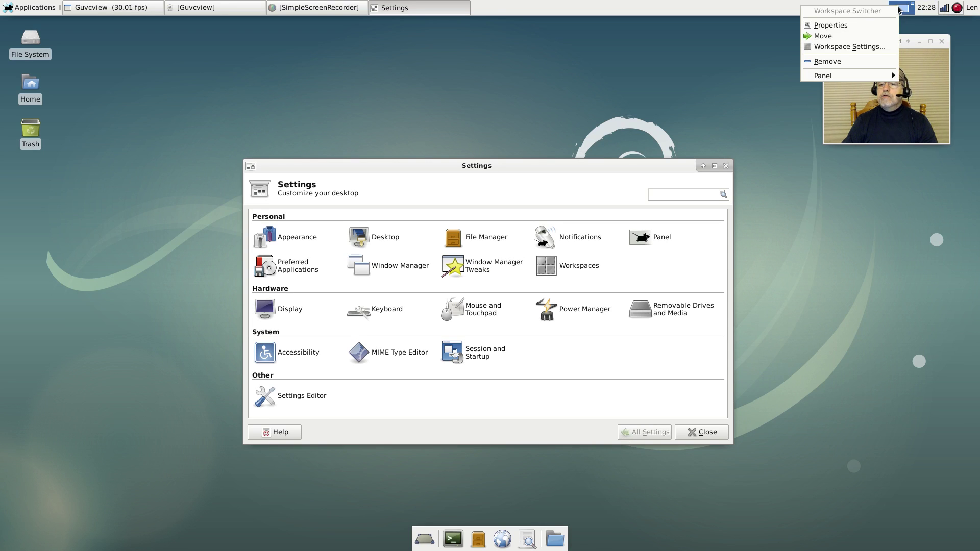
pyautogui.click(827, 62)
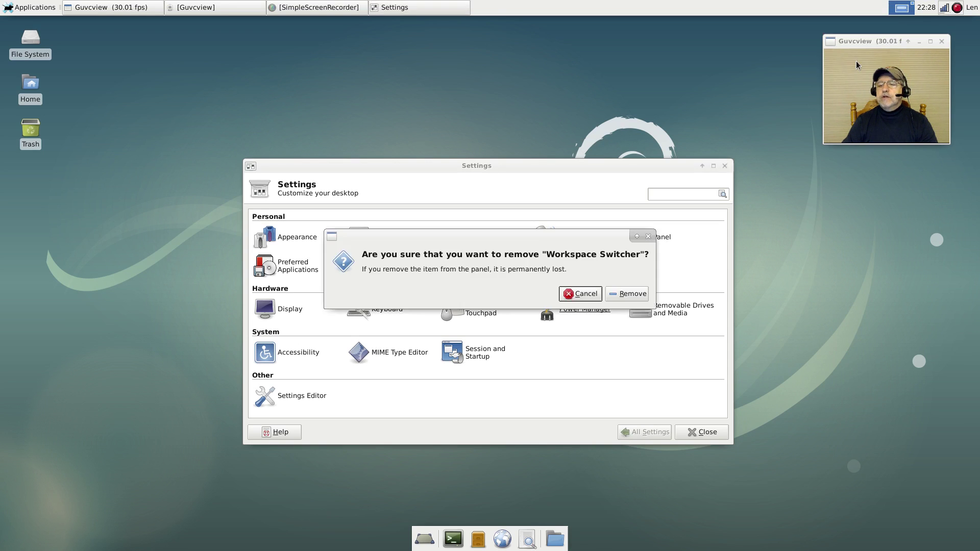
pyautogui.click(633, 295)
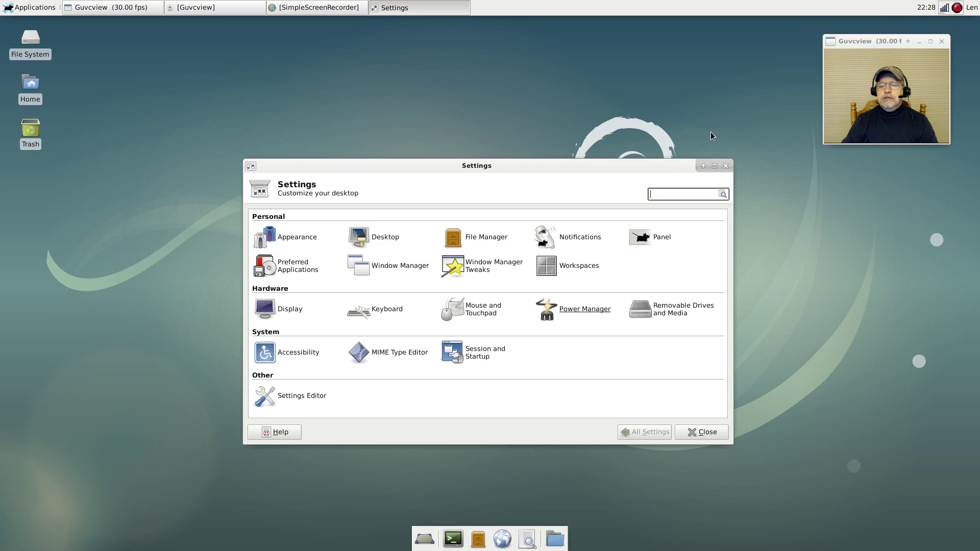
# In Window Manager Tweaks, raise the smart placement minimum size to Large
pyautogui.moveTo(551, 169); pyautogui.dragTo(519, 127)
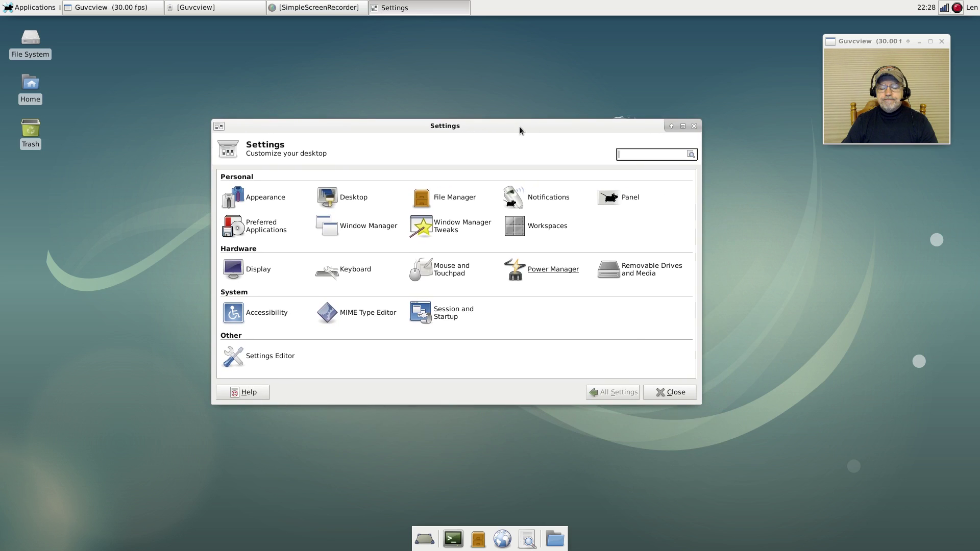
pyautogui.click(450, 225)
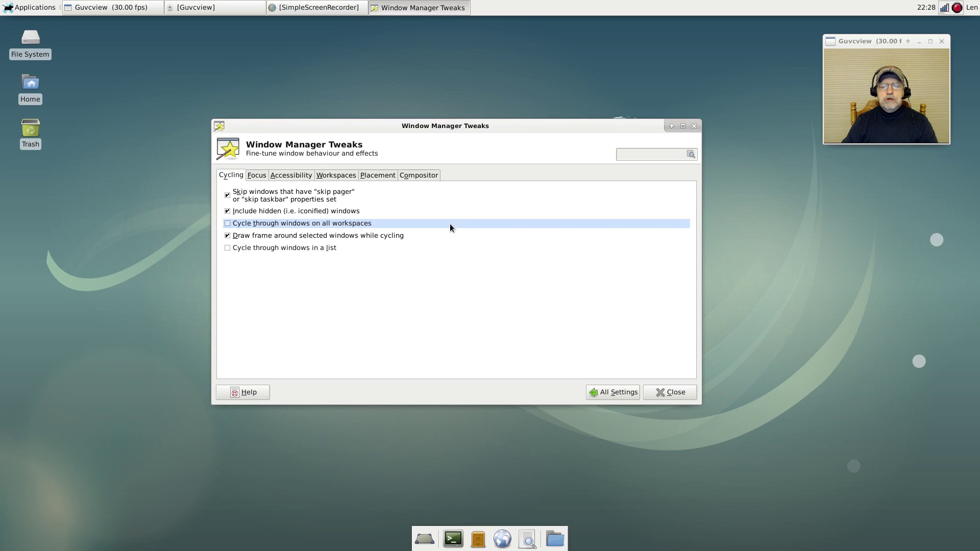
pyautogui.click(378, 174)
pyautogui.moveTo(344, 202); pyautogui.dragTo(660, 202)
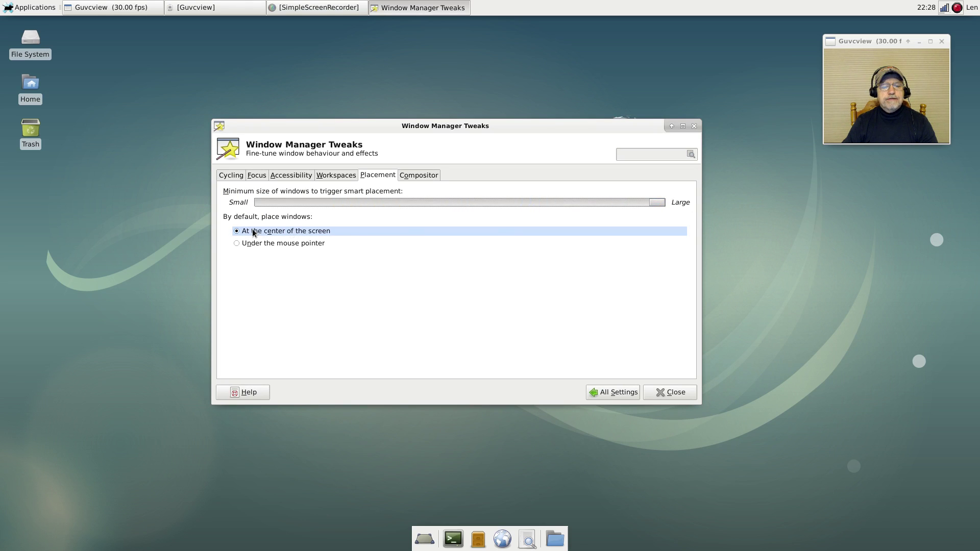
# Lower the Compositor's opacity of windows during move, then return to All Settings
pyautogui.click(411, 175)
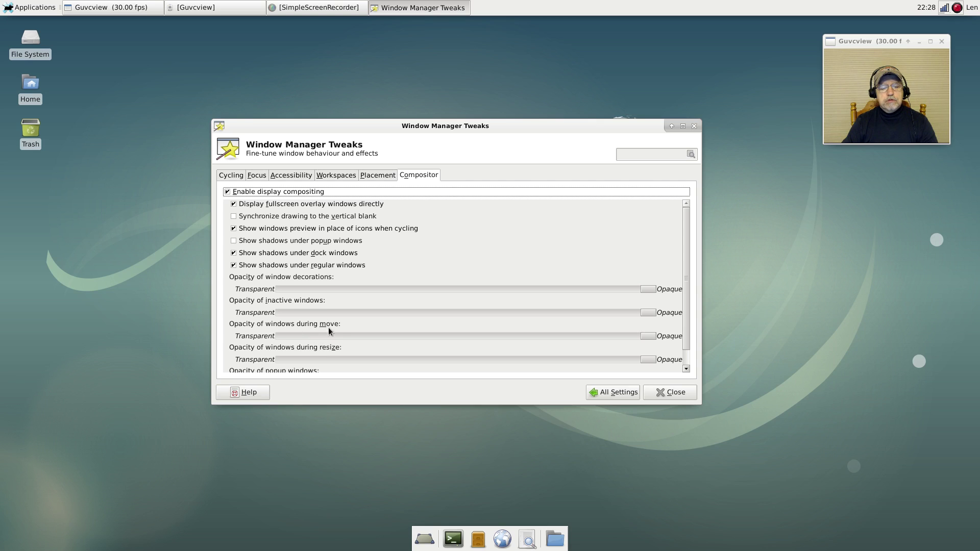
pyautogui.moveTo(645, 336); pyautogui.dragTo(623, 337)
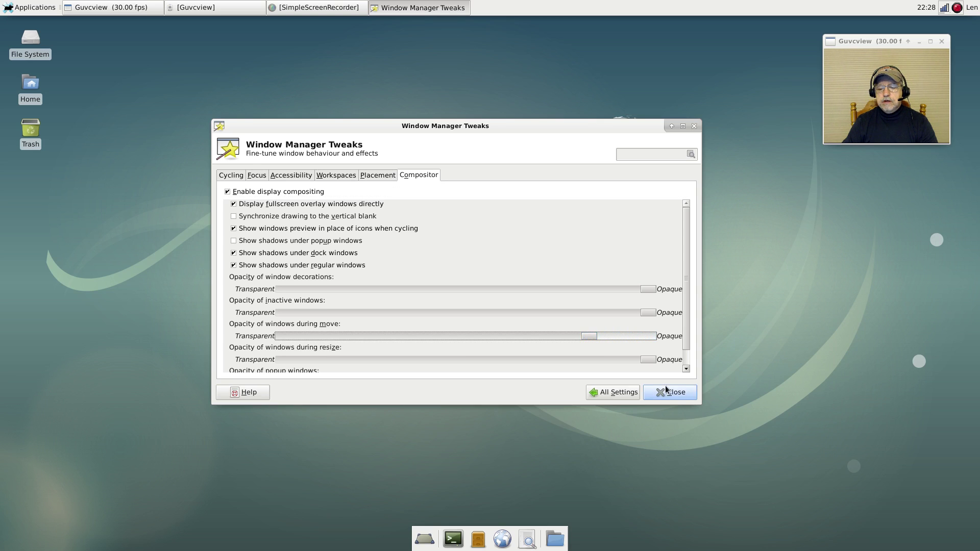
pyautogui.moveTo(511, 123); pyautogui.dragTo(532, 140)
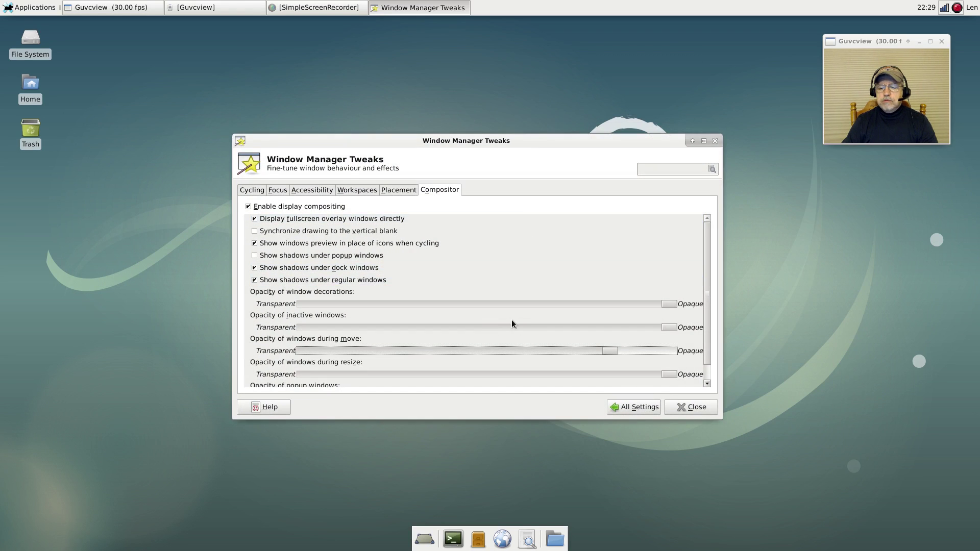
pyautogui.click(626, 407)
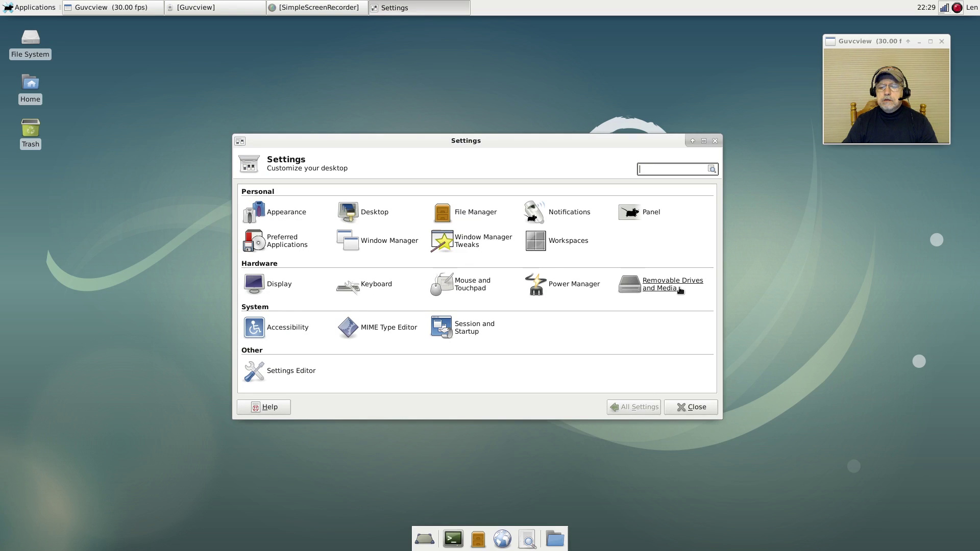
# Turn off Power Manager notifications and set display blanking, sleep and switch-off to Never
pyautogui.click(568, 284)
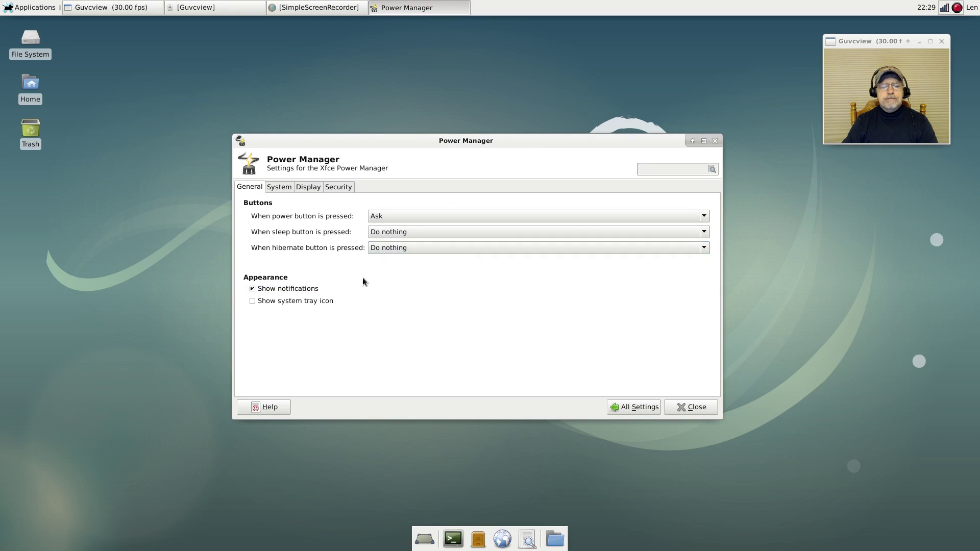
pyautogui.click(252, 289)
pyautogui.click(284, 188)
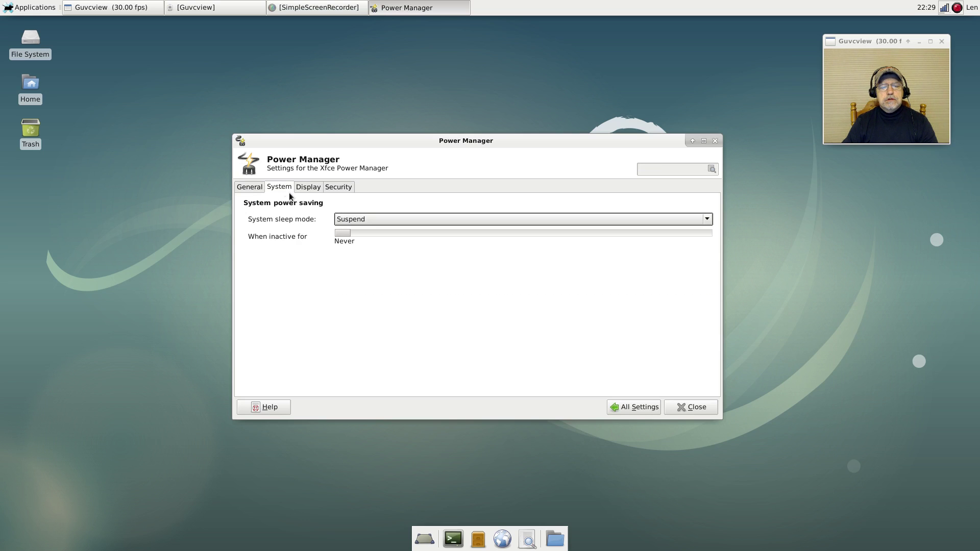
pyautogui.click(316, 189)
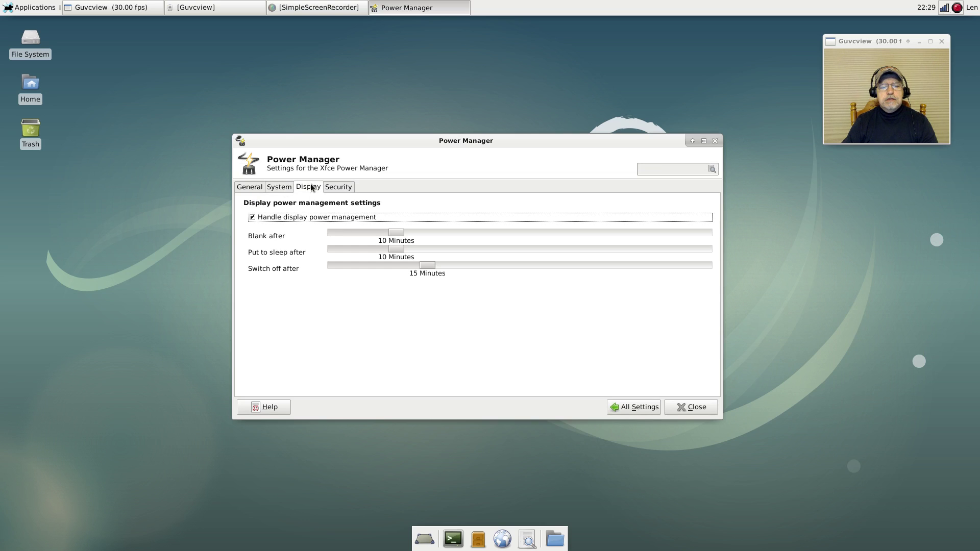
pyautogui.moveTo(391, 235); pyautogui.dragTo(315, 238)
pyautogui.moveTo(399, 250); pyautogui.dragTo(287, 247)
pyautogui.moveTo(427, 274); pyautogui.dragTo(323, 267)
pyautogui.click(252, 216)
# Disable locking the screen on sleep, set automatic session lock to Never, and close Settings
pyautogui.click(336, 188)
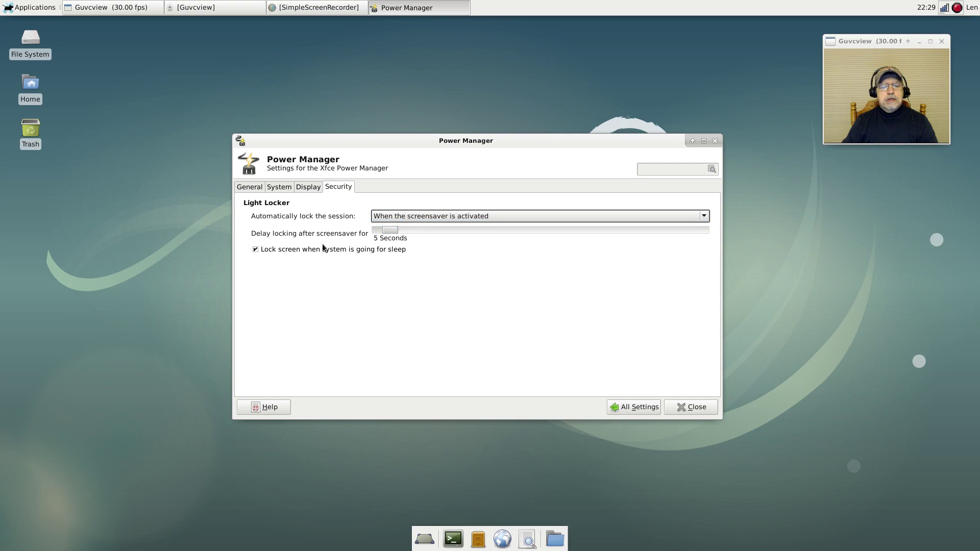
pyautogui.click(255, 249)
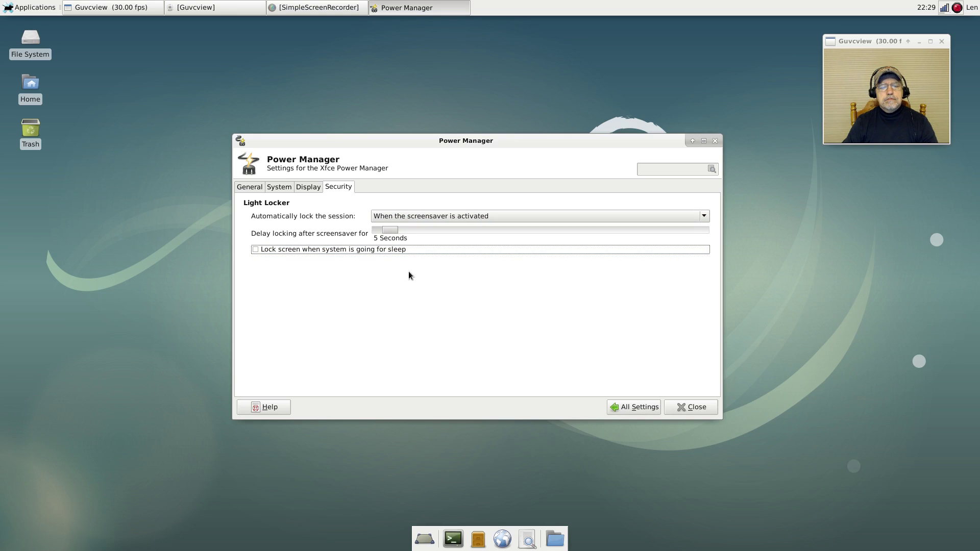
pyautogui.click(401, 217)
pyautogui.click(392, 205)
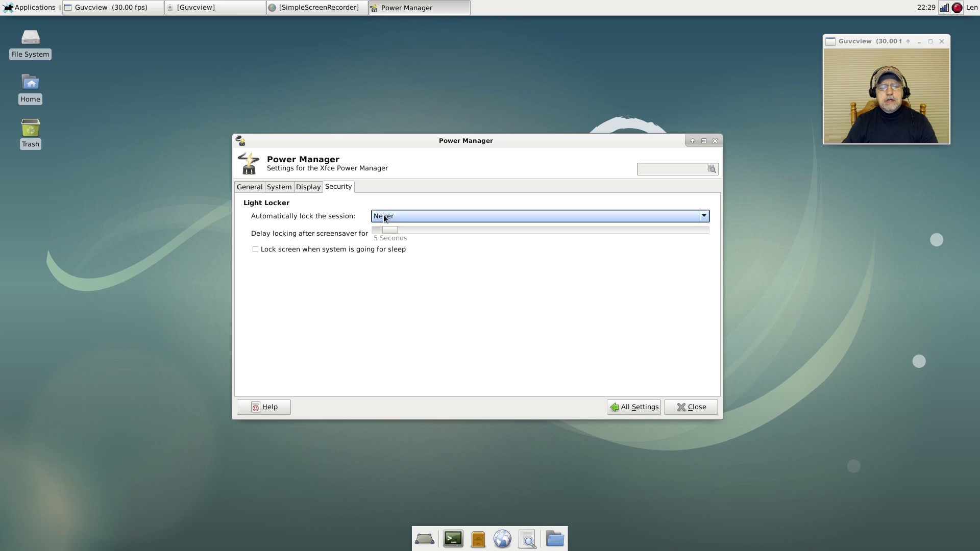
pyautogui.click(632, 410)
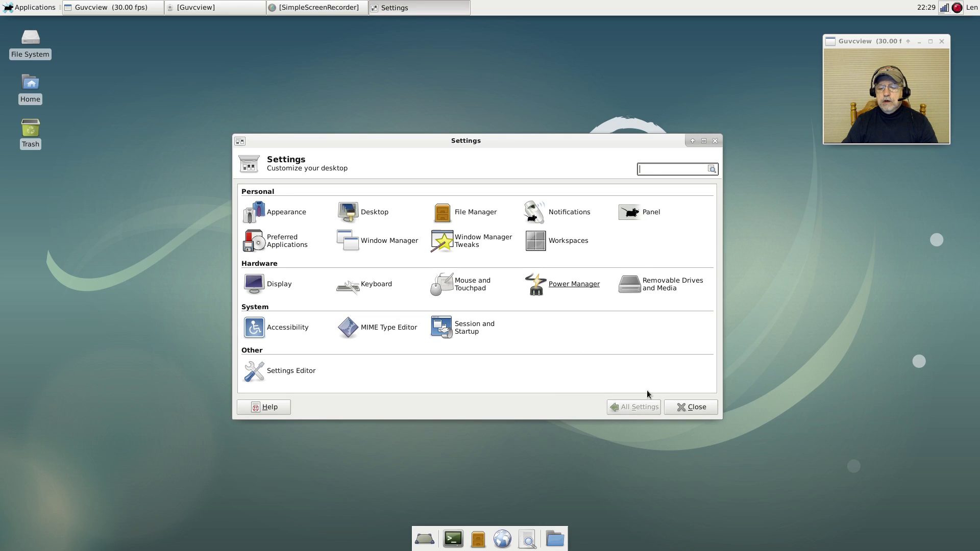
pyautogui.click(688, 407)
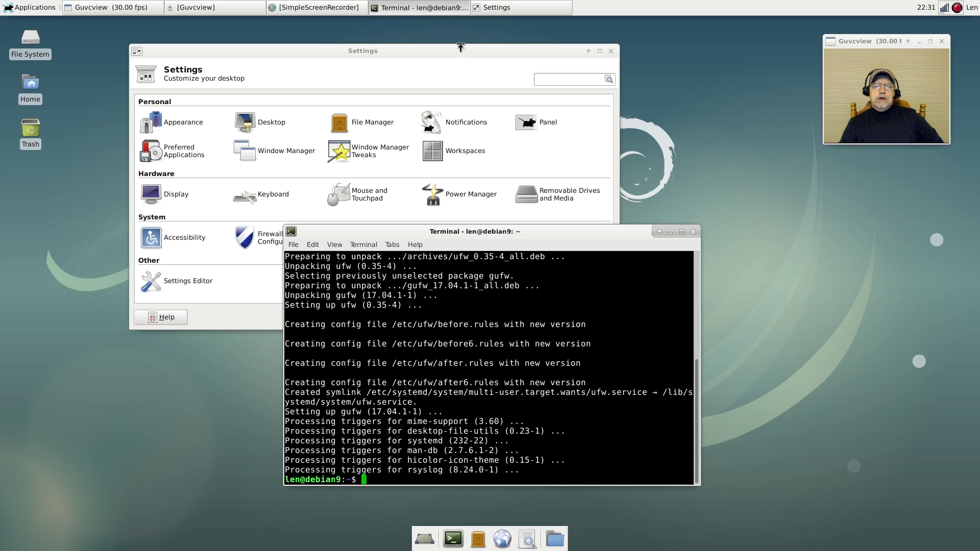
pyautogui.click(460, 50)
# Close the open settings window and launch Appearance from the Settings Manager
pyautogui.click(611, 50)
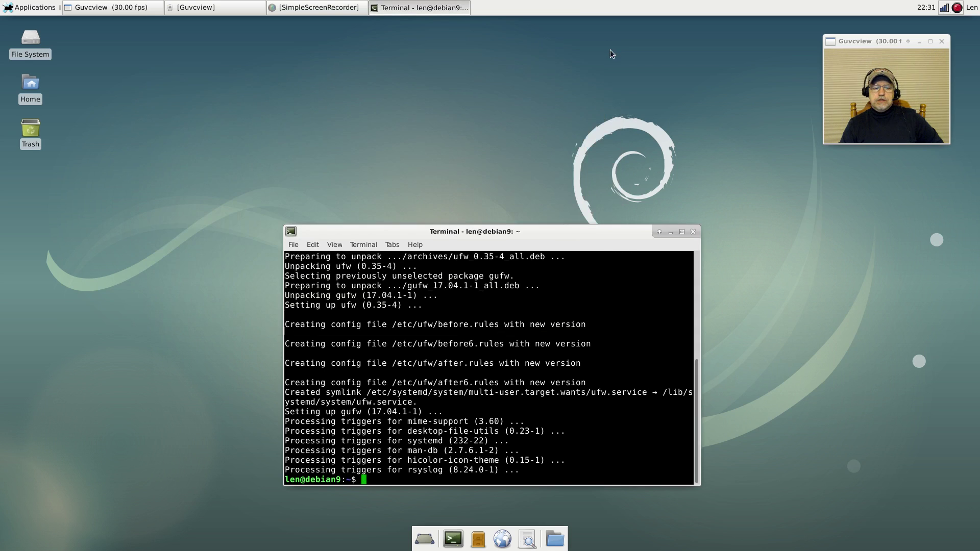
pyautogui.click(25, 11)
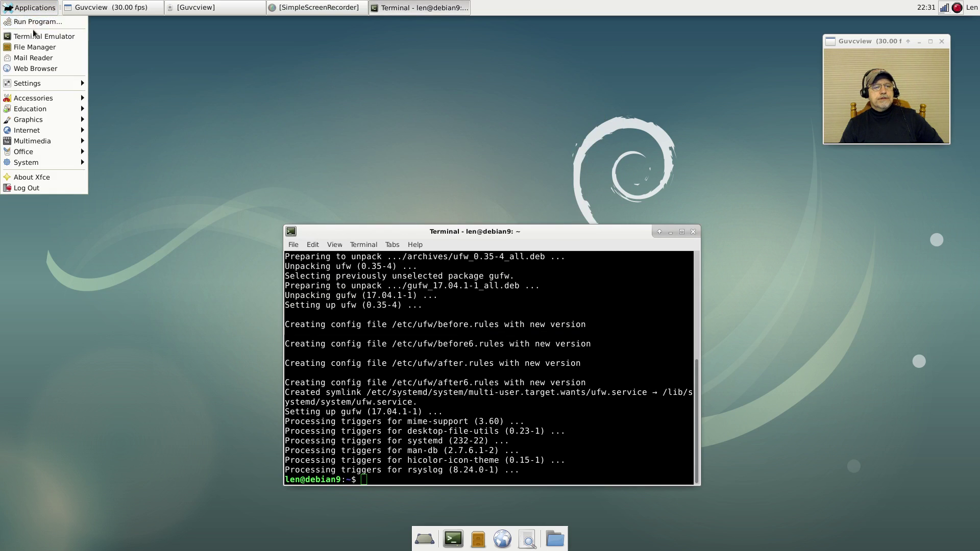
pyautogui.moveTo(30, 87)
pyautogui.click(128, 83)
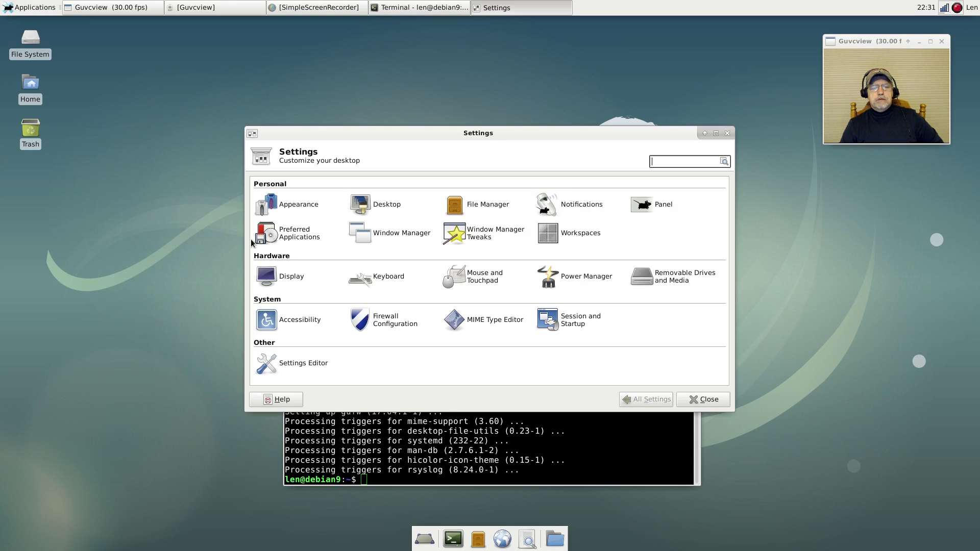
pyautogui.click(304, 206)
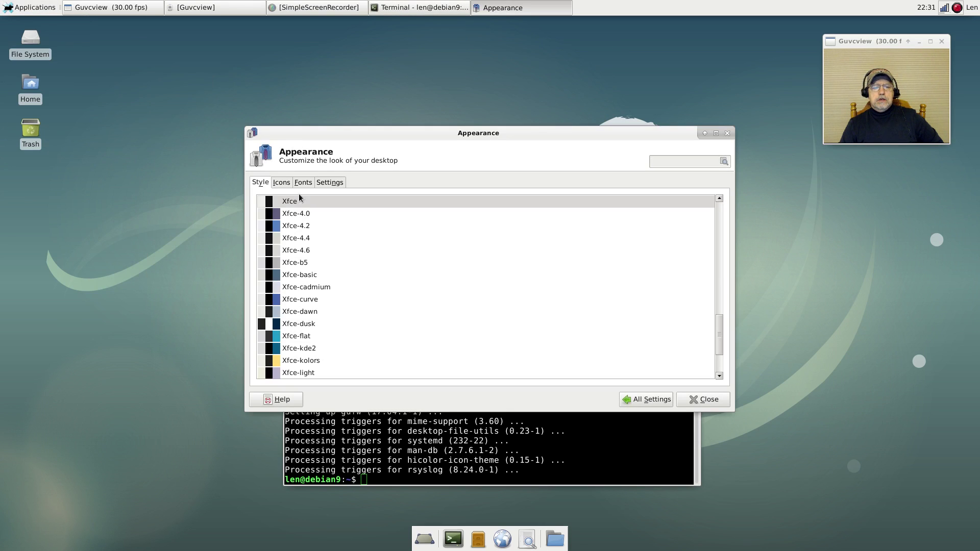
# Apply the Numix style theme from the Style list
pyautogui.scroll(-3, 312, 263)
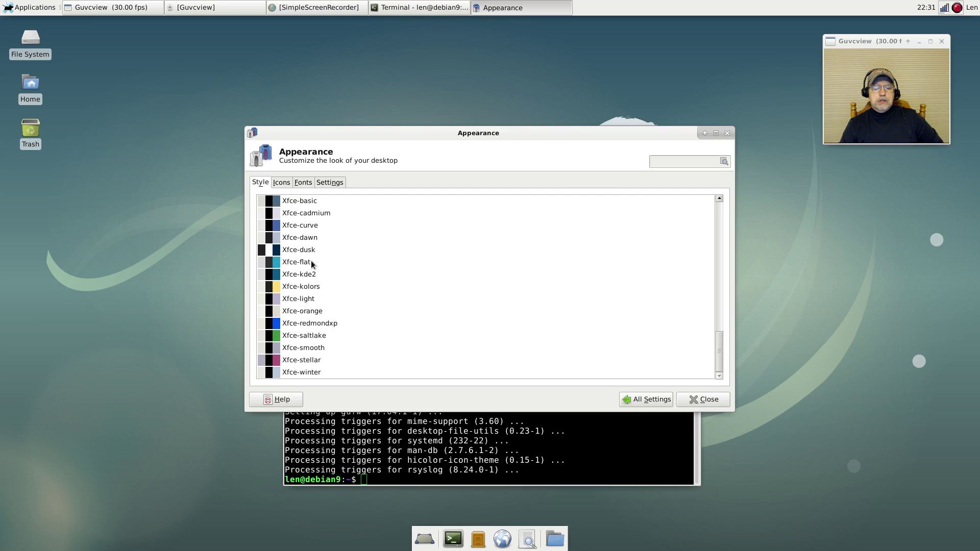
pyautogui.scroll(8, 311, 263)
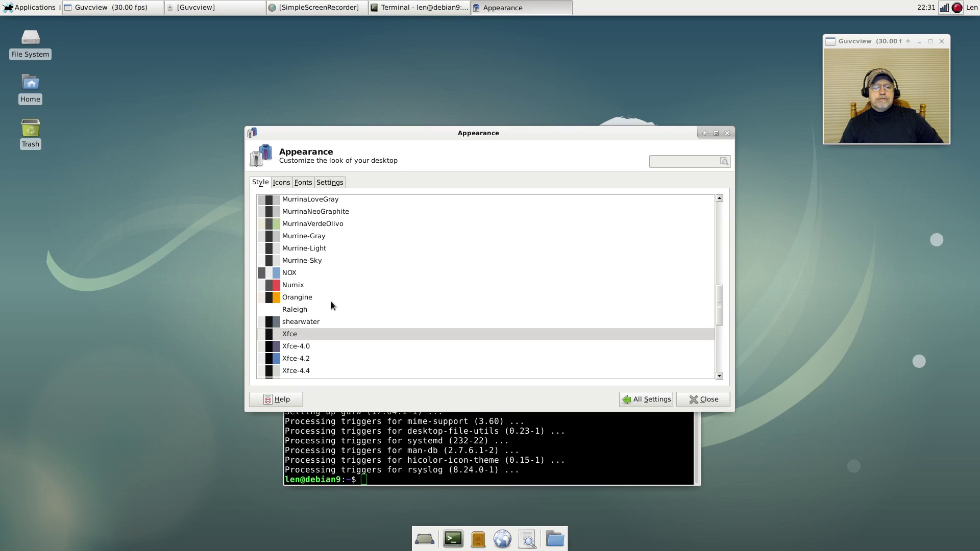
pyautogui.scroll(10, 331, 301)
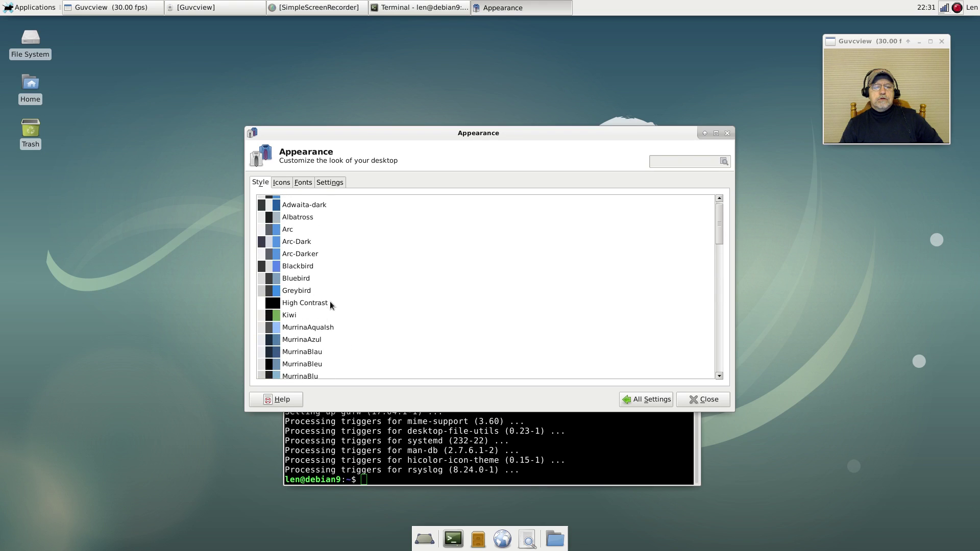
pyautogui.scroll(1, 329, 303)
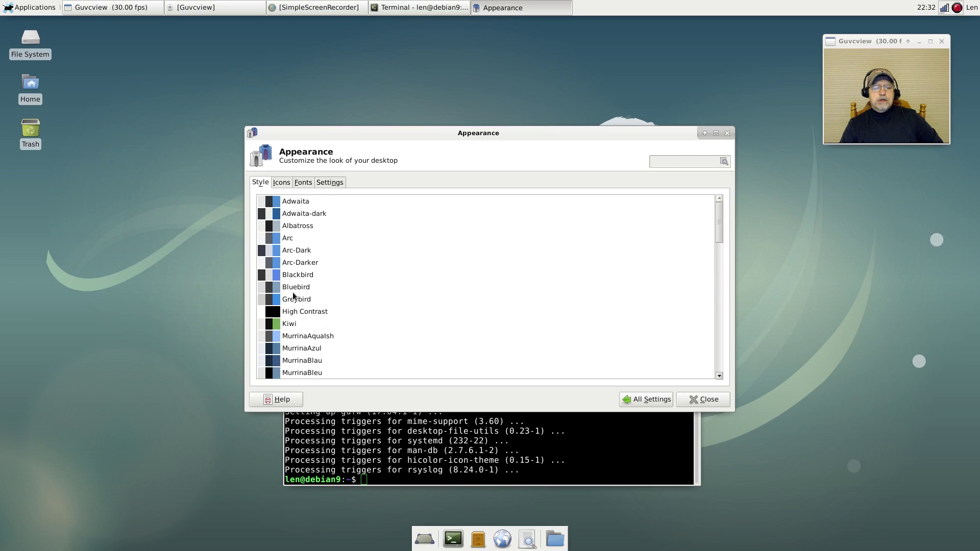
pyautogui.scroll(-10, 296, 299)
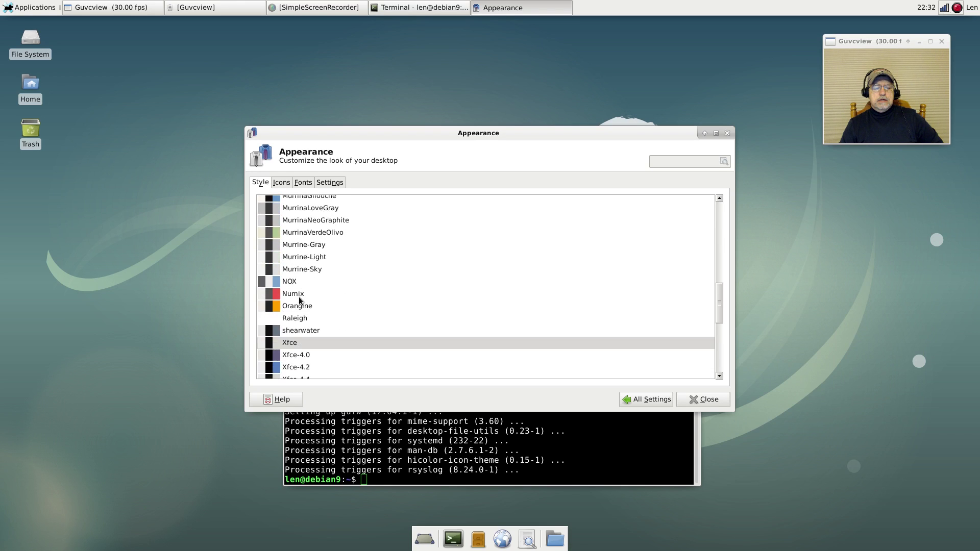
pyautogui.scroll(-2, 299, 300)
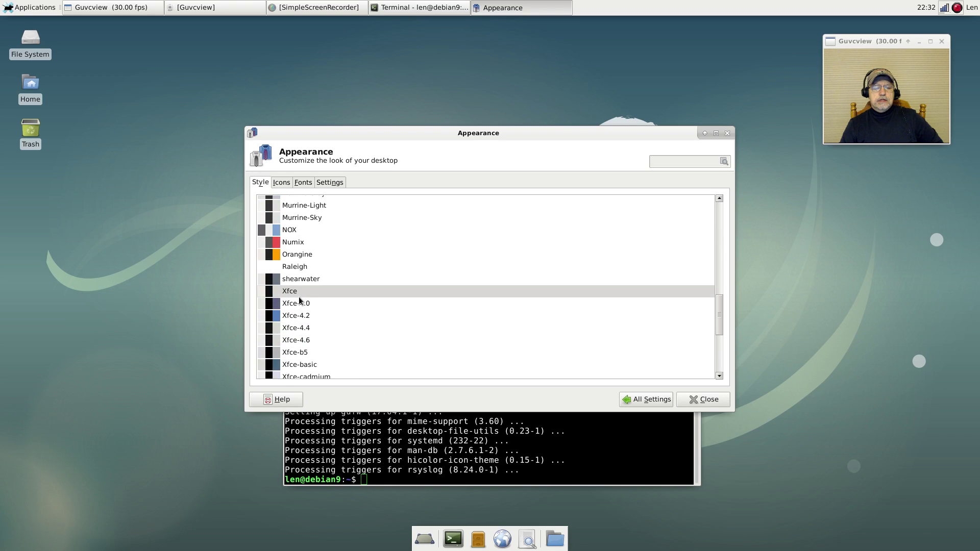
pyautogui.click(293, 243)
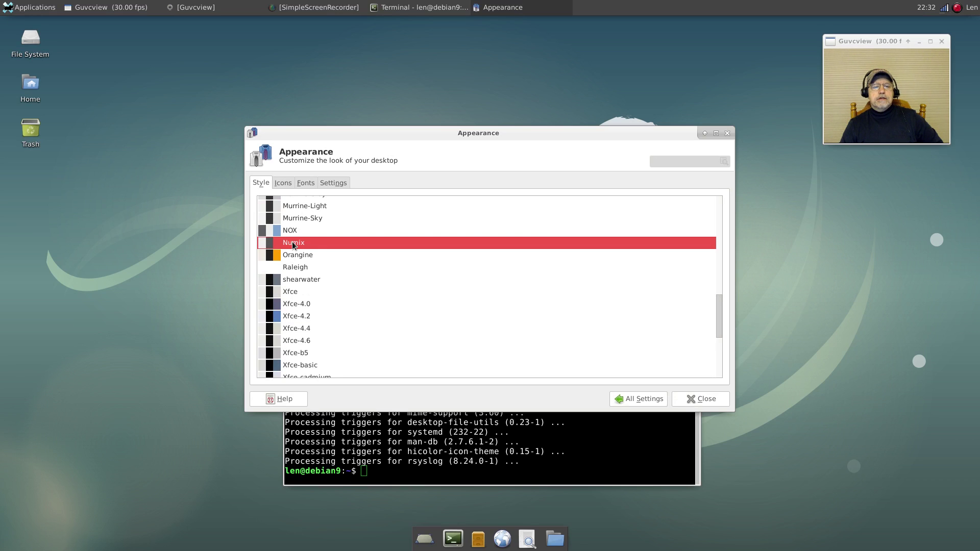
# Switch the icon theme to Faenza-Ambiance
pyautogui.click(282, 184)
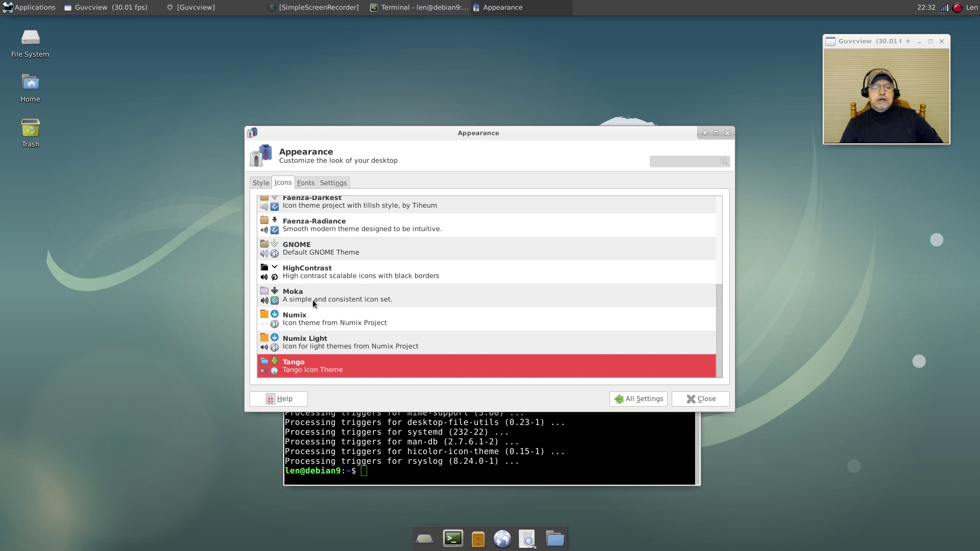
pyautogui.scroll(3, 311, 304)
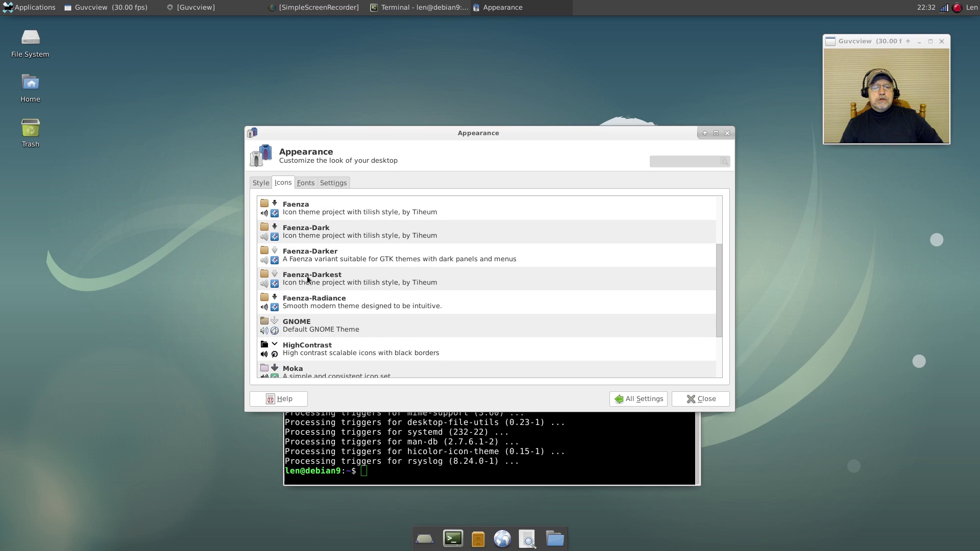
pyautogui.scroll(2, 300, 268)
pyautogui.click(302, 237)
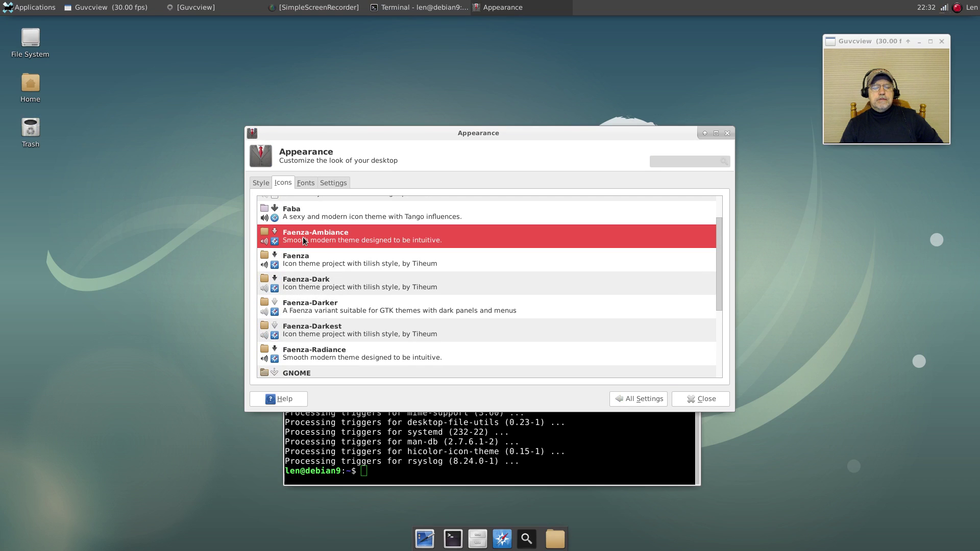
# On the Fonts tab, set hinting to Slight and sub-pixel order to RGB
pyautogui.click(307, 182)
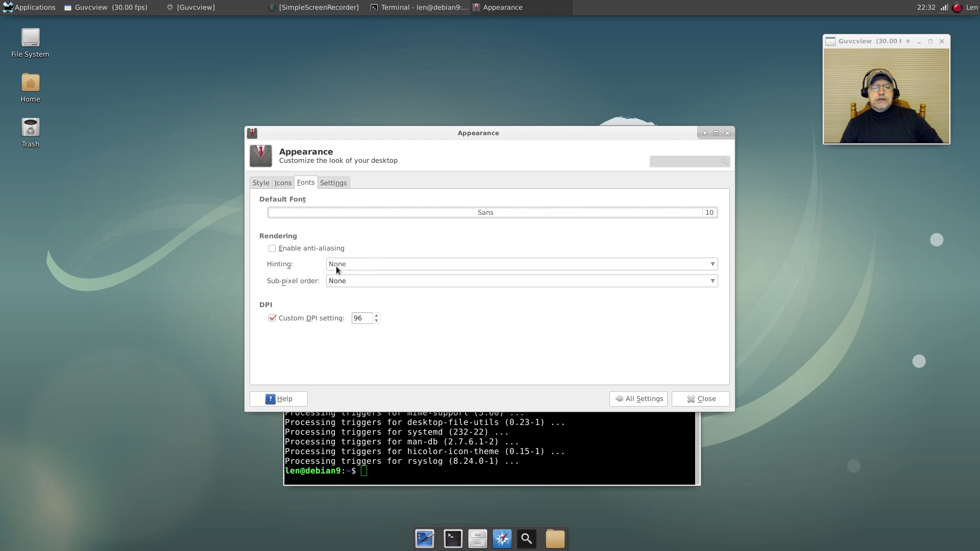
pyautogui.click(271, 247)
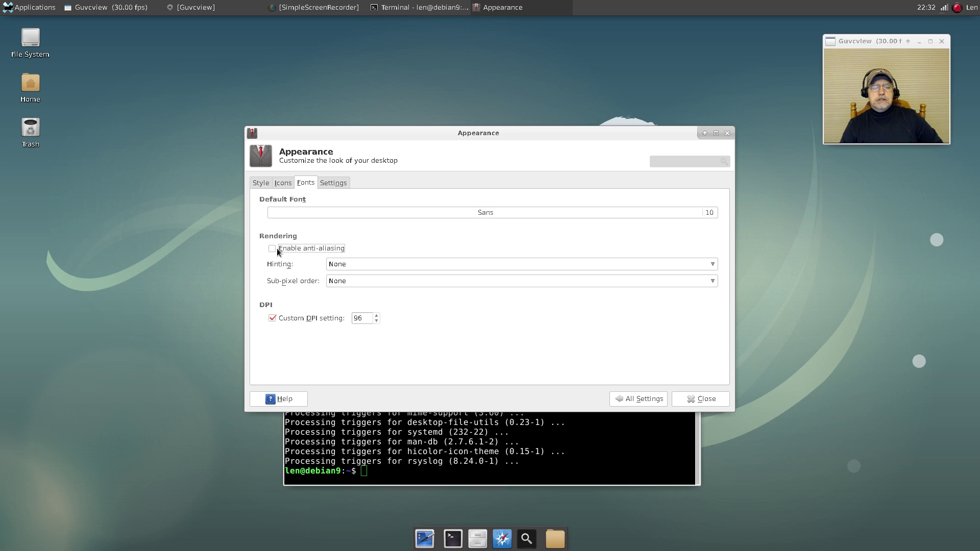
pyautogui.click(346, 264)
pyautogui.click(346, 278)
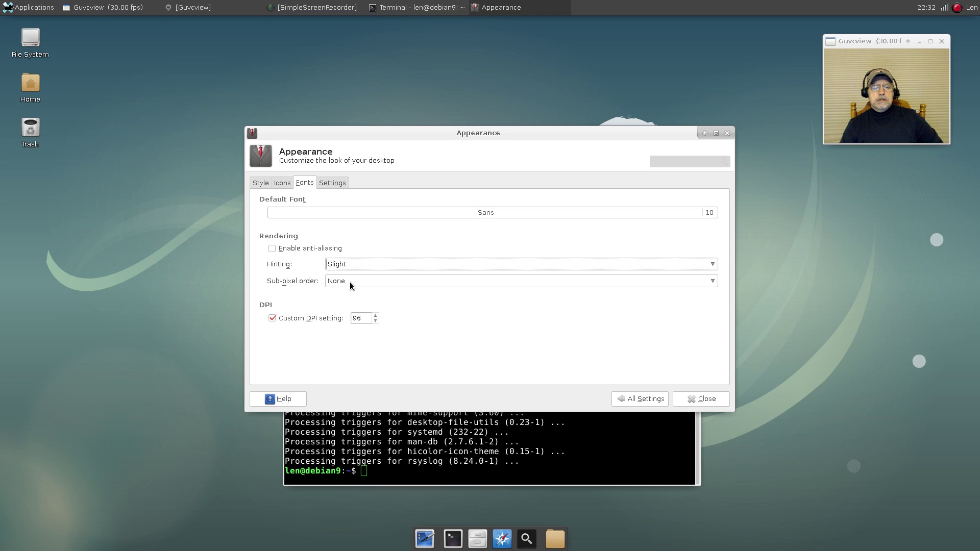
pyautogui.click(350, 282)
pyautogui.click(348, 296)
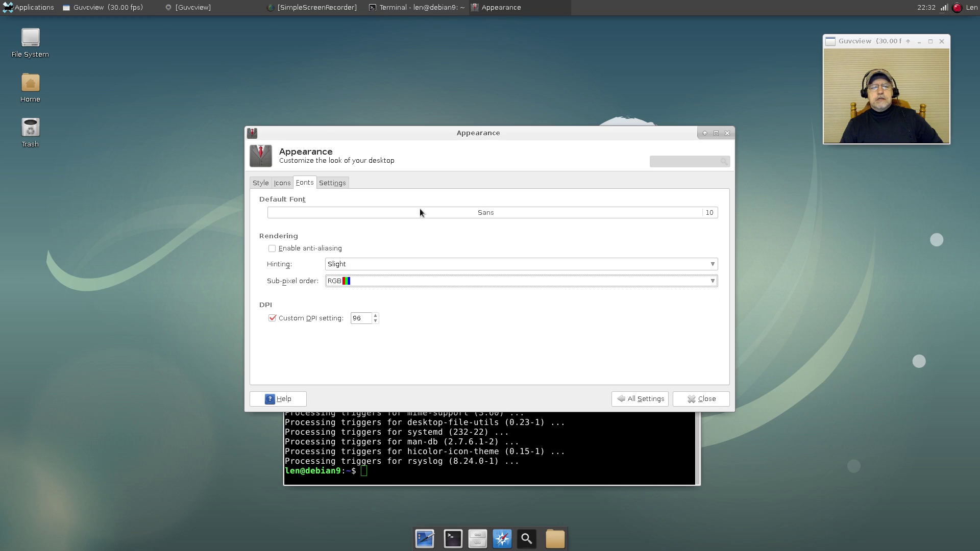
# Pick the DejaVu Sans family in the Default Font chooser
pyautogui.click(485, 215)
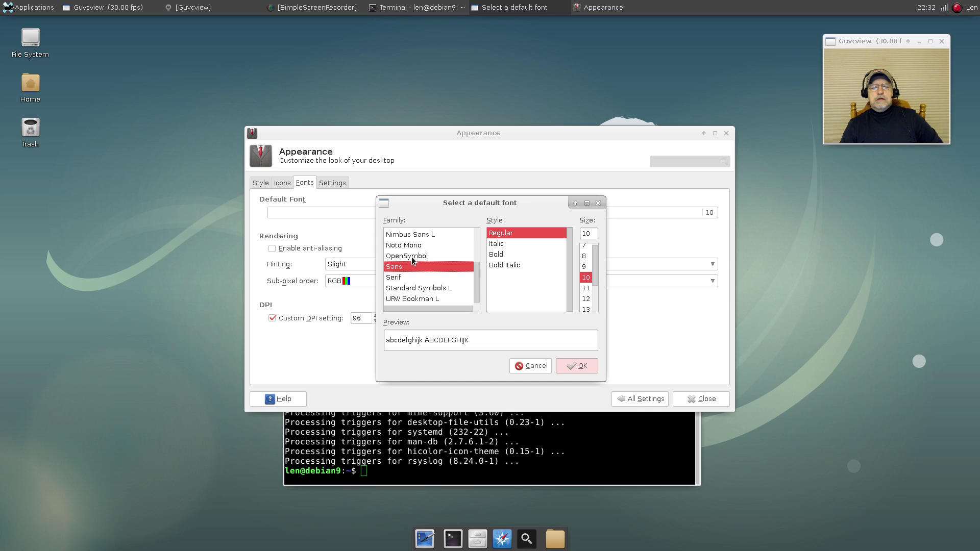
pyautogui.scroll(1, 413, 256)
pyautogui.scroll(3, 417, 256)
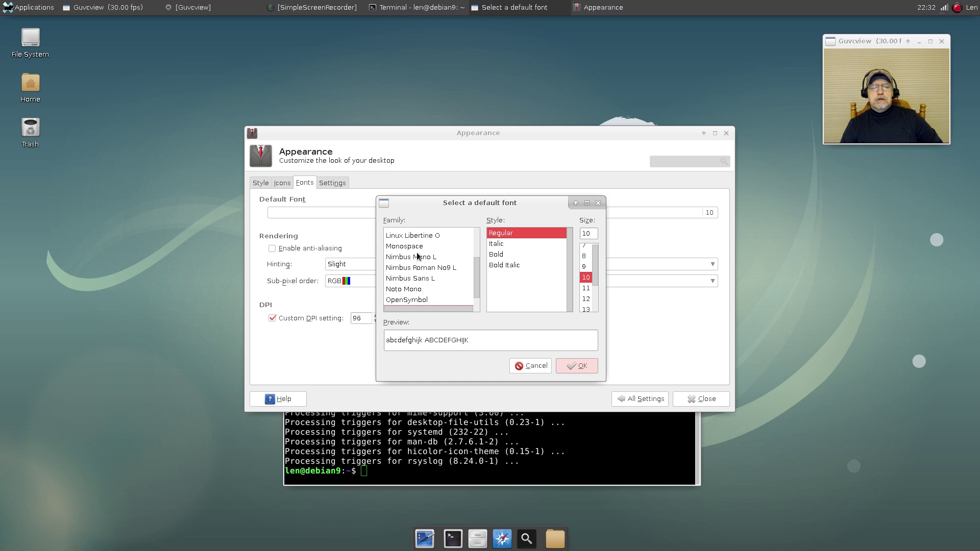
pyautogui.scroll(7, 414, 260)
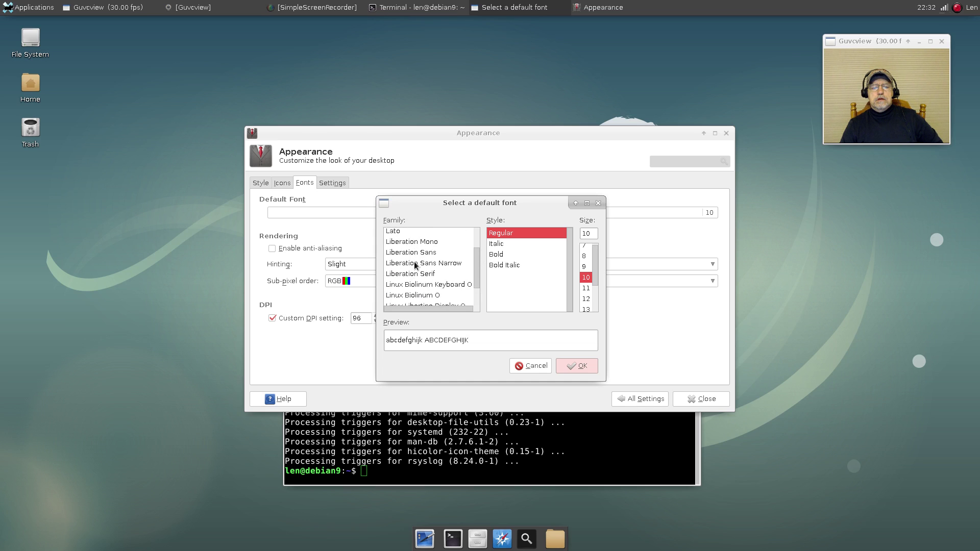
pyautogui.scroll(5, 414, 262)
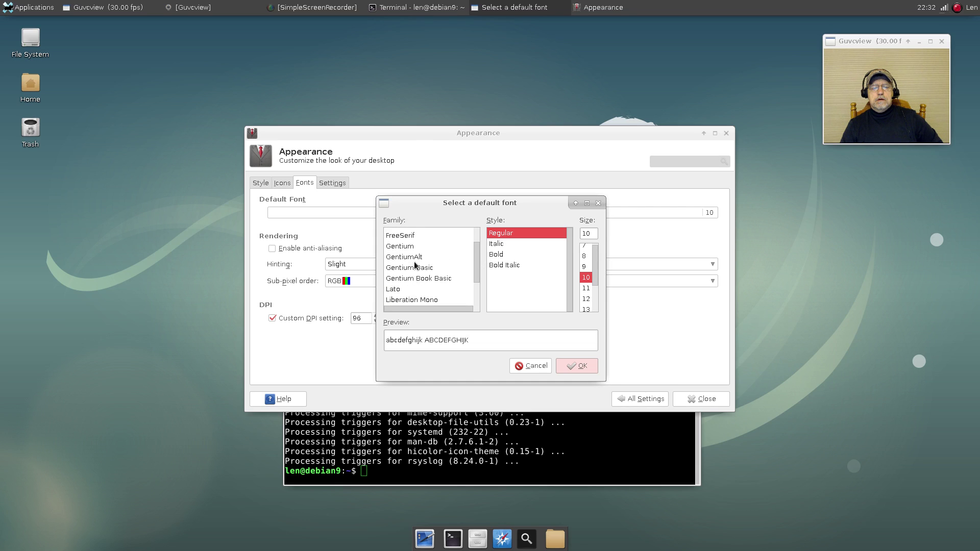
pyautogui.scroll(10, 414, 265)
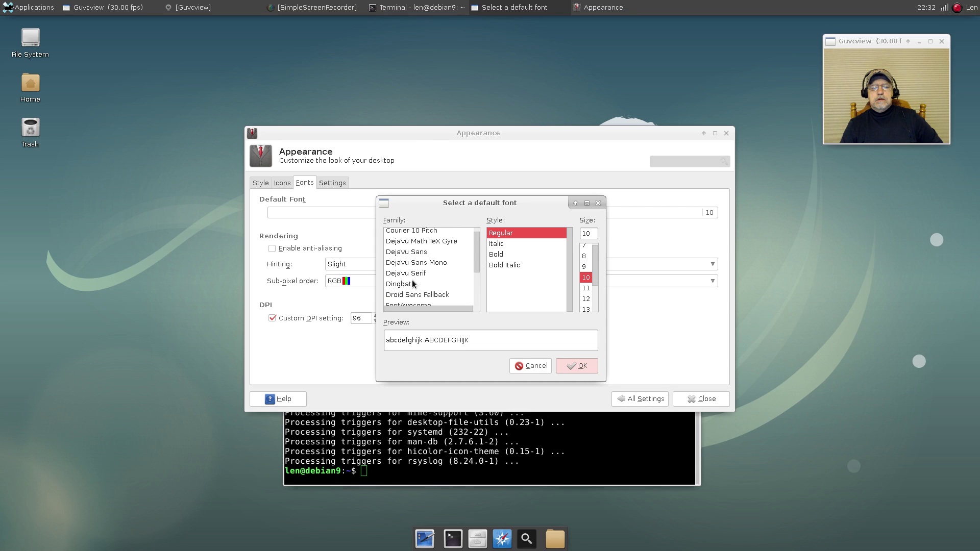
pyautogui.click(409, 252)
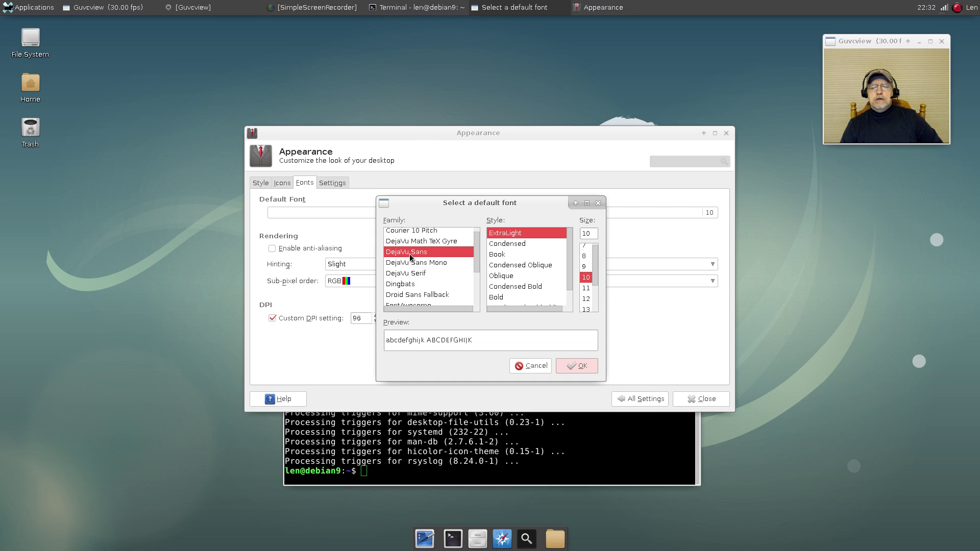
# Set the style to Bold and confirm DejaVu Sans Bold 10 as the default font
pyautogui.click(500, 254)
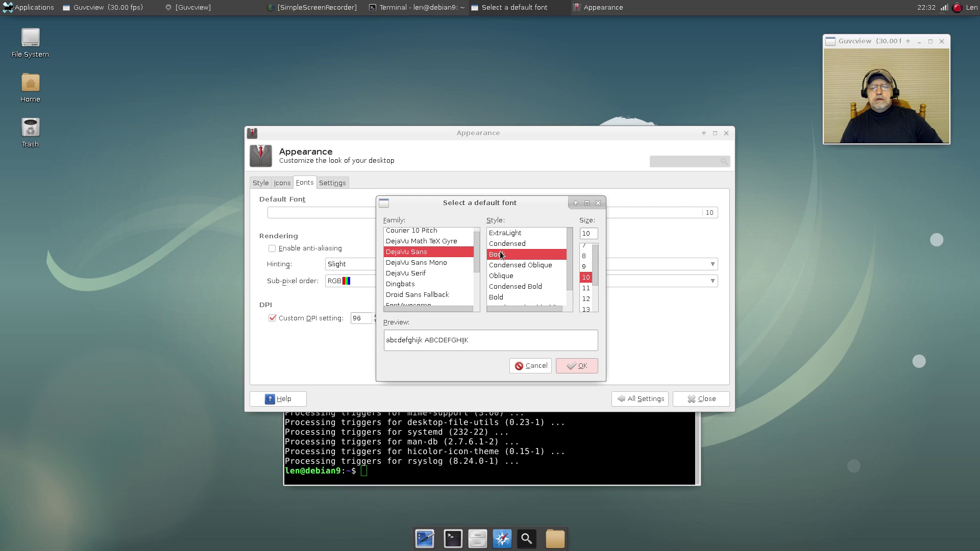
pyautogui.click(506, 233)
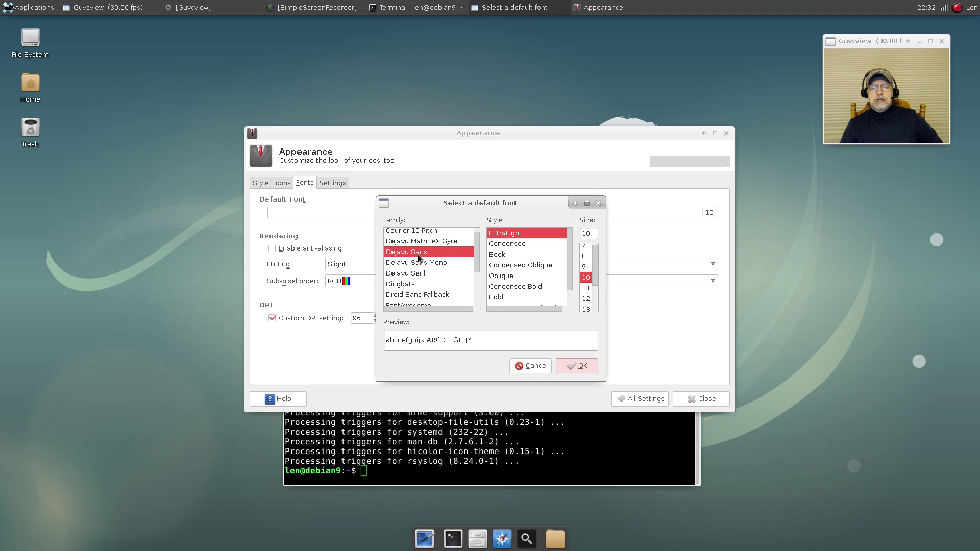
pyautogui.click(502, 255)
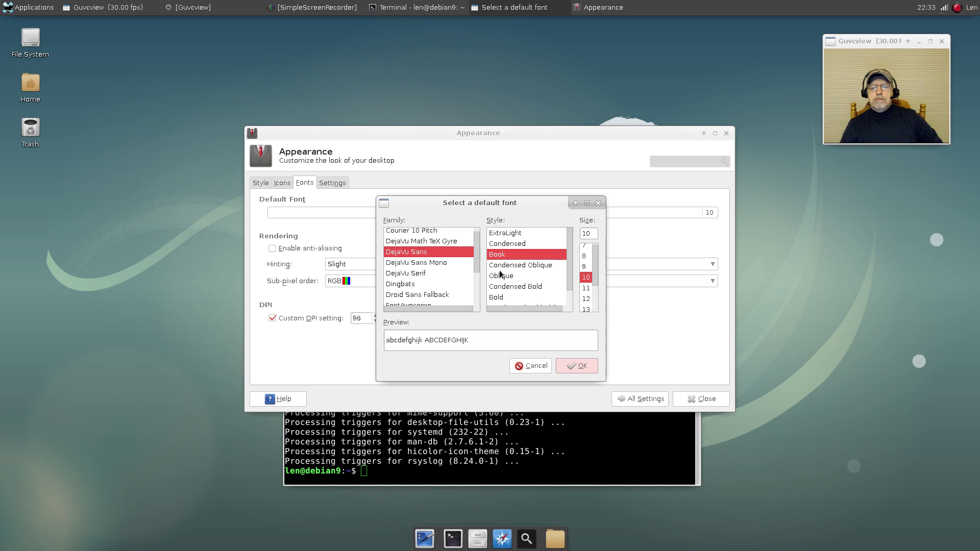
pyautogui.click(498, 295)
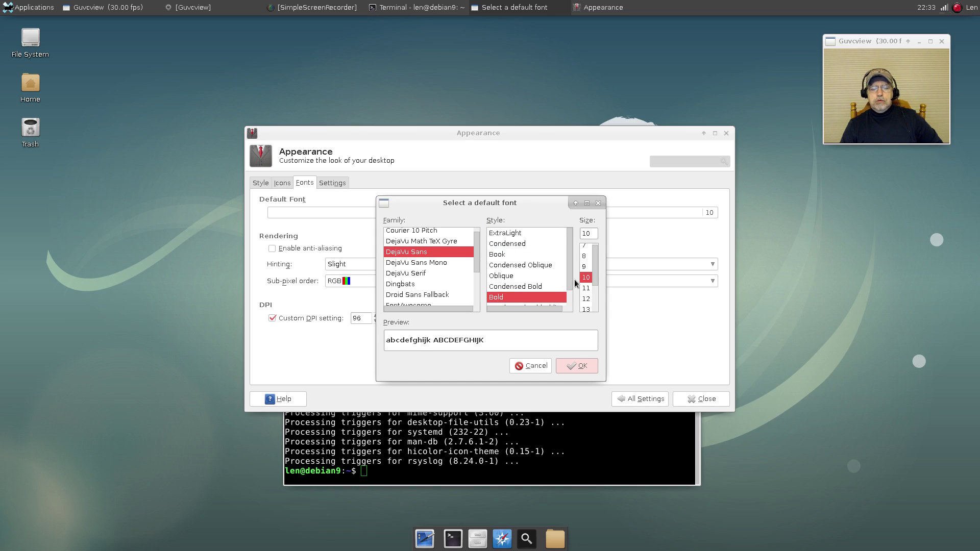
pyautogui.click(579, 365)
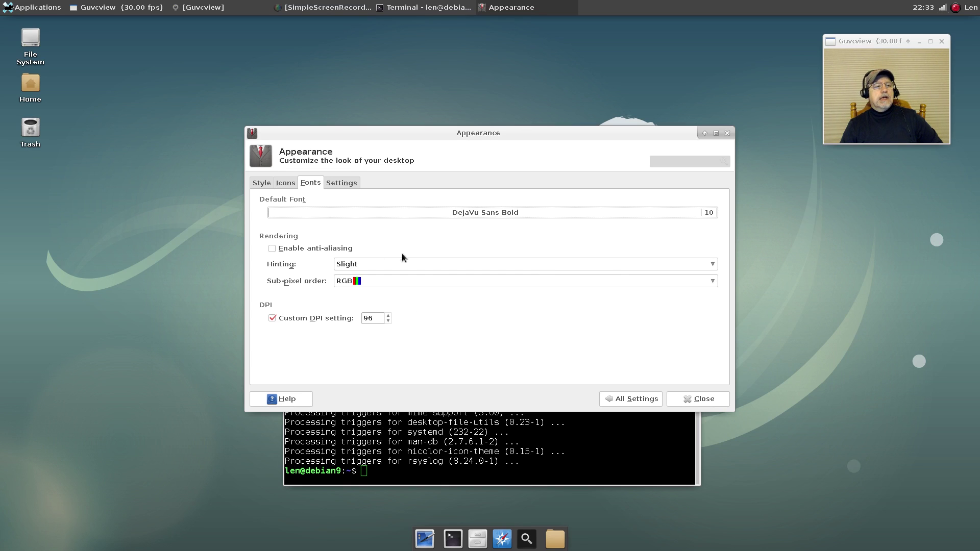
pyautogui.click(344, 183)
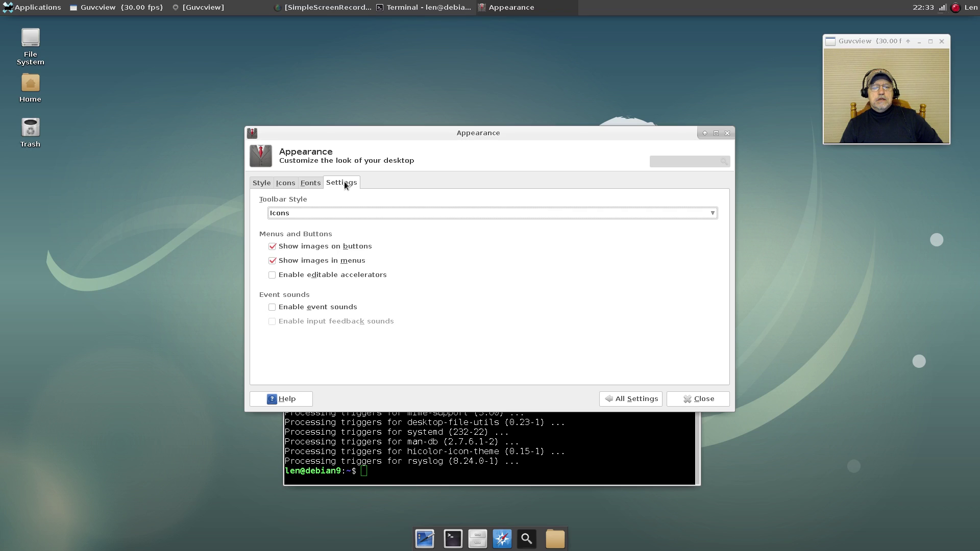
pyautogui.click(313, 182)
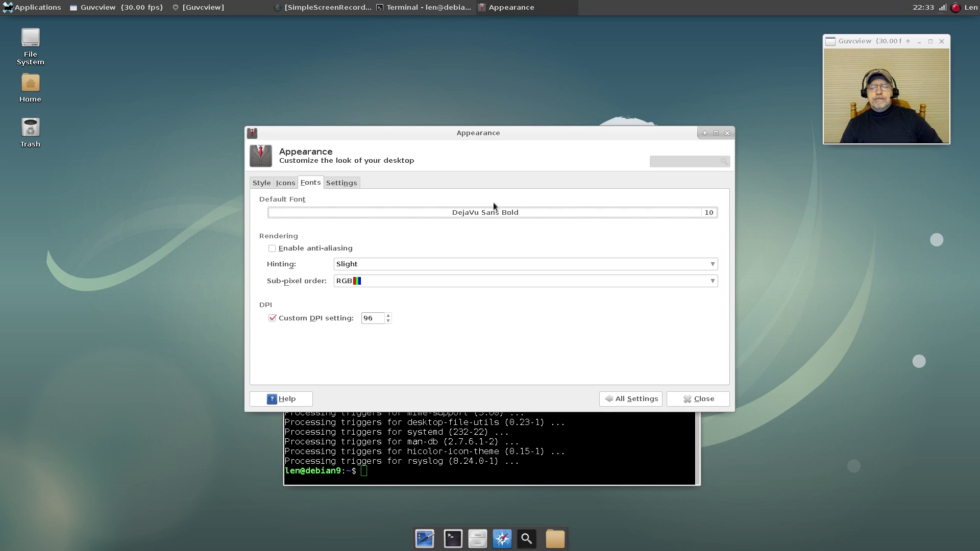
# Close Appearance settings and remove Panel 2 in Panel Preferences
pyautogui.click(701, 398)
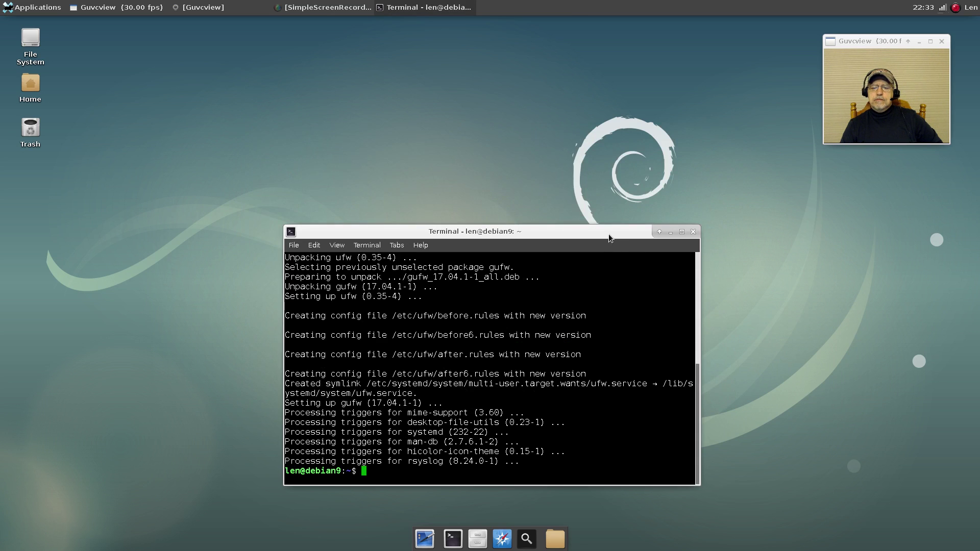
pyautogui.moveTo(608, 235); pyautogui.dragTo(592, 133)
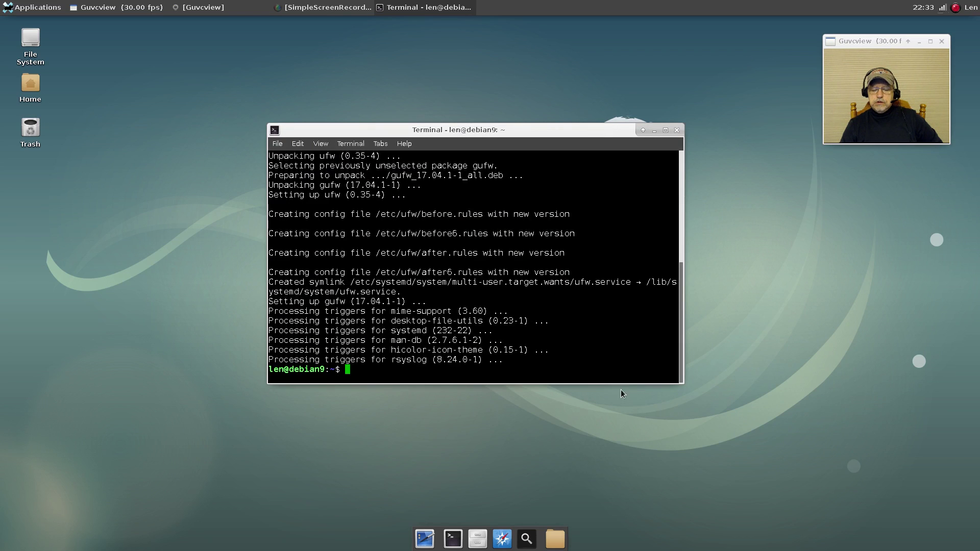
pyautogui.rightClick(542, 543)
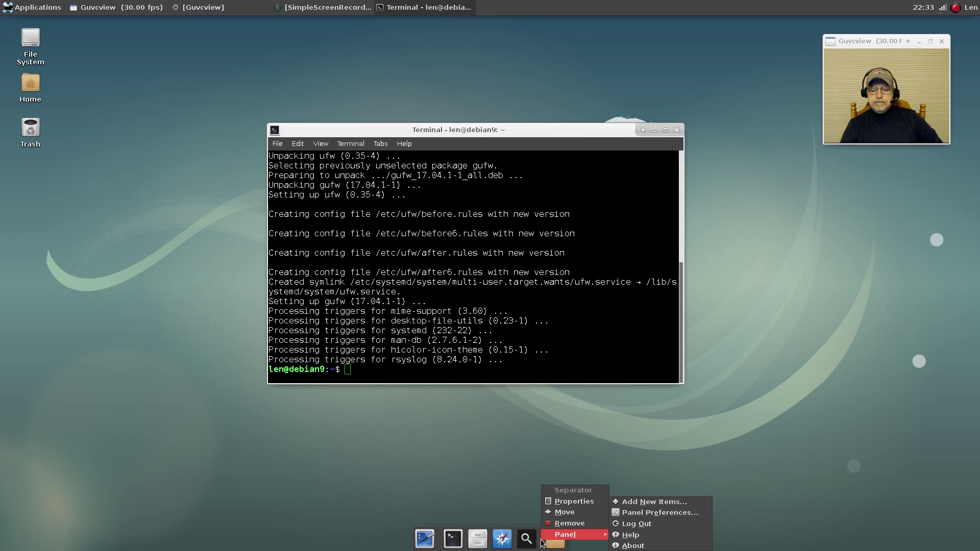
pyautogui.click(631, 512)
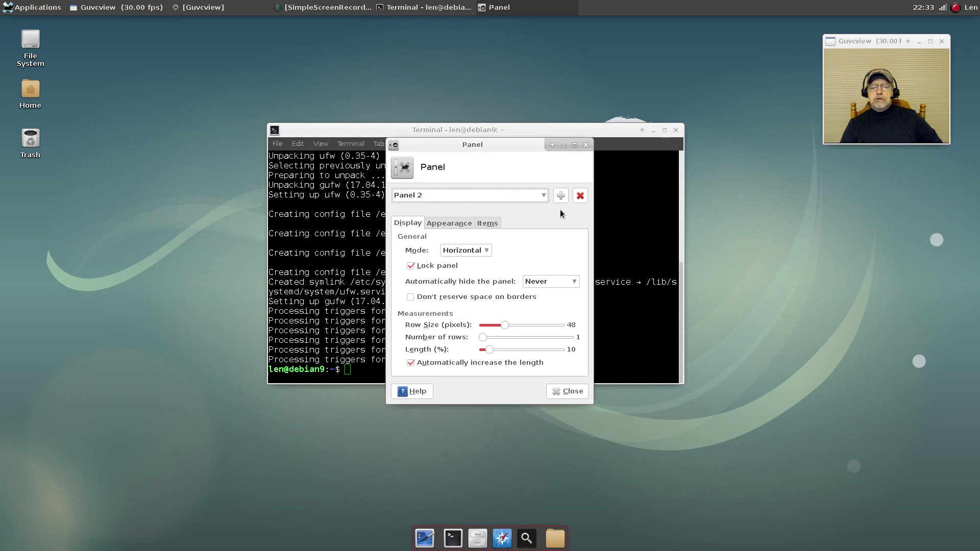
pyautogui.click(580, 199)
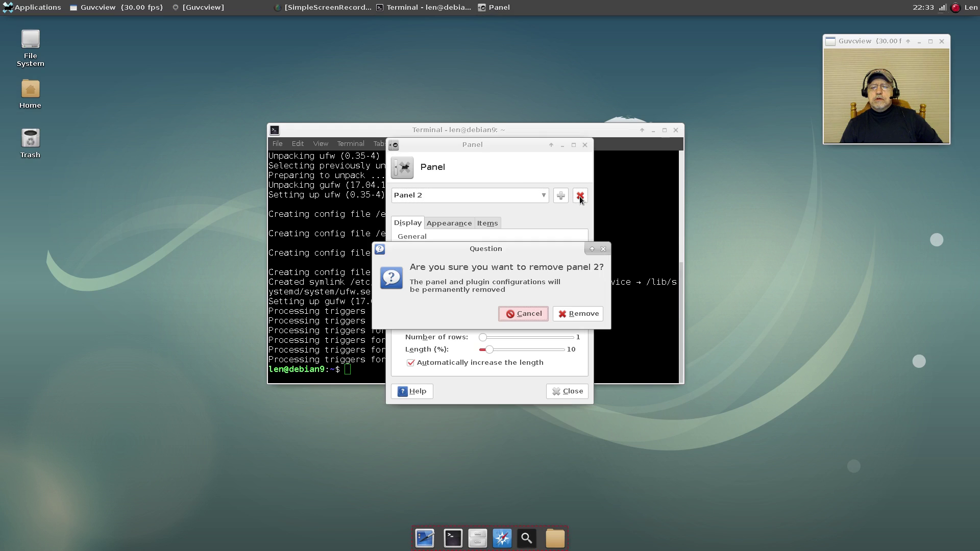
pyautogui.click(581, 315)
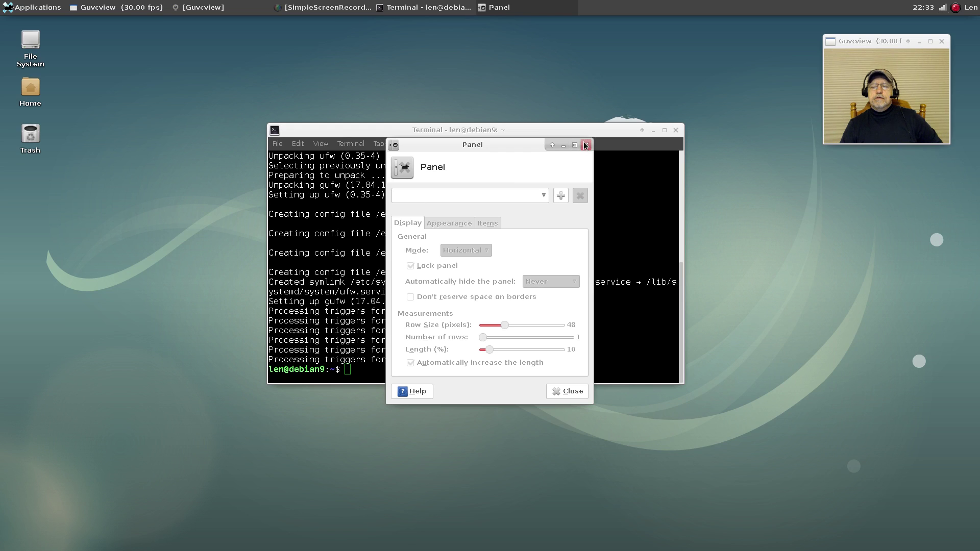
# Unlock Panel 1, move it to the bottom screen edge, relock it, and close the terminal
pyautogui.click(542, 196)
pyautogui.click(543, 195)
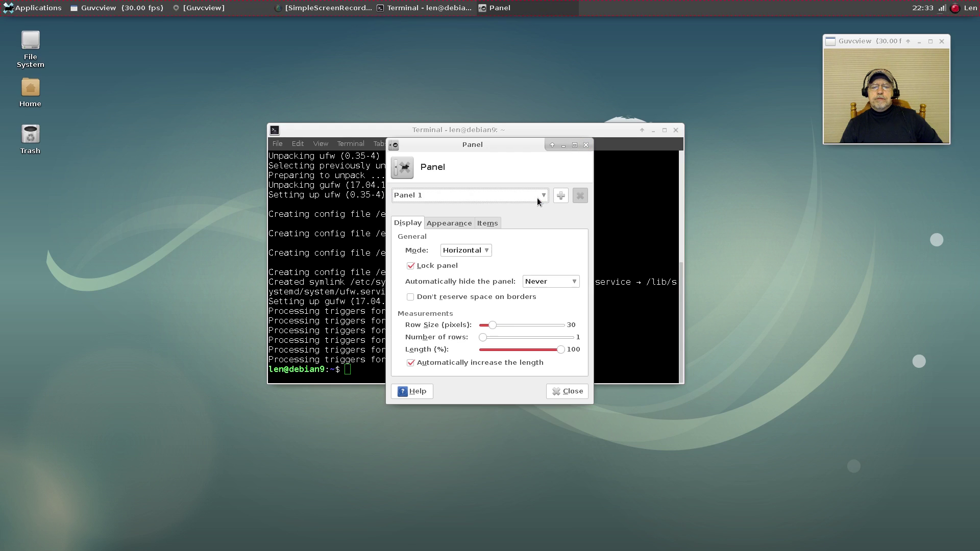
pyautogui.click(410, 266)
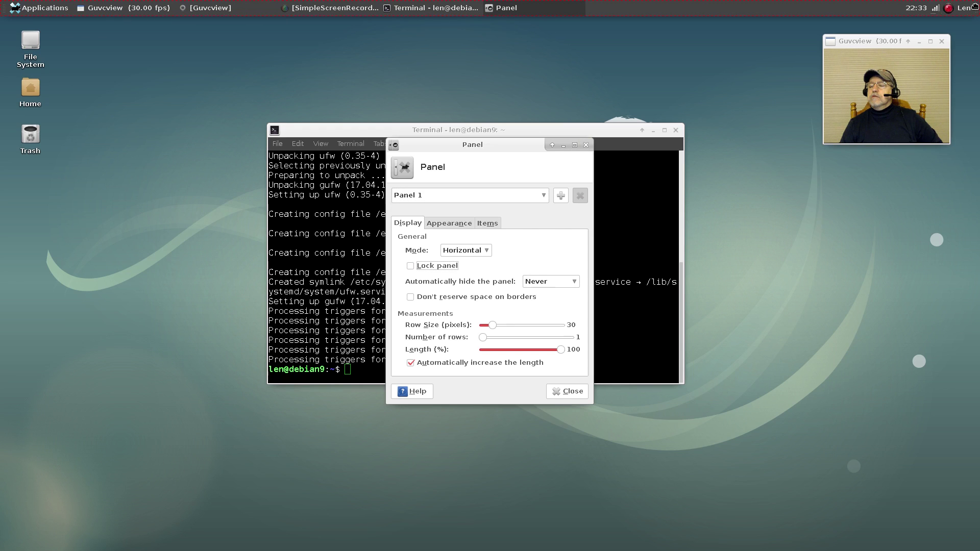
pyautogui.moveTo(974, 6); pyautogui.dragTo(975, 543)
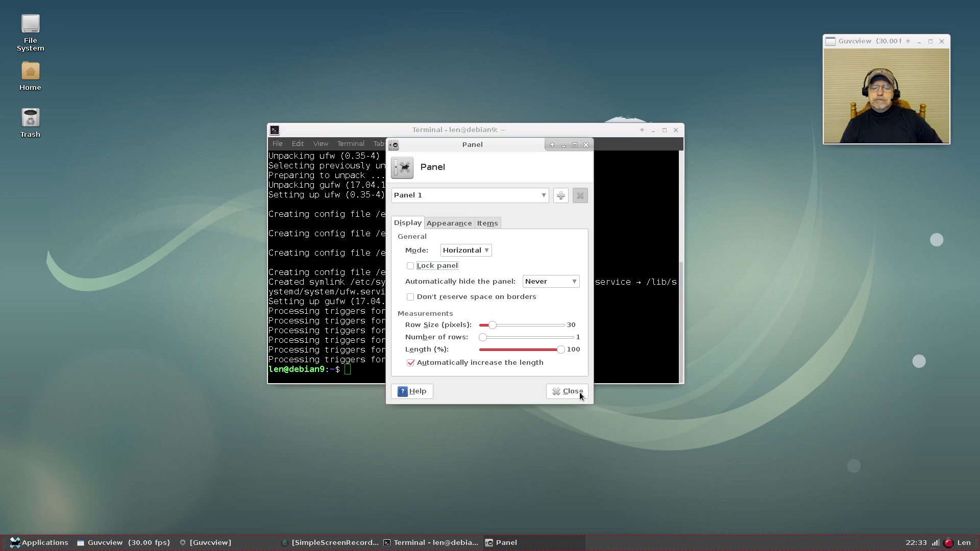
pyautogui.click(411, 266)
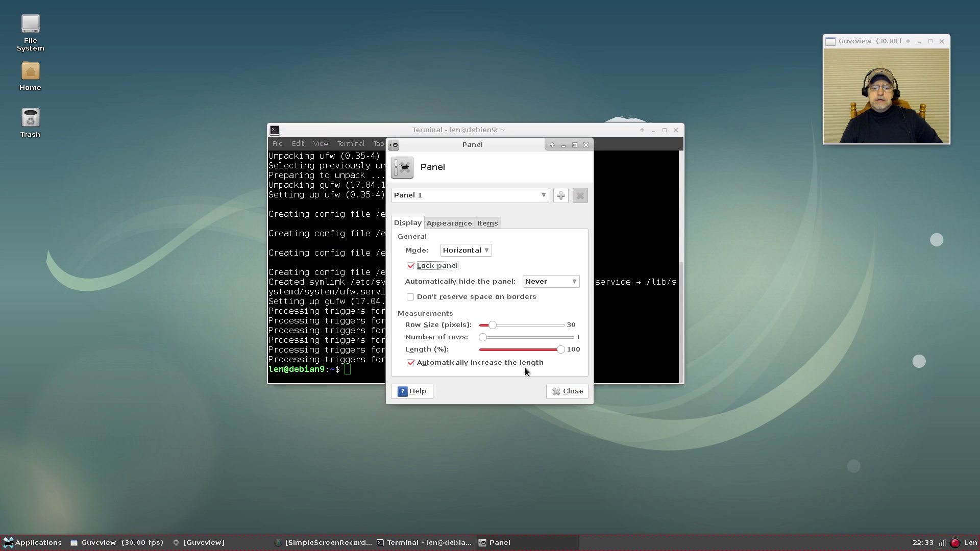
pyautogui.click(555, 390)
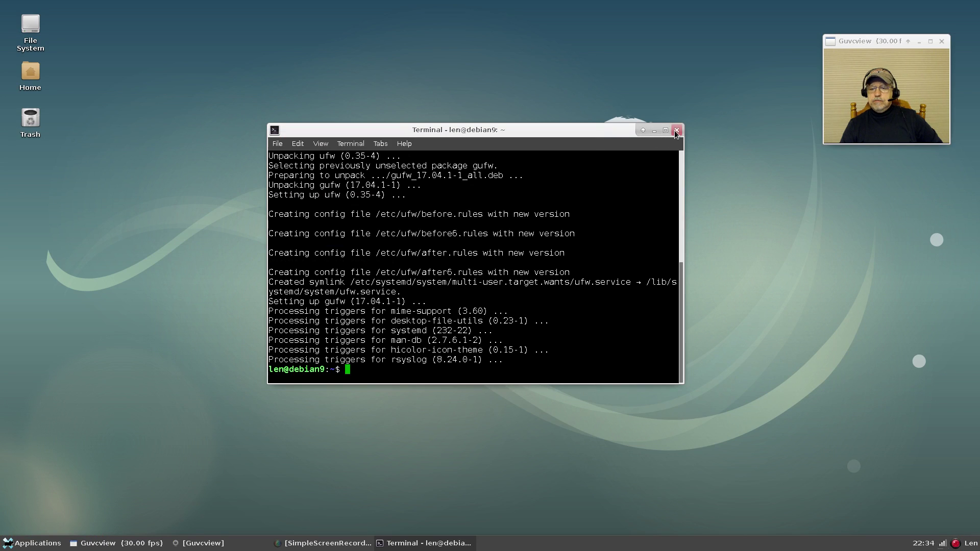
pyautogui.click(676, 131)
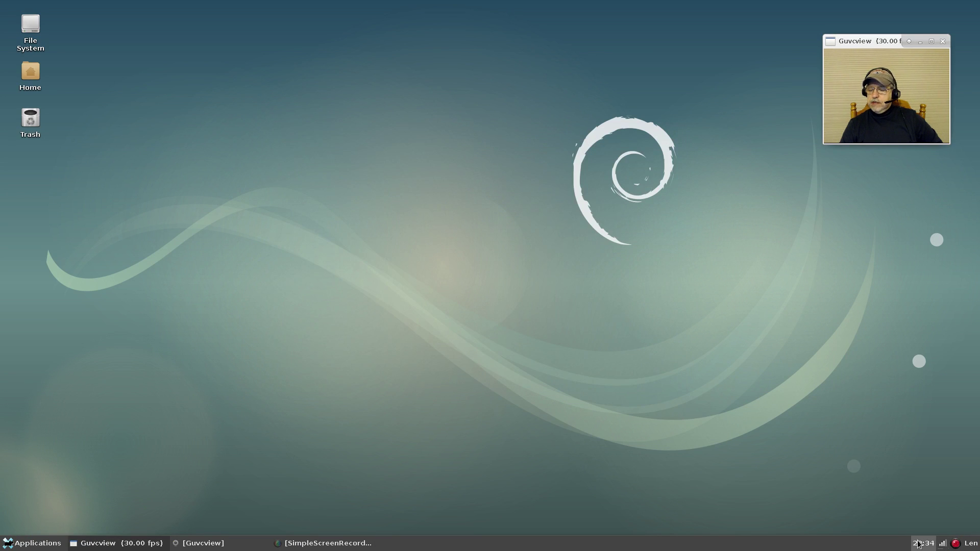
# Browse Thunar to GeneralLinux on the SSDfiles drive, then open and close LinuxCLIformat
pyautogui.doubleClick(27, 71)
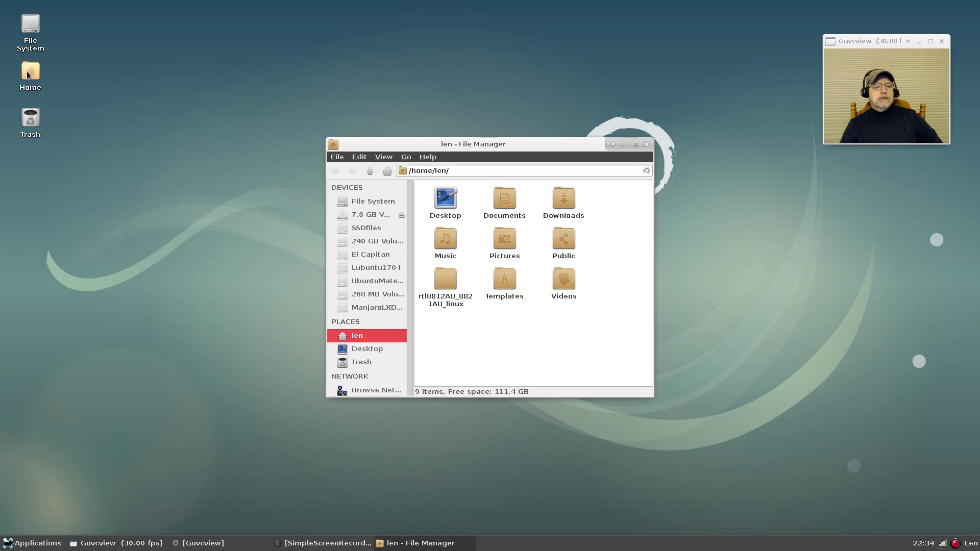
pyautogui.moveTo(439, 142); pyautogui.dragTo(268, 100)
pyautogui.click(200, 187)
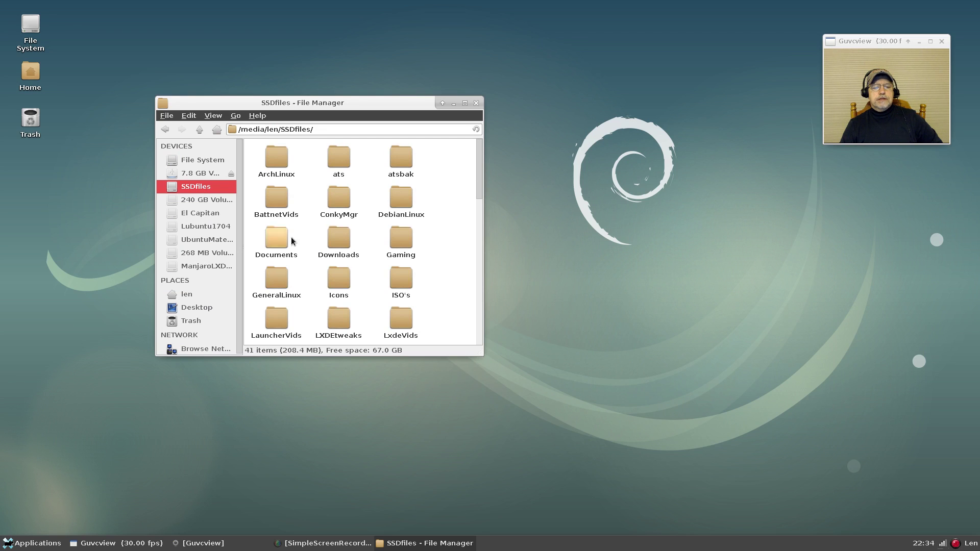
pyautogui.doubleClick(275, 280)
pyautogui.scroll(-3, 364, 275)
pyautogui.scroll(-4, 364, 276)
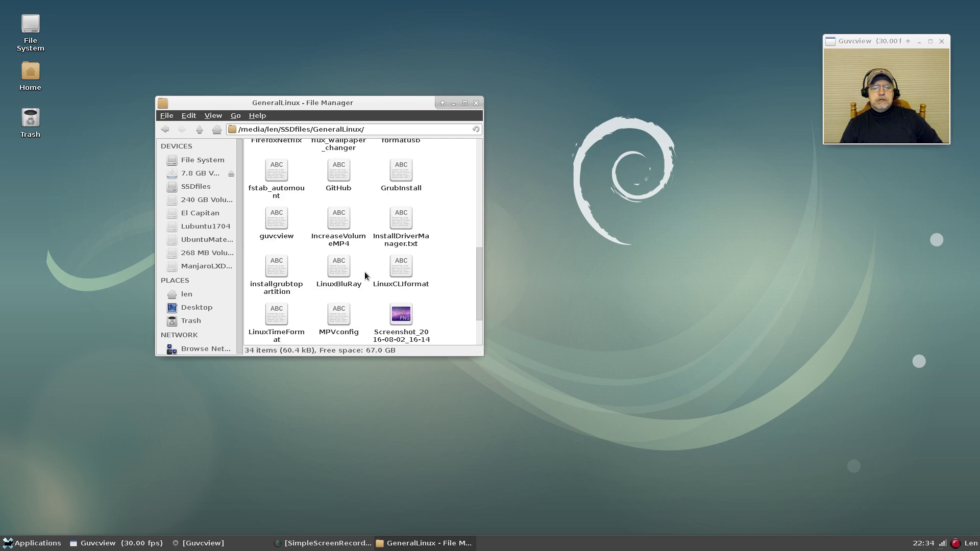
pyautogui.doubleClick(401, 243)
pyautogui.click(635, 163)
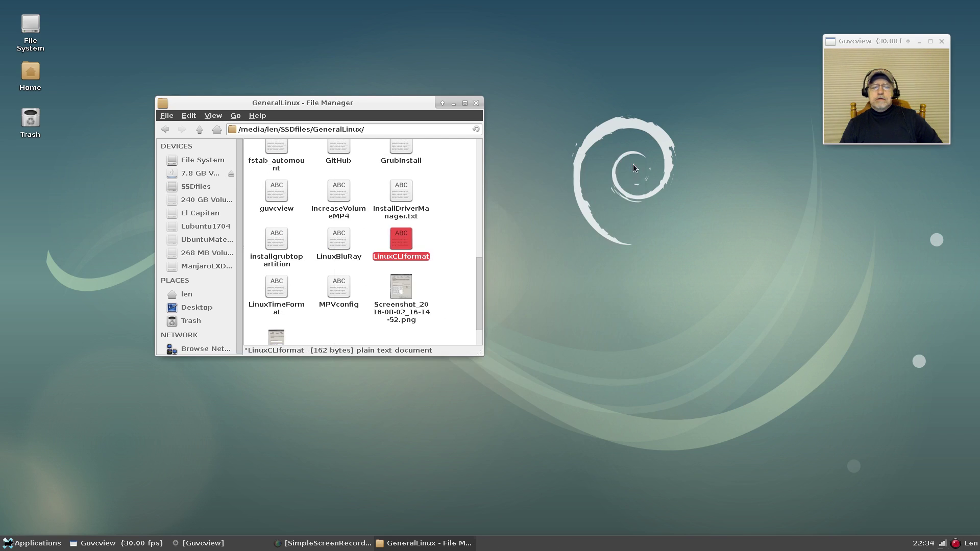
# Open LinuxTimeFormat and copy the Best Format string %a %h %d %l:%M %p
pyautogui.doubleClick(284, 299)
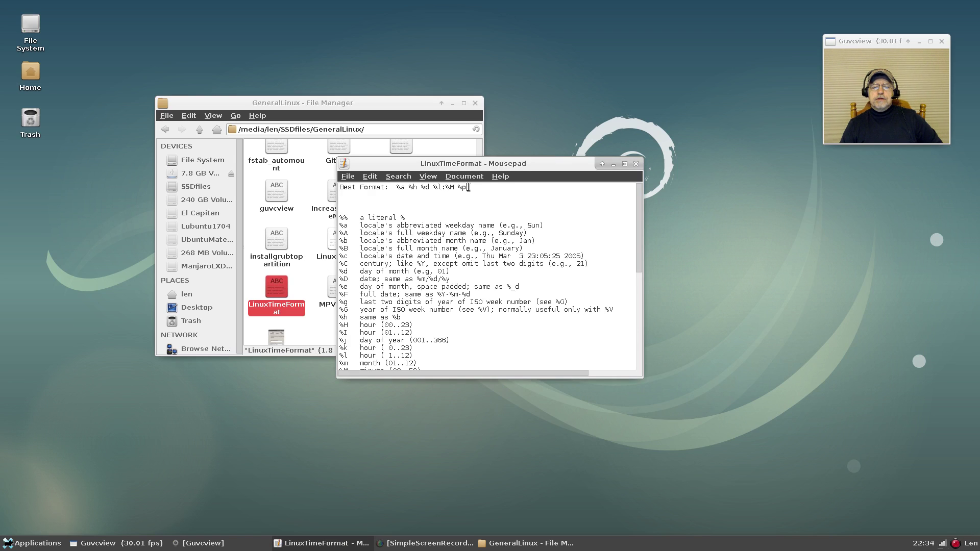
pyautogui.moveTo(468, 188); pyautogui.dragTo(400, 186)
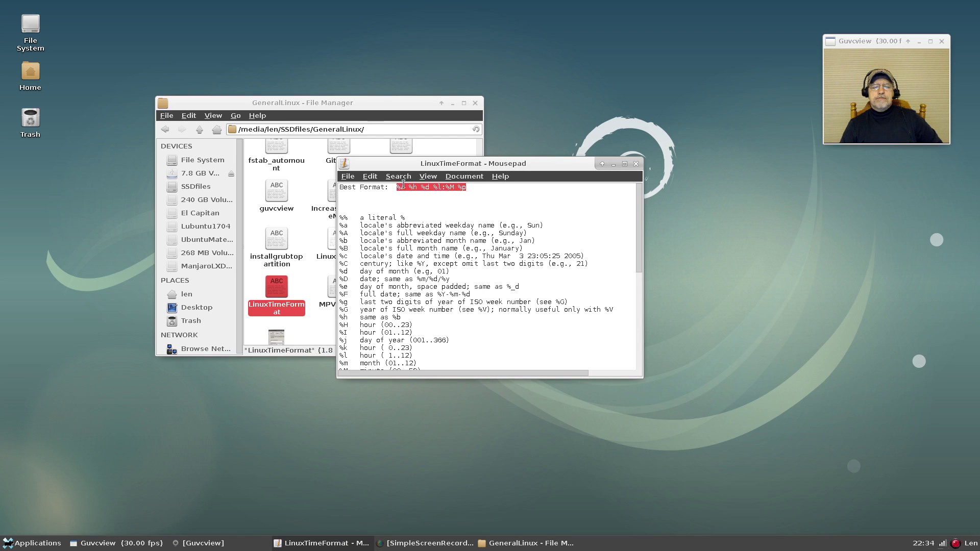
pyautogui.rightClick(412, 188)
pyautogui.click(431, 222)
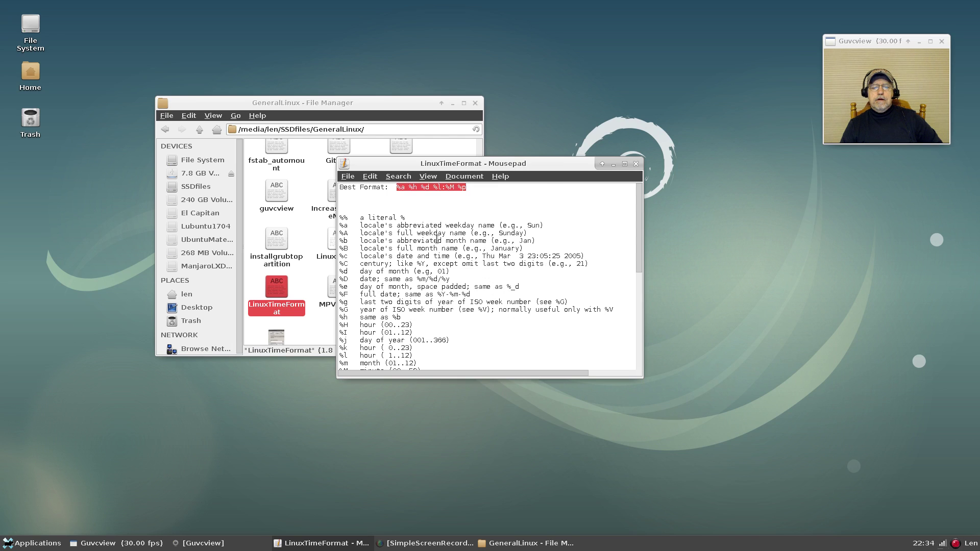
# Give the panel clock a Custom Format, pasting %a %h %d %l:%M %p over %R
pyautogui.rightClick(928, 544)
pyautogui.click(890, 504)
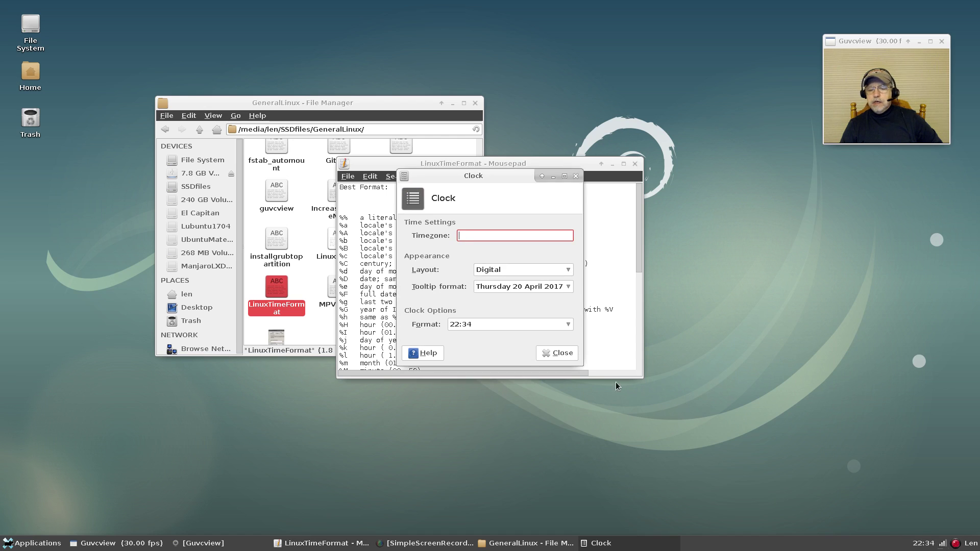
pyautogui.click(482, 326)
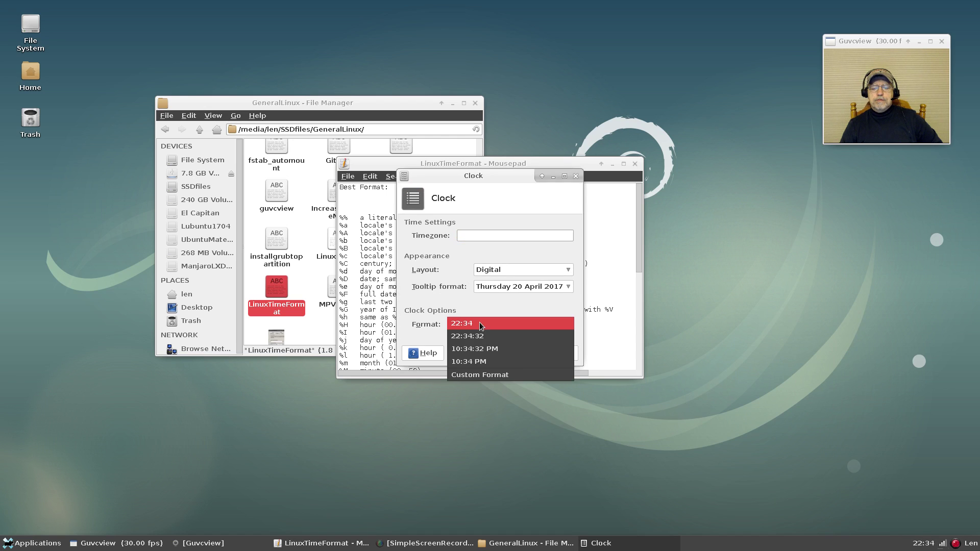
pyautogui.click(478, 375)
pyautogui.moveTo(464, 342); pyautogui.dragTo(447, 342)
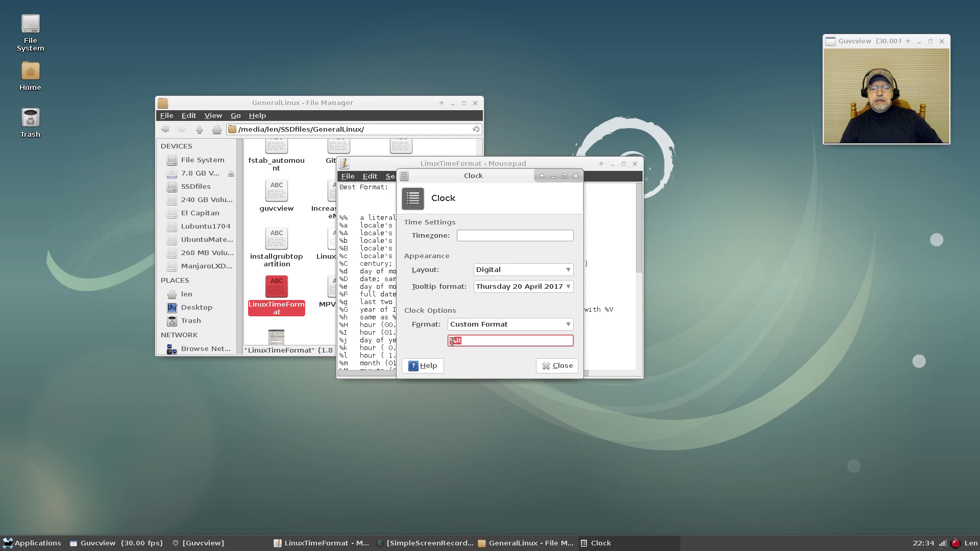
pyautogui.rightClick(451, 341)
pyautogui.click(465, 370)
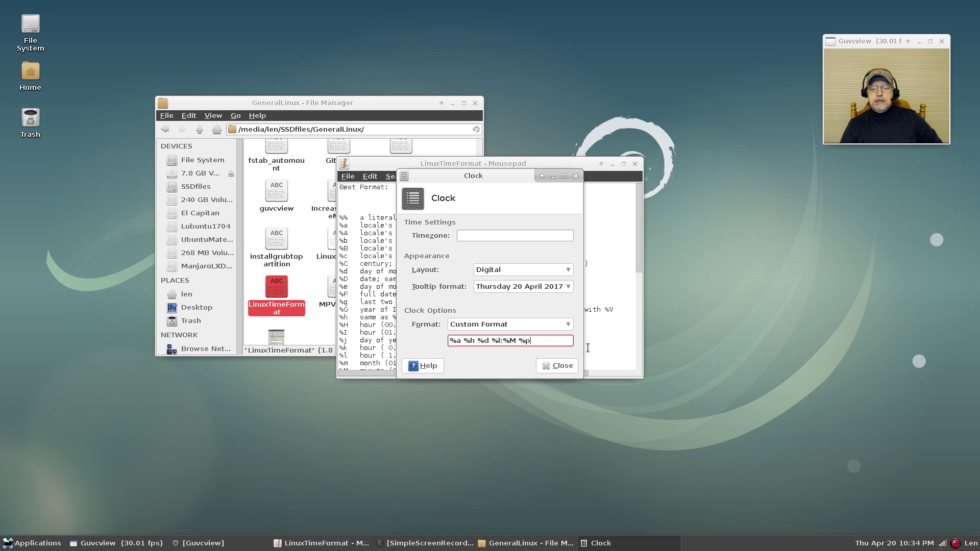
pyautogui.click(568, 366)
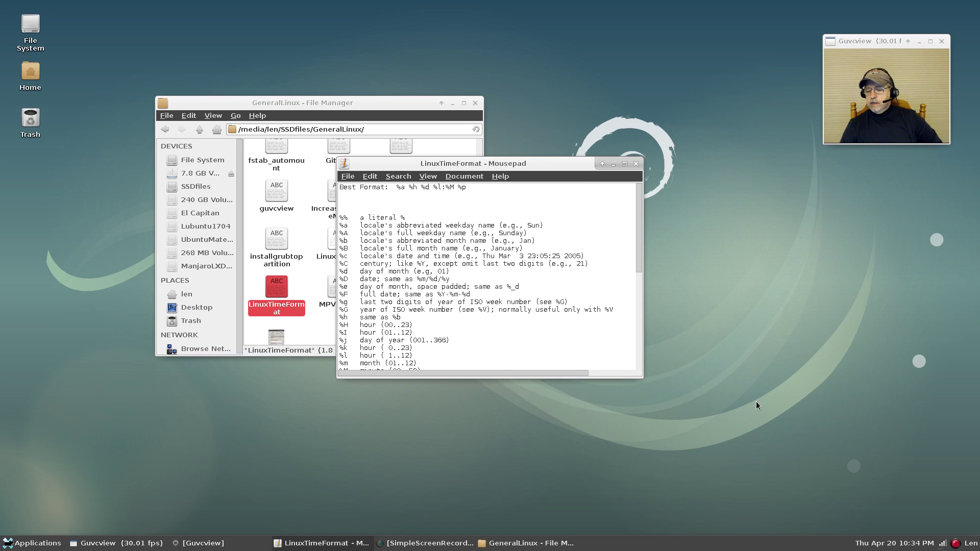
# Close the LinuxTimeFormat Mousepad window and the GeneralLinux Thunar window
pyautogui.click(636, 164)
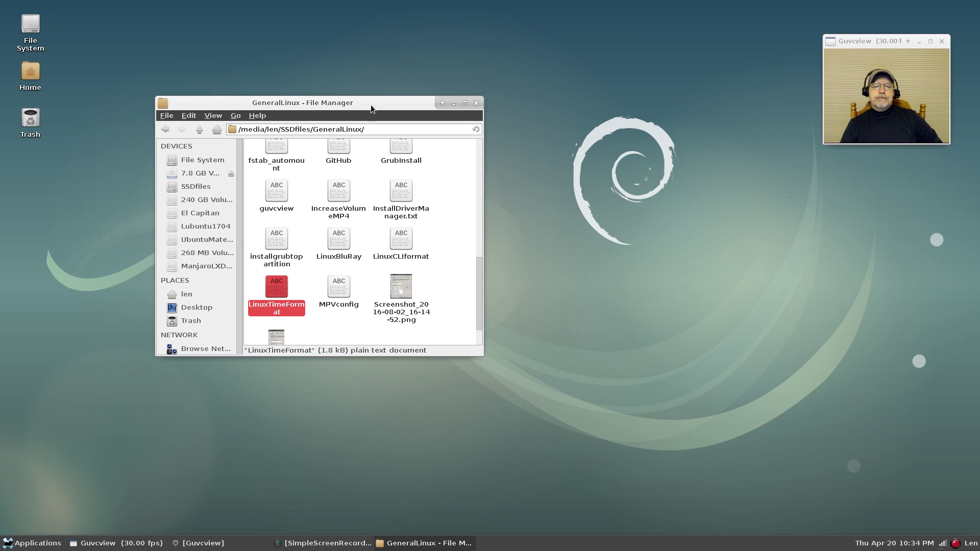
pyautogui.click(476, 102)
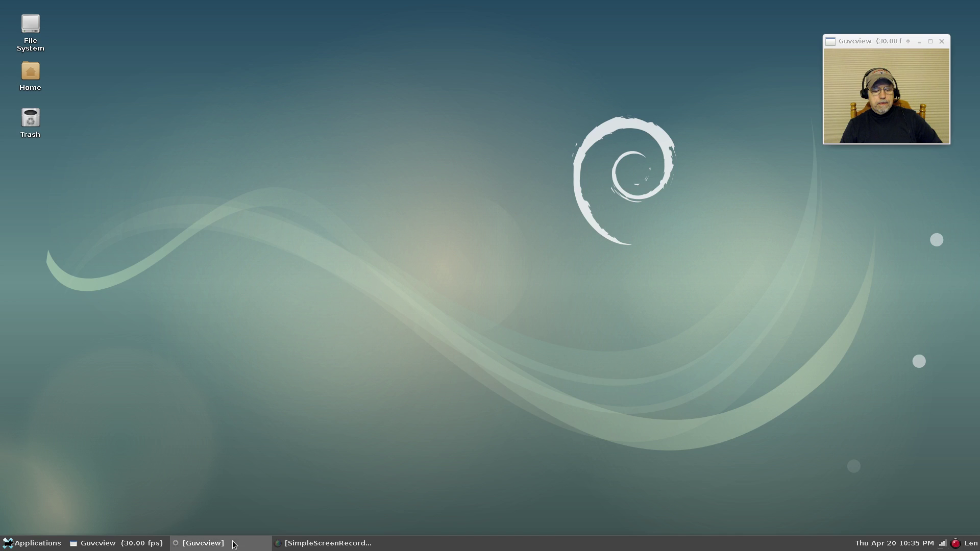
# Uncheck Show button title in the Applications Menu button's properties, leaving only its icon
pyautogui.click(45, 544)
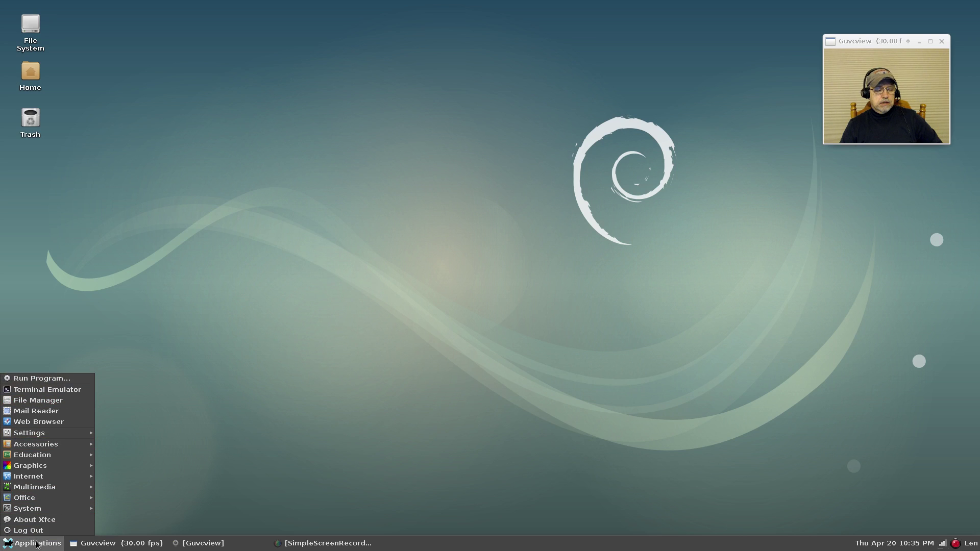
pyautogui.click(161, 438)
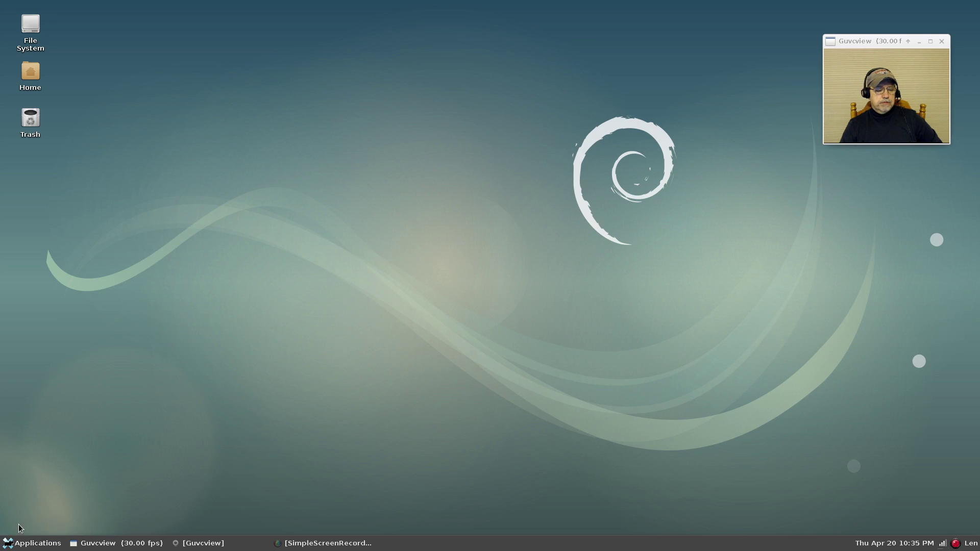
pyautogui.rightClick(19, 543)
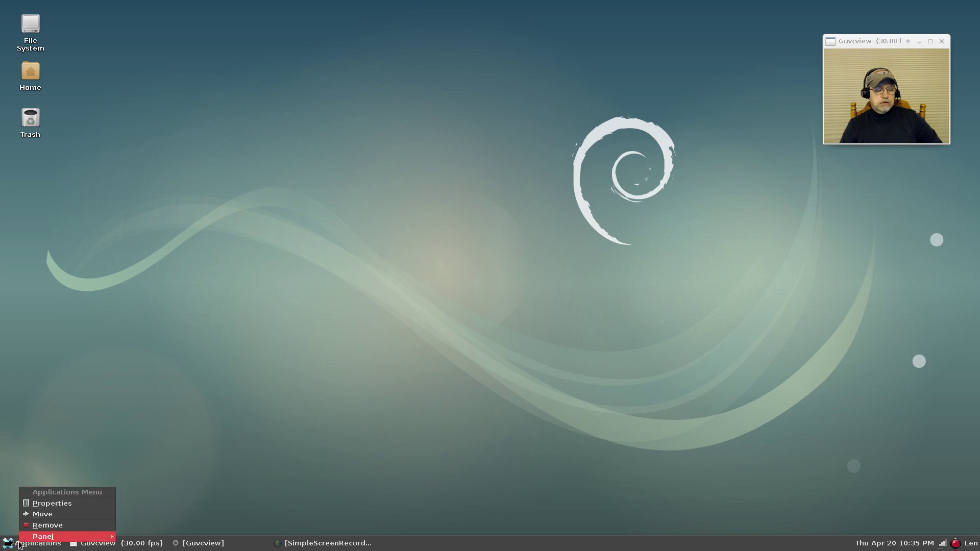
pyautogui.click(46, 505)
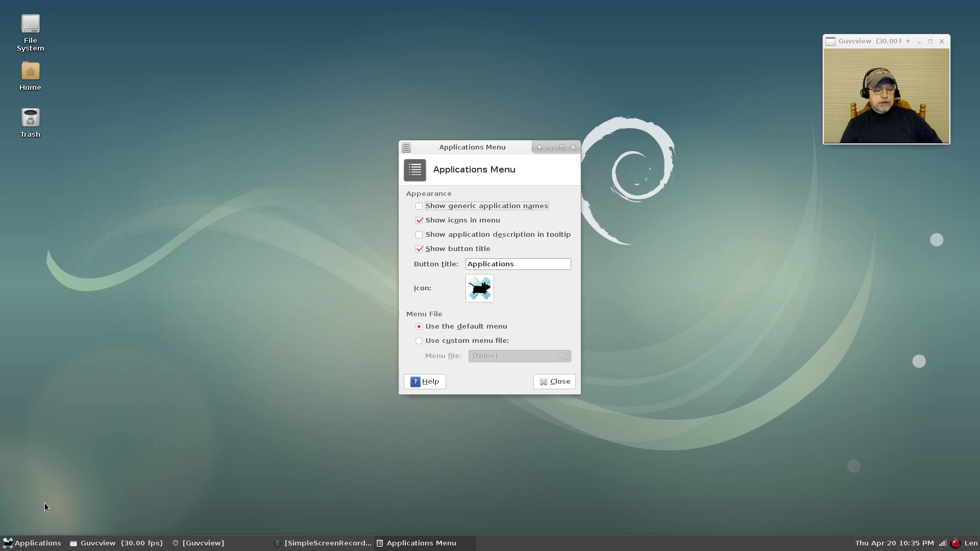
pyautogui.click(420, 249)
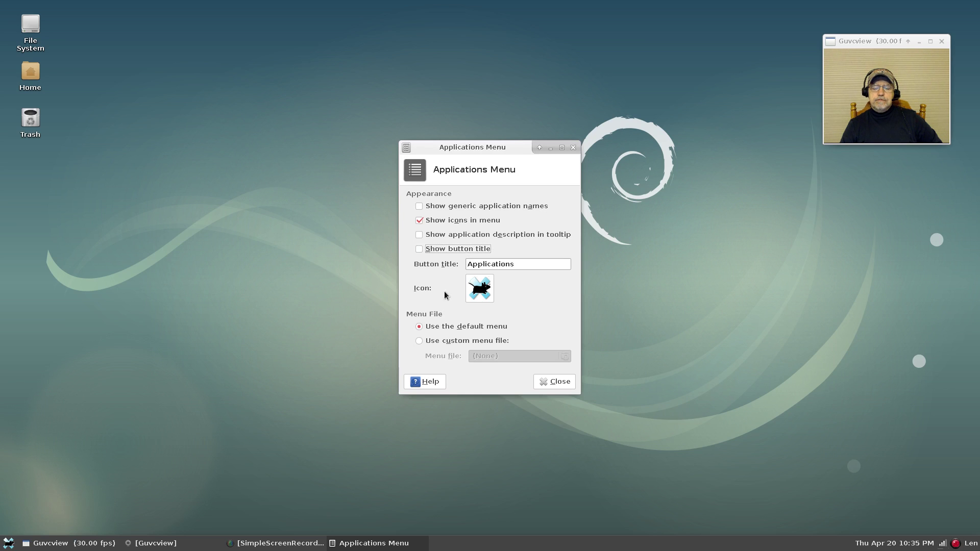
pyautogui.rightClick(273, 426)
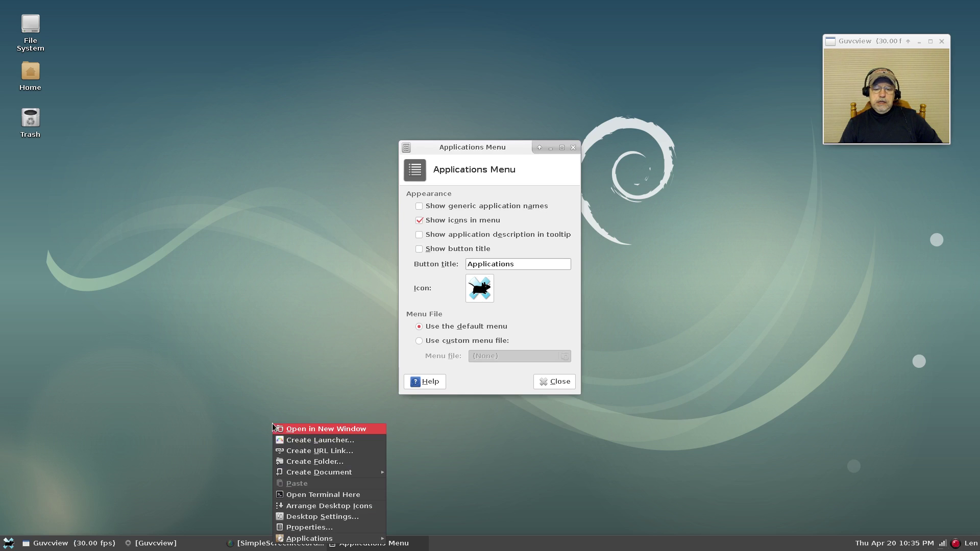
pyautogui.click(267, 377)
pyautogui.click(556, 382)
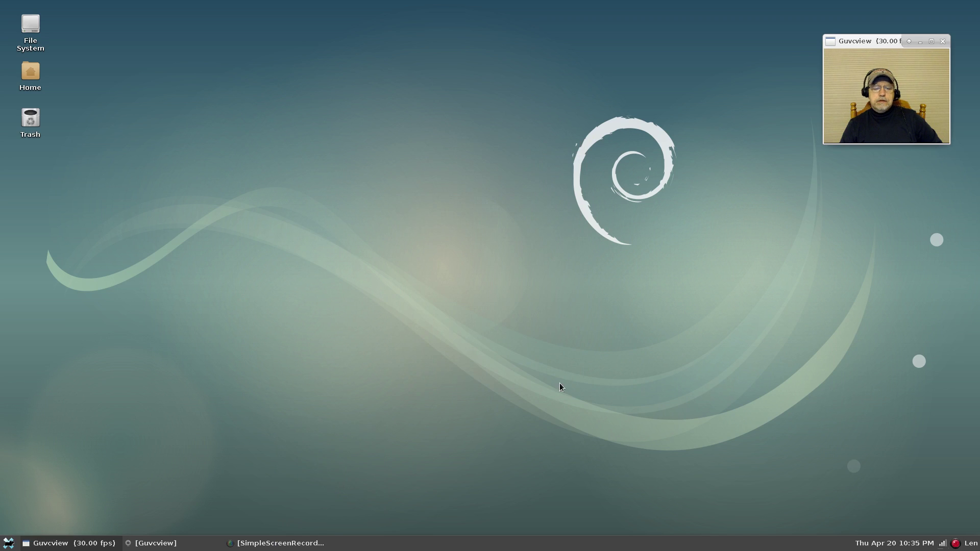
# Move the Applications Menu button to the panel's far right
pyautogui.rightClick(10, 545)
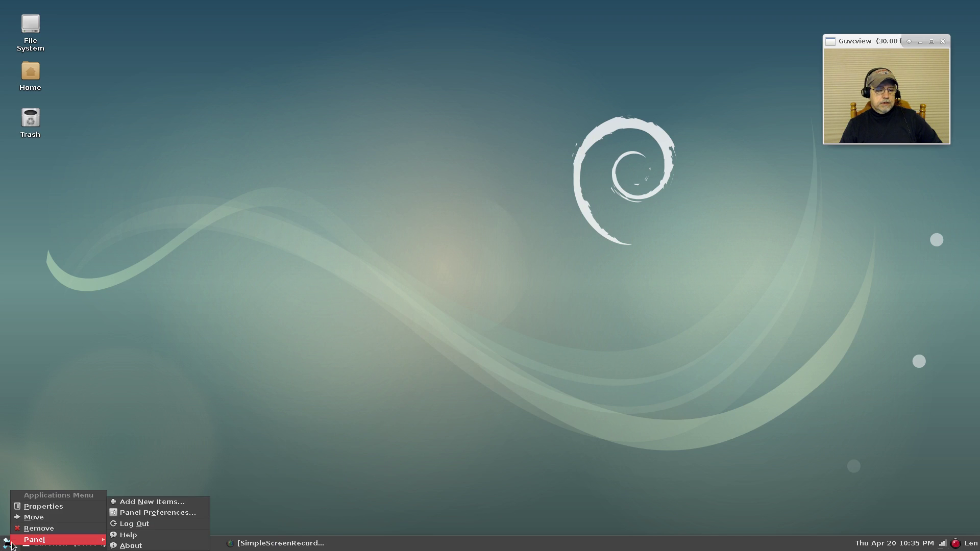
pyautogui.click(32, 517)
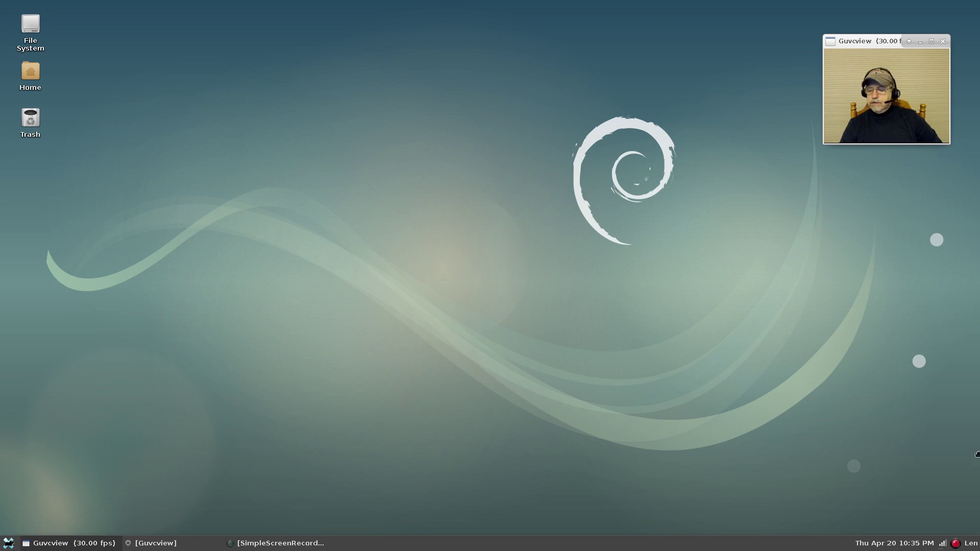
pyautogui.click(969, 543)
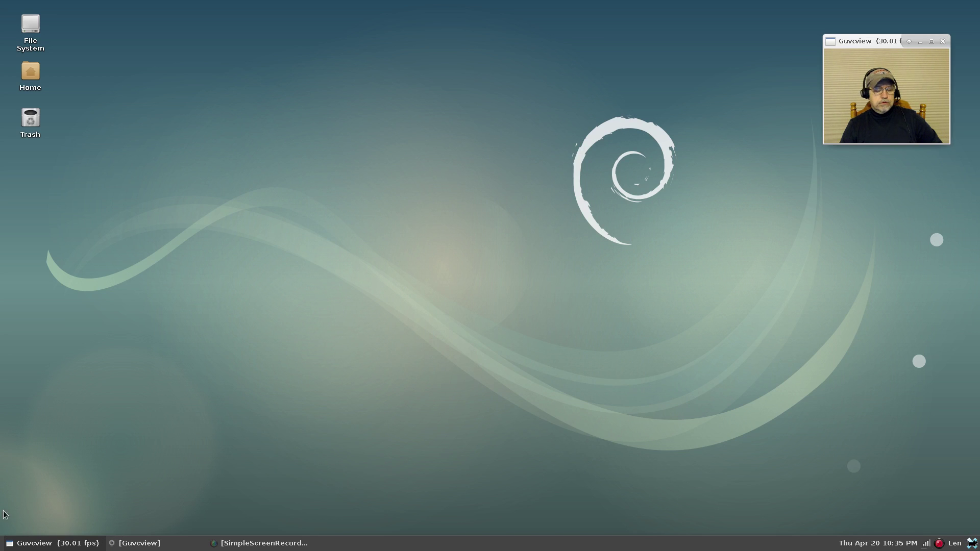
# Add the Whisker Menu plugin to the panel from Panel Preferences Items
pyautogui.rightClick(375, 546)
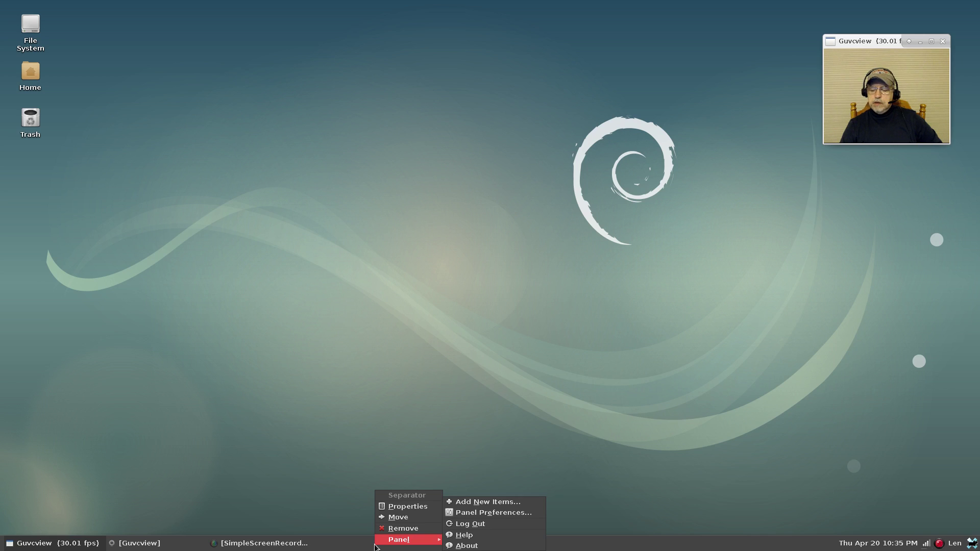
pyautogui.click(462, 512)
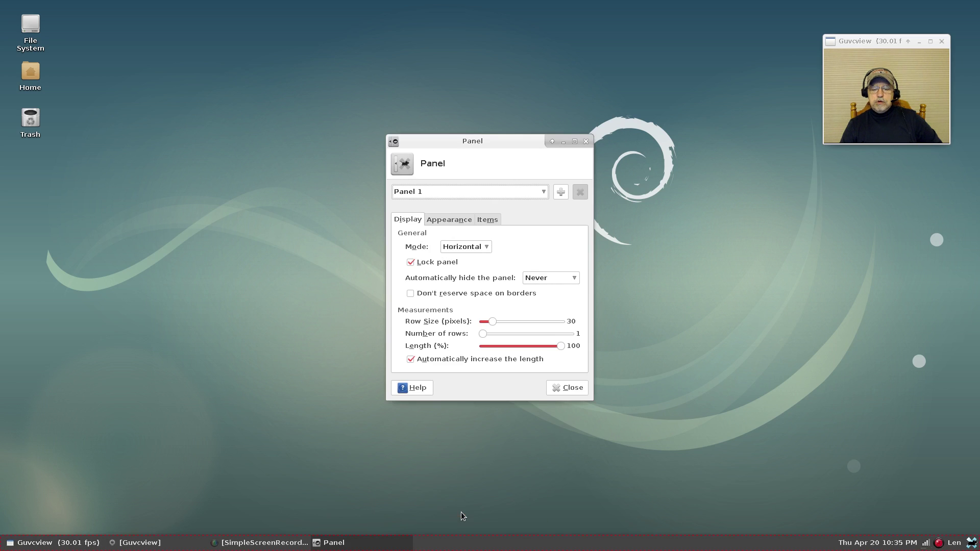
pyautogui.click(457, 222)
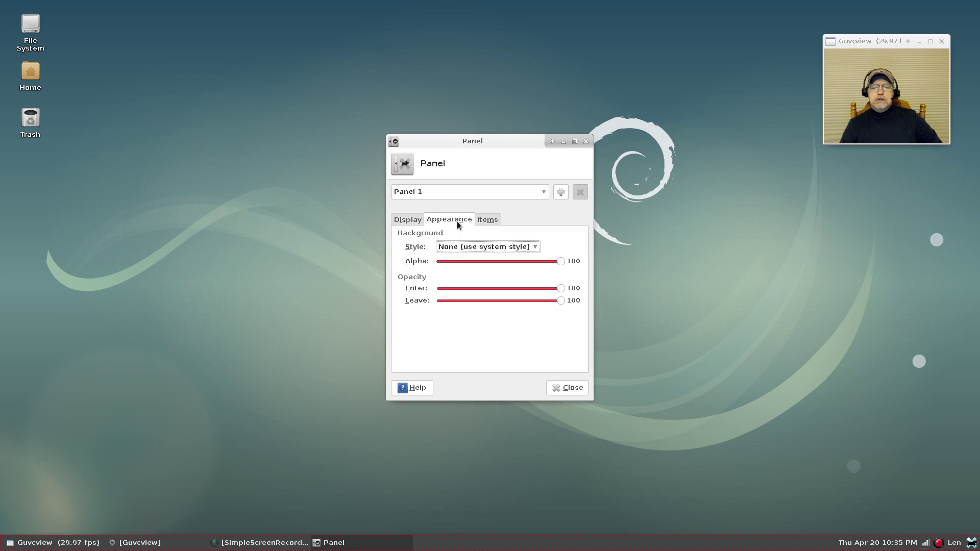
pyautogui.click(489, 220)
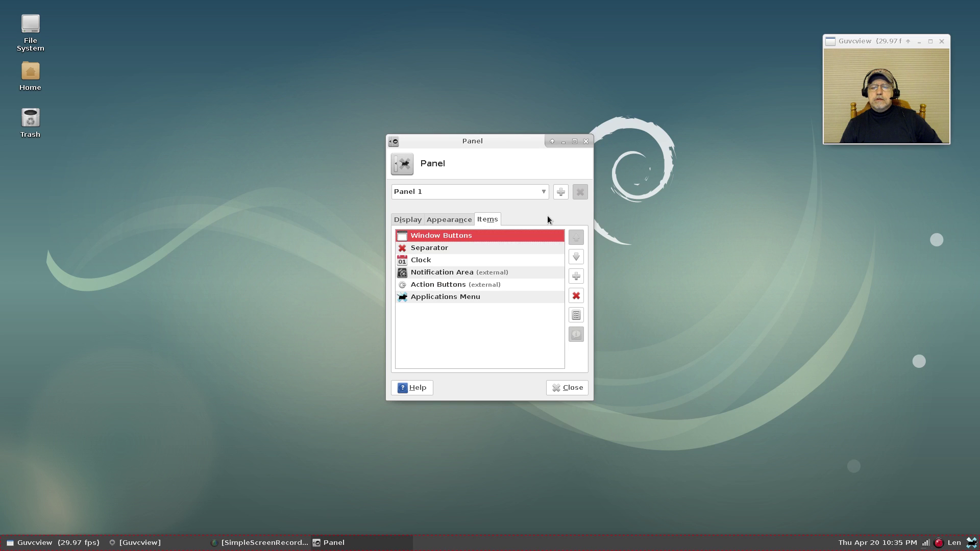
pyautogui.click(577, 277)
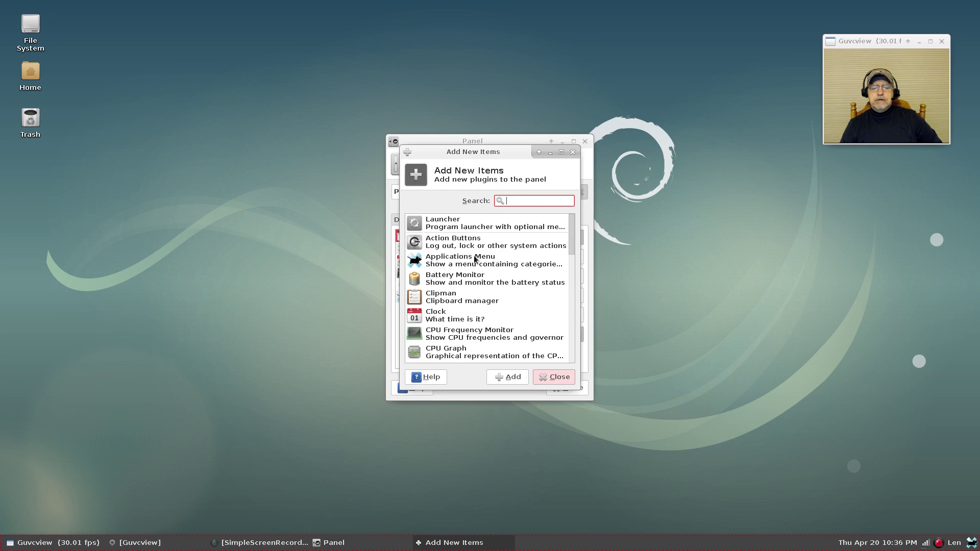
pyautogui.scroll(-5, 470, 274)
pyautogui.scroll(-10, 470, 275)
pyautogui.click(469, 282)
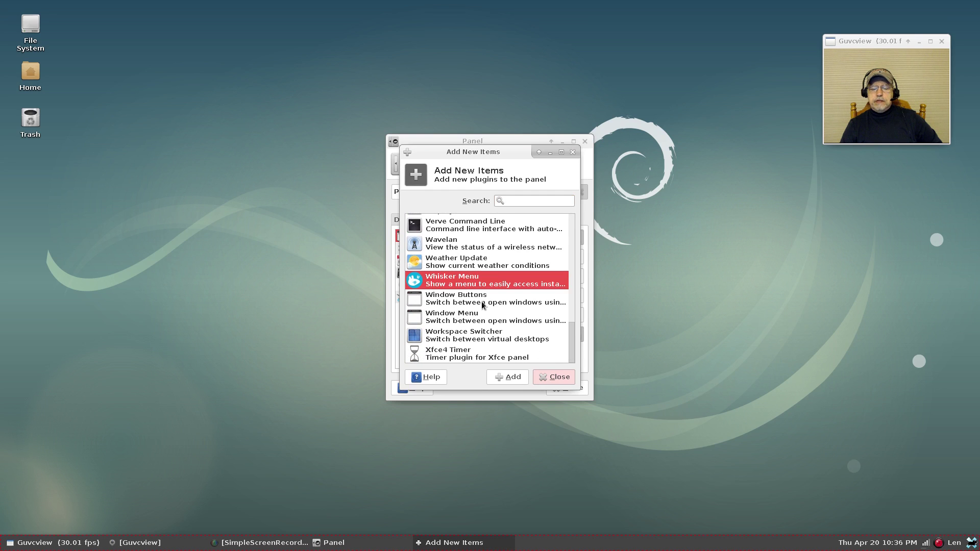
pyautogui.click(511, 378)
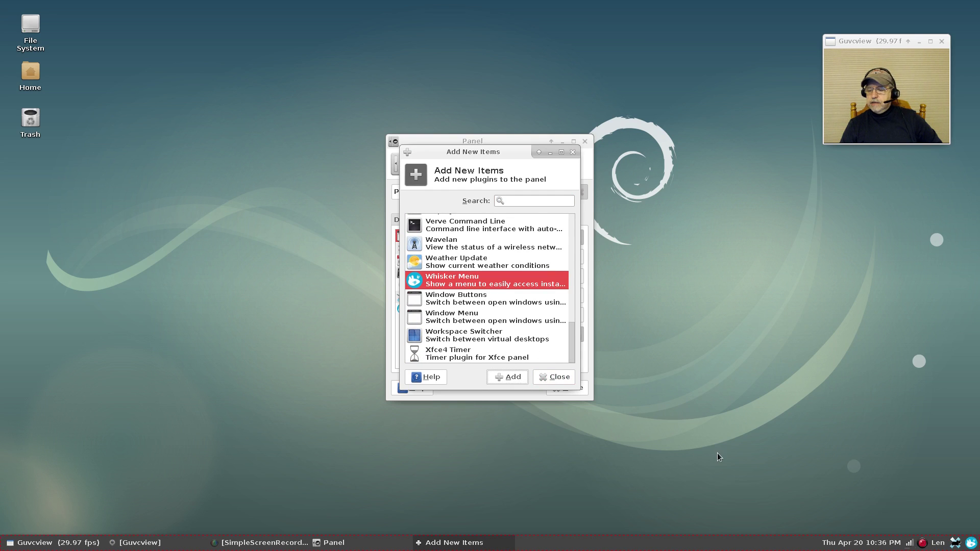
pyautogui.click(560, 376)
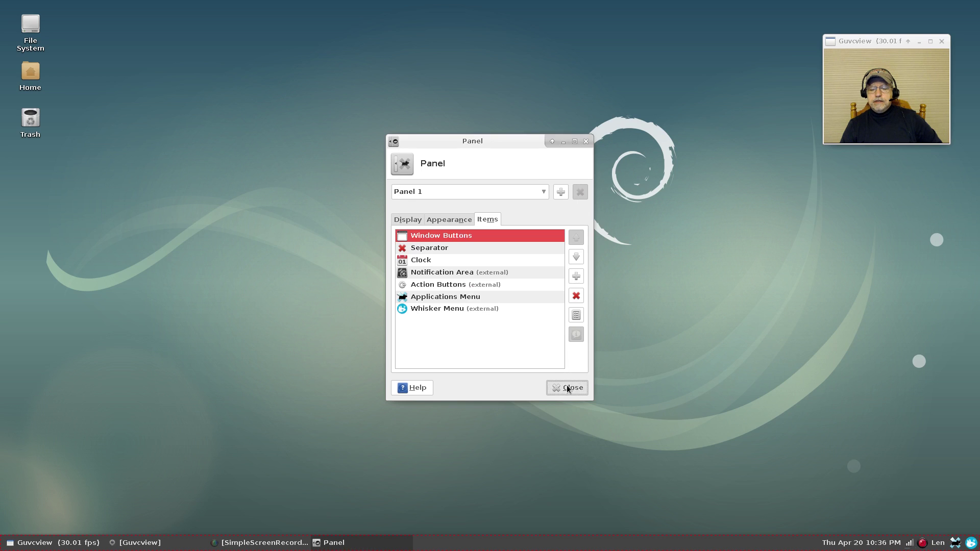
pyautogui.click(565, 388)
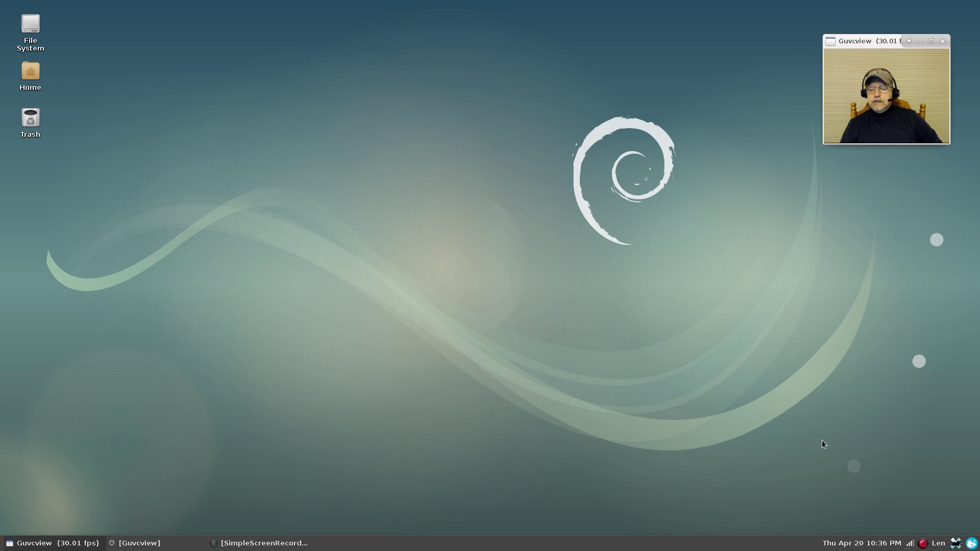
# Move the Whisker Menu button to the left end of the panel
pyautogui.rightClick(975, 545)
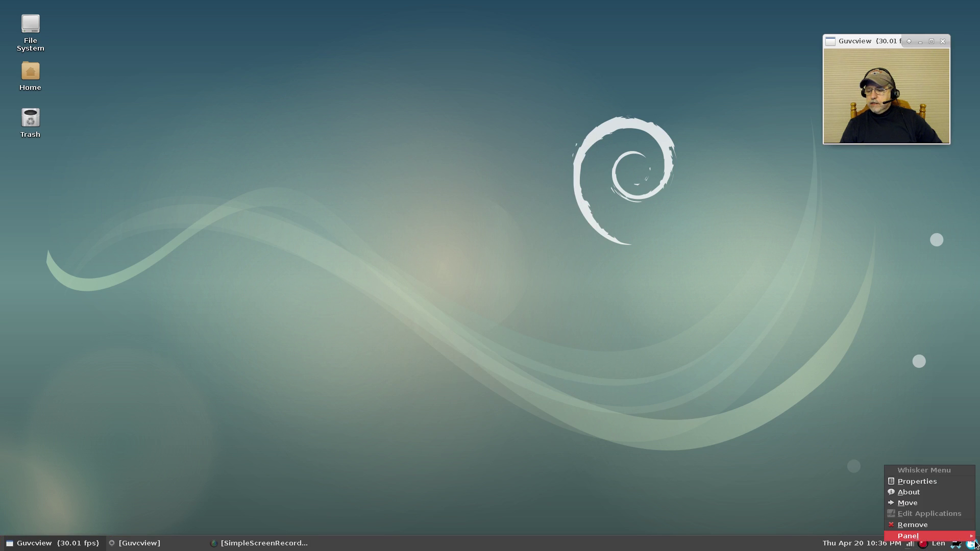
pyautogui.click(942, 505)
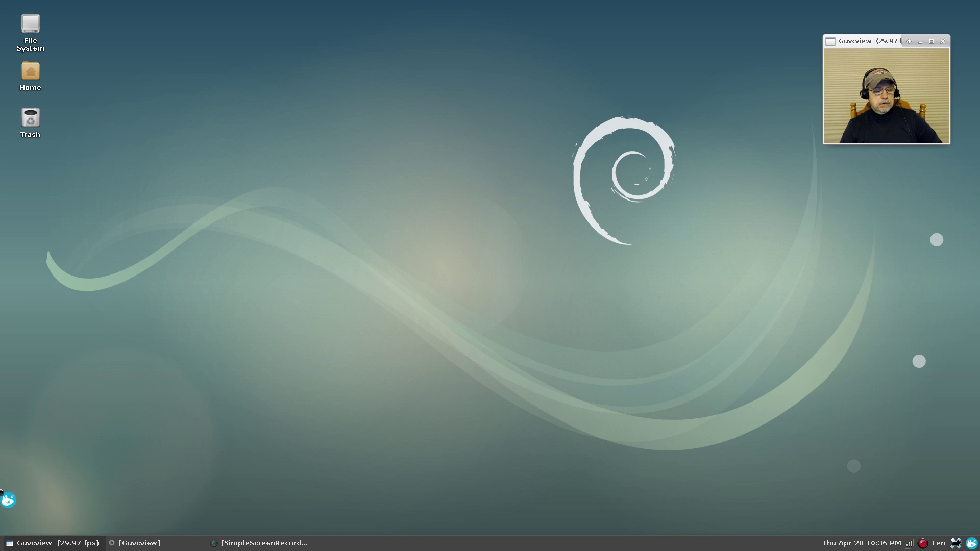
pyautogui.click(4, 543)
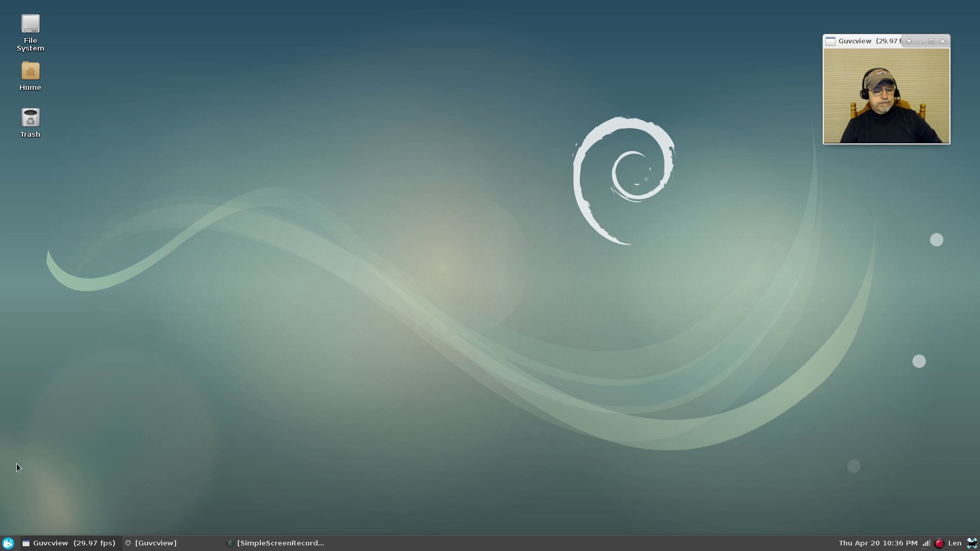
# Title the menu button 'Start' with icon and title, categories beside it, recents shown by default
pyautogui.rightClick(7, 545)
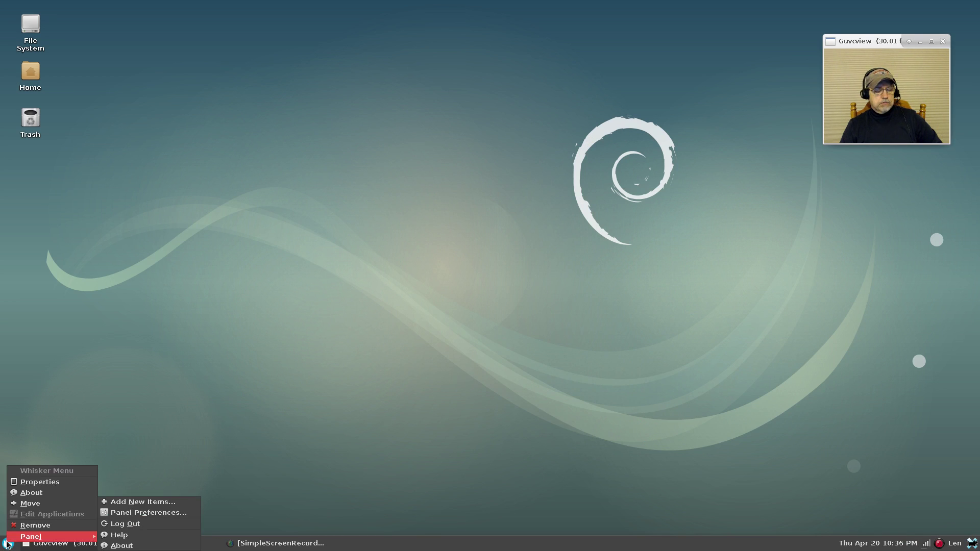
pyautogui.click(32, 483)
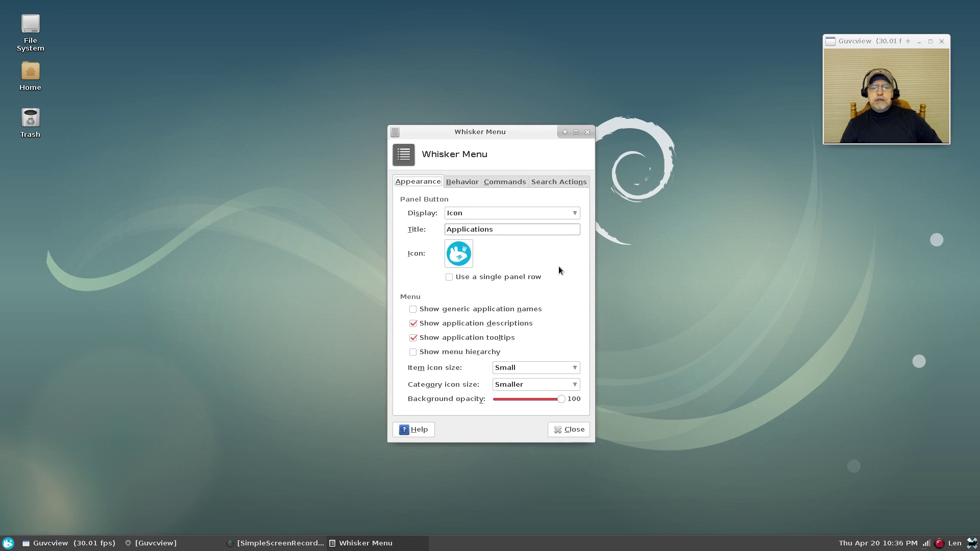
pyautogui.doubleClick(494, 230)
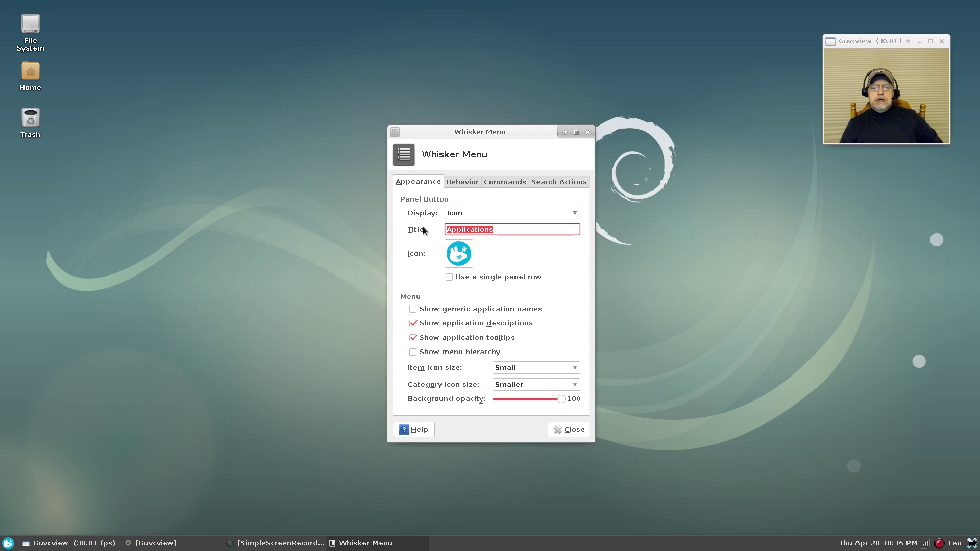
pyautogui.press('BackSpace')
pyautogui.write('Start')
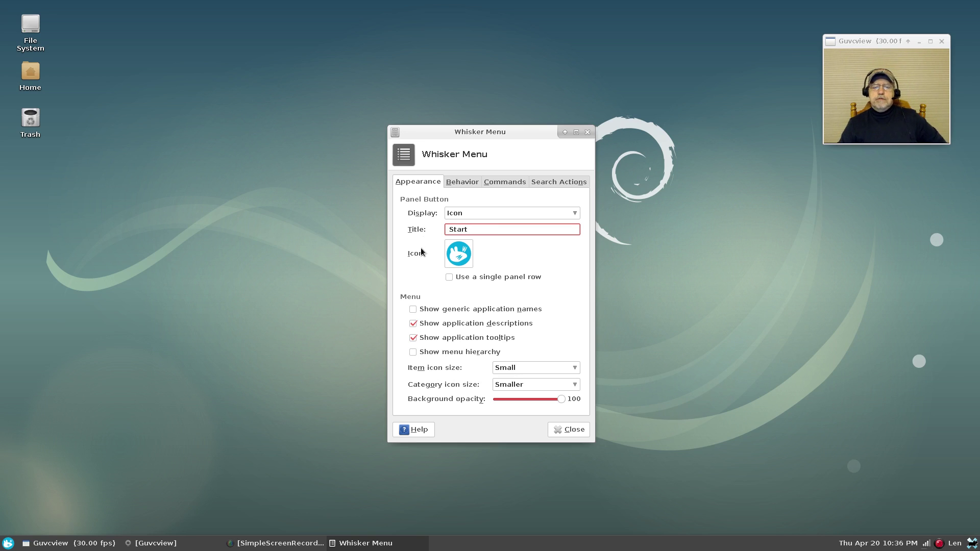
pyautogui.click(475, 213)
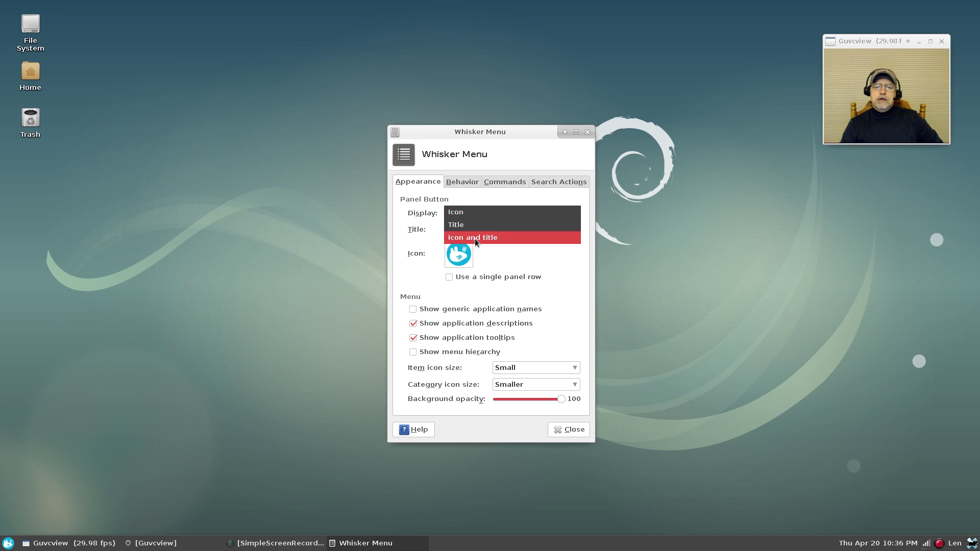
pyautogui.click(474, 238)
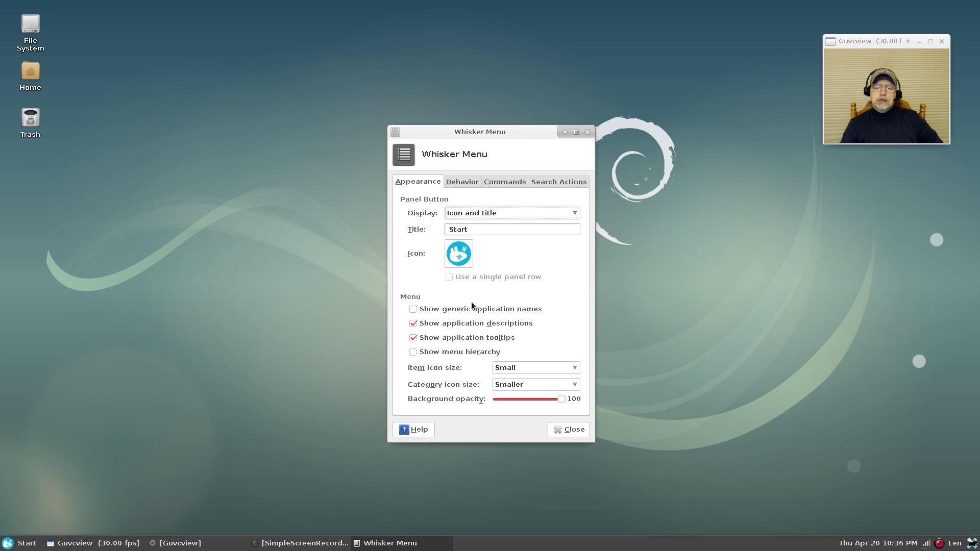
pyautogui.click(458, 184)
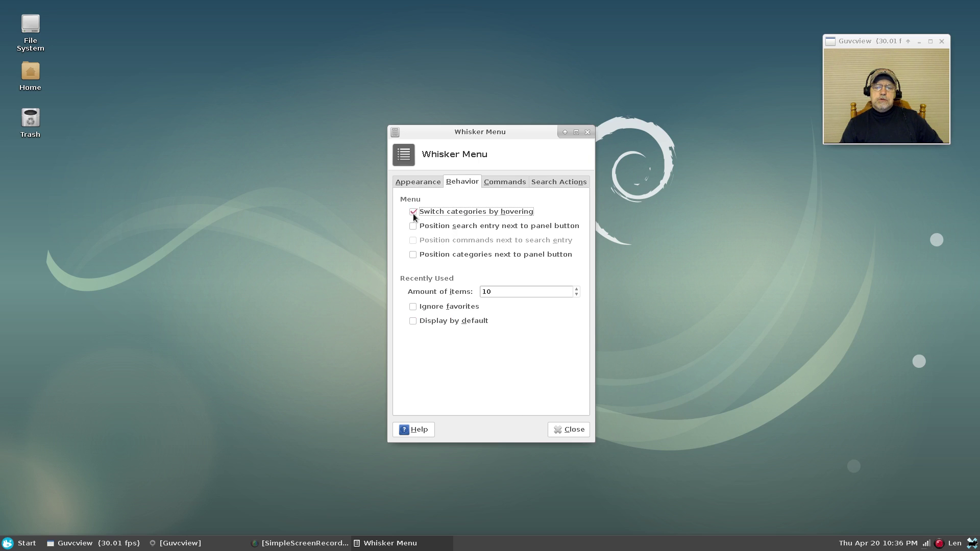
pyautogui.click(413, 255)
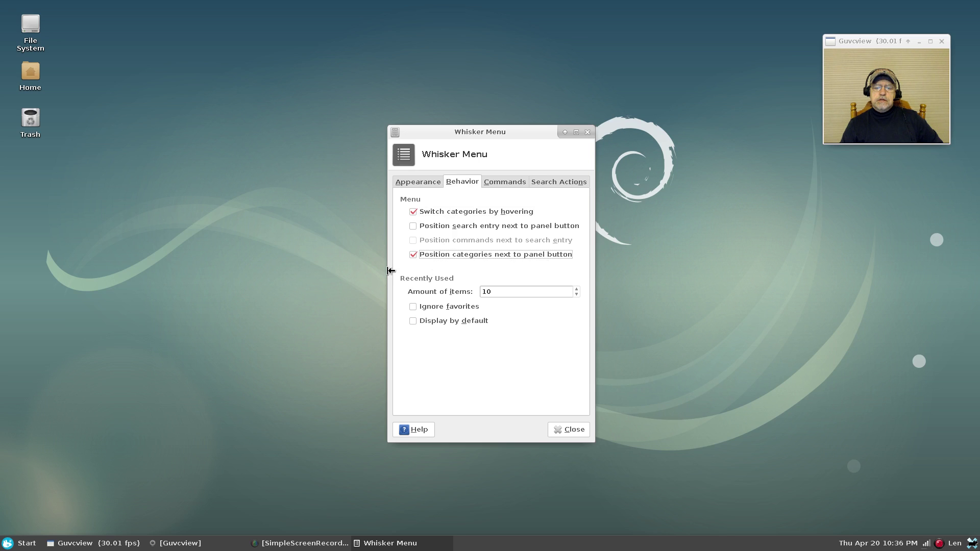
pyautogui.click(412, 321)
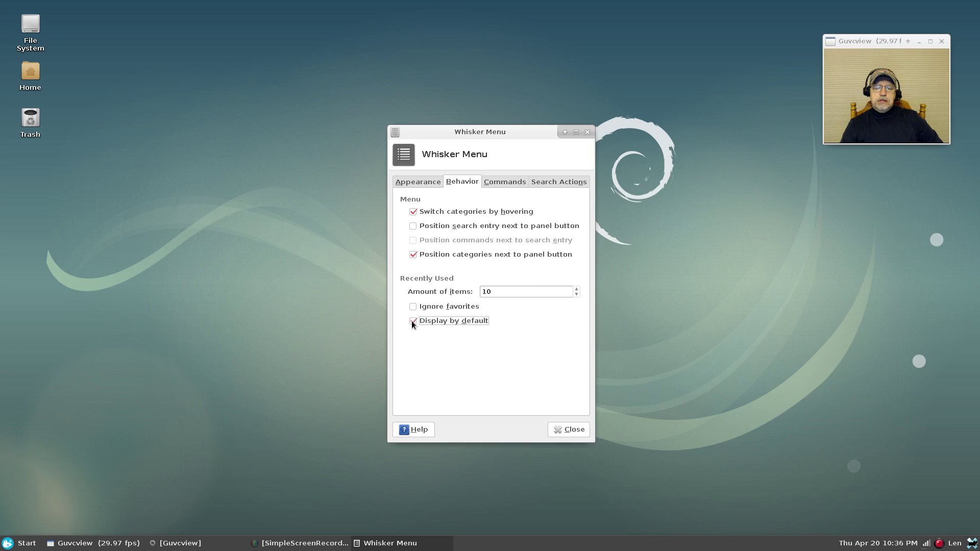
# Close the Whisker Menu settings, narrow the Start menu by its corner handle, and dismiss it
pyautogui.click(563, 429)
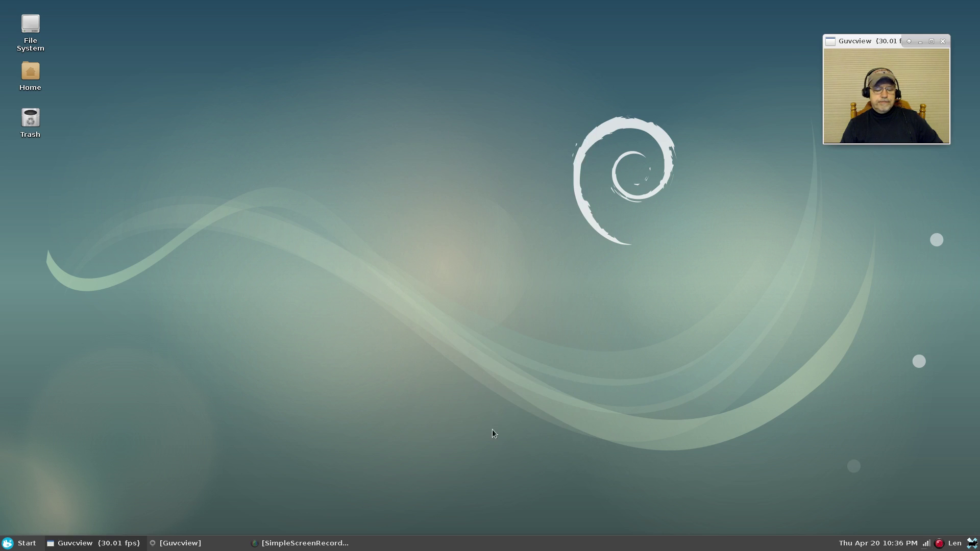
pyautogui.click(18, 543)
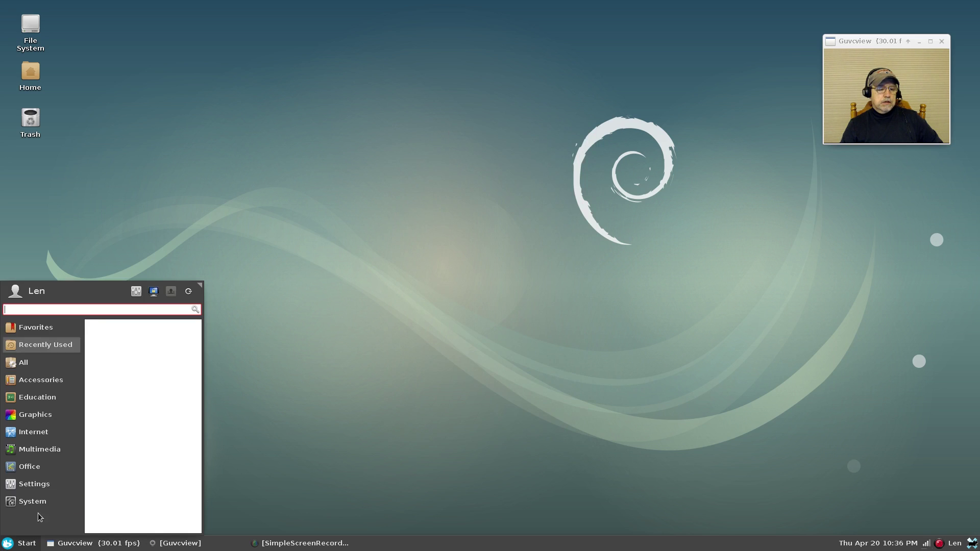
pyautogui.click(41, 449)
pyautogui.moveTo(200, 285); pyautogui.dragTo(183, 289)
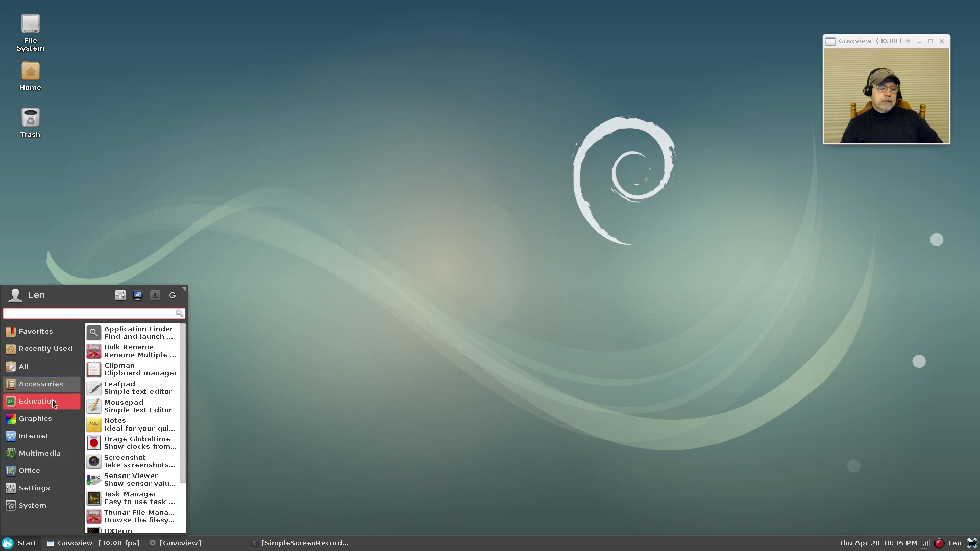
pyautogui.moveTo(23, 367)
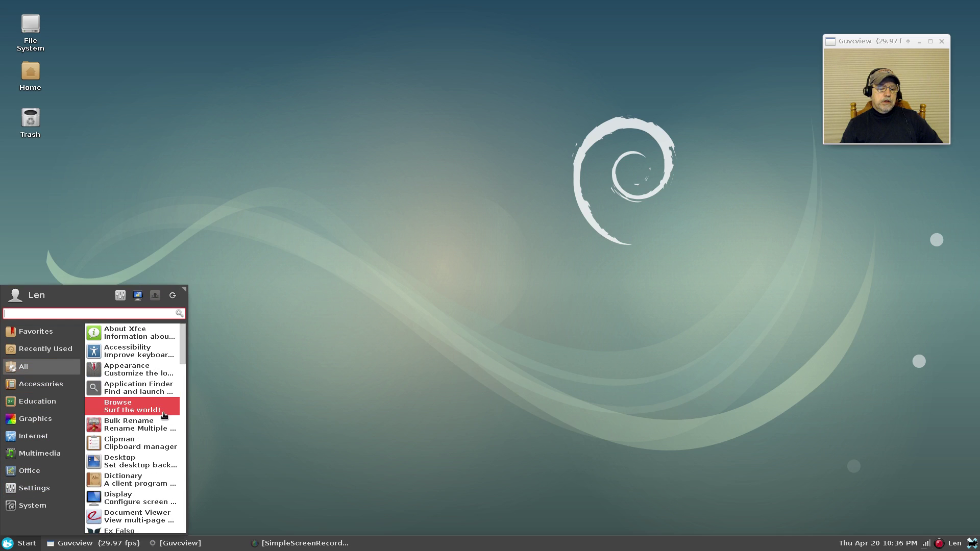
pyautogui.click(265, 374)
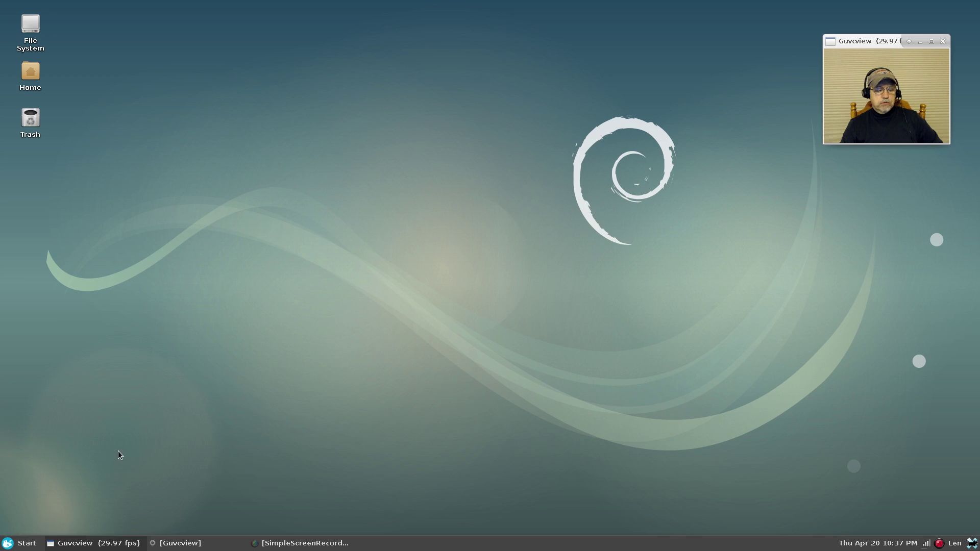
# Launch Firefox ESR from Start > Internet and search for 'debian wallpaper hd 1920x1080'
pyautogui.click(6, 544)
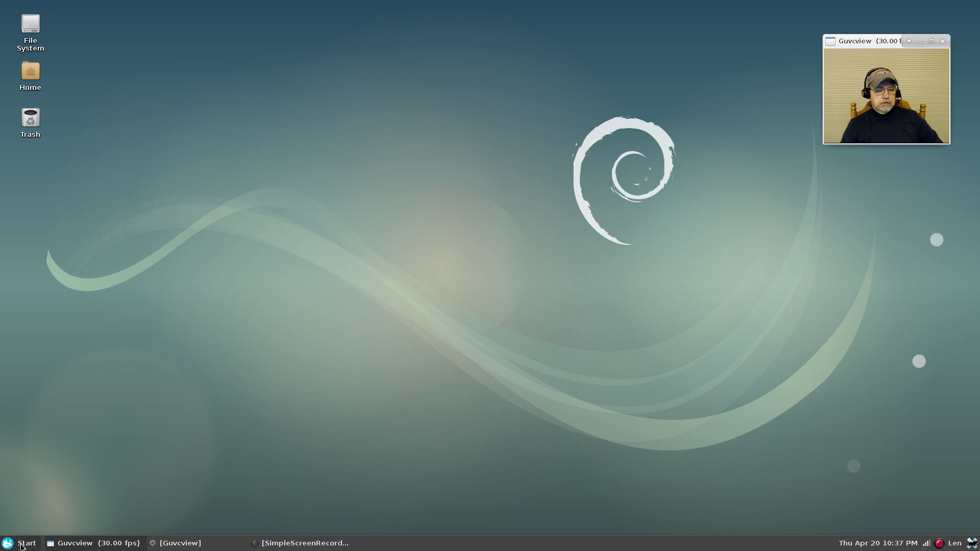
pyautogui.click(35, 439)
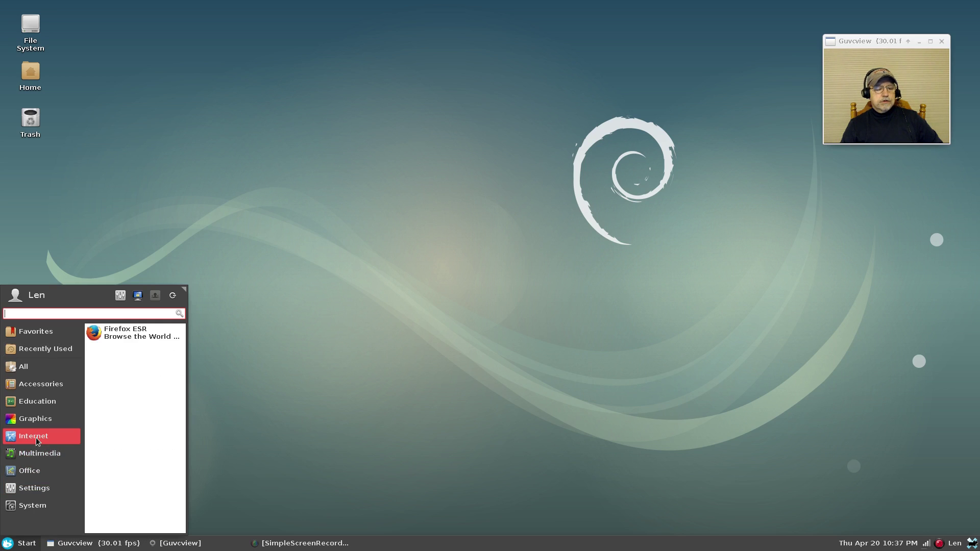
pyautogui.click(120, 334)
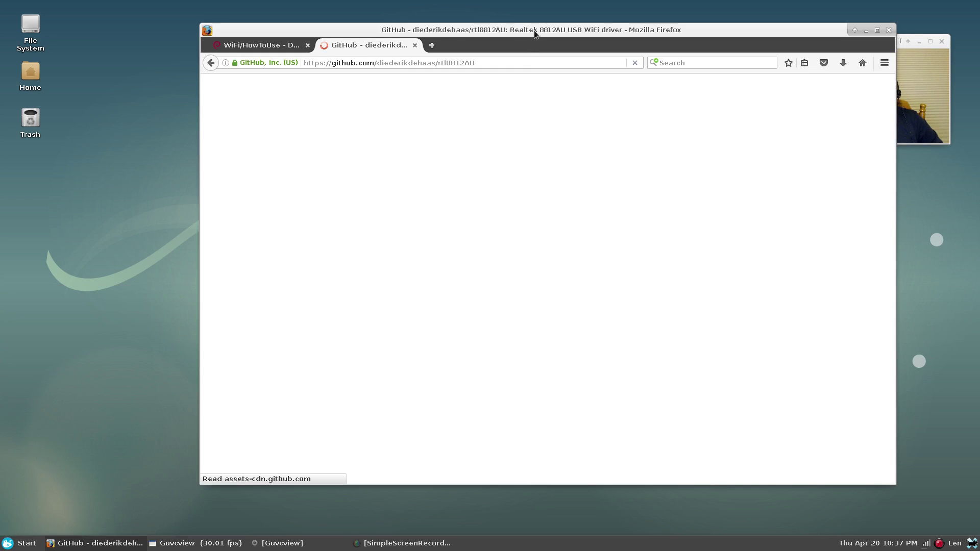
pyautogui.moveTo(534, 30); pyautogui.dragTo(416, 61)
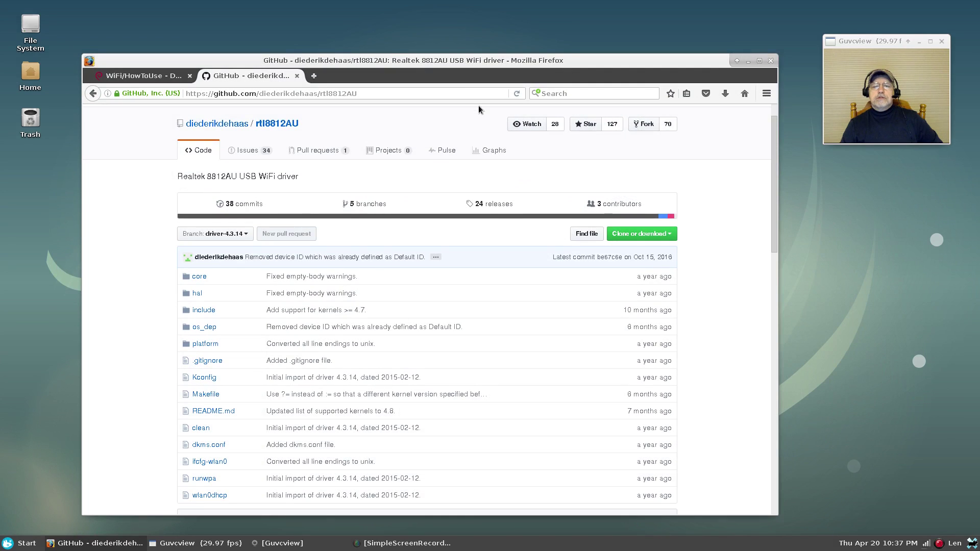
pyautogui.click(555, 90)
pyautogui.write('debian ')
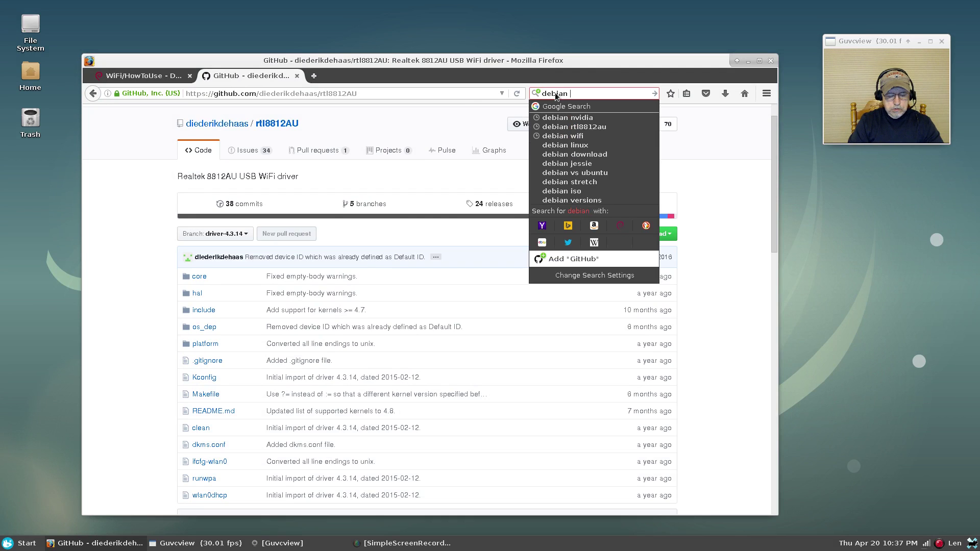
pyautogui.write('wallpaper')
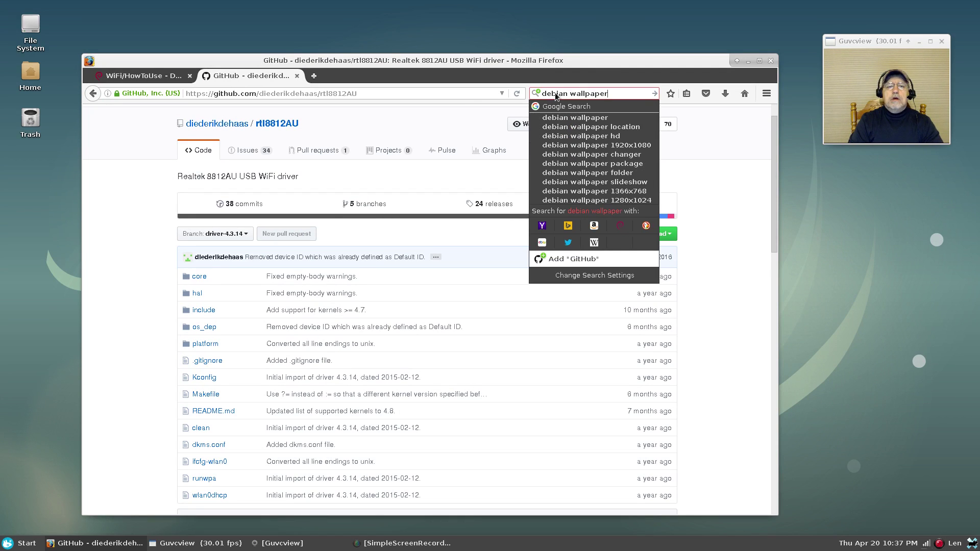
pyautogui.write(' hd ')
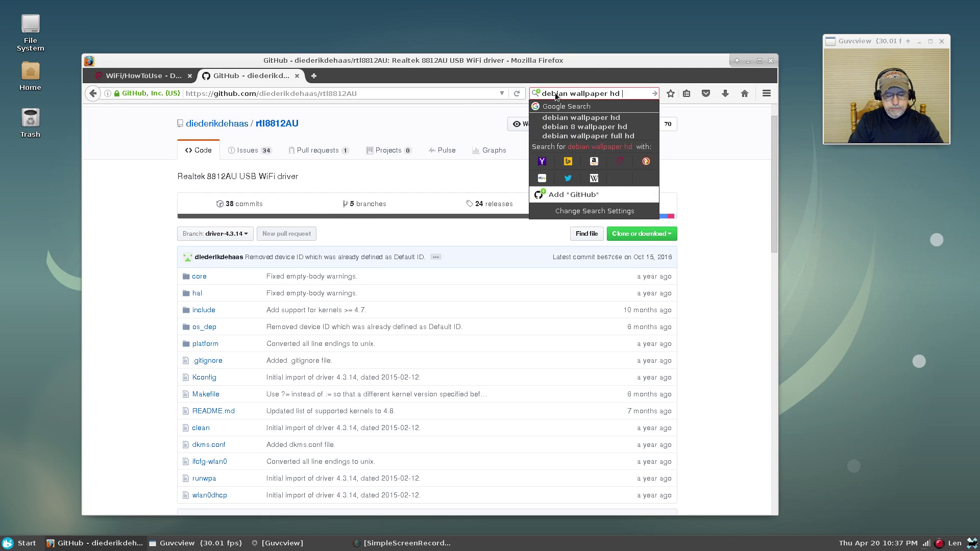
pyautogui.write('1920')
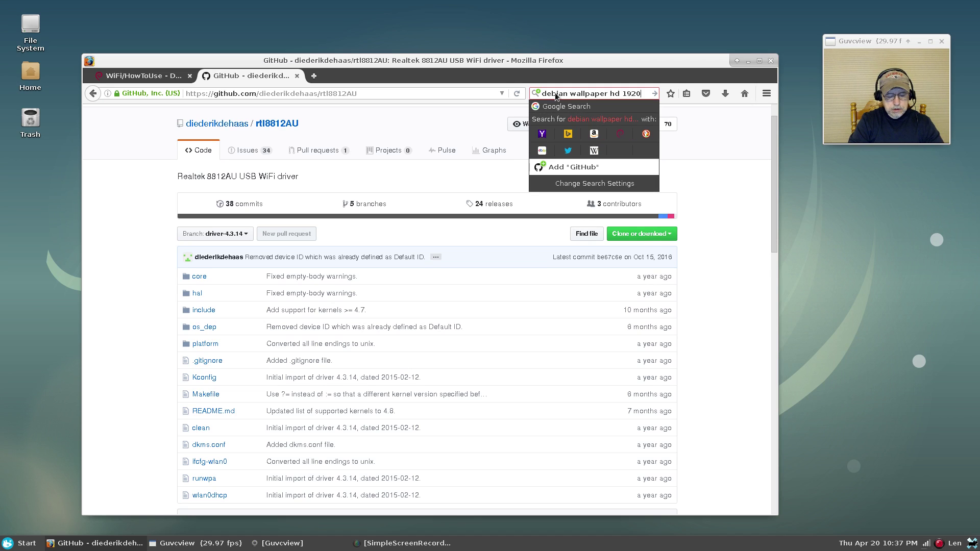
pyautogui.write('x1080')
pyautogui.press('Return')
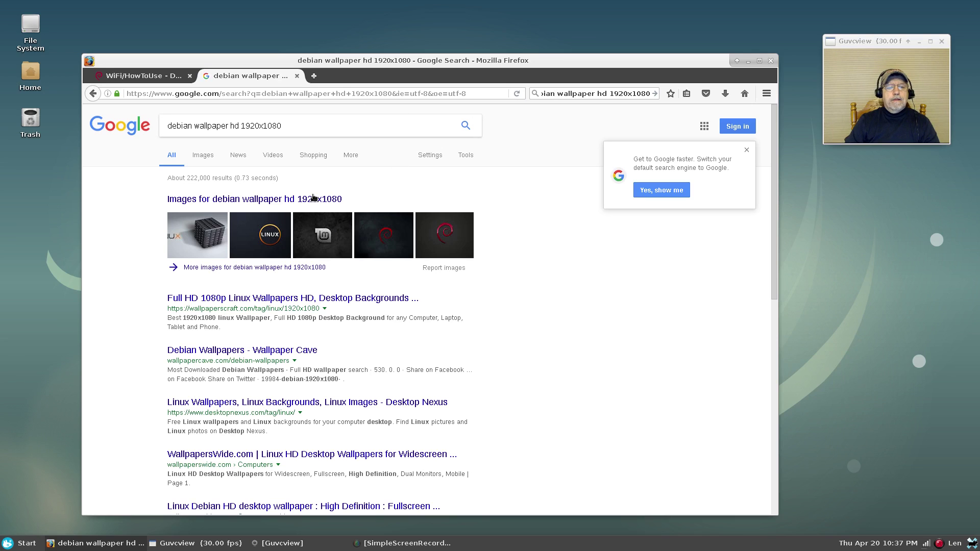
# Open the full-size blue Debian swirl wallpaper from the Google image results
pyautogui.click(313, 200)
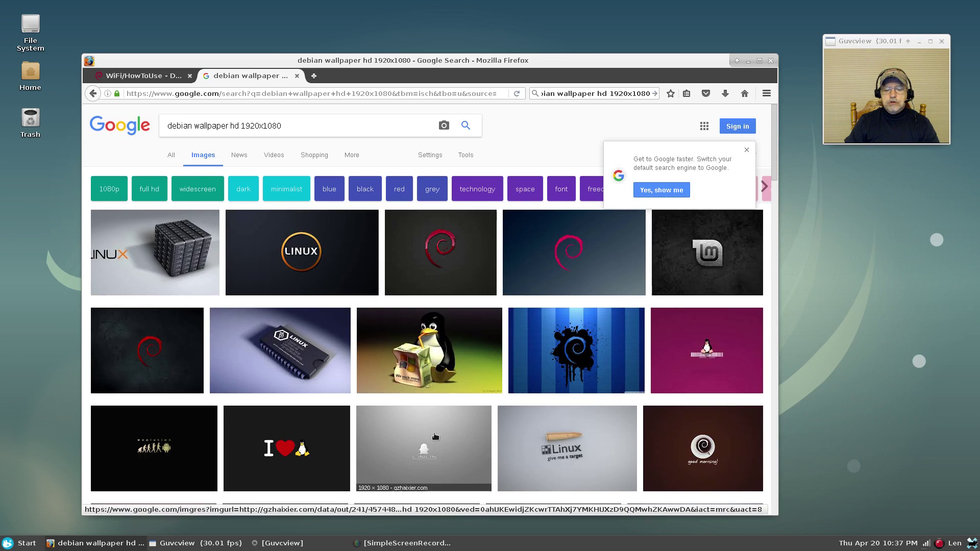
pyautogui.click(575, 259)
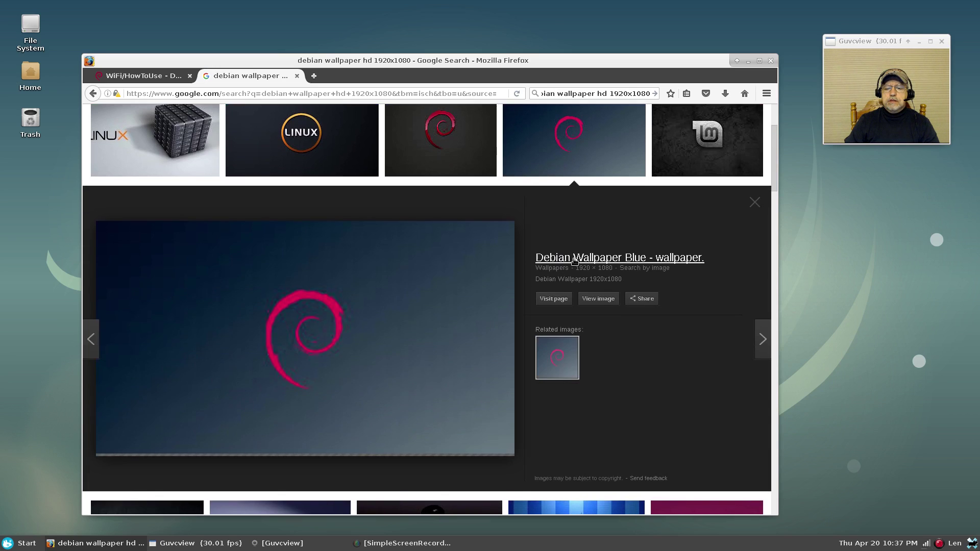
pyautogui.click(598, 298)
# Save debian-wallpaper-1920x1080-wallpaper-2.jpg into Pictures, dismiss the downloads list, and close Firefox
pyautogui.rightClick(414, 277)
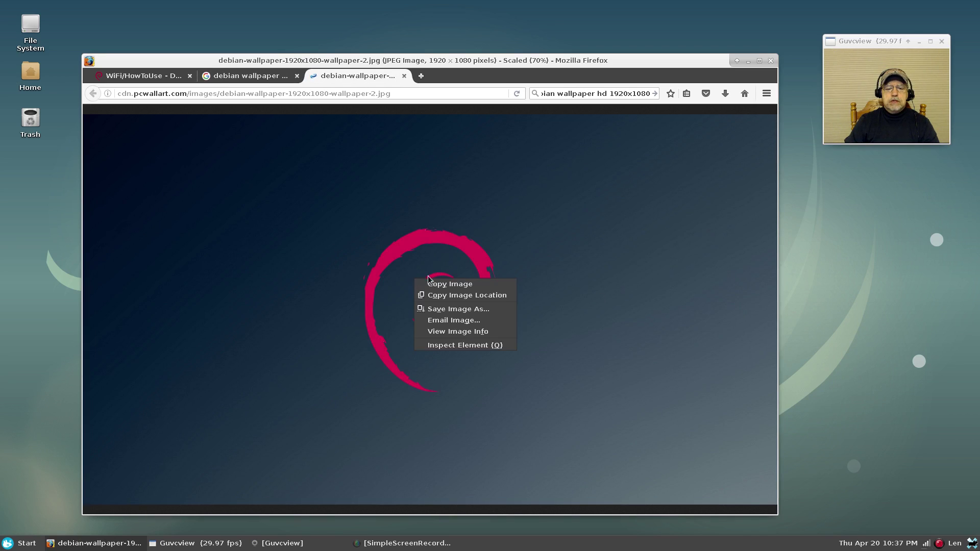
pyautogui.click(449, 308)
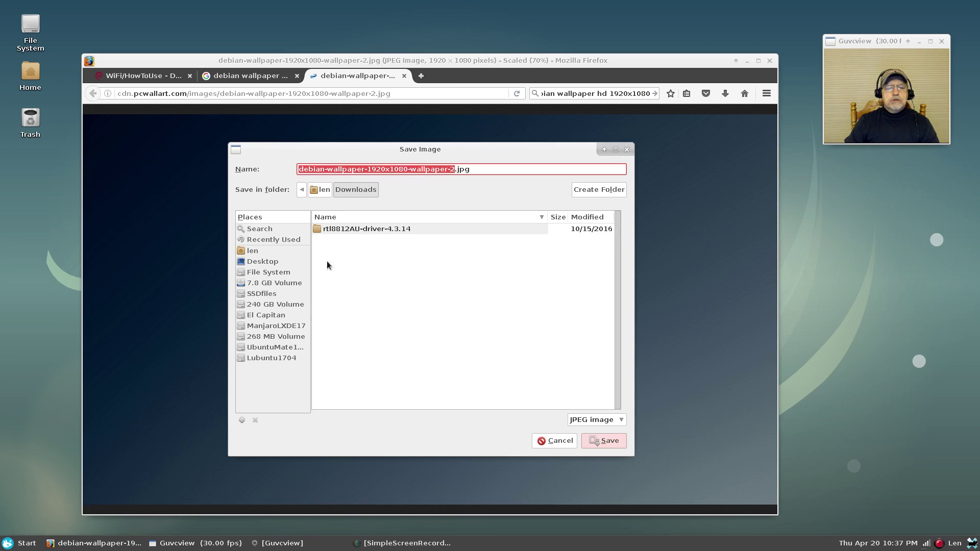
pyautogui.click(280, 253)
pyautogui.doubleClick(329, 271)
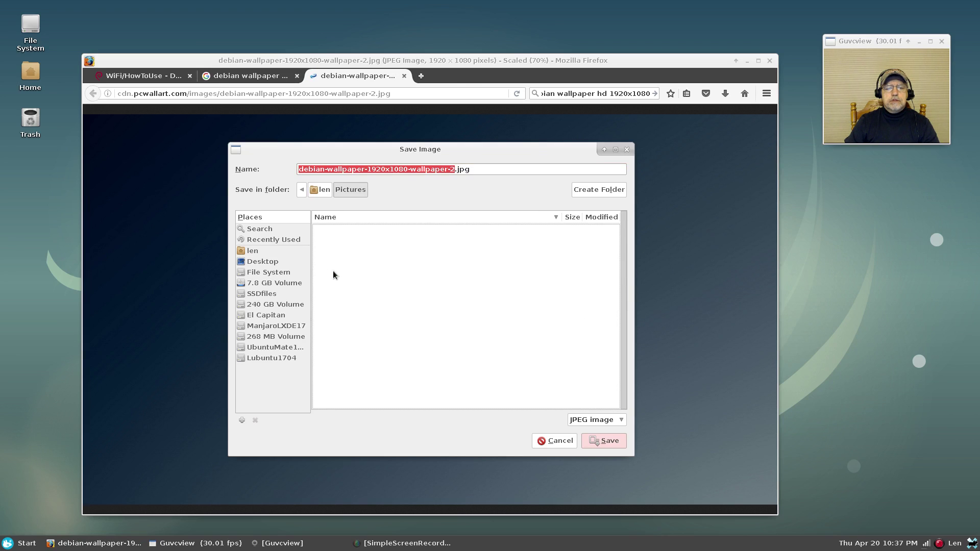
pyautogui.click(593, 442)
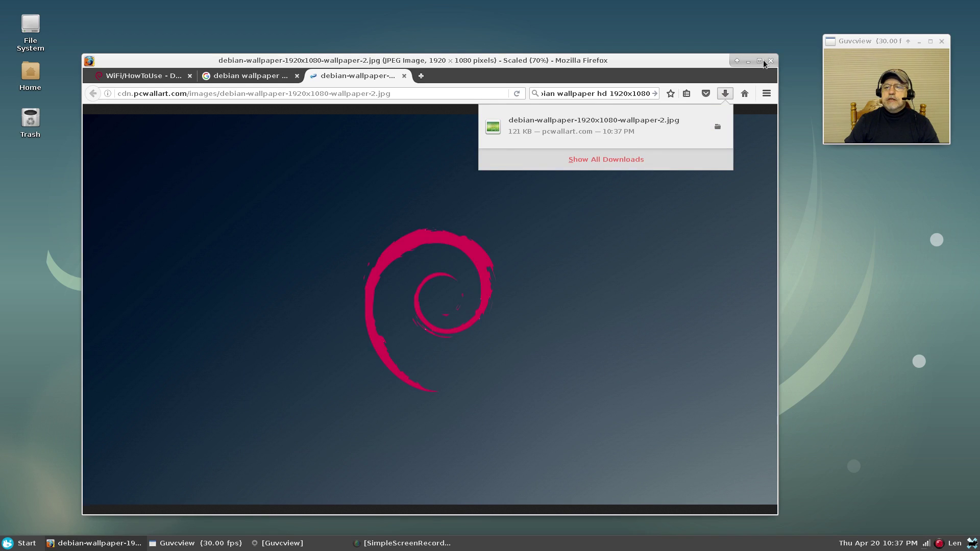
pyautogui.click(745, 69)
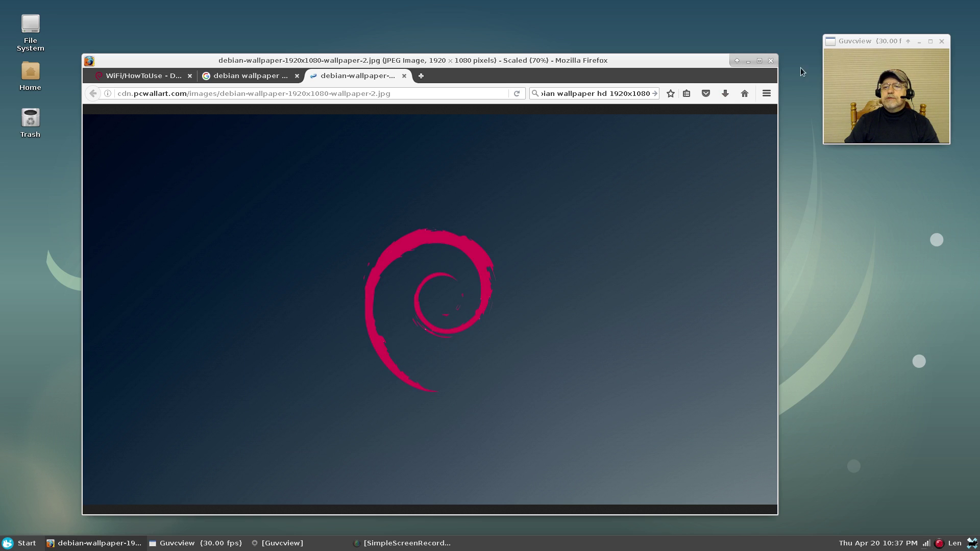
pyautogui.click(772, 61)
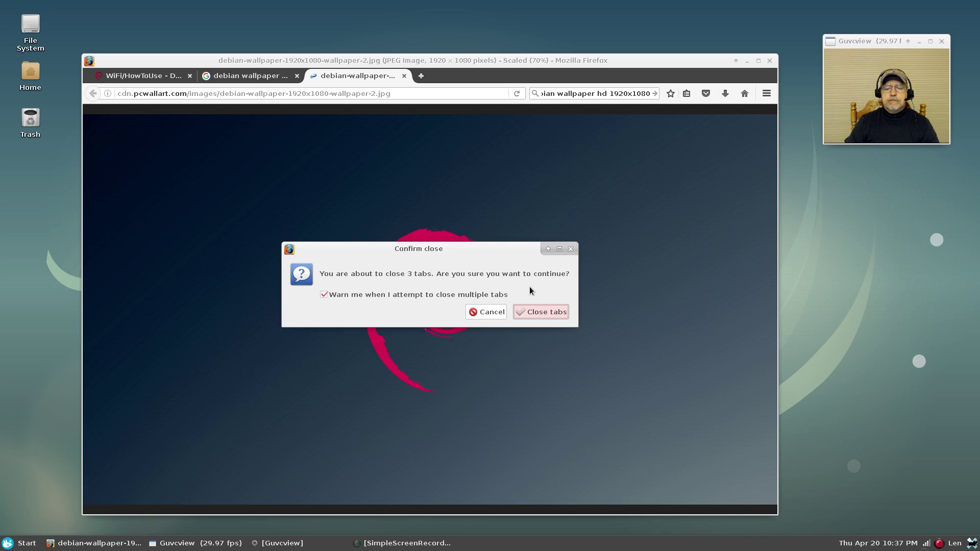
# Confirm closing the three Firefox tabs and open Desktop Settings from the desktop menu
pyautogui.click(530, 311)
pyautogui.rightClick(295, 201)
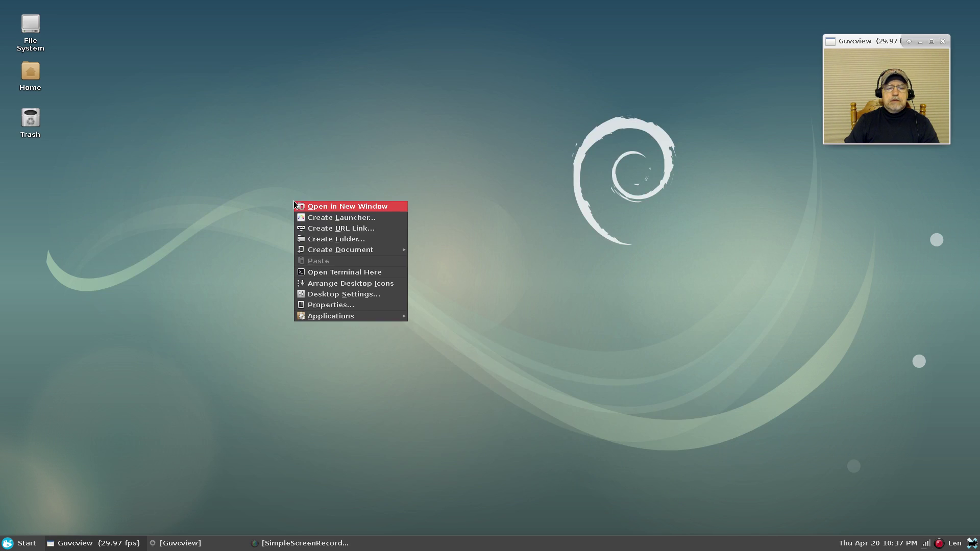
pyautogui.click(350, 294)
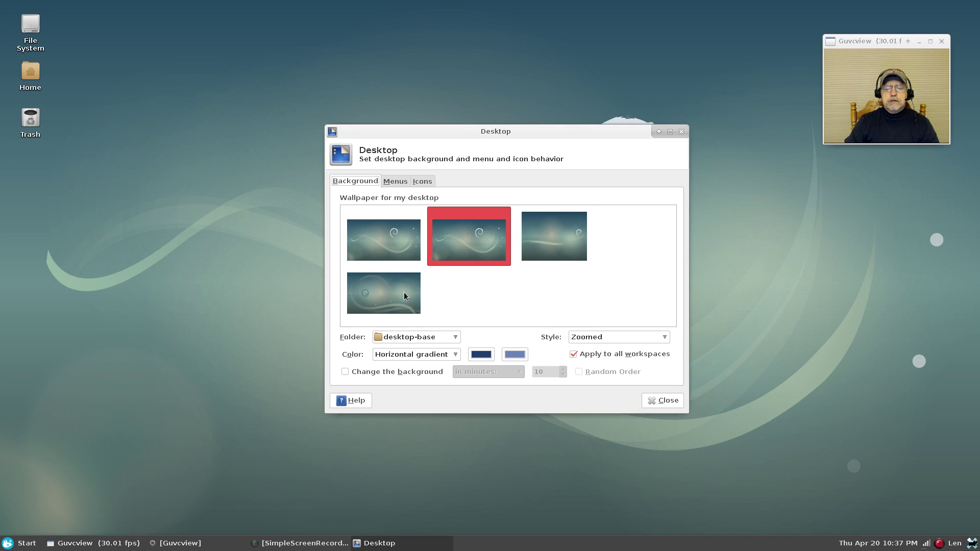
# Browse for another wallpaper folder via Folder > Other..., then cancel the file chooser
pyautogui.click(413, 337)
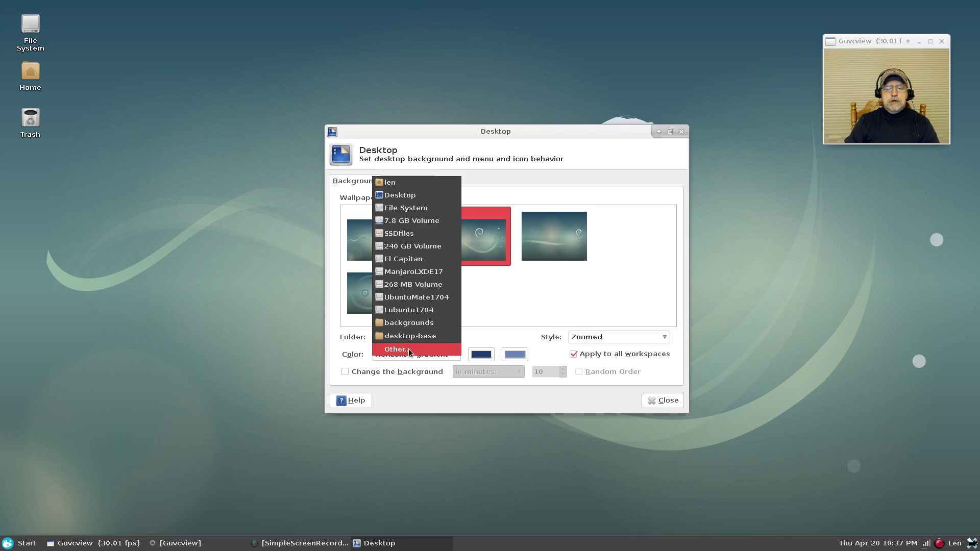
pyautogui.click(411, 349)
pyautogui.click(346, 212)
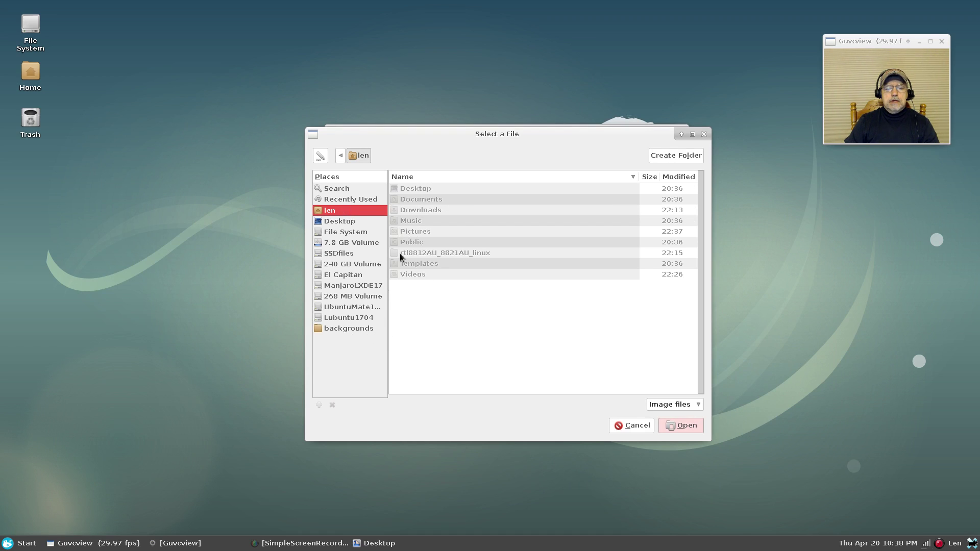
pyautogui.moveTo(507, 136); pyautogui.dragTo(695, 192)
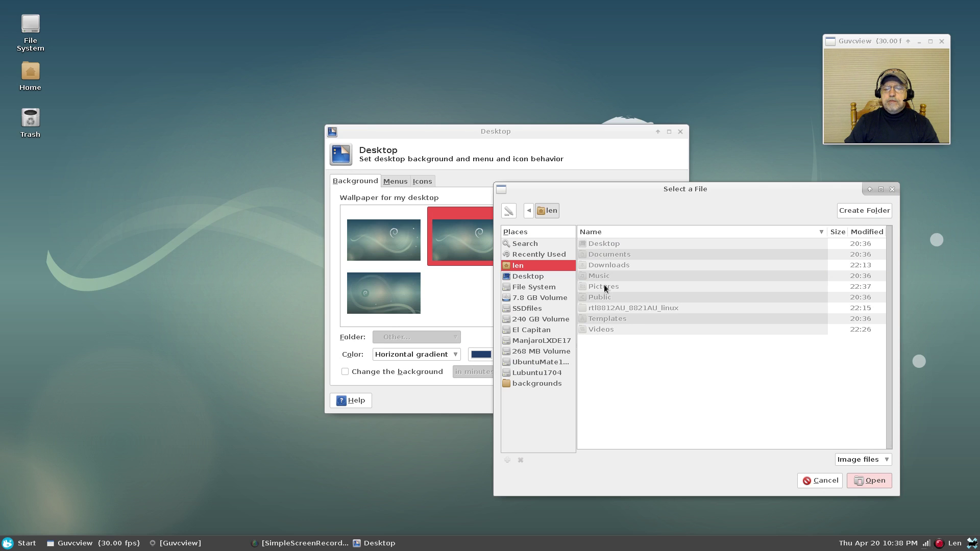
pyautogui.click(820, 480)
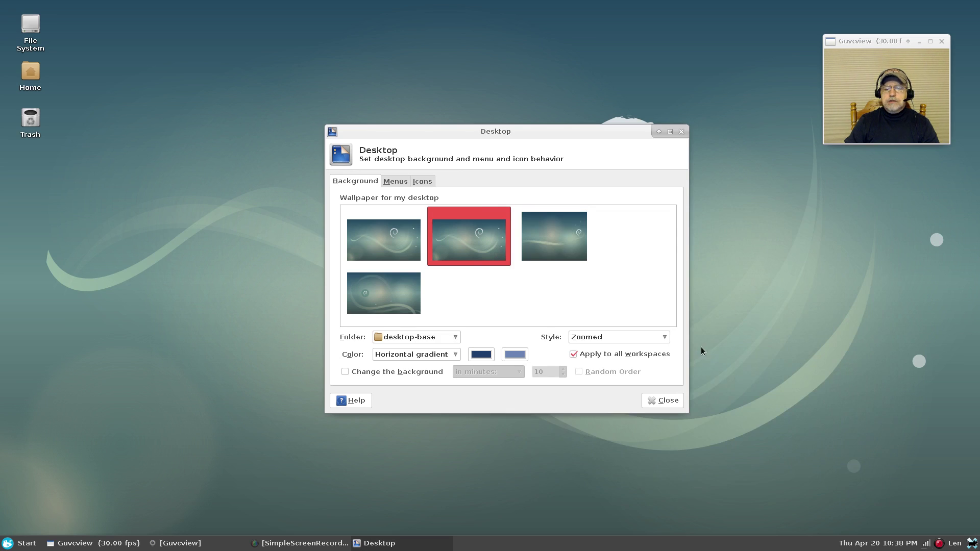
# Copy debian-wallpaper-1920x1080-wallpaper-2.jpg from Pictures into the home folder and close Thunar
pyautogui.click(33, 76)
pyautogui.doubleClick(32, 76)
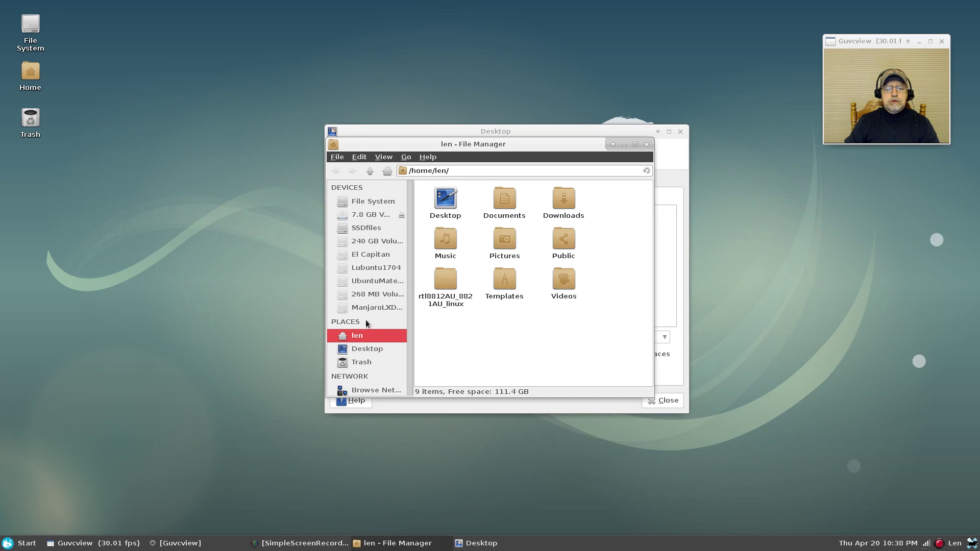
pyautogui.doubleClick(506, 243)
pyautogui.rightClick(449, 200)
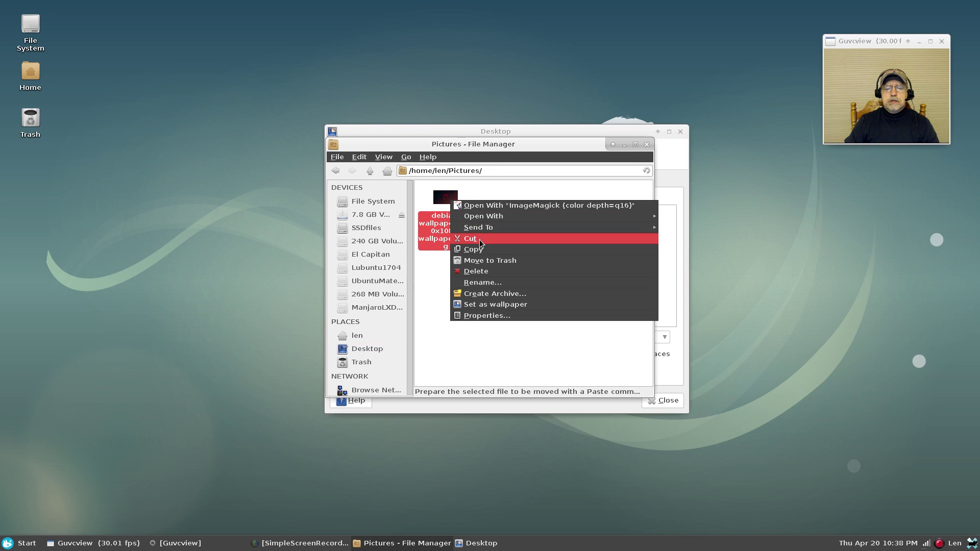
pyautogui.click(479, 249)
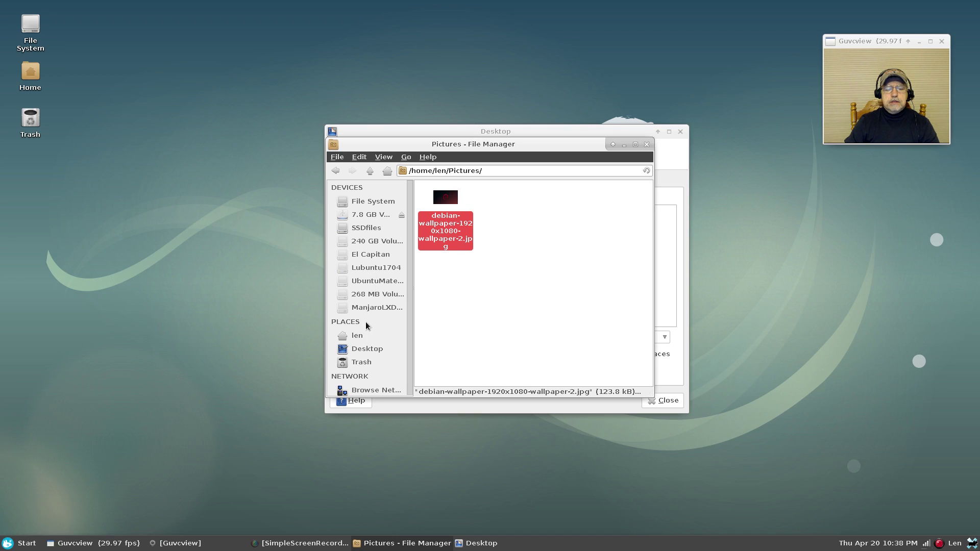
pyautogui.click(365, 338)
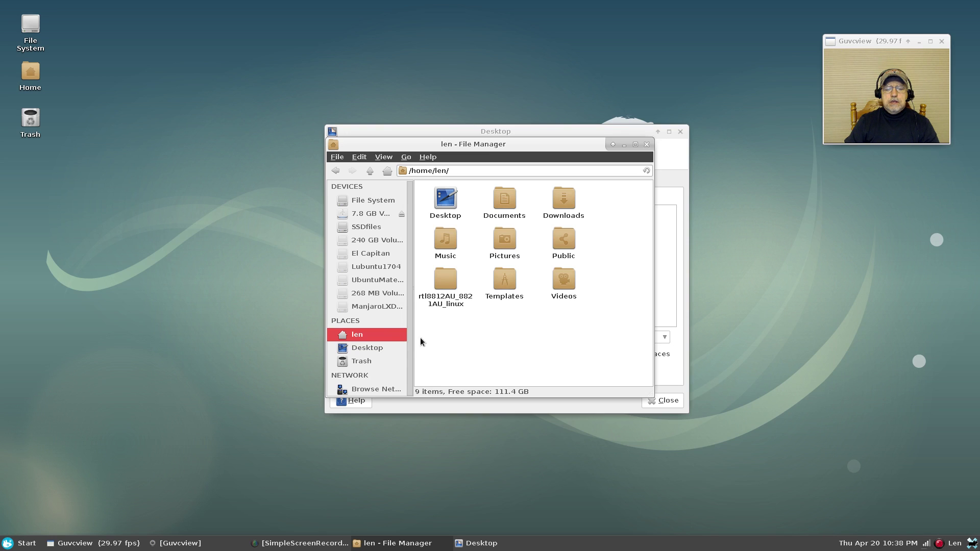
pyautogui.rightClick(447, 332)
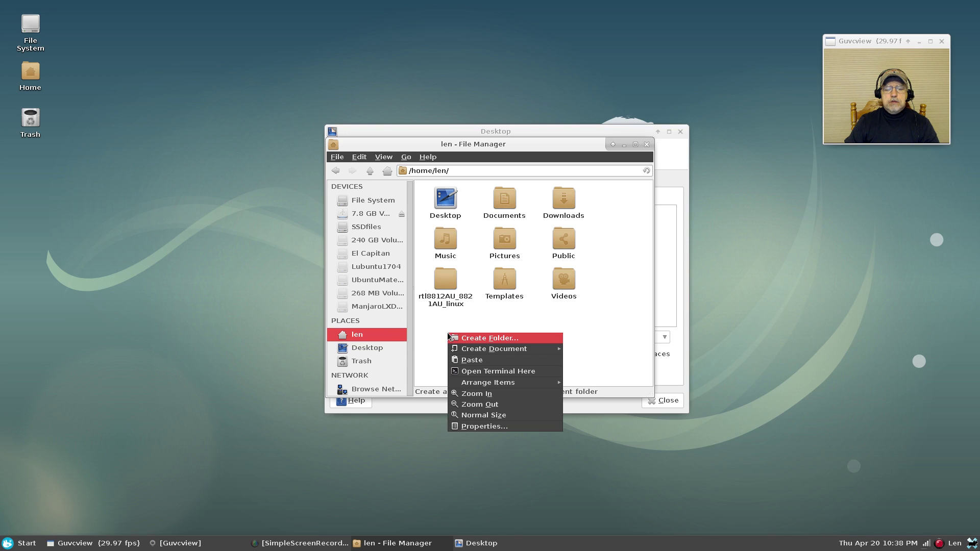
pyautogui.click(480, 360)
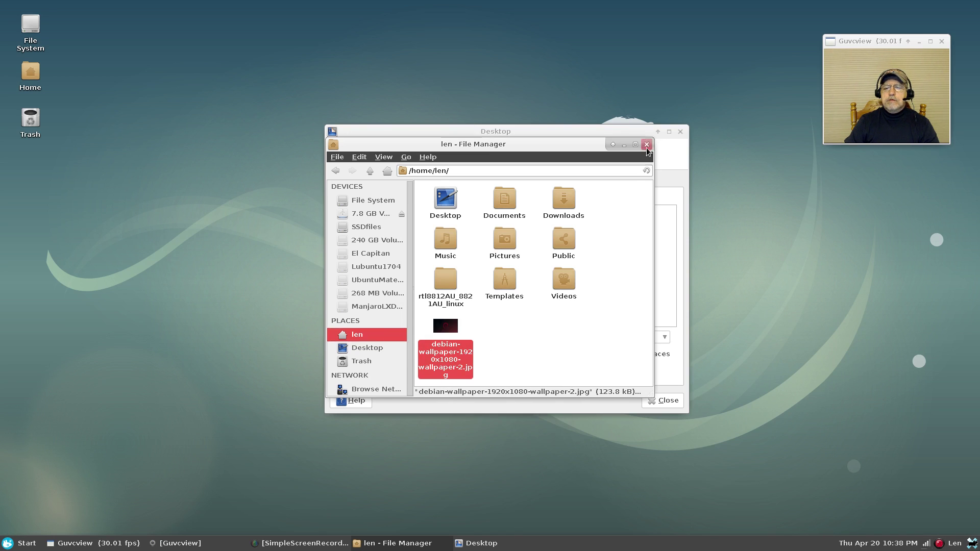
pyautogui.click(645, 145)
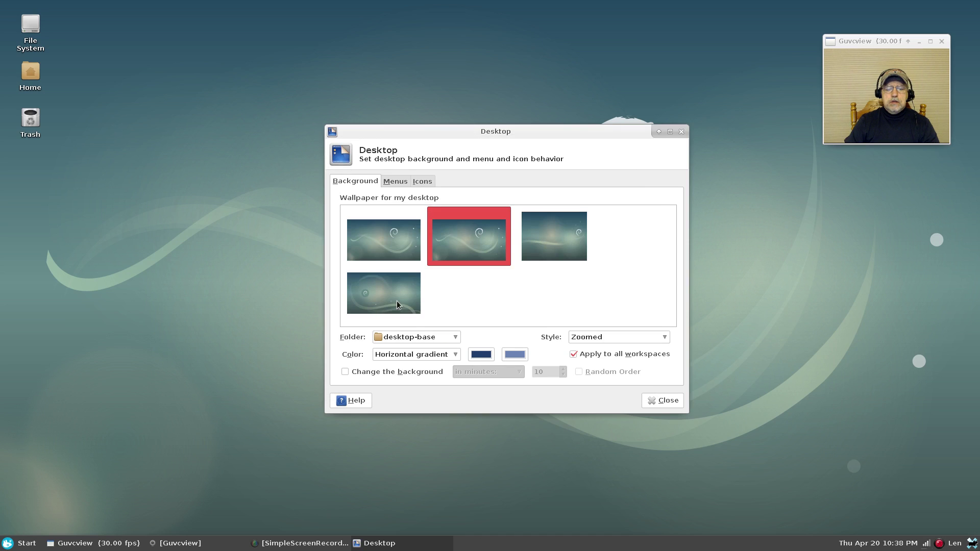
# Switch the wallpaper folder to backgrounds and back to desktop-base, then move the window right
pyautogui.click(421, 337)
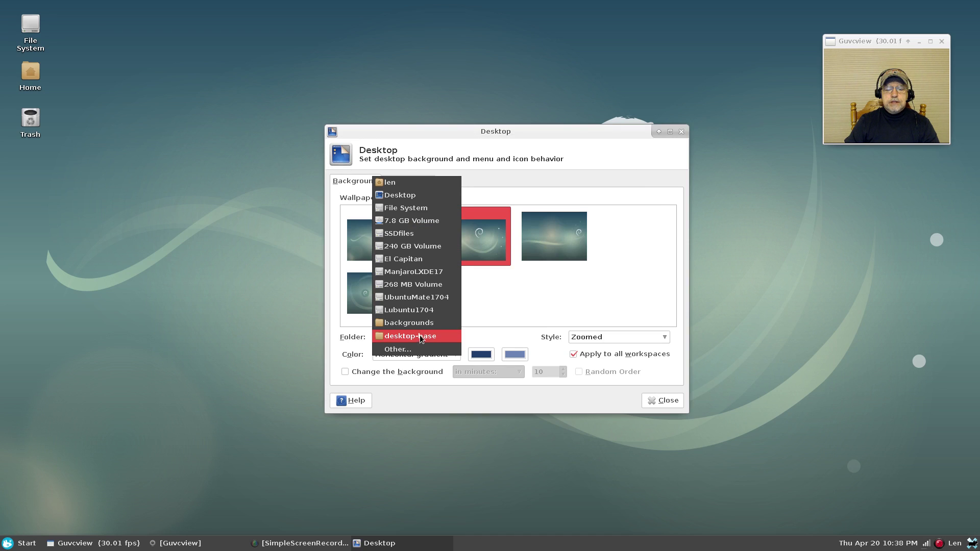
pyautogui.click(415, 322)
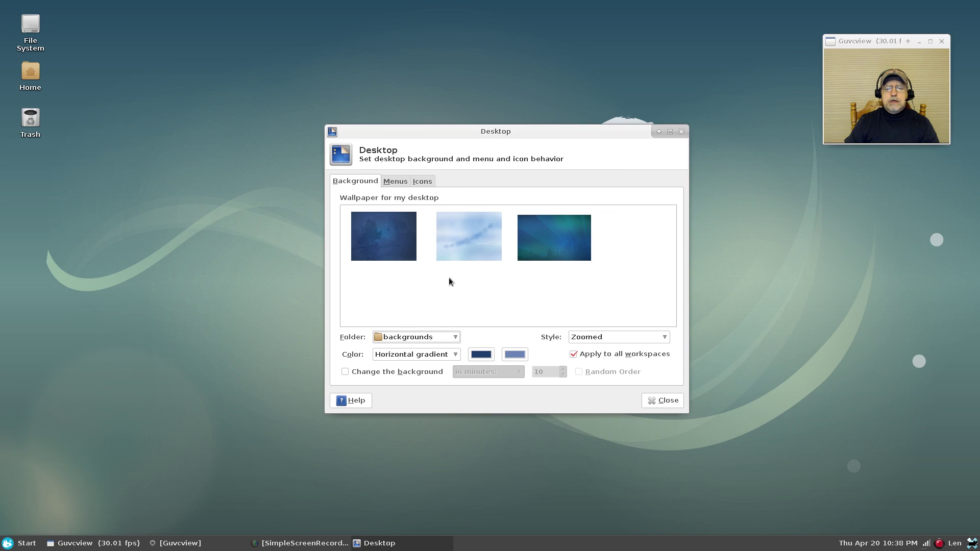
pyautogui.click(402, 338)
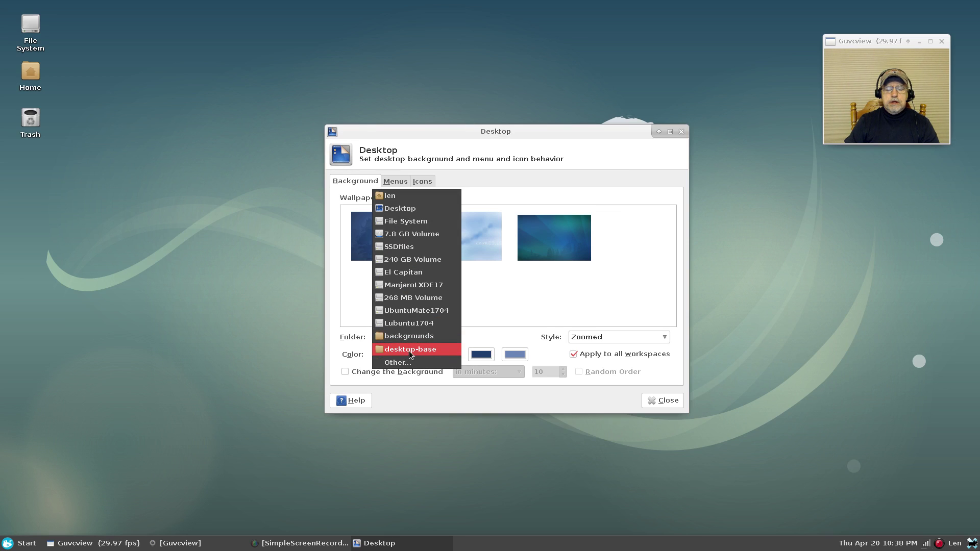
pyautogui.click(419, 350)
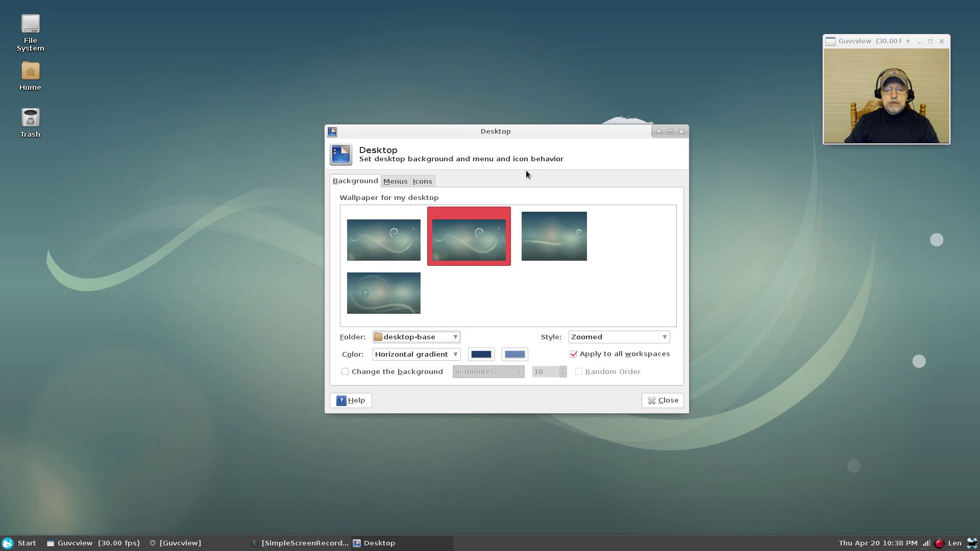
pyautogui.moveTo(564, 132); pyautogui.dragTo(836, 173)
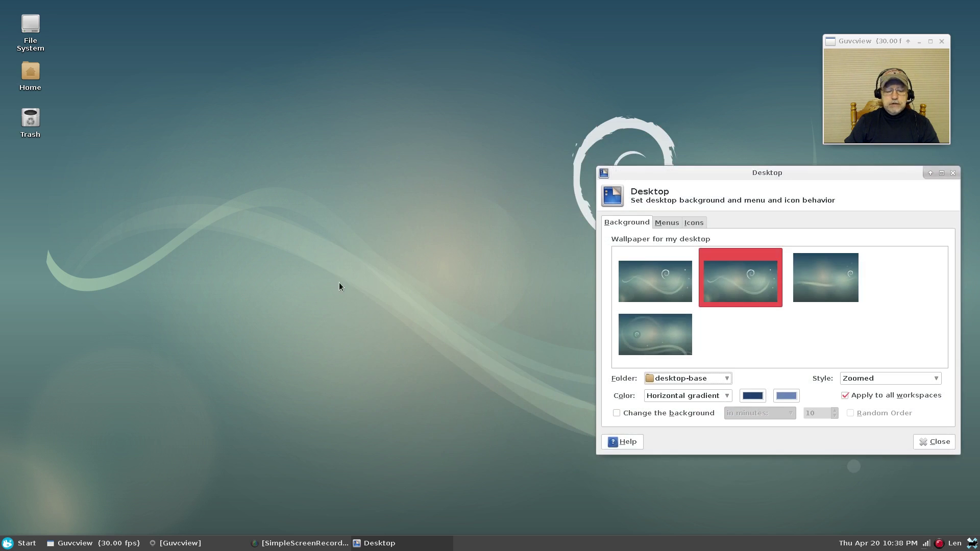
# Open a Thunar home window and navigate to /usr/share/backgrounds
pyautogui.click(19, 547)
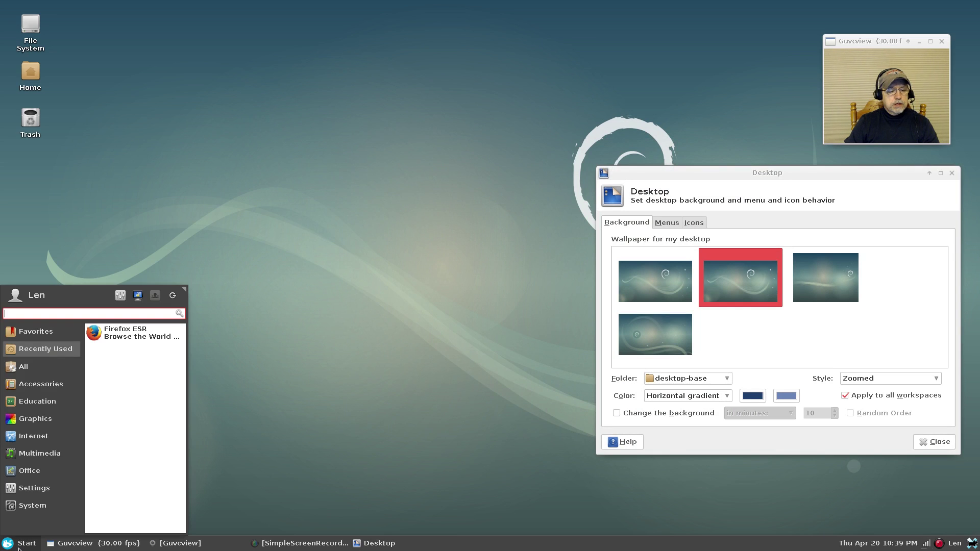
pyautogui.click(275, 407)
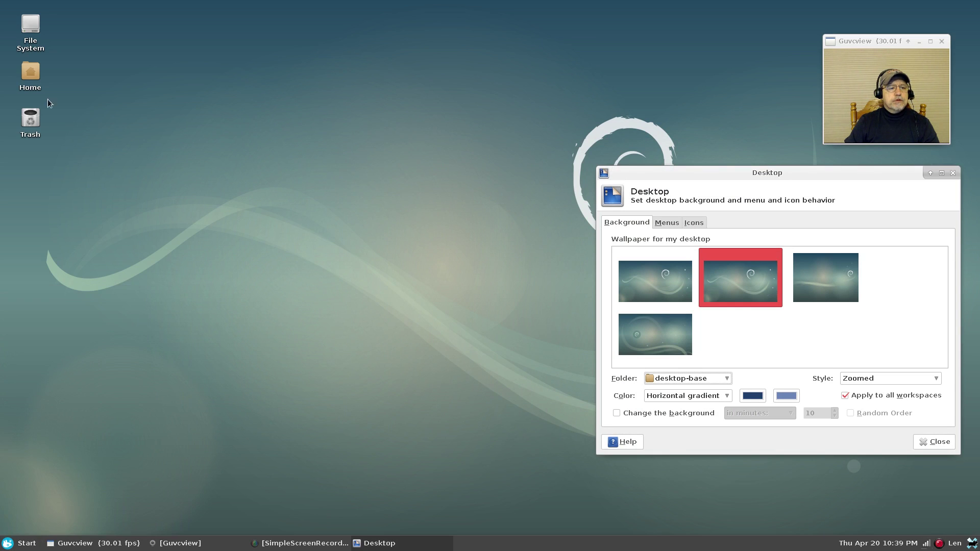
pyautogui.doubleClick(30, 72)
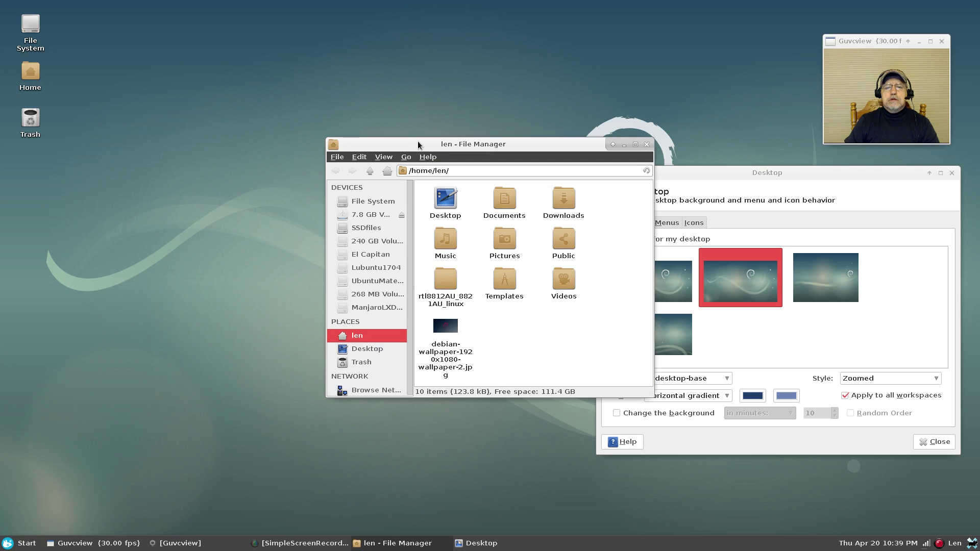
pyautogui.moveTo(421, 147); pyautogui.dragTo(233, 116)
pyautogui.click(722, 378)
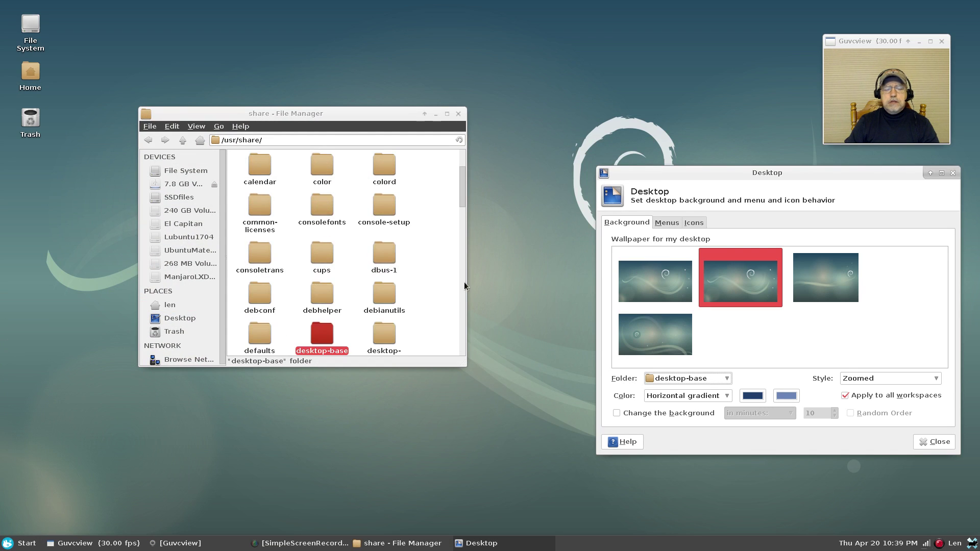
pyautogui.scroll(3, 303, 238)
pyautogui.scroll(3, 303, 238)
pyautogui.scroll(-1, 304, 238)
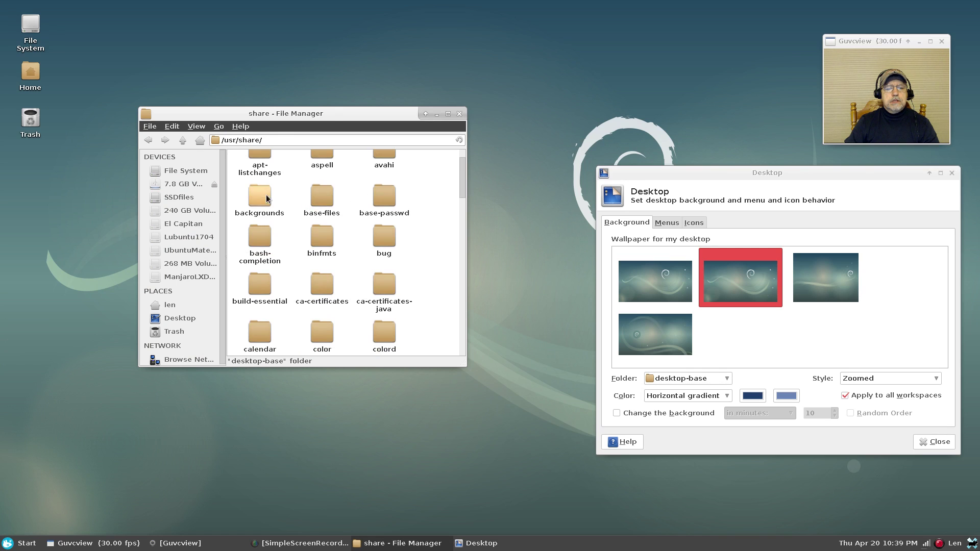
pyautogui.doubleClick(279, 195)
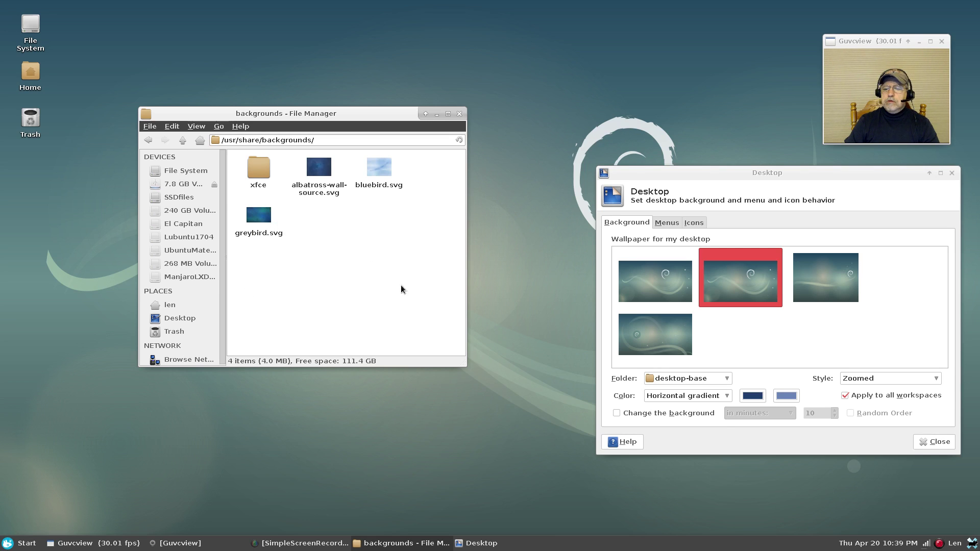
# Open Pictures in a second home window and copy the wallpaper jpg
pyautogui.doubleClick(30, 73)
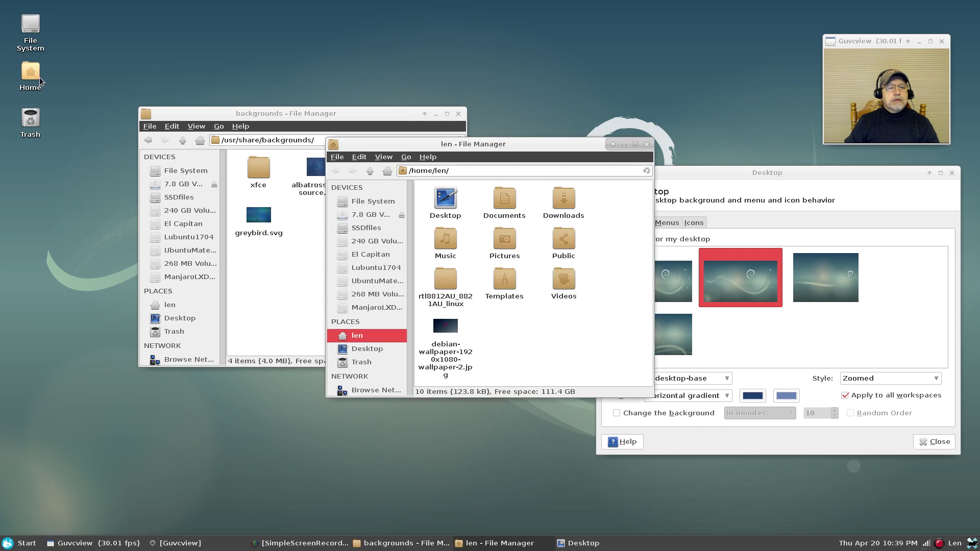
pyautogui.doubleClick(505, 243)
pyautogui.rightClick(453, 199)
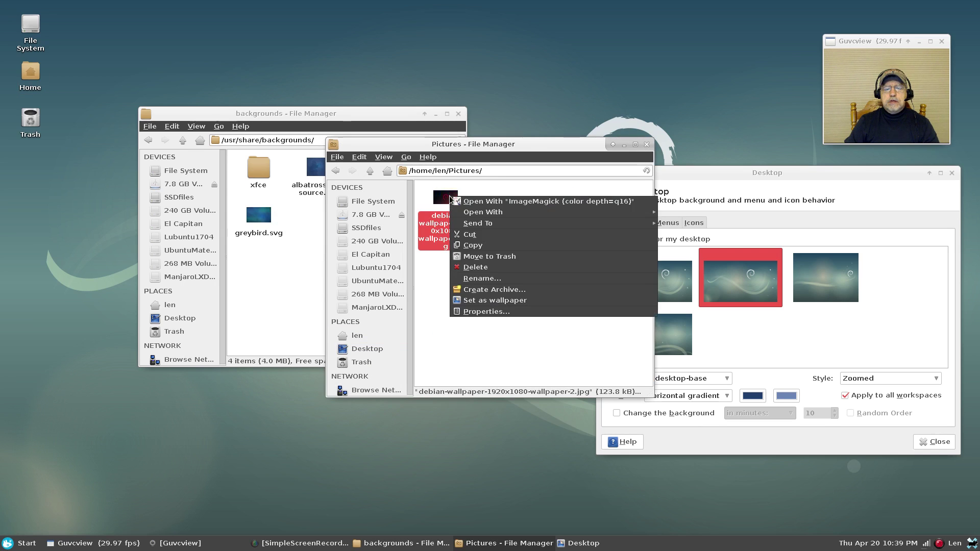
pyautogui.click(477, 247)
# Dismiss the context menu in the backgrounds window and close that window
pyautogui.rightClick(271, 261)
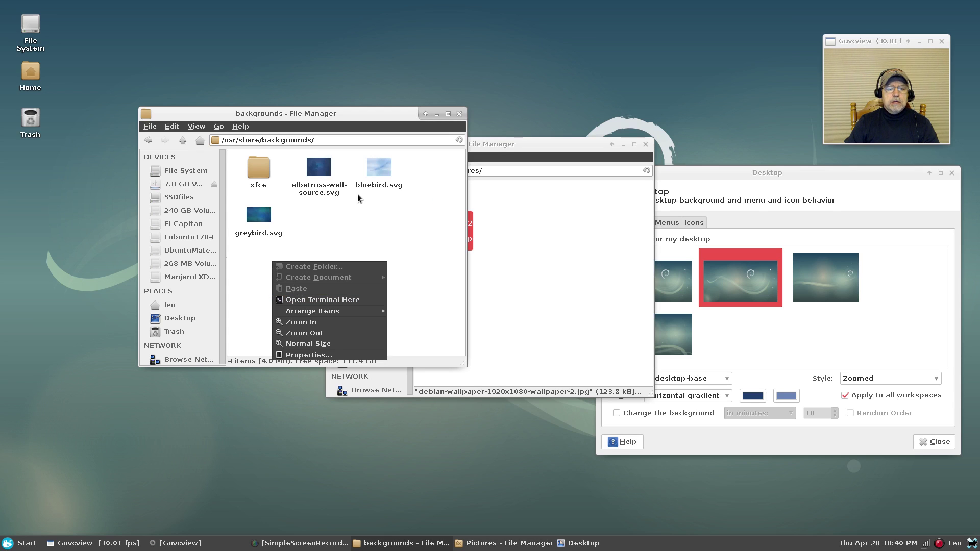
pyautogui.click(394, 112)
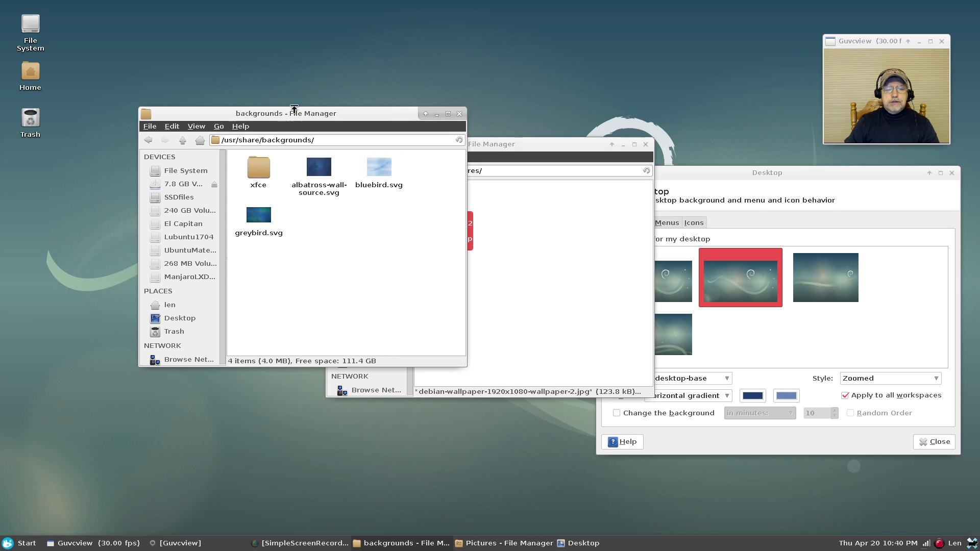
pyautogui.moveTo(311, 113); pyautogui.dragTo(255, 83)
pyautogui.hotkey('alt', 'F4')
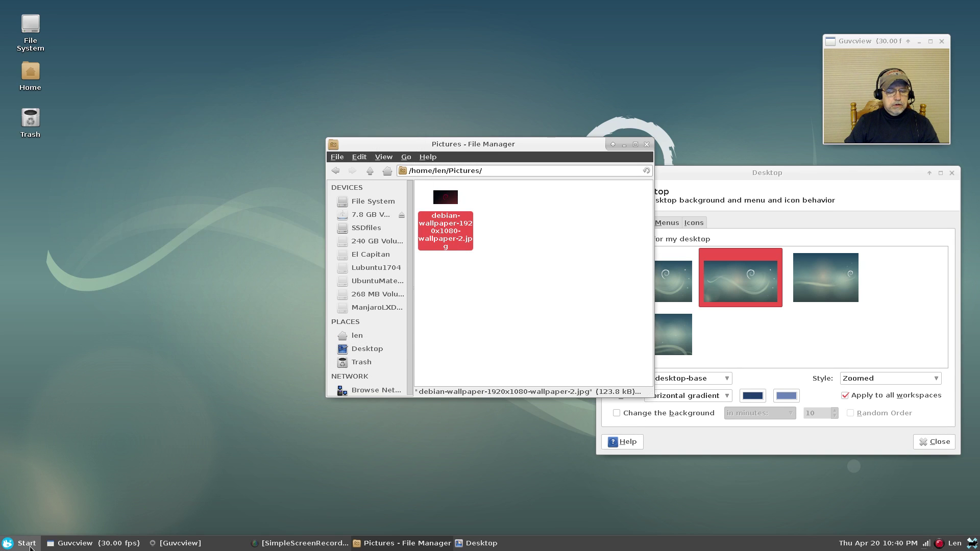
# Browse the Whisker Menu's System, Recently Used and Favorites categories and launch a terminal
pyautogui.click(29, 545)
pyautogui.click(32, 505)
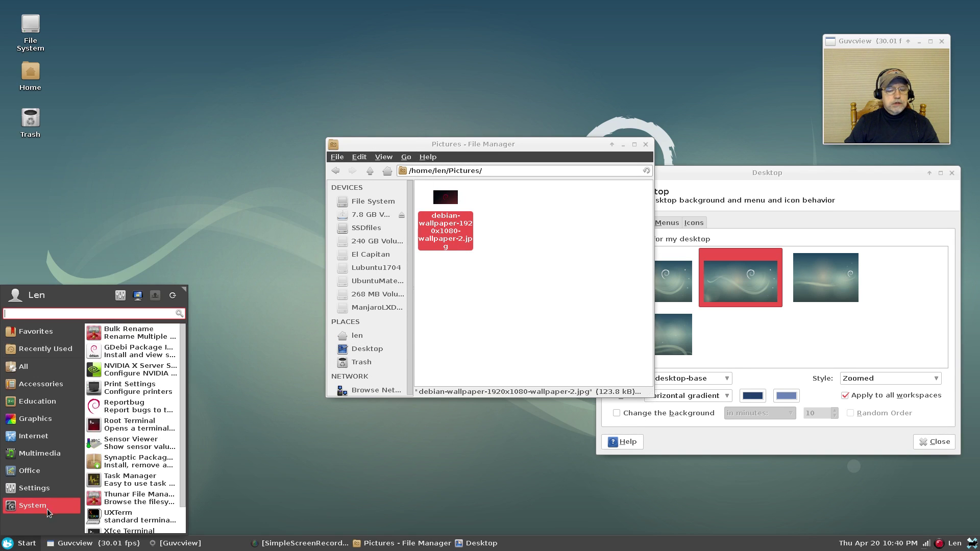
pyautogui.click(256, 473)
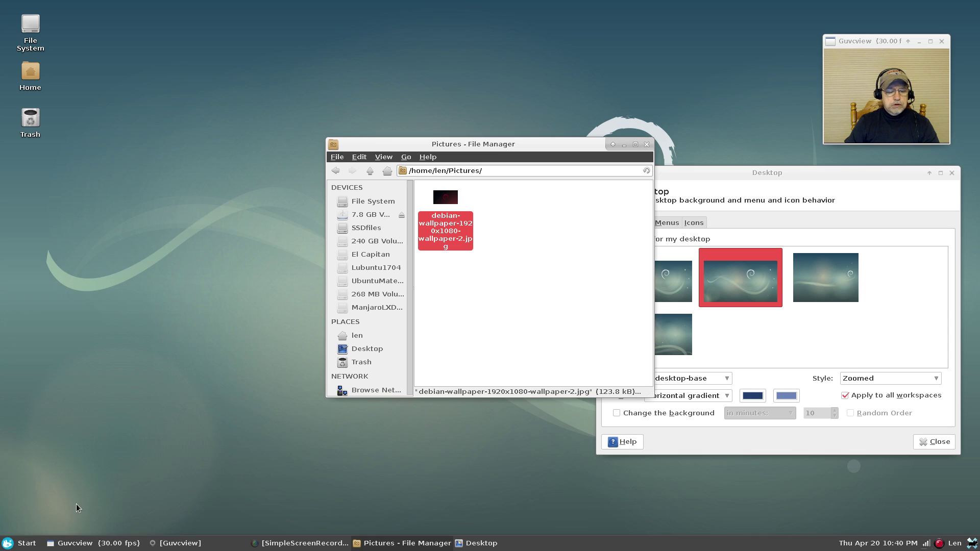
pyautogui.click(23, 544)
pyautogui.click(33, 505)
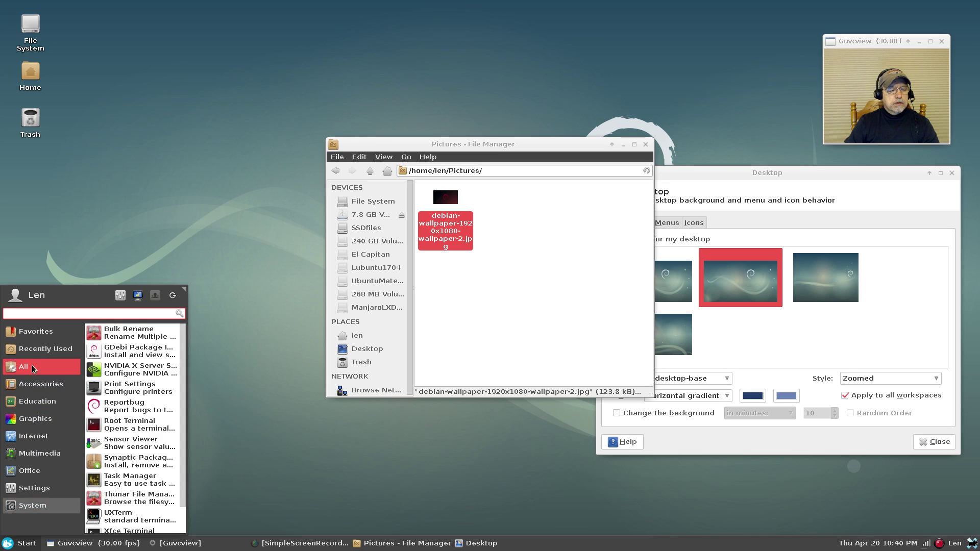
pyautogui.click(30, 348)
pyautogui.click(29, 329)
pyautogui.click(91, 333)
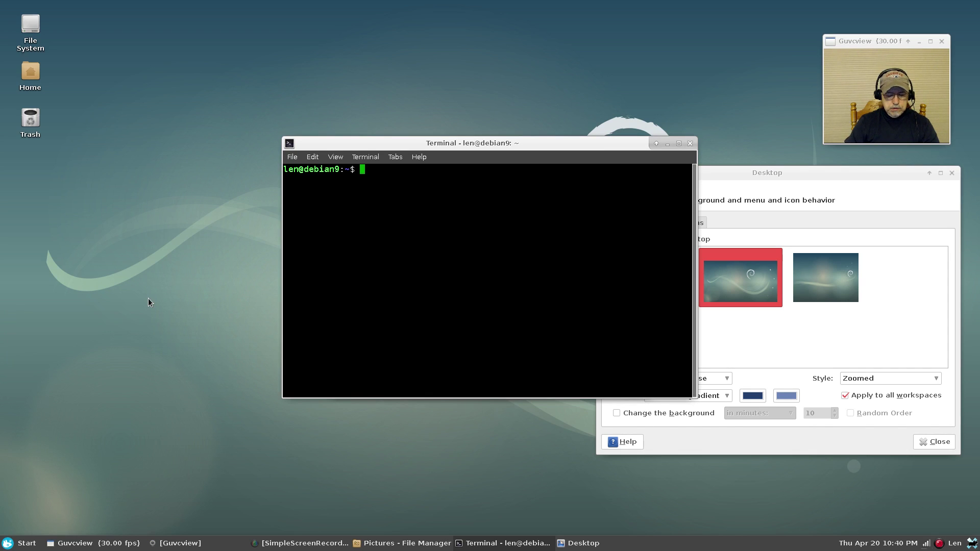
# Run gksudo thunar and enter the administrator password to open a root file manager
pyautogui.write('gksudo')
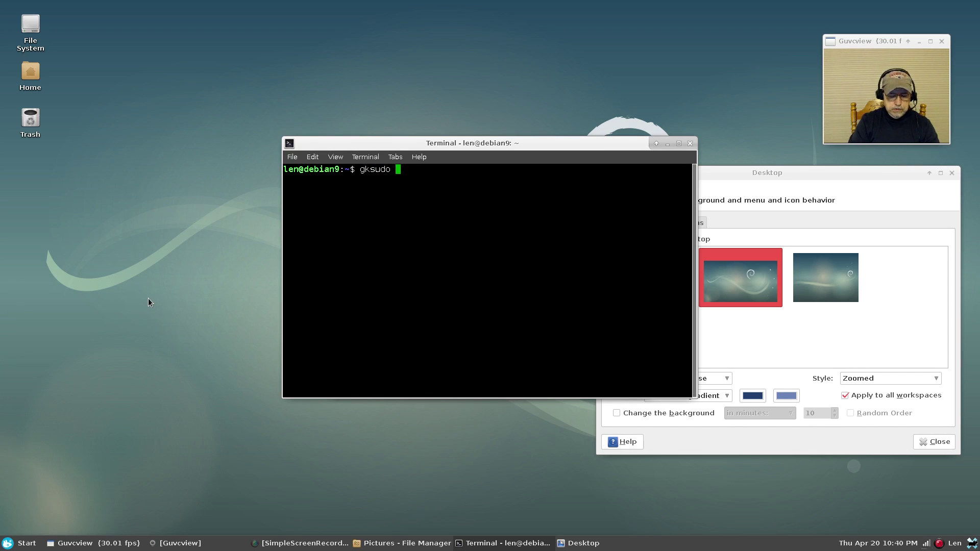
pyautogui.write('thunar')
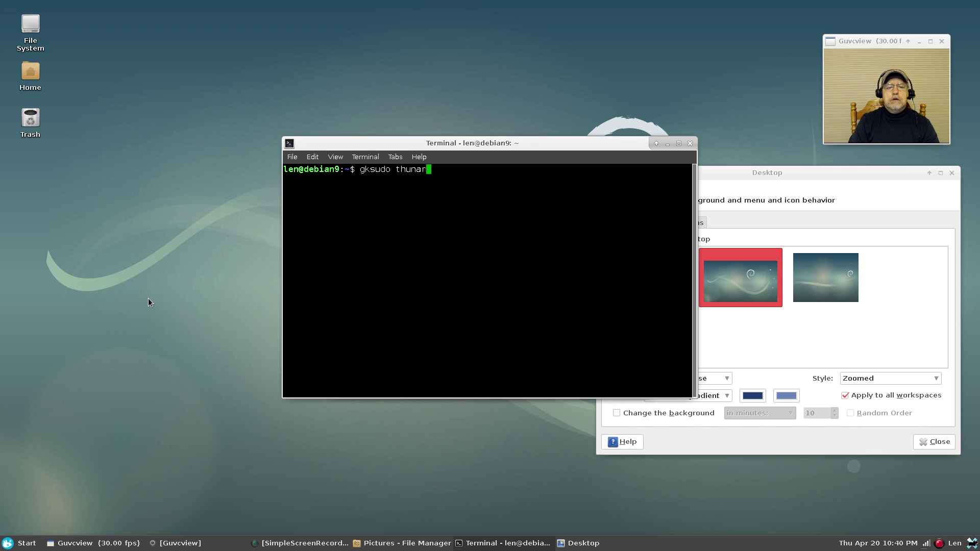
pyautogui.press('Return')
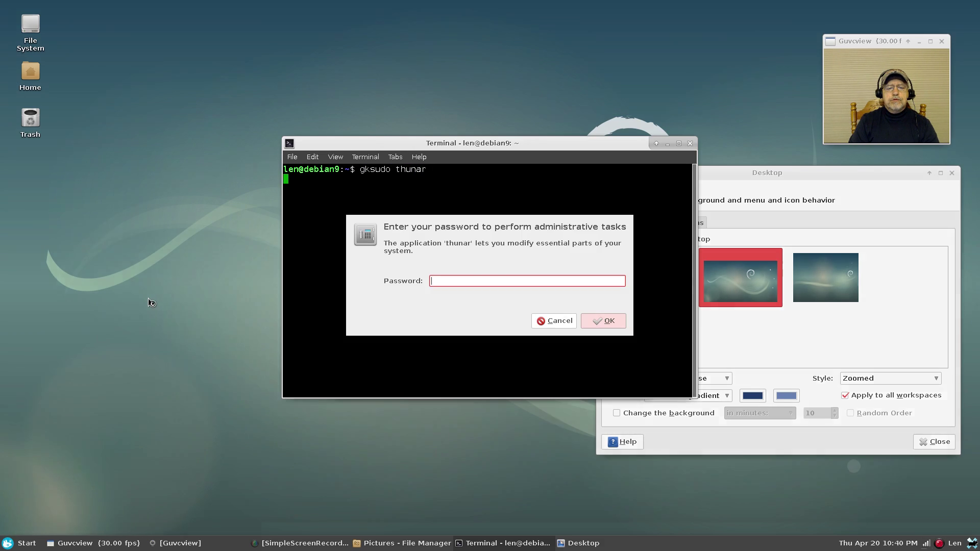
pyautogui.write('*******')
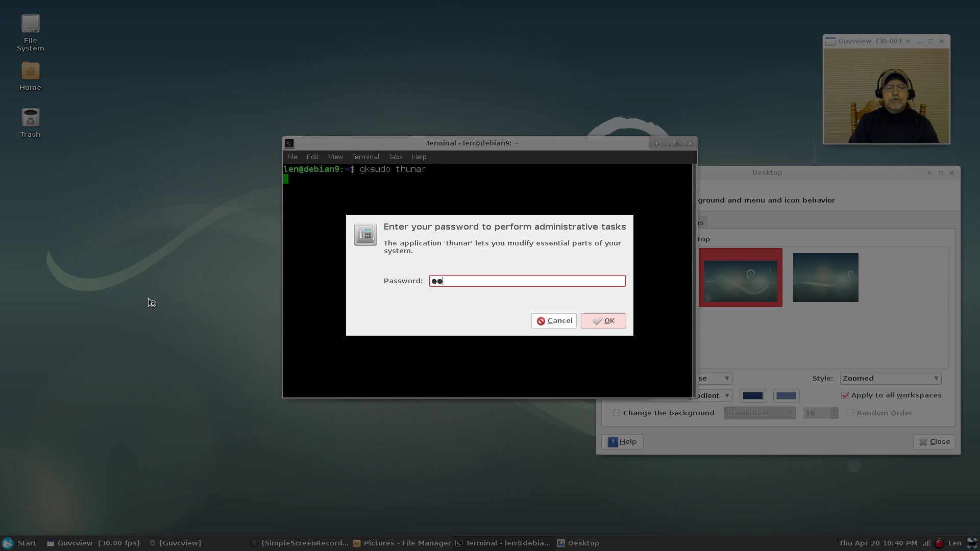
pyautogui.press('Return')
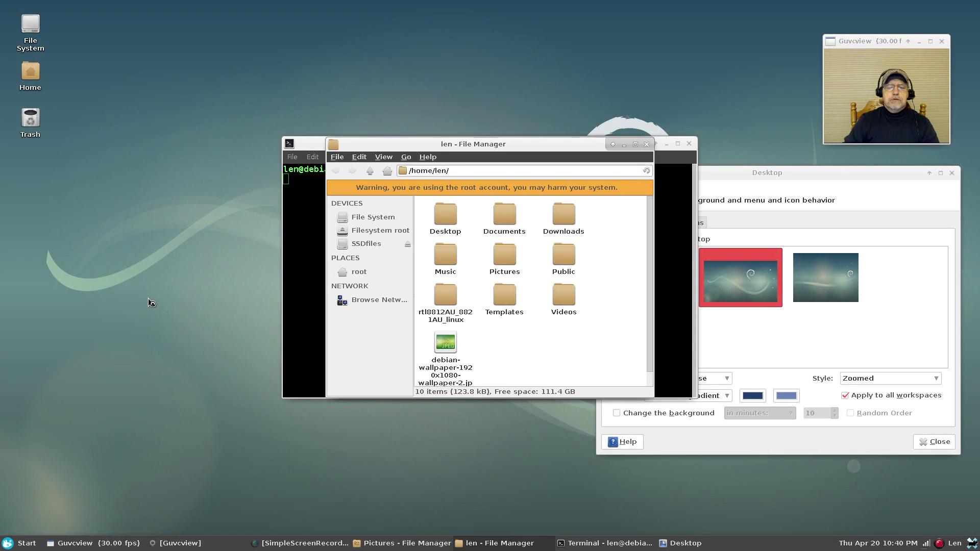
# In the root file manager, navigate to /usr/share/backgrounds
pyautogui.click(368, 219)
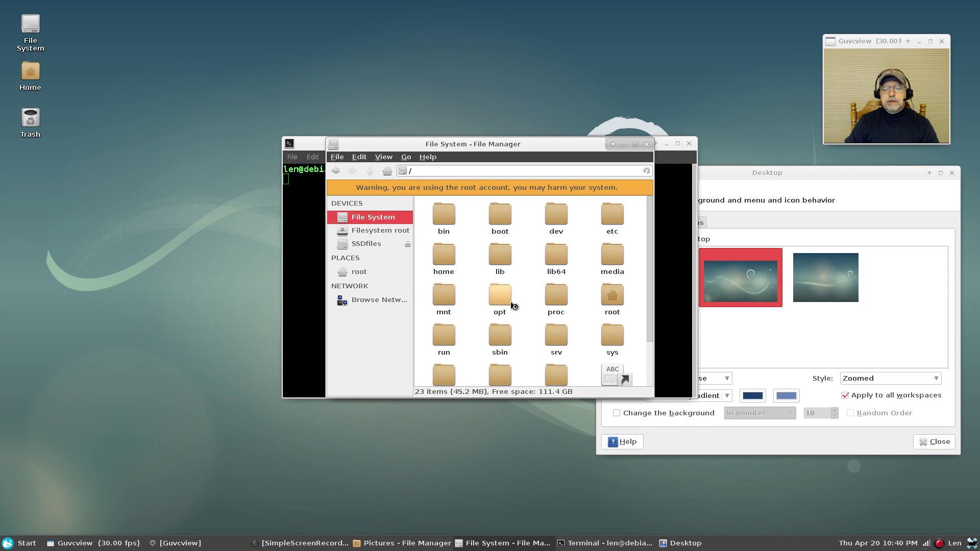
pyautogui.scroll(-2, 499, 297)
pyautogui.doubleClick(493, 319)
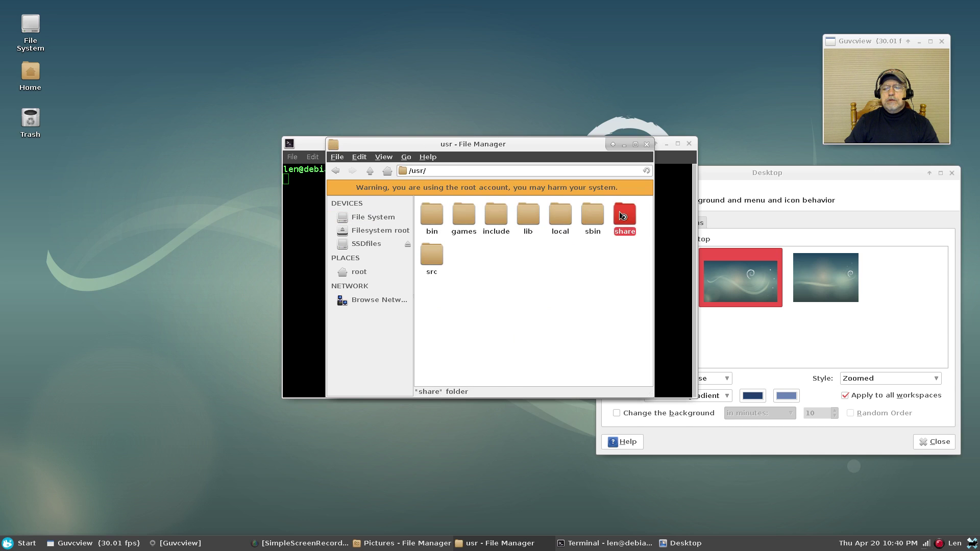
pyautogui.doubleClick(625, 214)
pyautogui.scroll(-2, 515, 286)
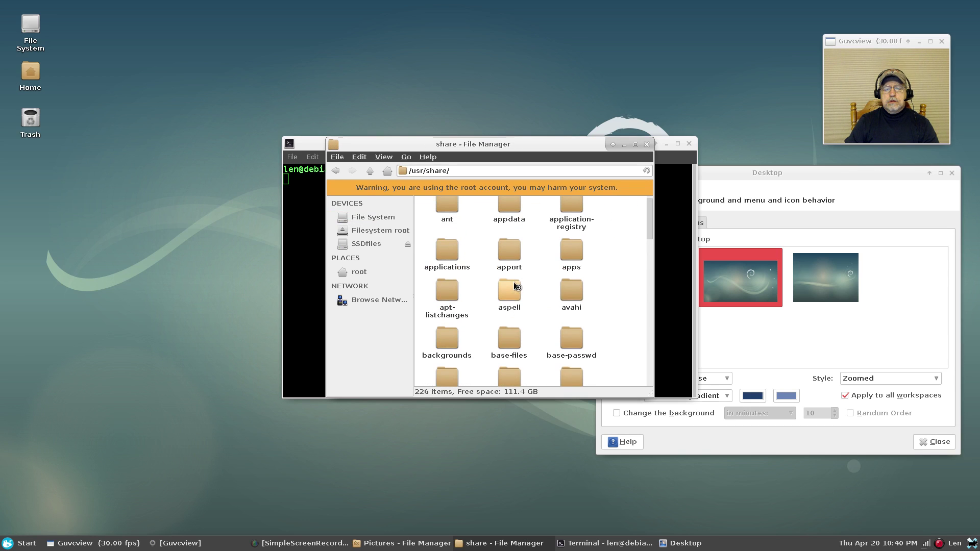
pyautogui.doubleClick(451, 340)
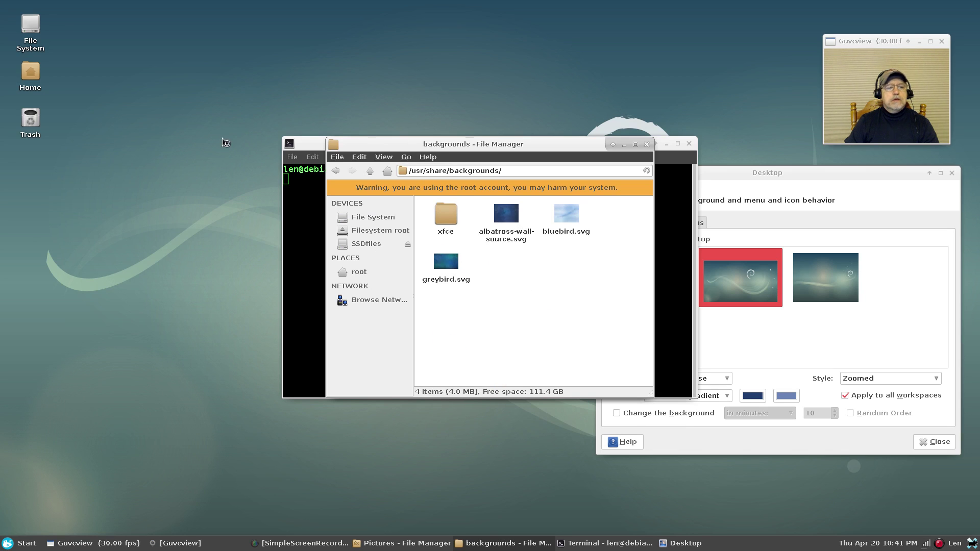
# From the Home folder's Pictures, copy debian-wallpaper-1920x1080-wallpaper-2.jpg
pyautogui.click(40, 75)
pyautogui.doubleClick(40, 75)
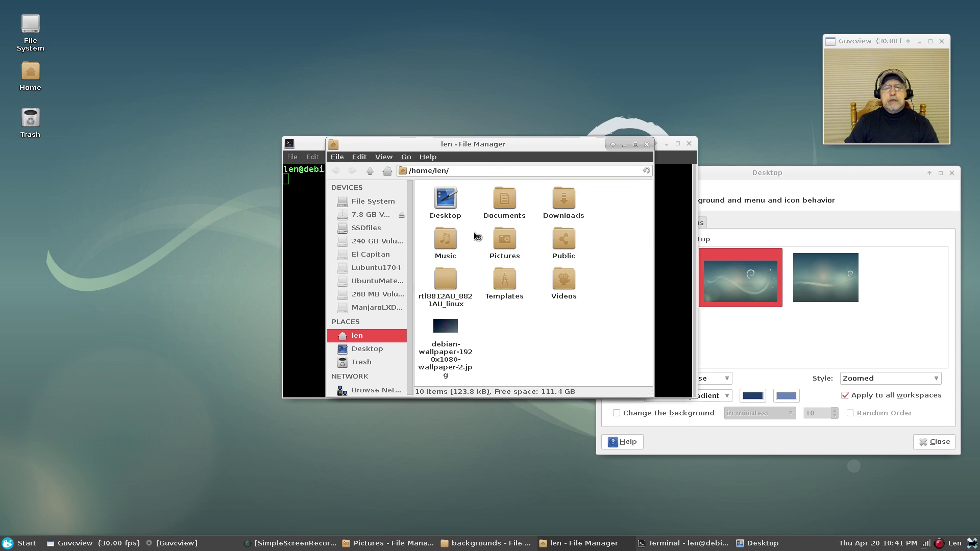
pyautogui.doubleClick(503, 242)
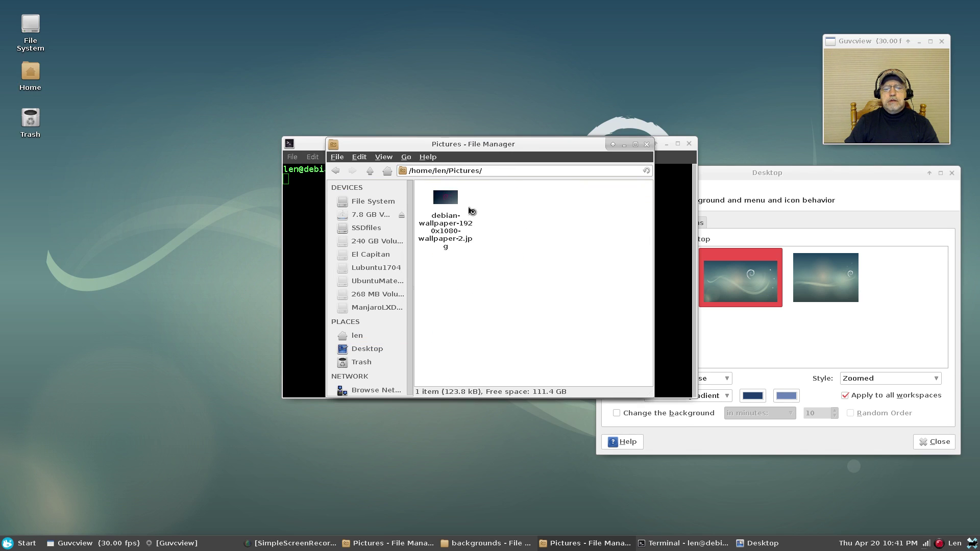
pyautogui.rightClick(442, 198)
pyautogui.click(460, 249)
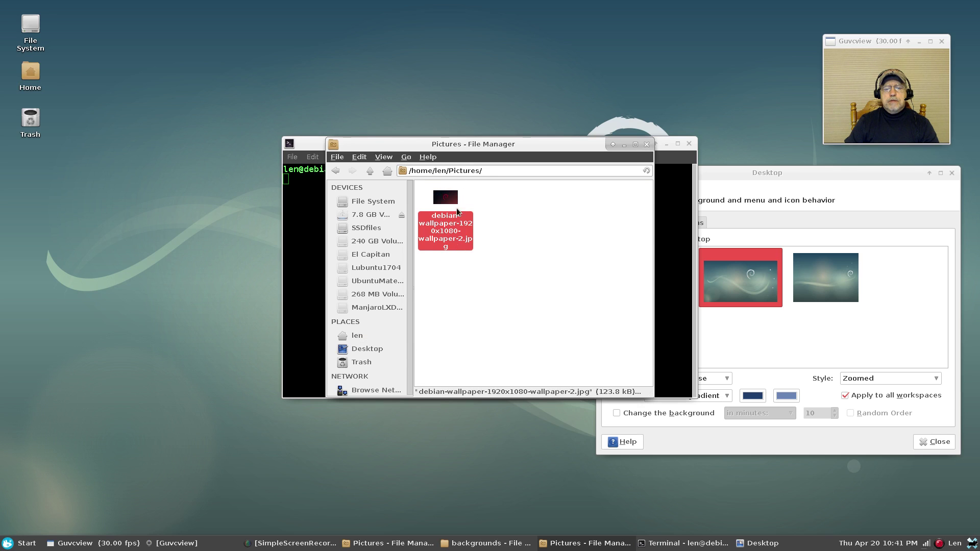
# Paste the wallpaper into /usr/share/backgrounds and close the root file manager
pyautogui.click(645, 145)
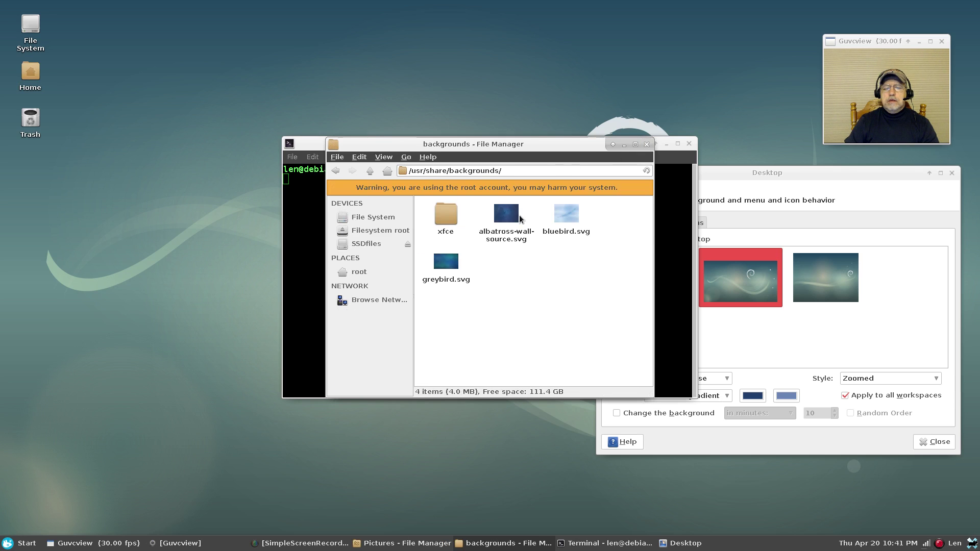
pyautogui.rightClick(509, 268)
pyautogui.click(540, 280)
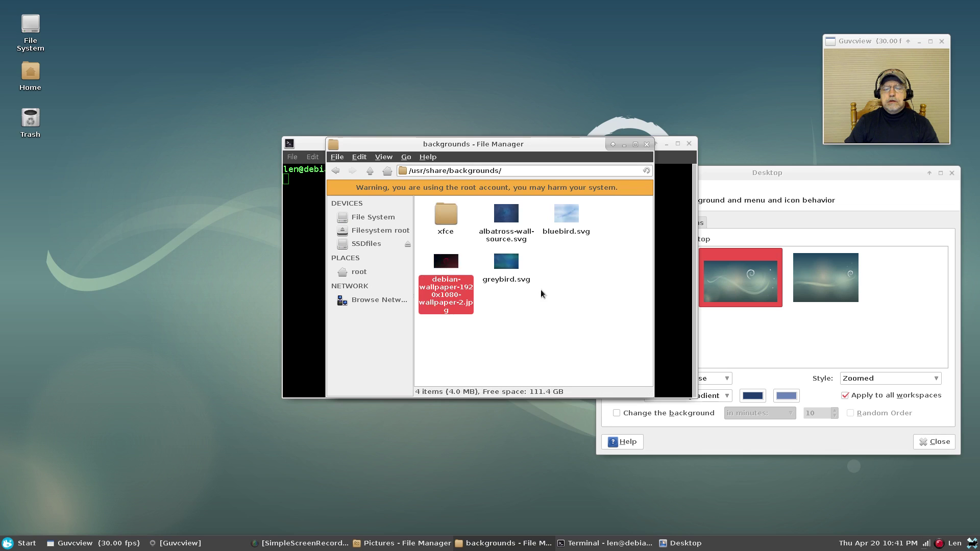
pyautogui.click(595, 276)
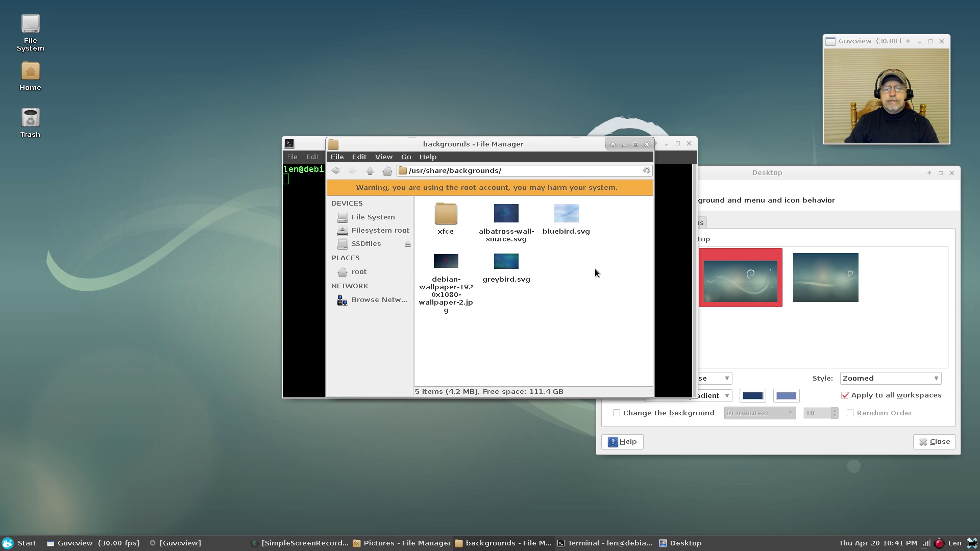
pyautogui.click(646, 145)
# Close the terminal and Pictures windows, then switch Desktop Settings' wallpaper folder to backgrounds
pyautogui.click(688, 143)
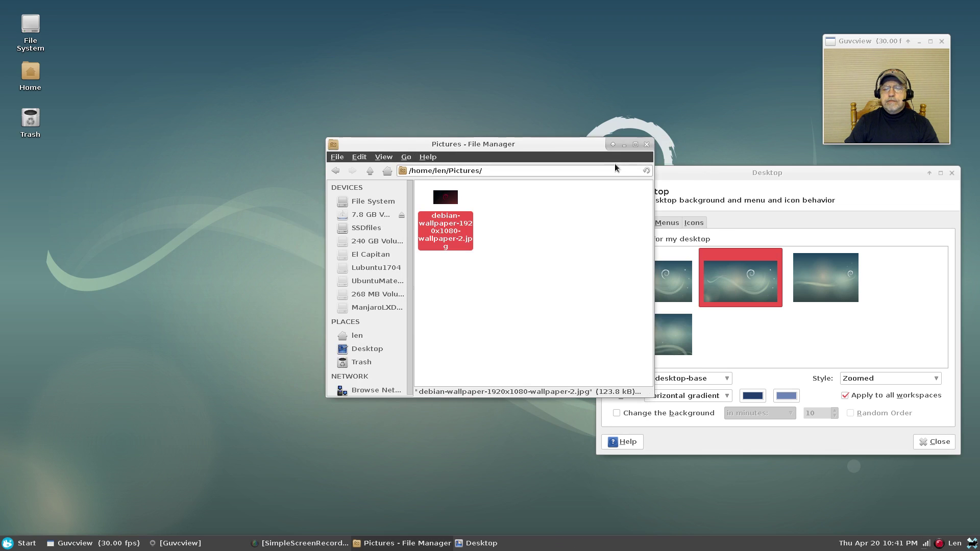
pyautogui.click(646, 144)
pyautogui.moveTo(668, 173); pyautogui.dragTo(349, 110)
pyautogui.click(408, 317)
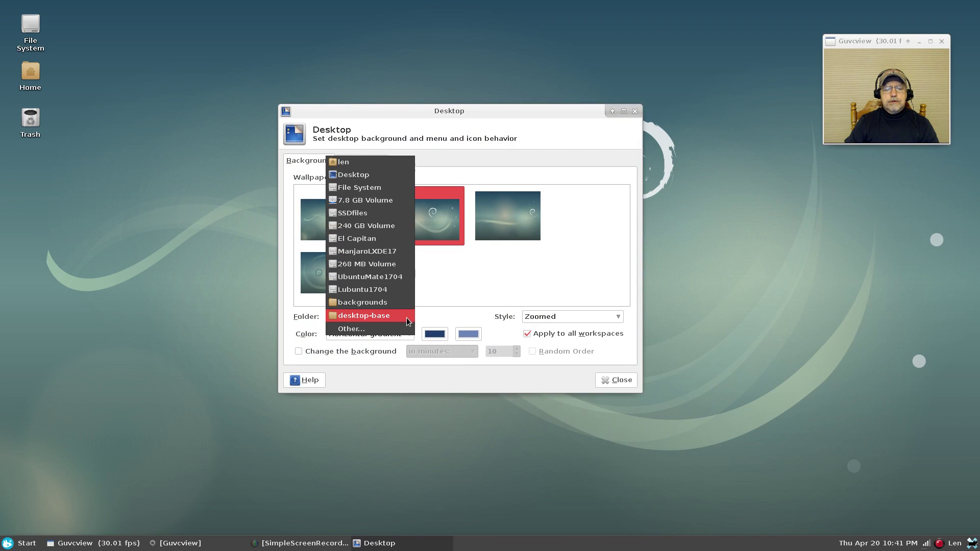
pyautogui.click(407, 289)
pyautogui.click(406, 317)
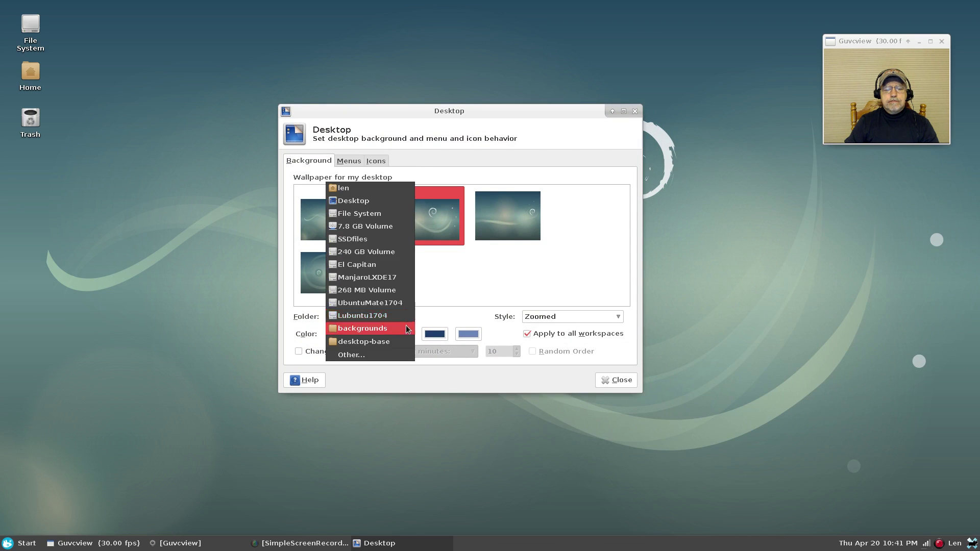
pyautogui.click(406, 329)
# Choose the Debian swirl image with Centered style and close Desktop Settings
pyautogui.click(512, 219)
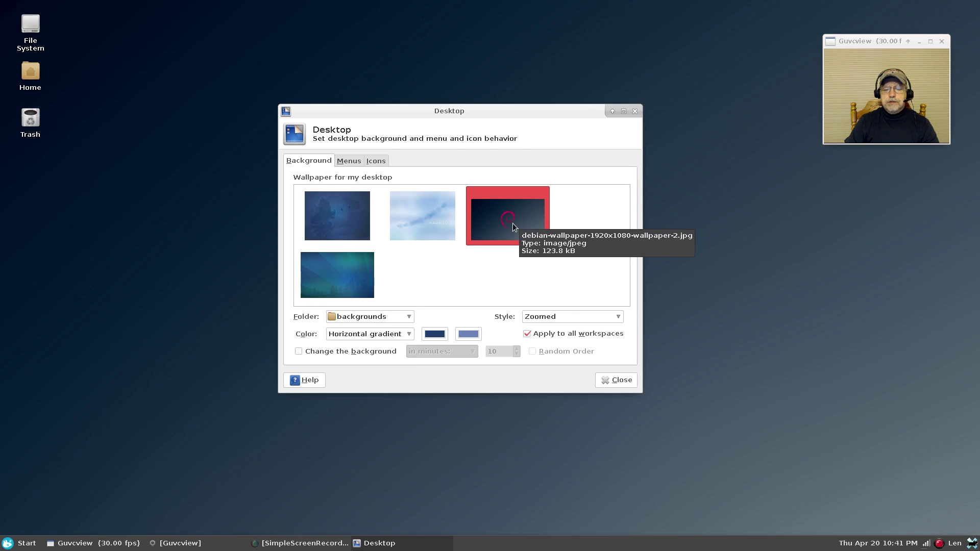
pyautogui.click(537, 316)
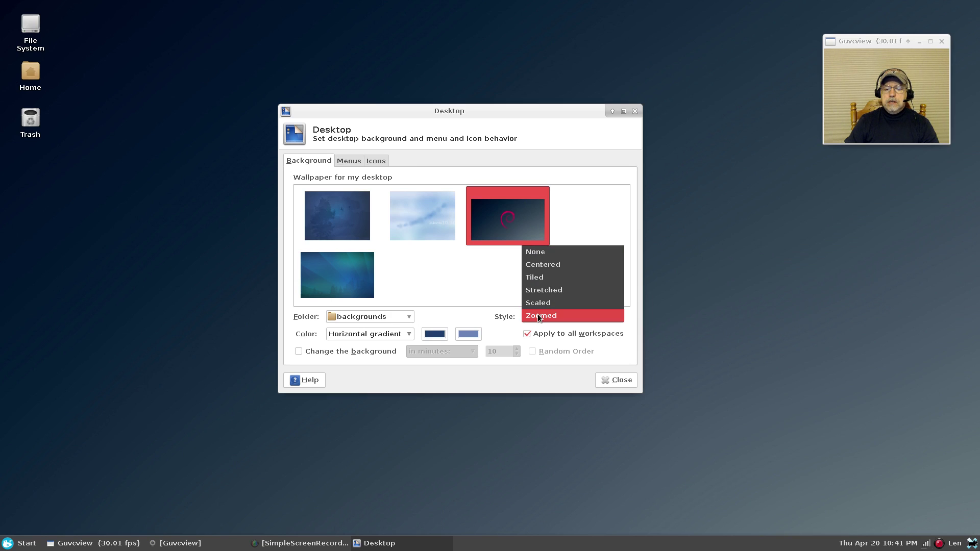
pyautogui.click(534, 265)
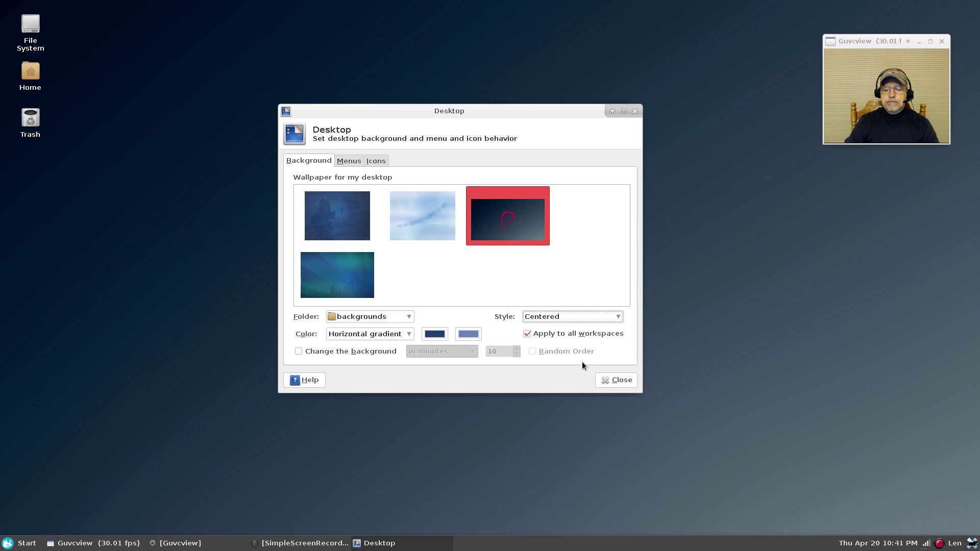
pyautogui.click(610, 379)
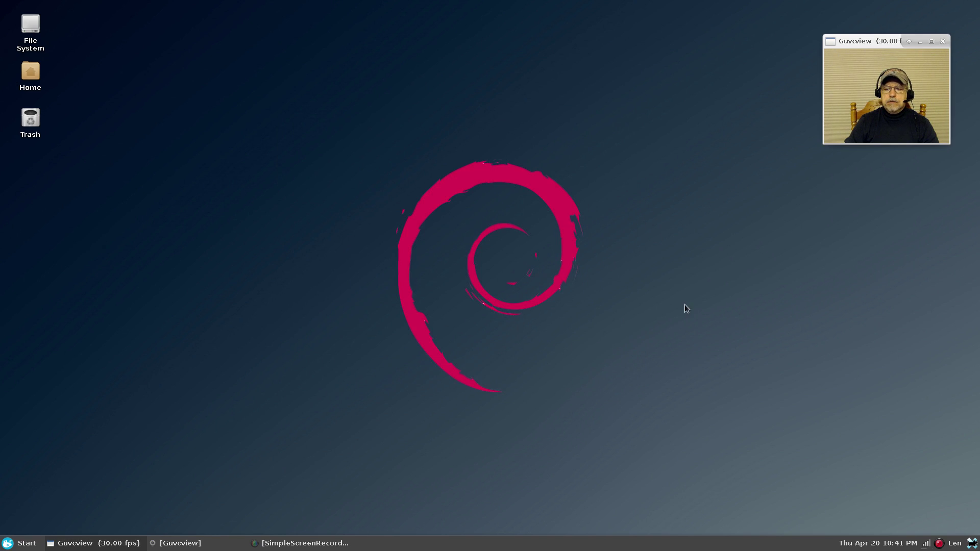